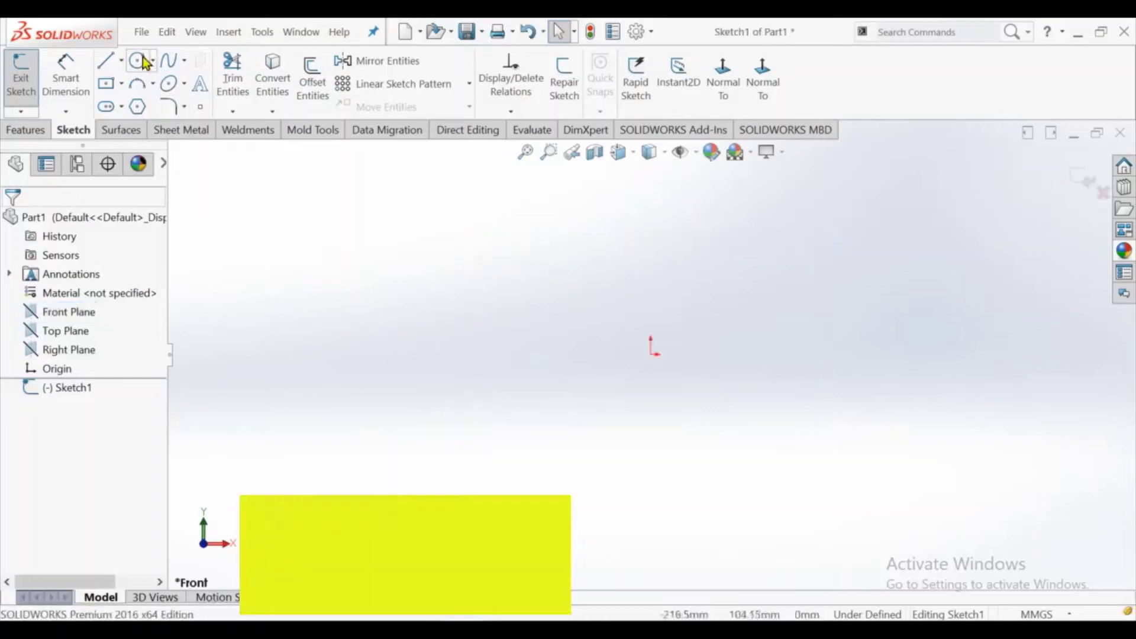
Step: Draw two concentric circles centred on the origin
{"action": "left_click", "coordinate": [650, 354]}
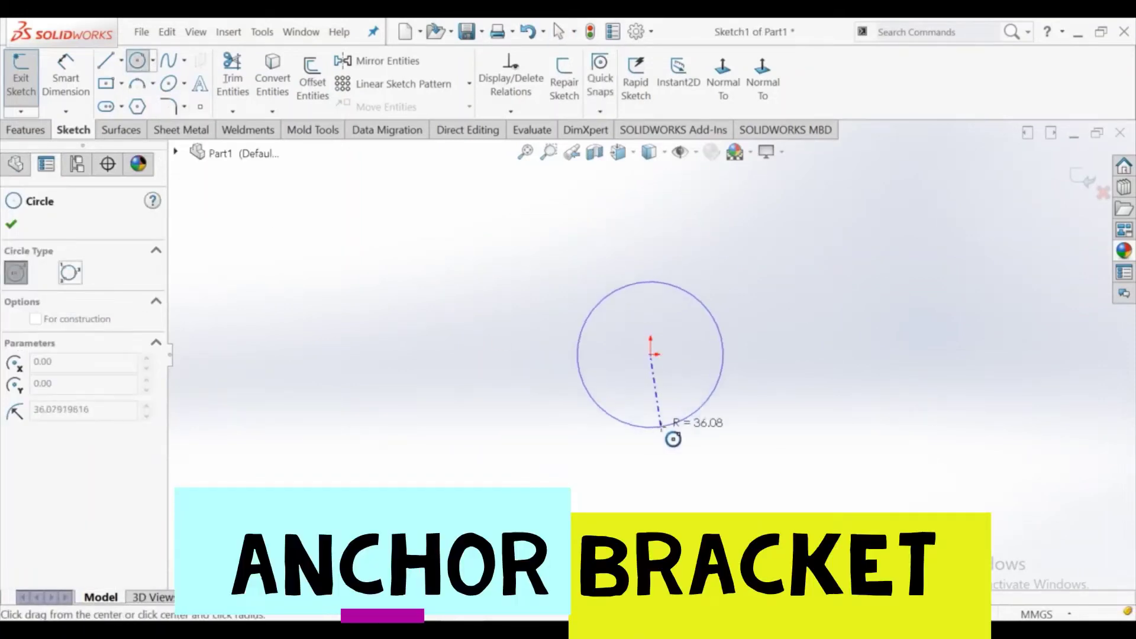
{"action": "left_click", "coordinate": [669, 424]}
{"action": "left_click", "coordinate": [650, 354]}
{"action": "left_click", "coordinate": [658, 387]}
{"action": "right_click", "coordinate": [658, 388]}
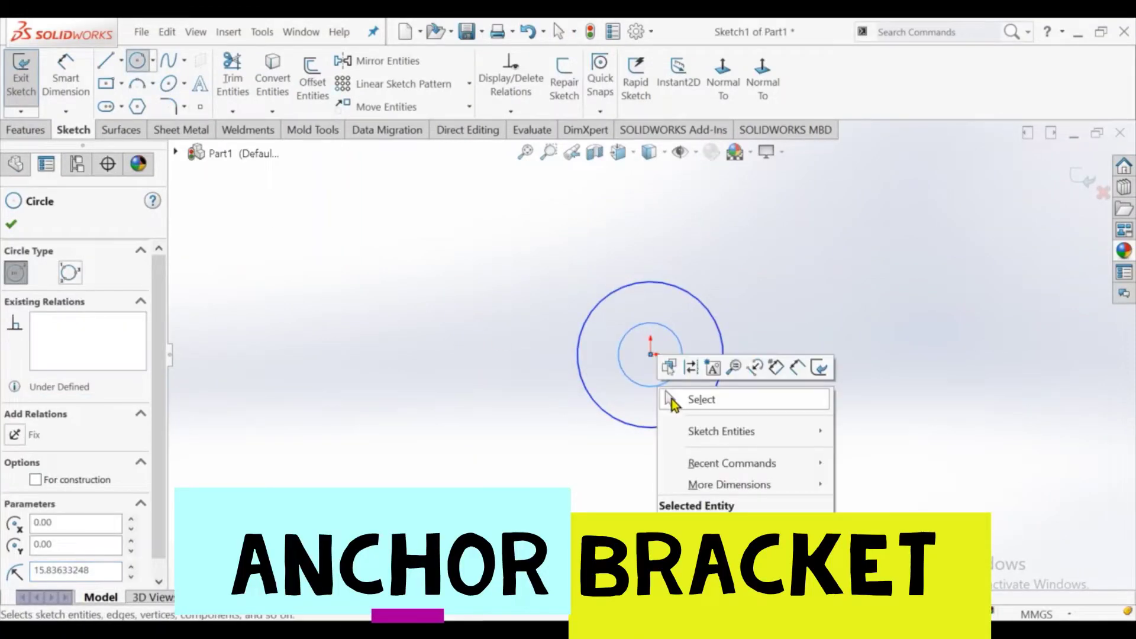
{"action": "left_click", "coordinate": [698, 399]}
Step: Dimension the outer circle to a diameter of 51
{"action": "left_click", "coordinate": [703, 310]}
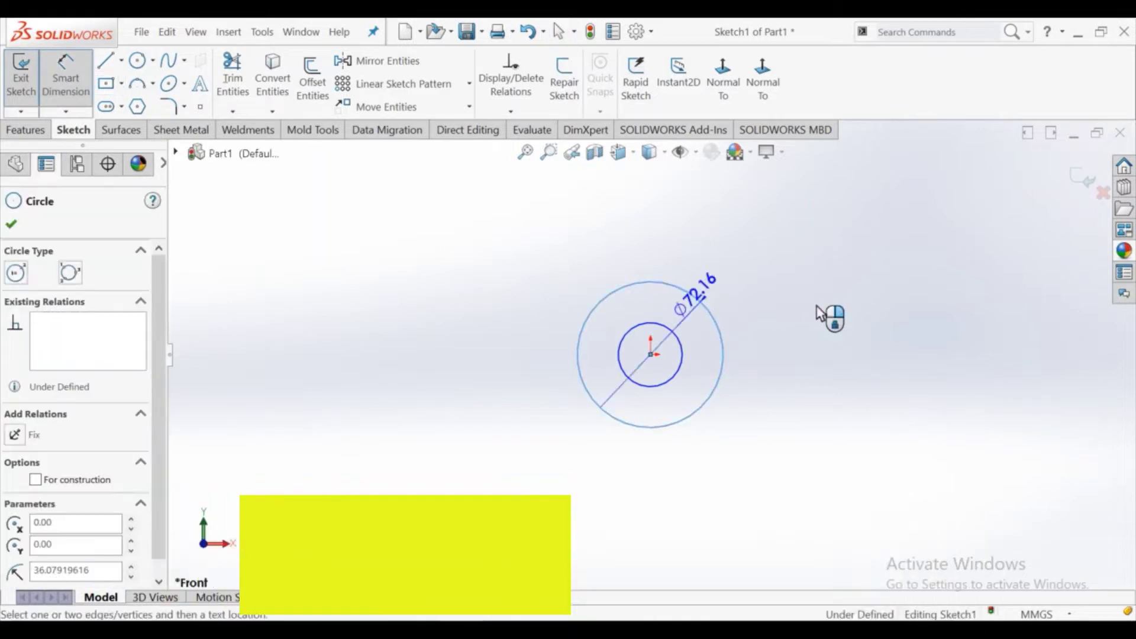
{"action": "left_click", "coordinate": [834, 346]}
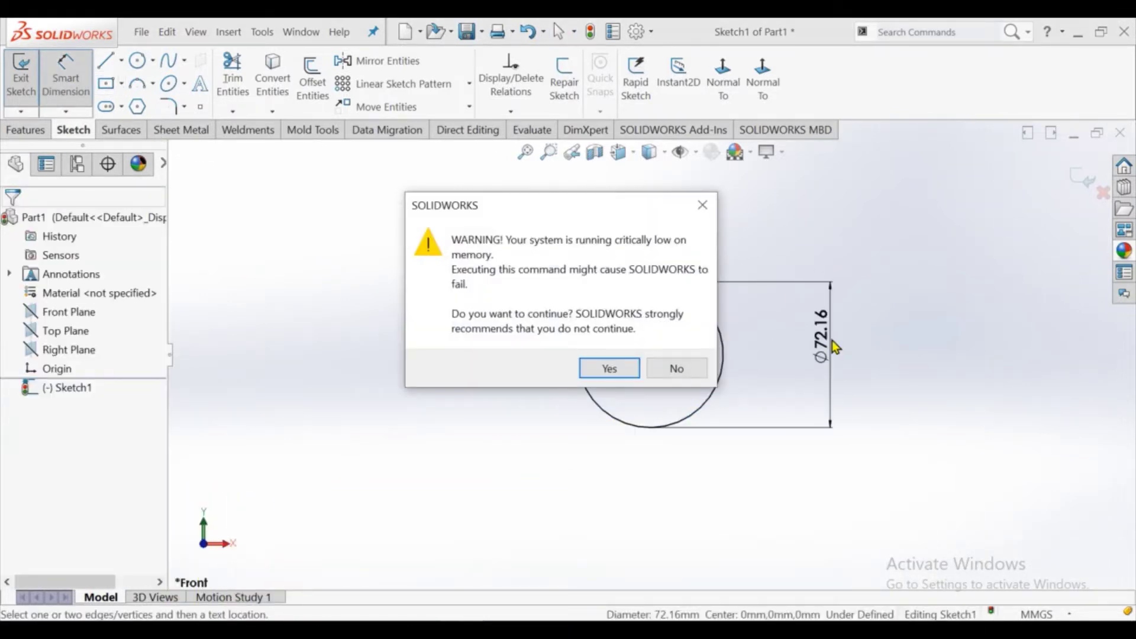
{"action": "key", "text": "Return"}
{"action": "type", "text": "5"}
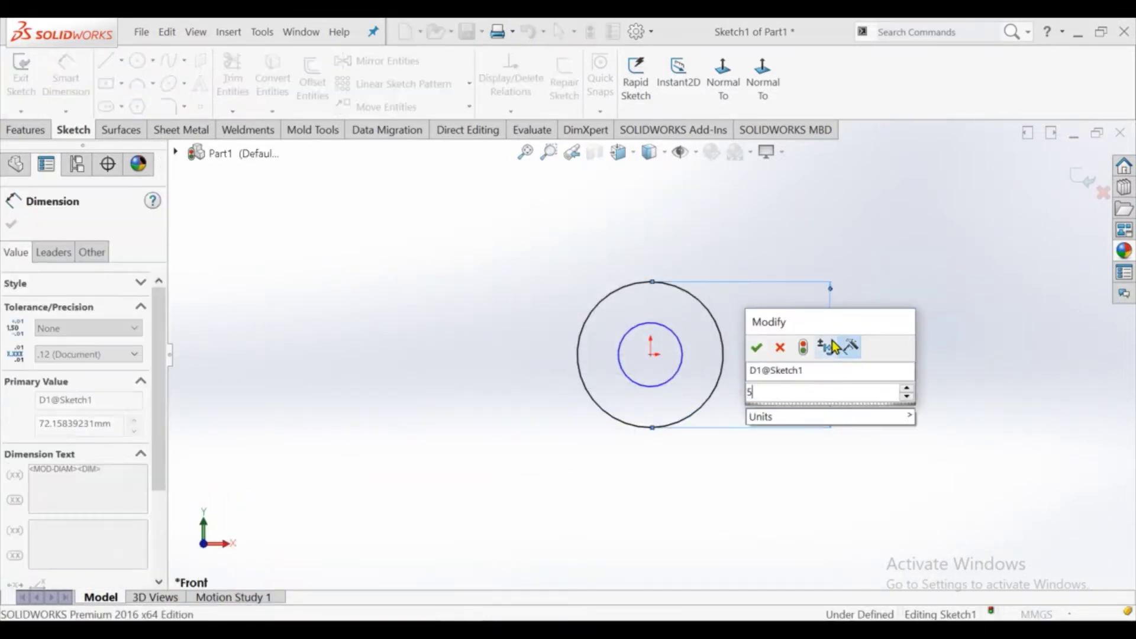
{"action": "type", "text": "1"}
{"action": "key", "text": "Return"}
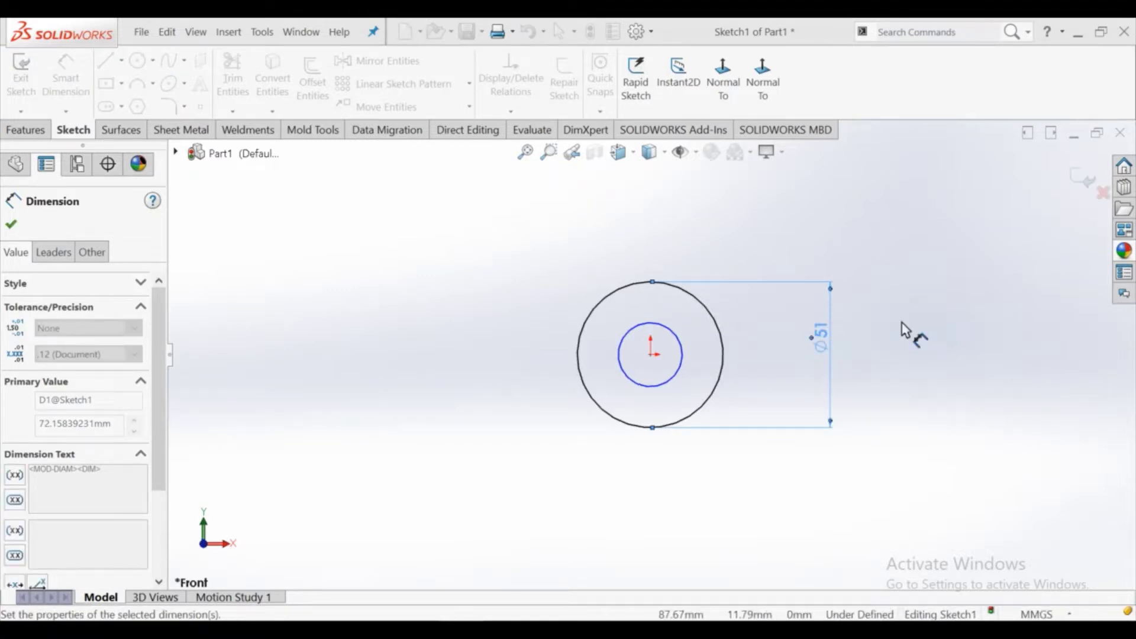
Step: Dimension the inner circle to a diameter of 32, fully defining the sketch
{"action": "left_click", "coordinate": [683, 354]}
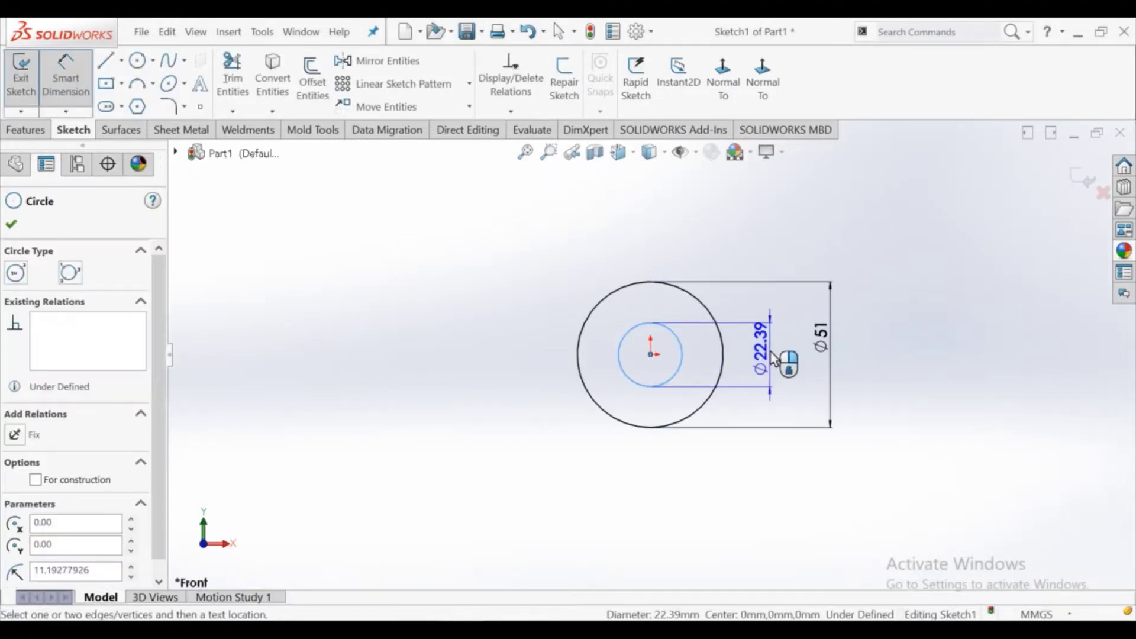
{"action": "left_click", "coordinate": [772, 358]}
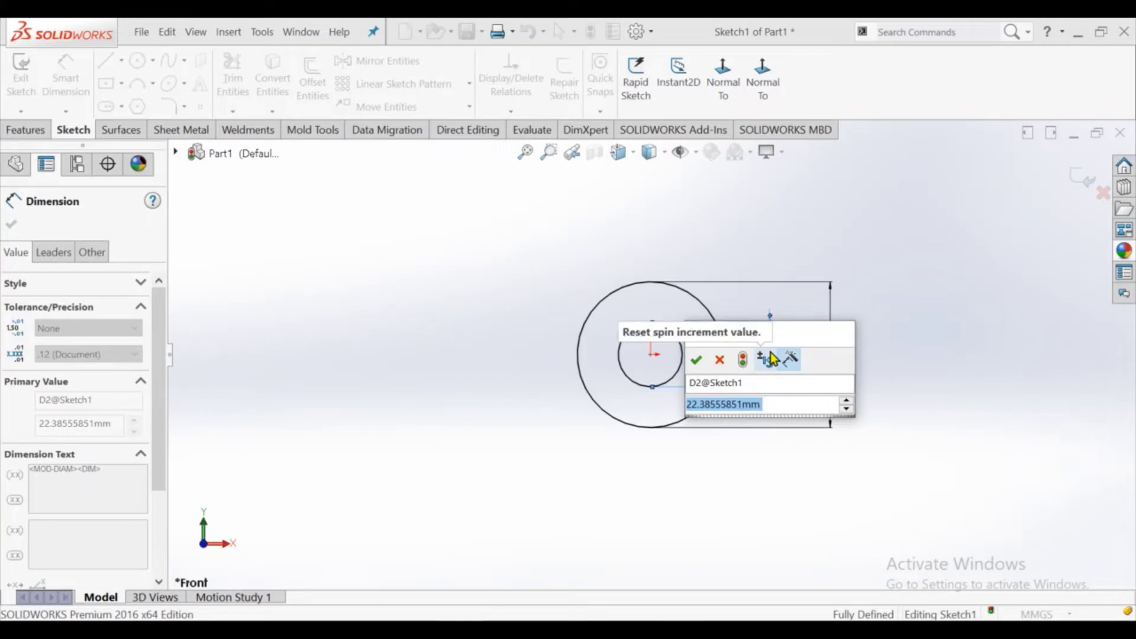
{"action": "type", "text": "32"}
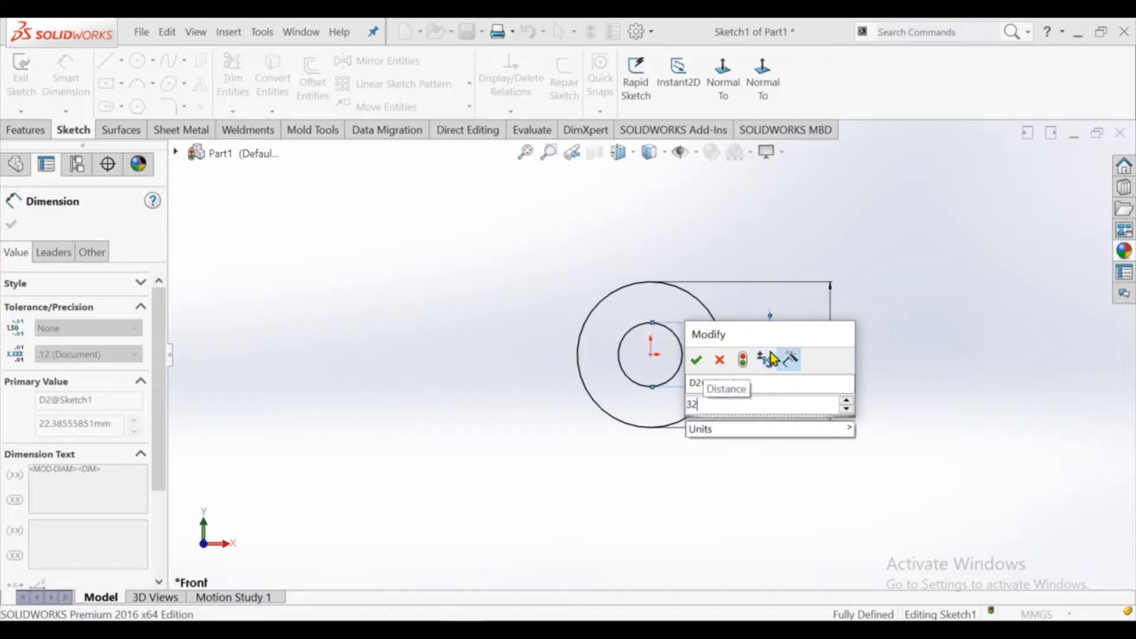
{"action": "key", "text": "Return"}
{"action": "key", "text": "Escape"}
{"action": "key", "text": "Escape"}
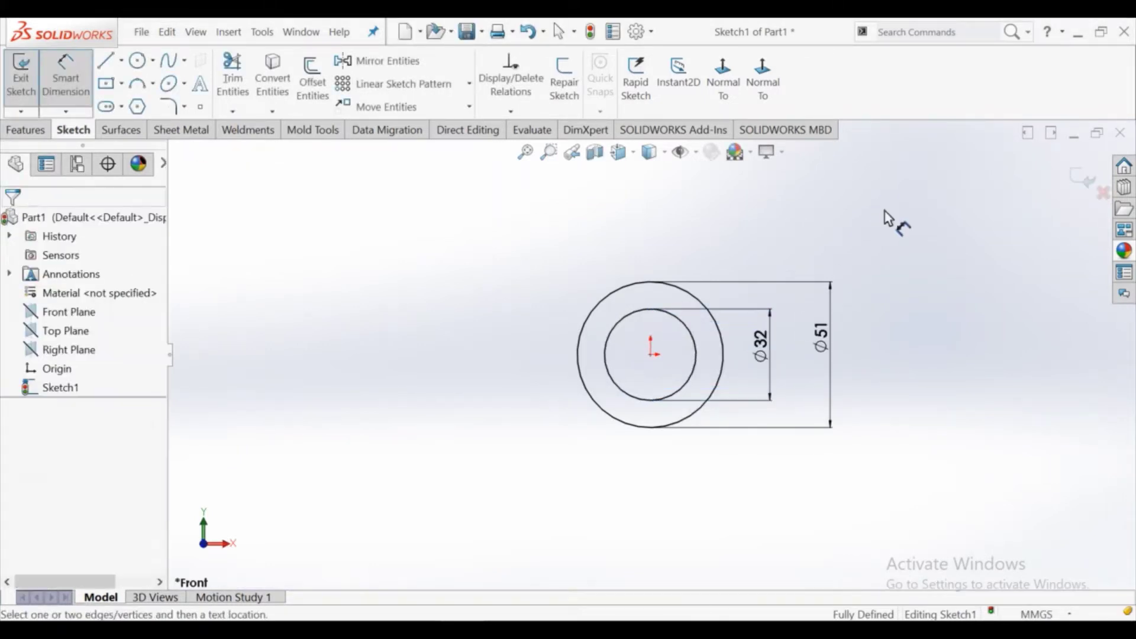
{"action": "right_click", "coordinate": [886, 212]}
{"action": "left_click", "coordinate": [940, 265]}
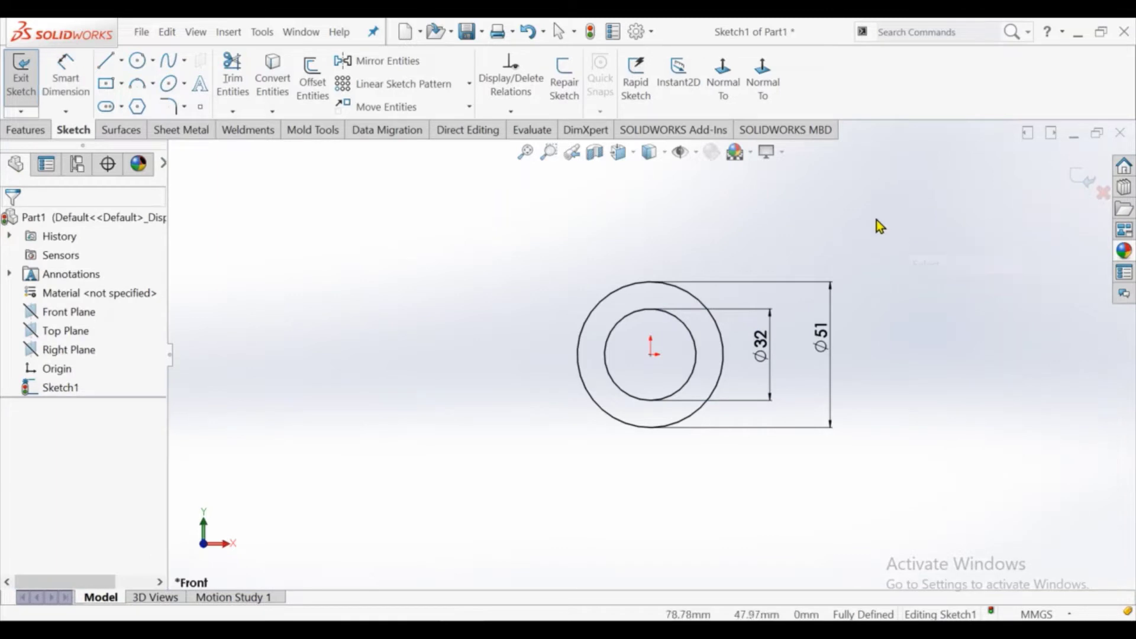
{"action": "left_click", "coordinate": [27, 130]}
Step: Extrude the Ø51/Ø32 ring sketch 44 mm blind into a hollow tube
{"action": "left_click", "coordinate": [46, 89]}
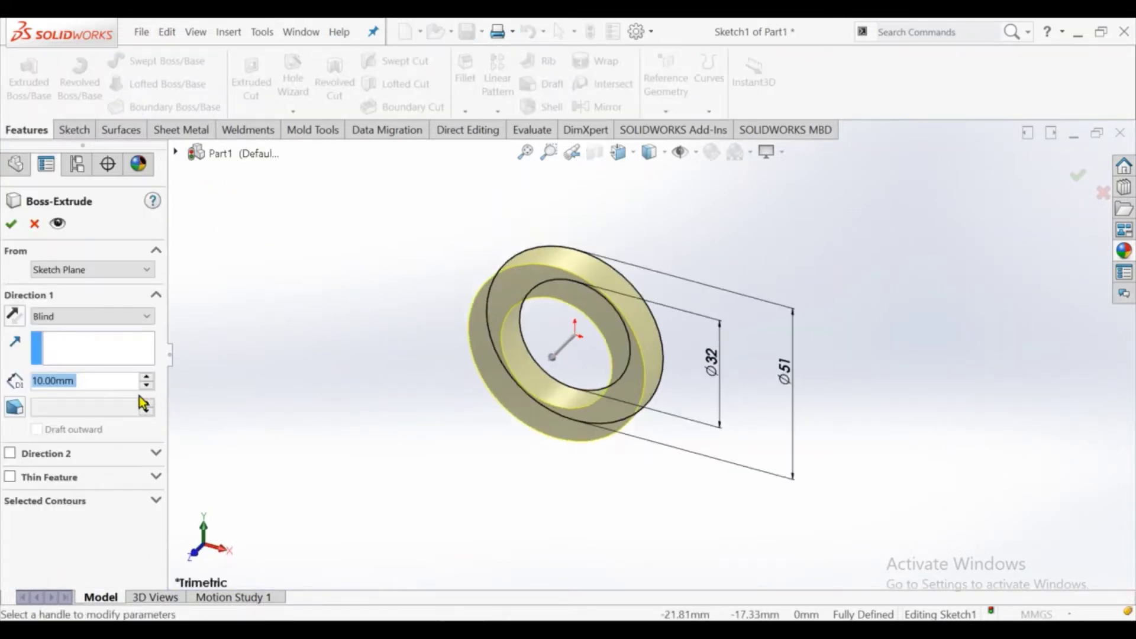
{"action": "type", "text": "44"}
{"action": "key", "text": "Return"}
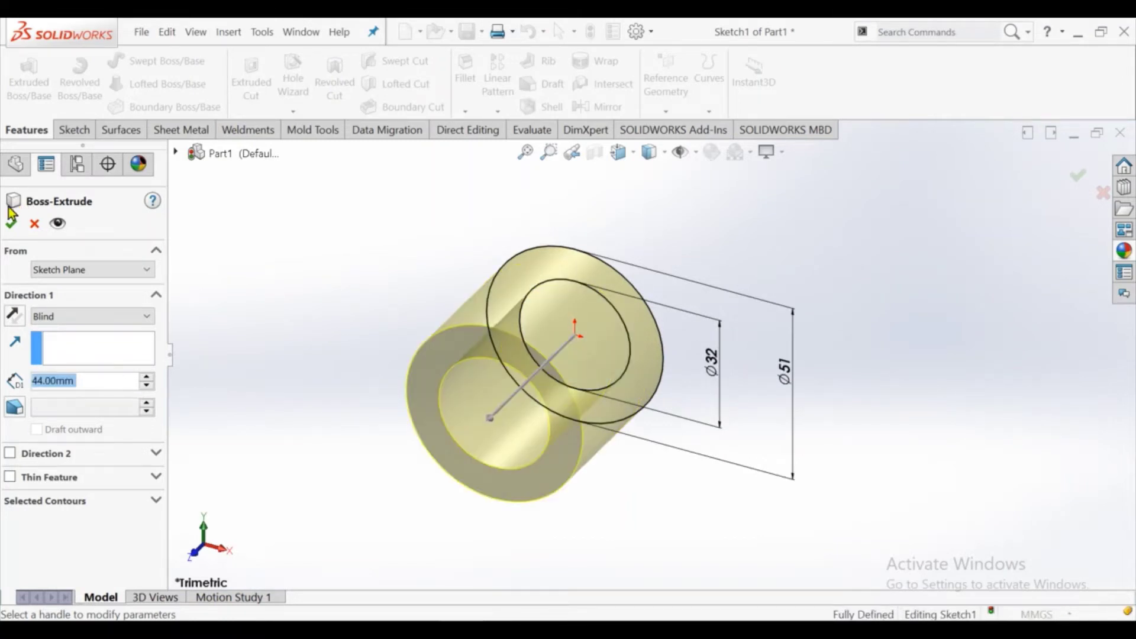
{"action": "left_click", "coordinate": [10, 224]}
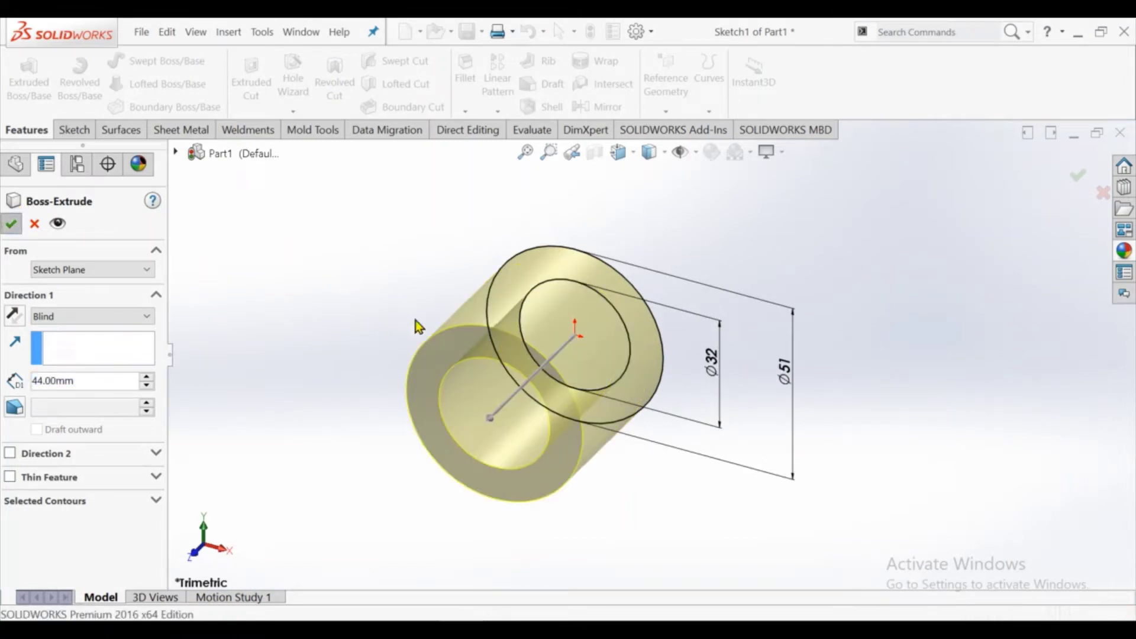
{"action": "middle_click_drag", "start_coordinate": [390, 285], "coordinate": [603, 427]}
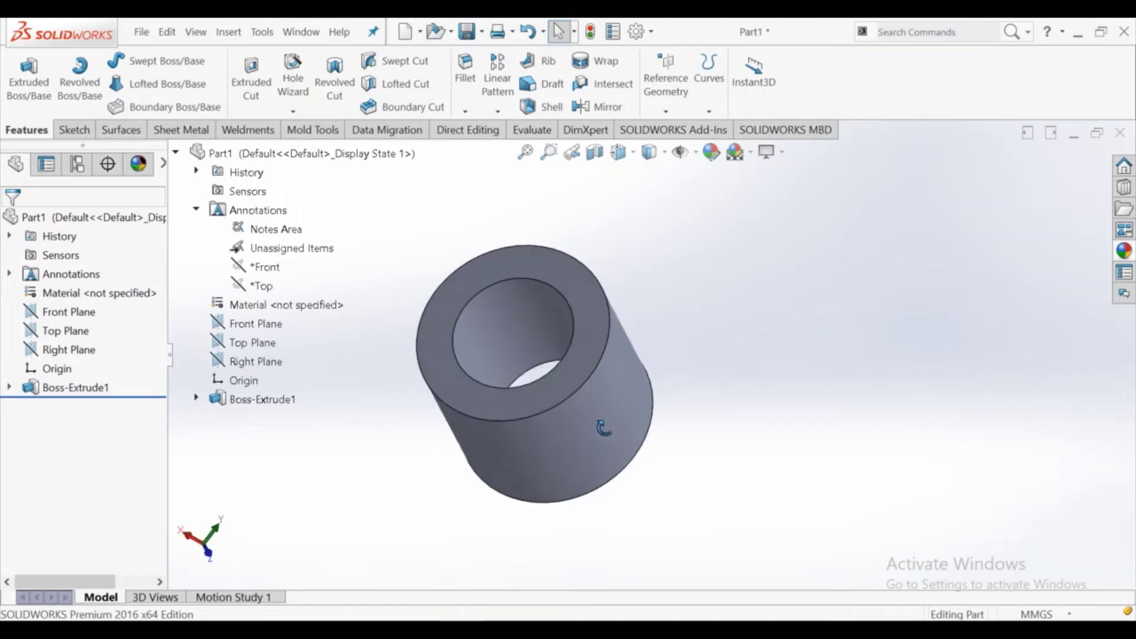
Step: Start a sketch on the tube's end face with a horizontal centerline from the origin
{"action": "left_click", "coordinate": [592, 317]}
{"action": "left_click", "coordinate": [651, 279]}
{"action": "left_click", "coordinate": [721, 84]}
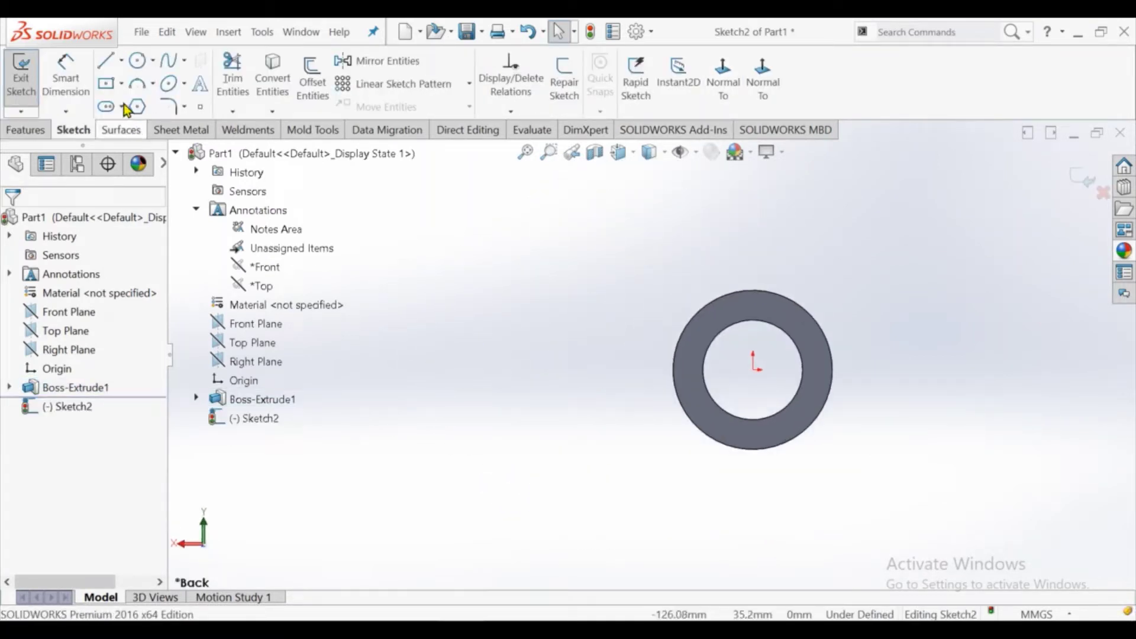
{"action": "left_click", "coordinate": [122, 62]}
{"action": "left_click", "coordinate": [133, 81]}
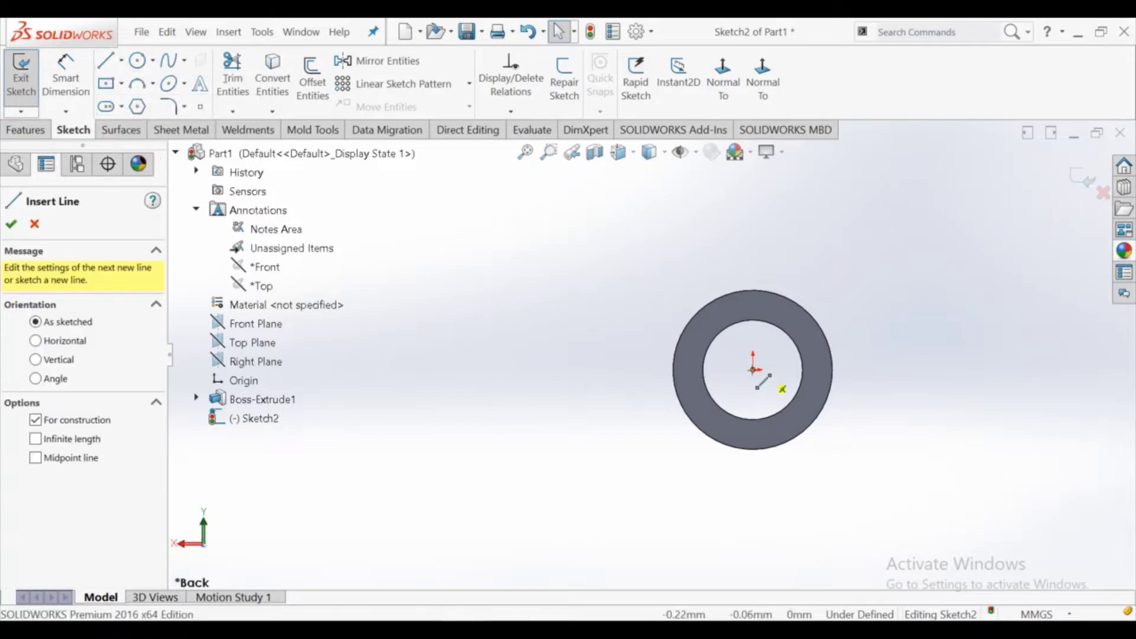
{"action": "left_click", "coordinate": [487, 370]}
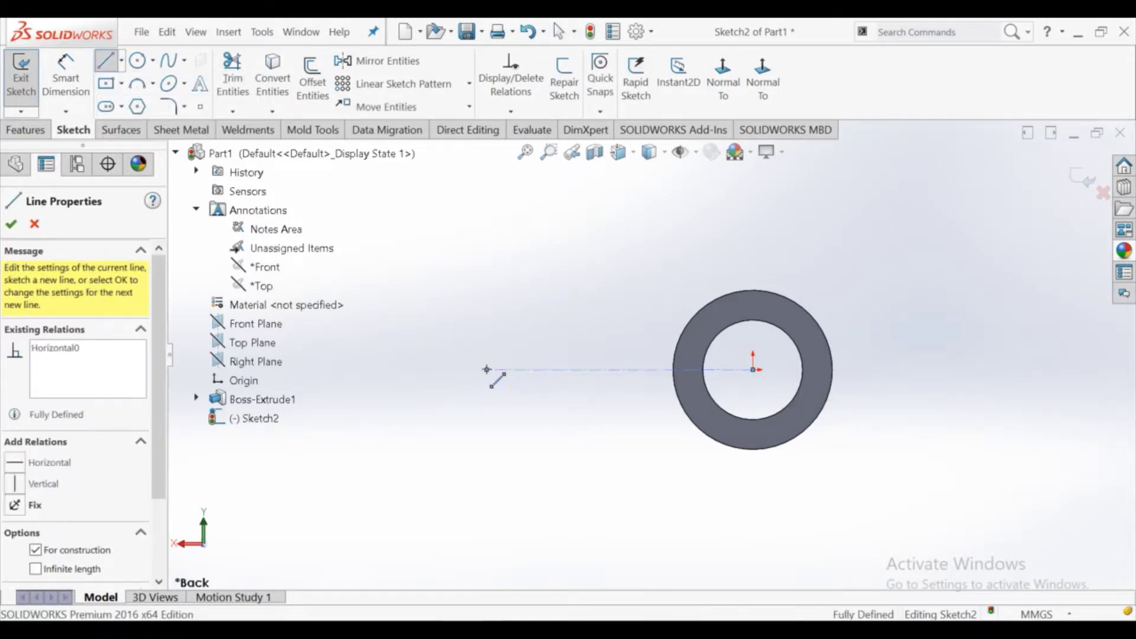
{"action": "right_click", "coordinate": [486, 371]}
{"action": "left_click", "coordinate": [489, 382]}
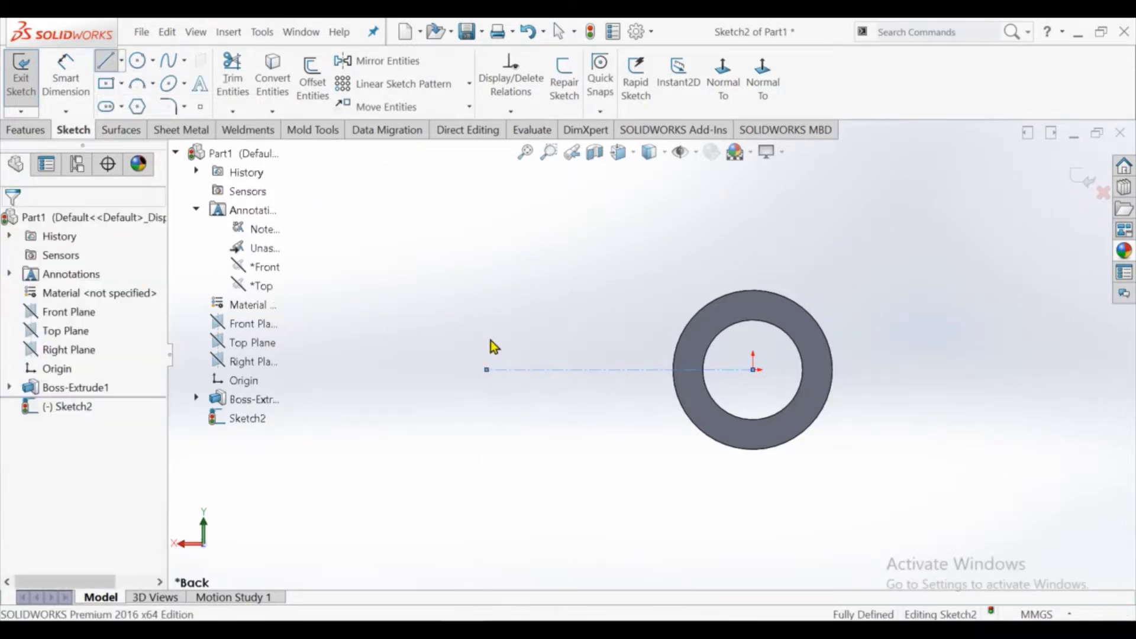
Step: Add a circle at the centerline's end and set the centerline length to 140 mm
{"action": "left_click", "coordinate": [138, 63]}
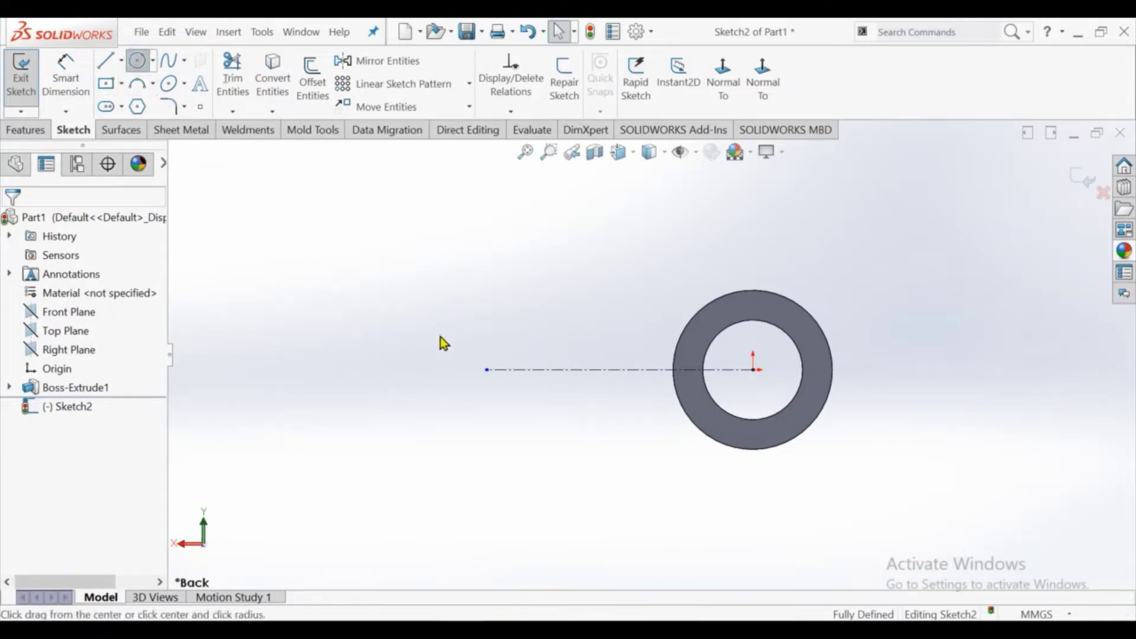
{"action": "left_click", "coordinate": [486, 370]}
{"action": "left_click", "coordinate": [487, 419]}
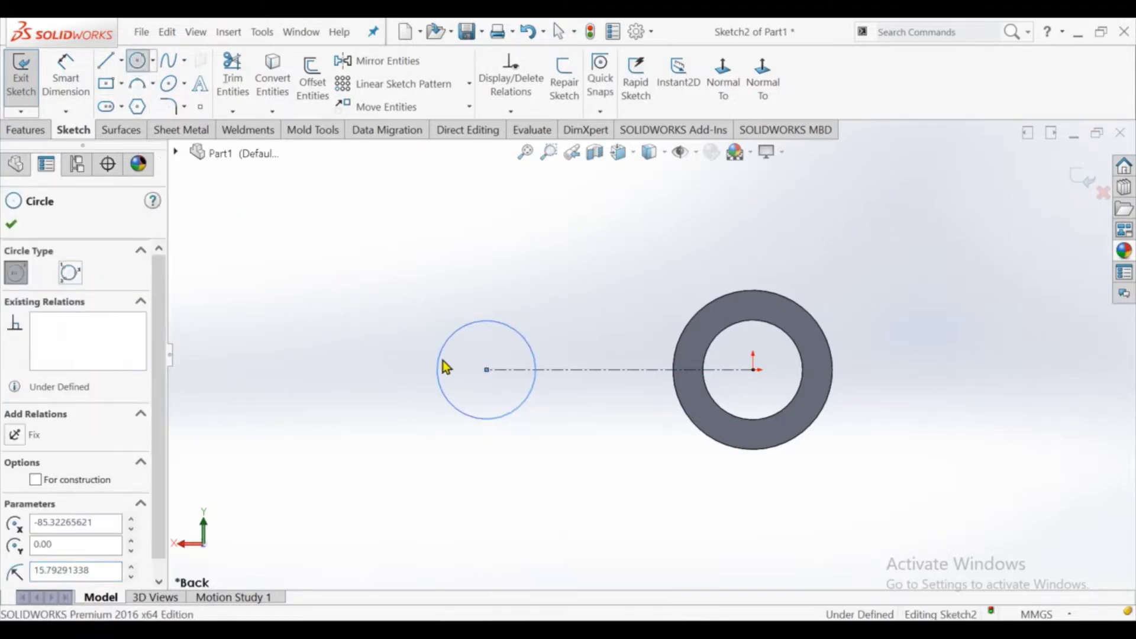
{"action": "left_click", "coordinate": [65, 76]}
{"action": "left_click", "coordinate": [588, 381]}
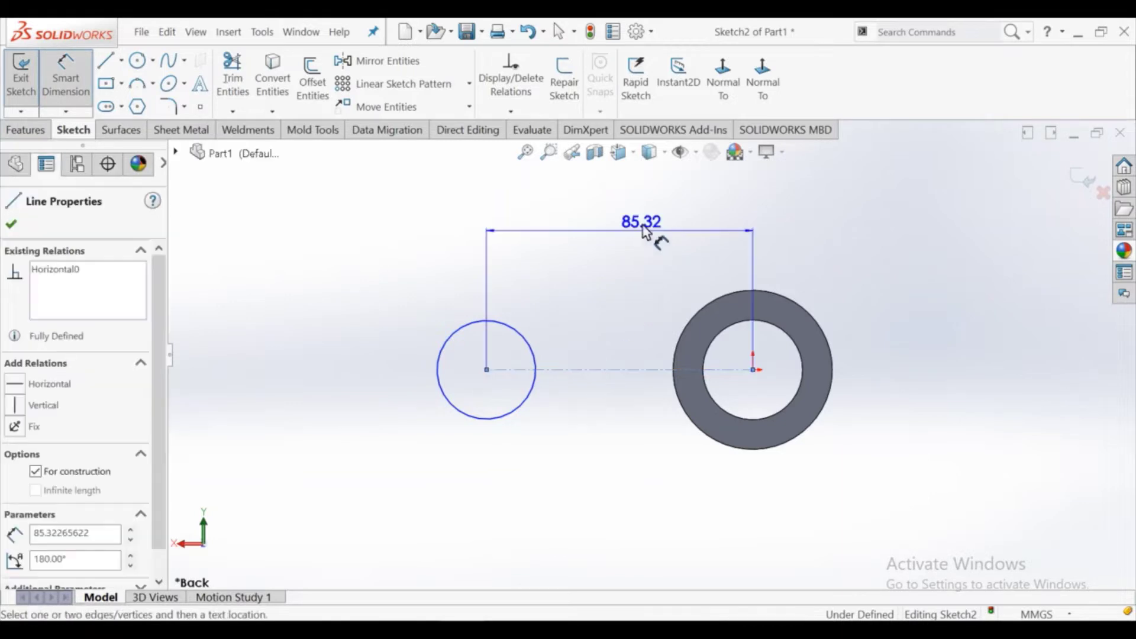
{"action": "left_click", "coordinate": [654, 234]}
{"action": "type", "text": "140"}
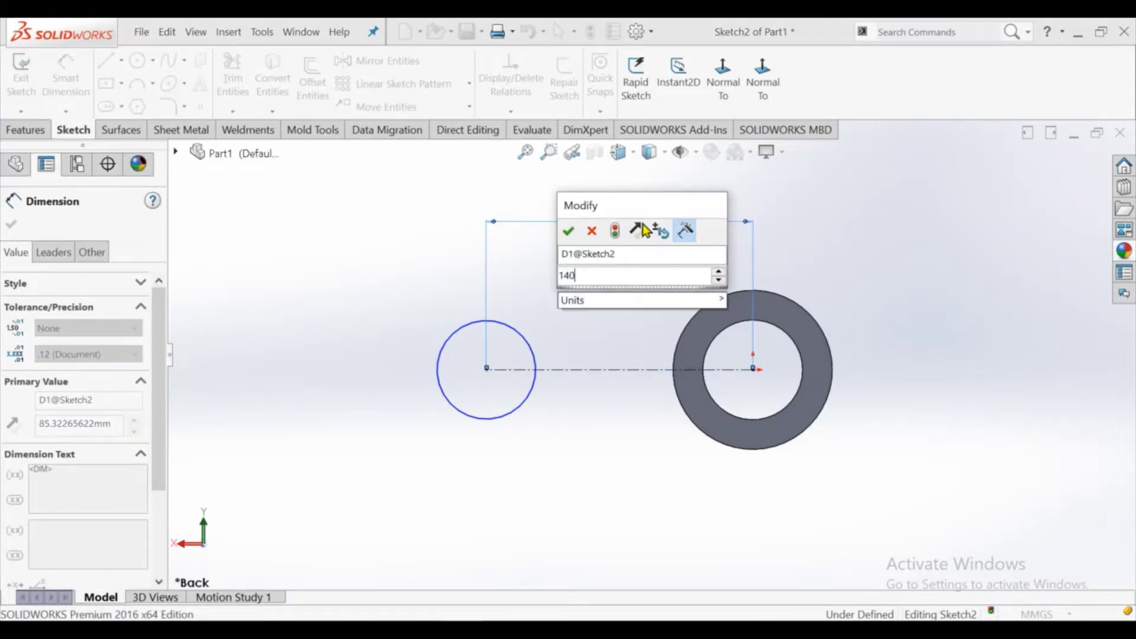
{"action": "key", "text": "Return"}
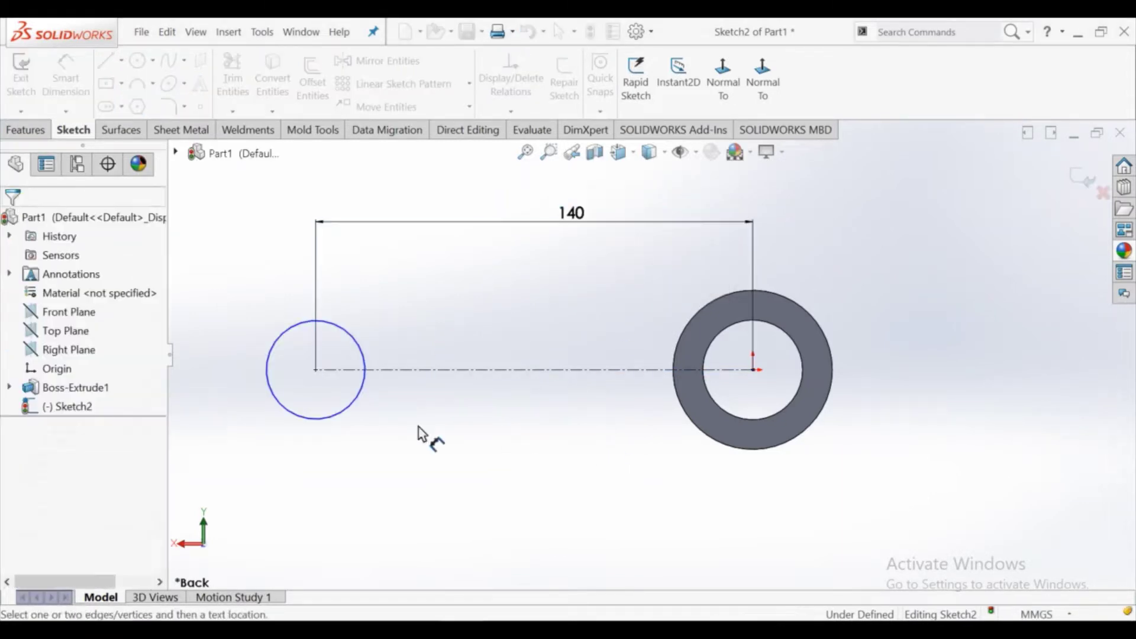
Step: Dimension the new circle to a diameter of 40
{"action": "left_click", "coordinate": [287, 407]}
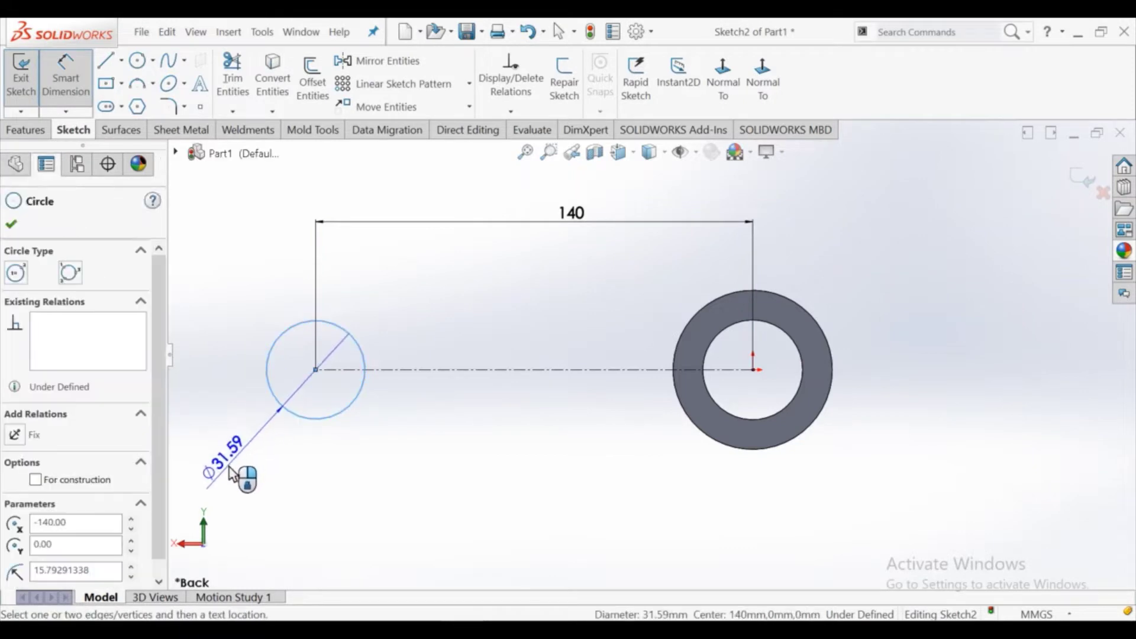
{"action": "left_click", "coordinate": [231, 473]}
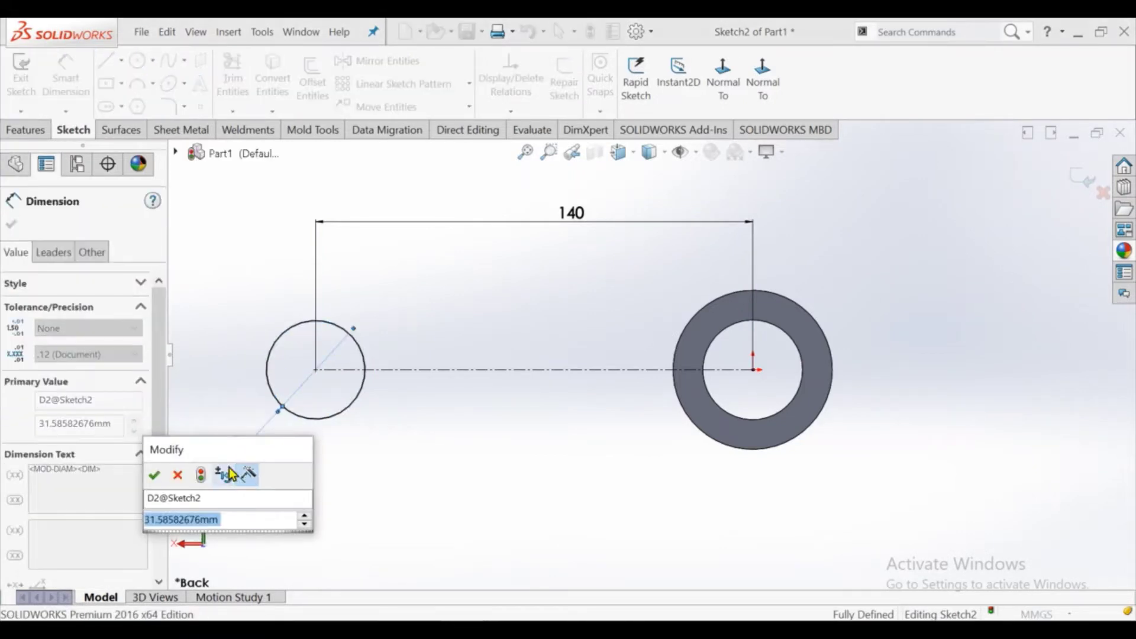
{"action": "type", "text": "40"}
{"action": "key", "text": "Return"}
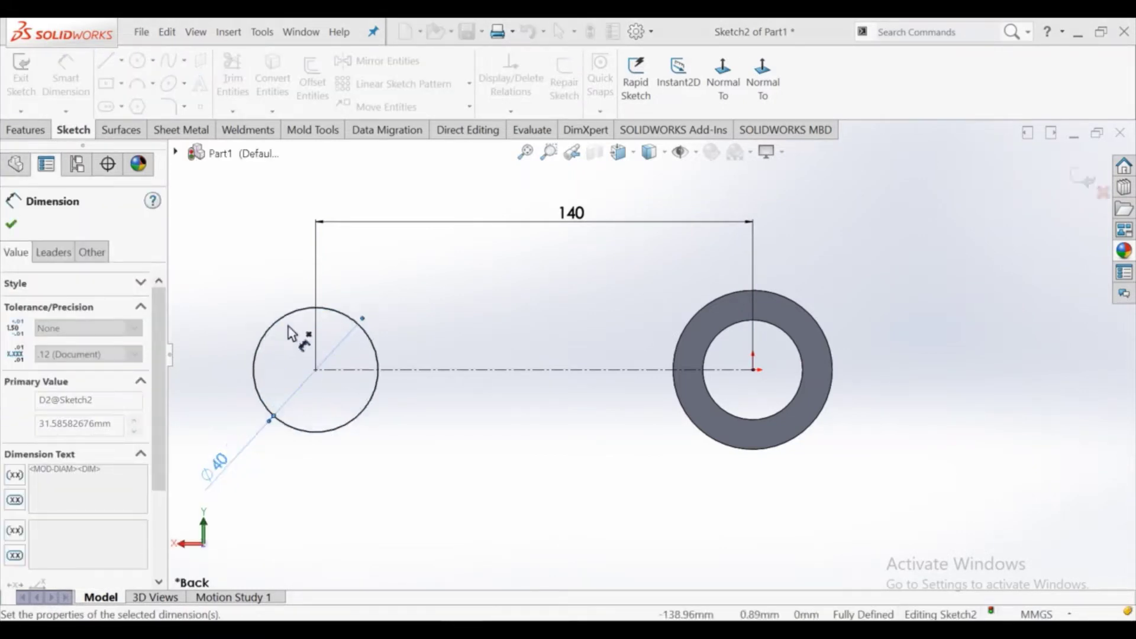
{"action": "key", "text": "Escape"}
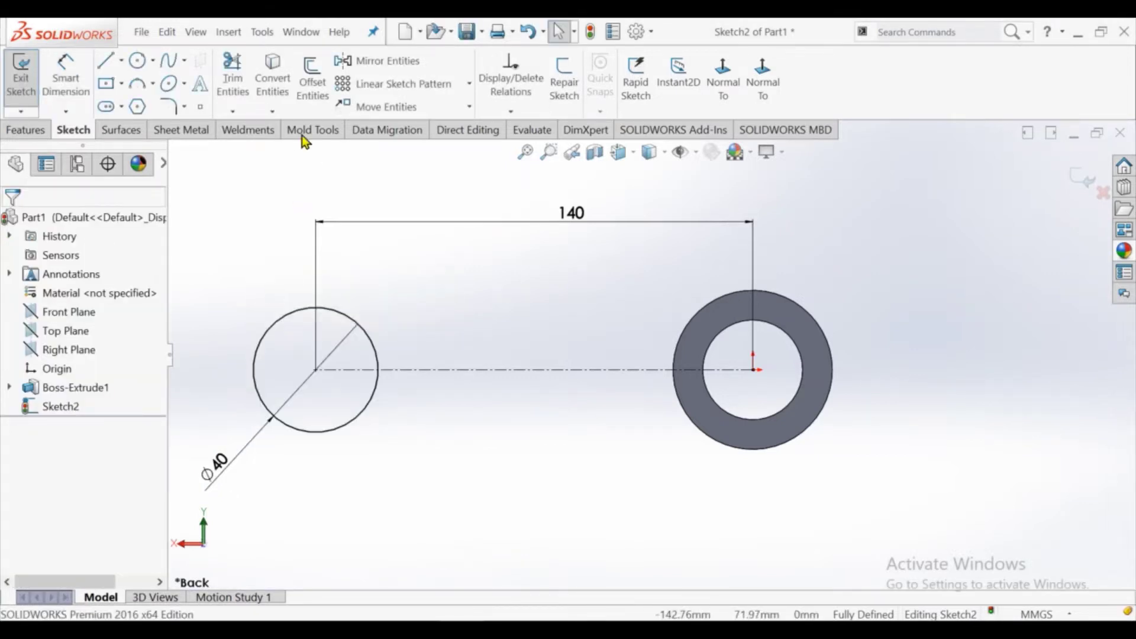
{"action": "left_click", "coordinate": [272, 77]}
Step: Convert the tube's outer edge and draw a line from the Ø40 circle's top to it
{"action": "left_click", "coordinate": [739, 299]}
{"action": "left_click", "coordinate": [10, 223]}
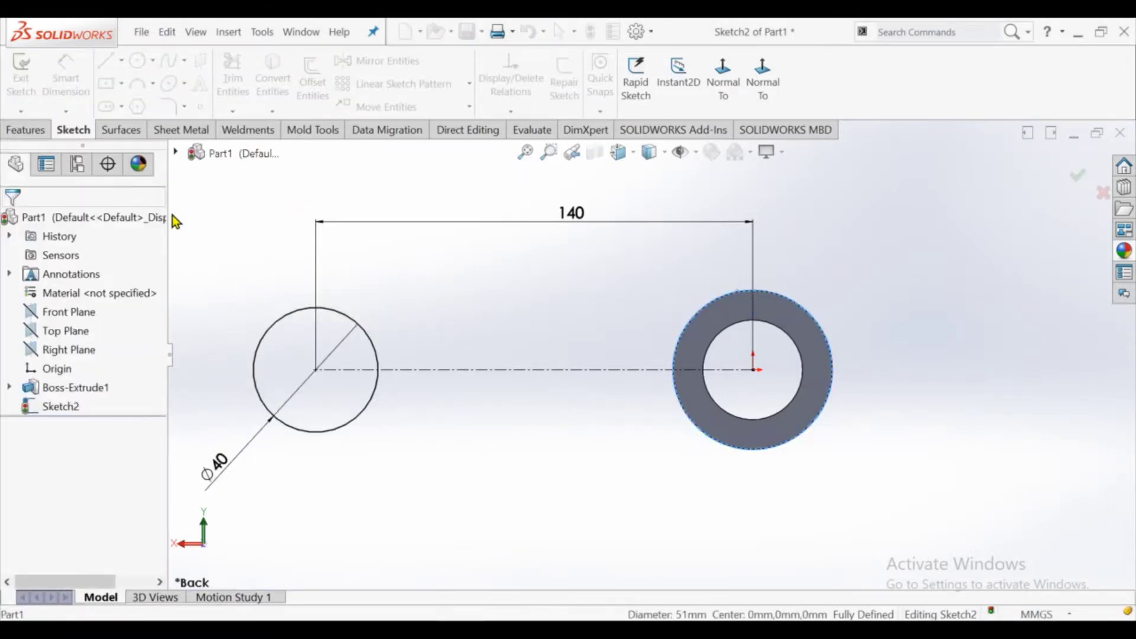
{"action": "key", "text": "l"}
{"action": "left_click", "coordinate": [301, 309]}
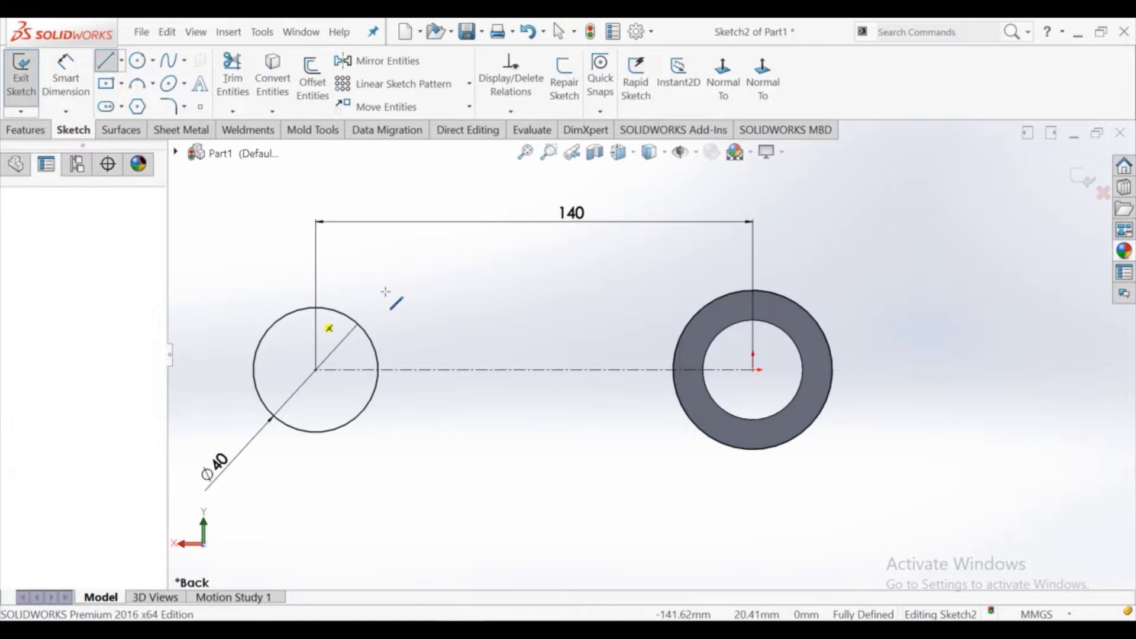
{"action": "left_click", "coordinate": [749, 290]}
{"action": "right_click", "coordinate": [756, 298]}
{"action": "left_click", "coordinate": [786, 302]}
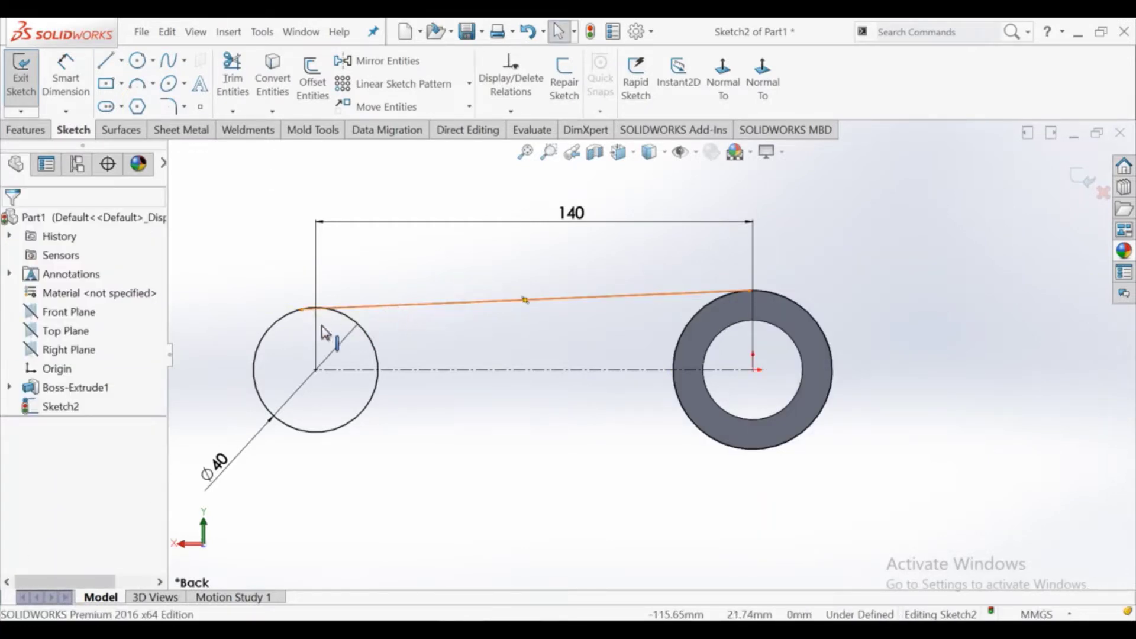
Step: Make the top line tangent to the Ø40 circle
{"action": "left_click", "coordinate": [319, 307]}
{"action": "left_click", "coordinate": [286, 322], "text": "ctrl"}
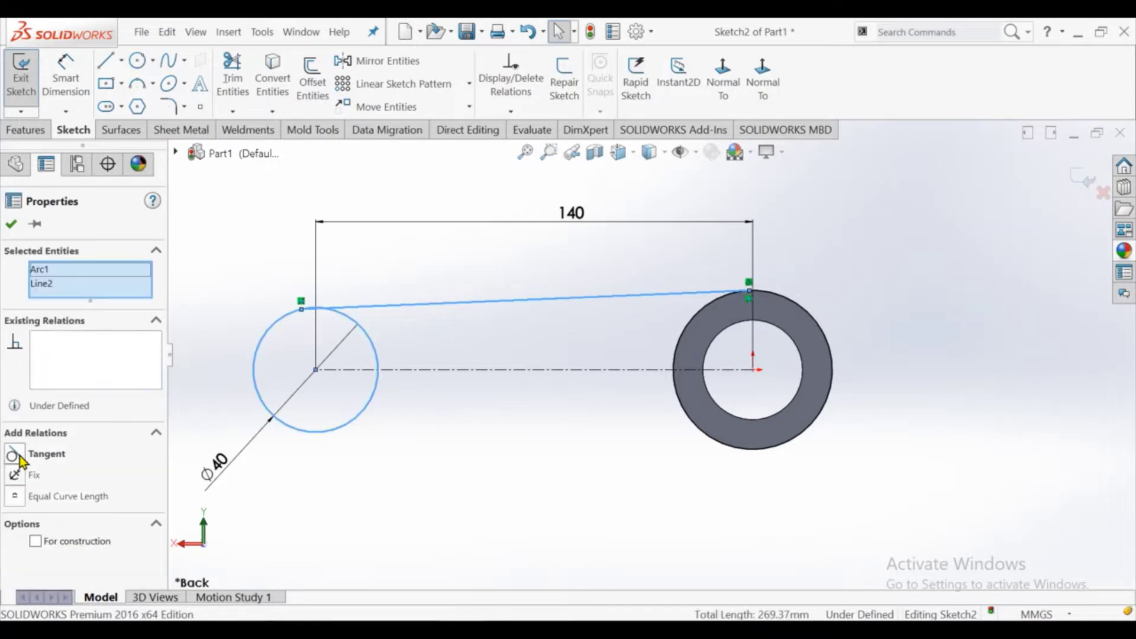
{"action": "left_click", "coordinate": [18, 455]}
{"action": "left_click", "coordinate": [349, 486]}
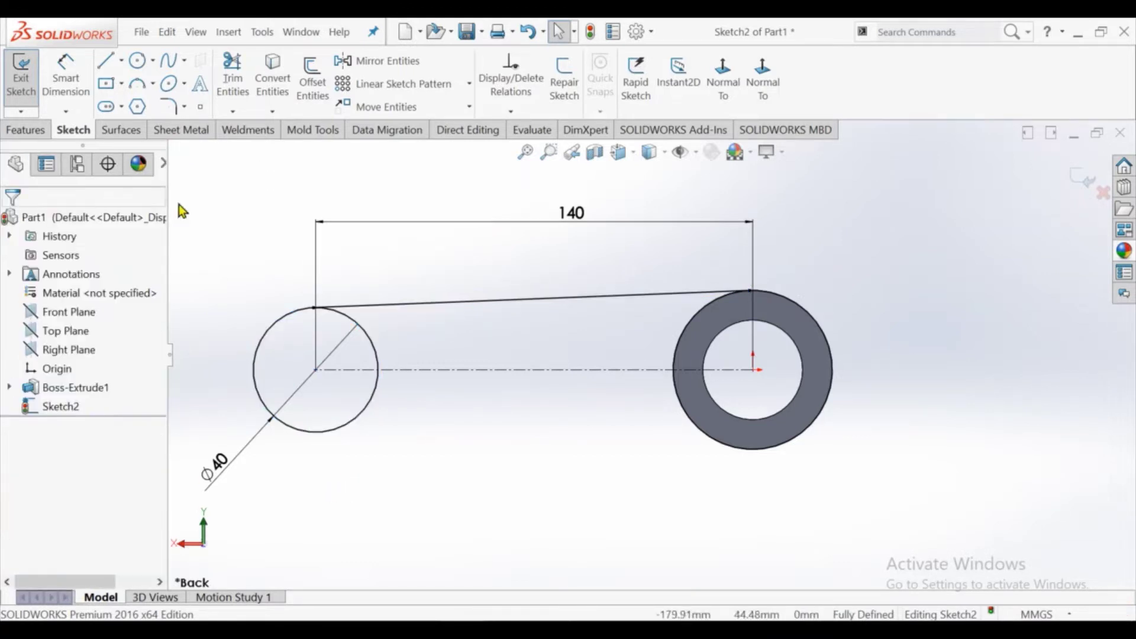
Step: Mirror the tangent line about the horizontal centerline
{"action": "left_click", "coordinate": [477, 300]}
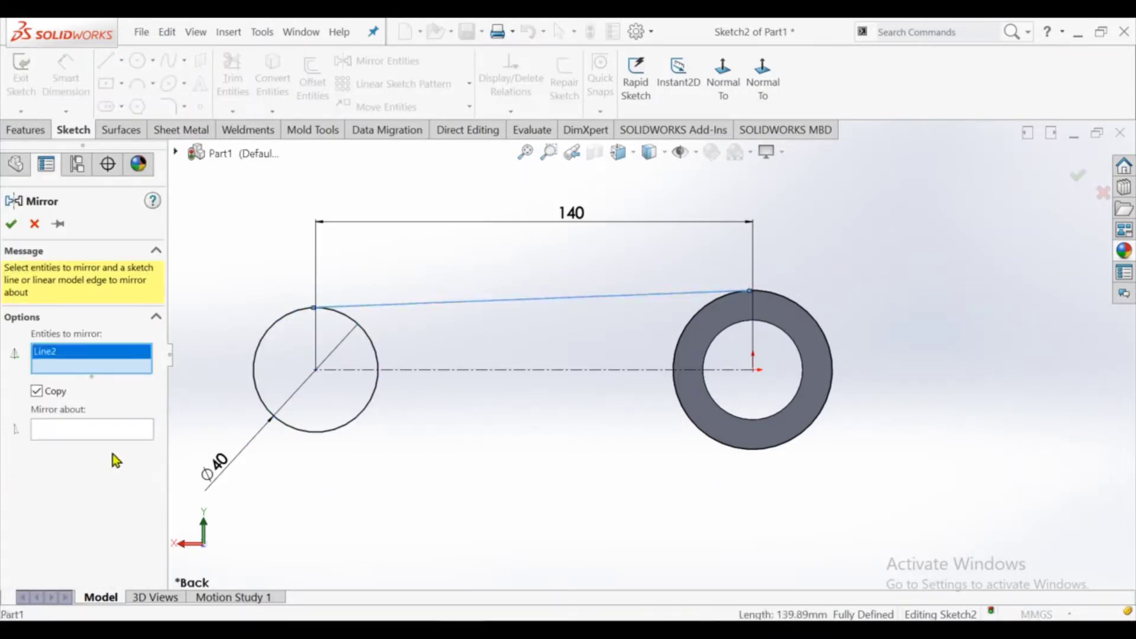
{"action": "left_click", "coordinate": [144, 438]}
{"action": "left_click", "coordinate": [446, 377]}
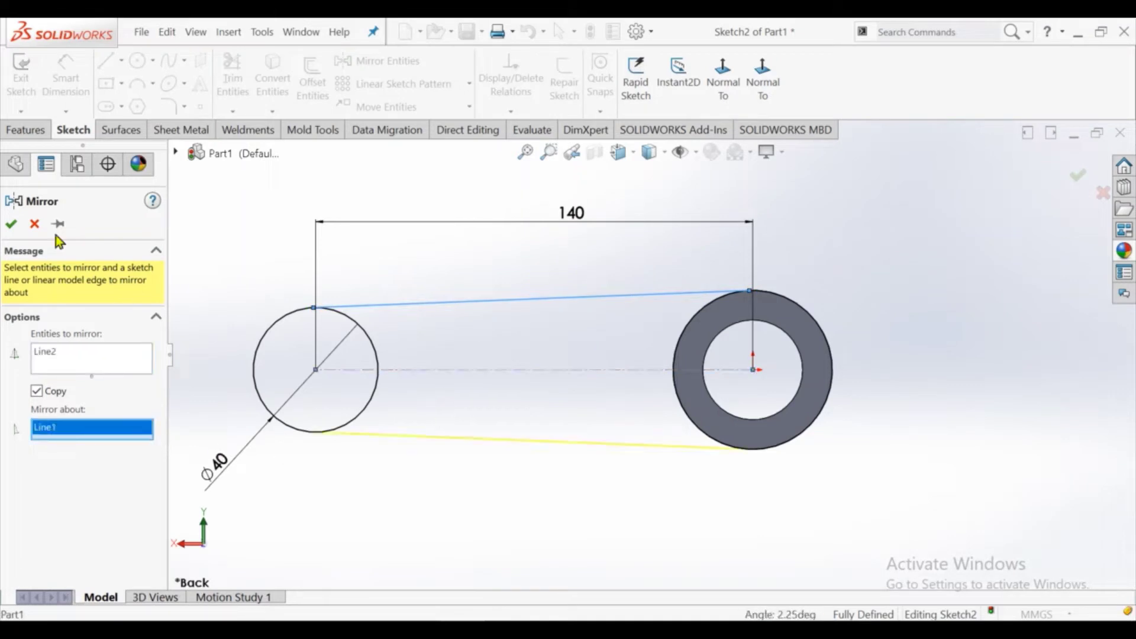
{"action": "left_click", "coordinate": [11, 225]}
Step: Trim away the Ø40 circle's inner arc, leaving a rounded arm end
{"action": "left_click", "coordinate": [232, 76]}
{"action": "left_click_drag", "start_coordinate": [396, 342], "coordinate": [404, 410]}
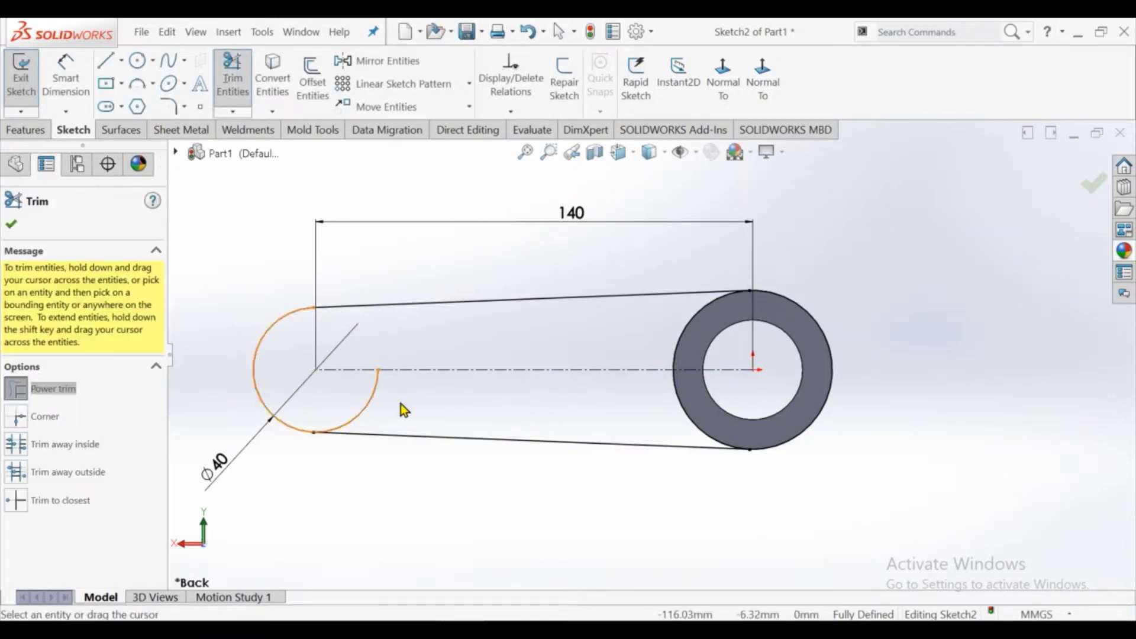
{"action": "mouse_move", "coordinate": [875, 332]}
{"action": "middle_mouse_down"}
{"action": "mouse_move", "coordinate": [819, 339]}
{"action": "mouse_move", "coordinate": [812, 371]}
{"action": "middle_mouse_up"}
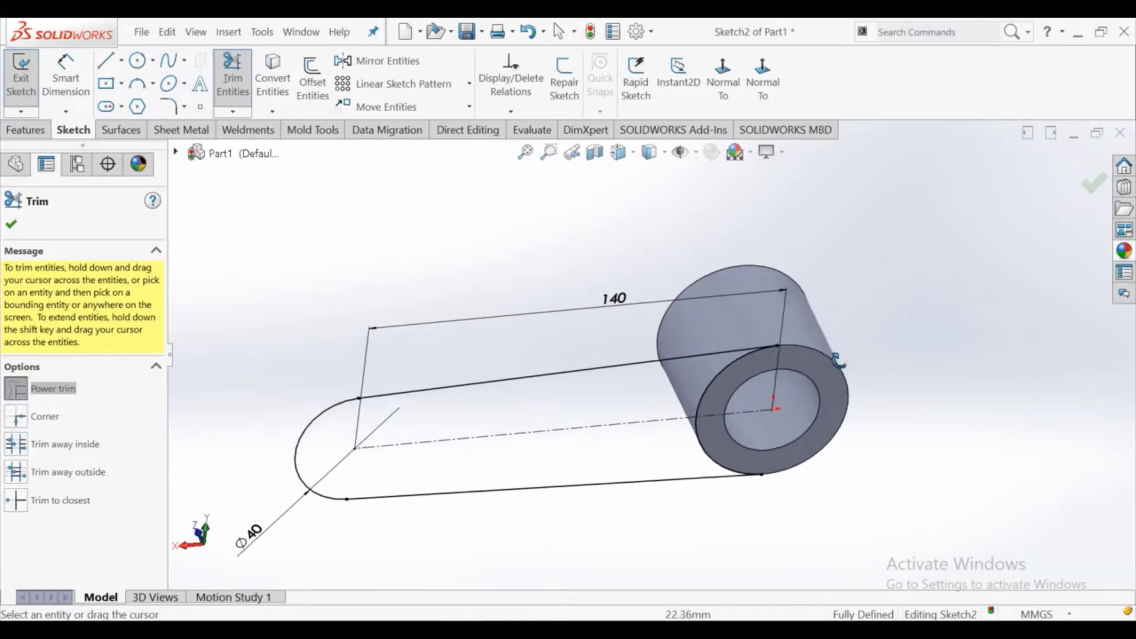
{"action": "left_click", "coordinate": [1085, 188]}
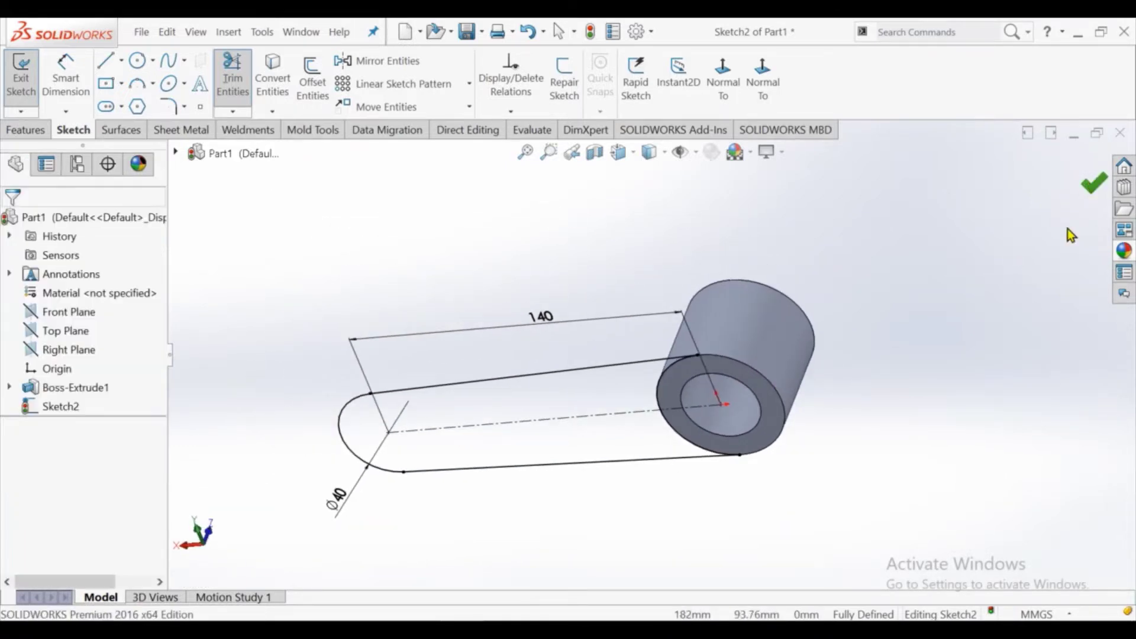
{"action": "mouse_move", "coordinate": [435, 239]}
{"action": "middle_mouse_down"}
{"action": "mouse_move", "coordinate": [423, 271]}
{"action": "mouse_move", "coordinate": [179, 308]}
{"action": "middle_mouse_up"}
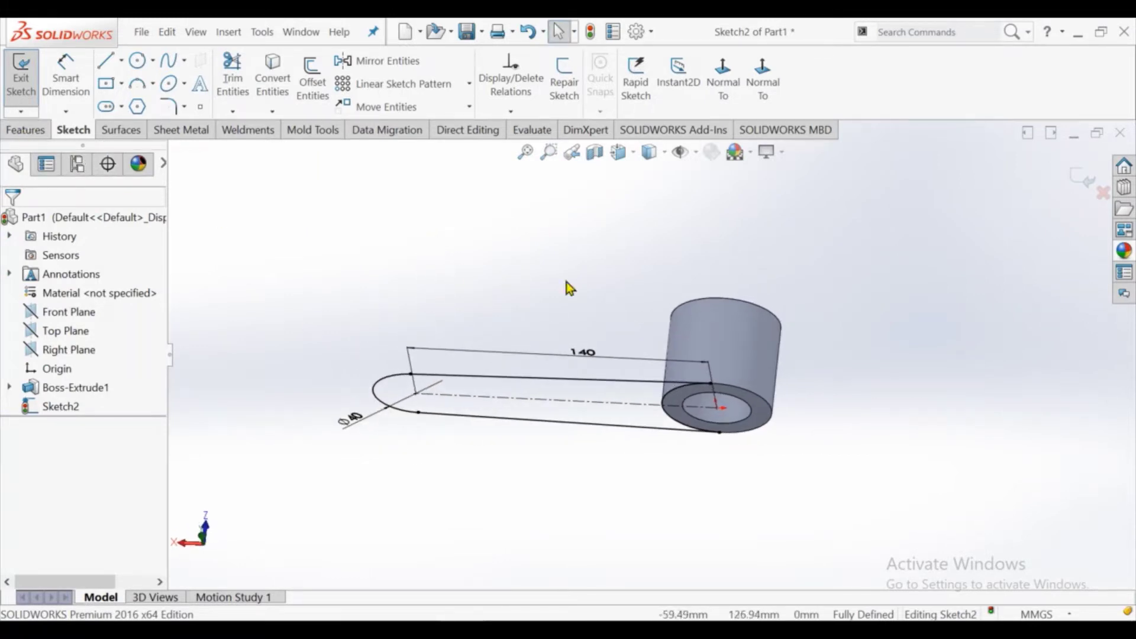
{"action": "middle_click_drag", "start_coordinate": [566, 281], "coordinate": [571, 178]}
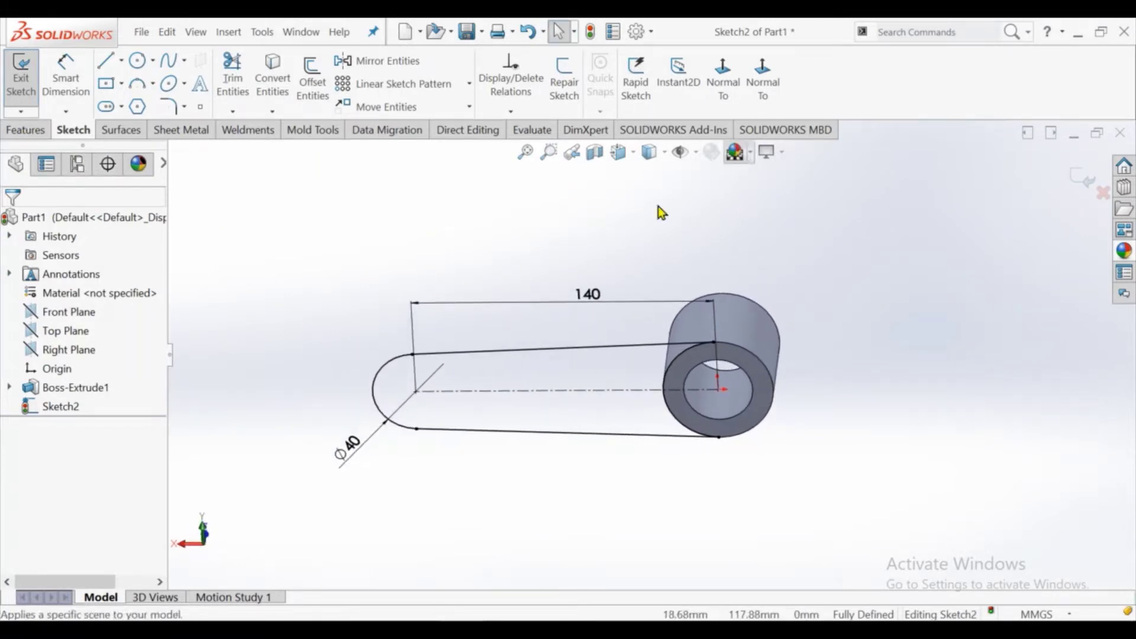
{"action": "left_click", "coordinate": [719, 97]}
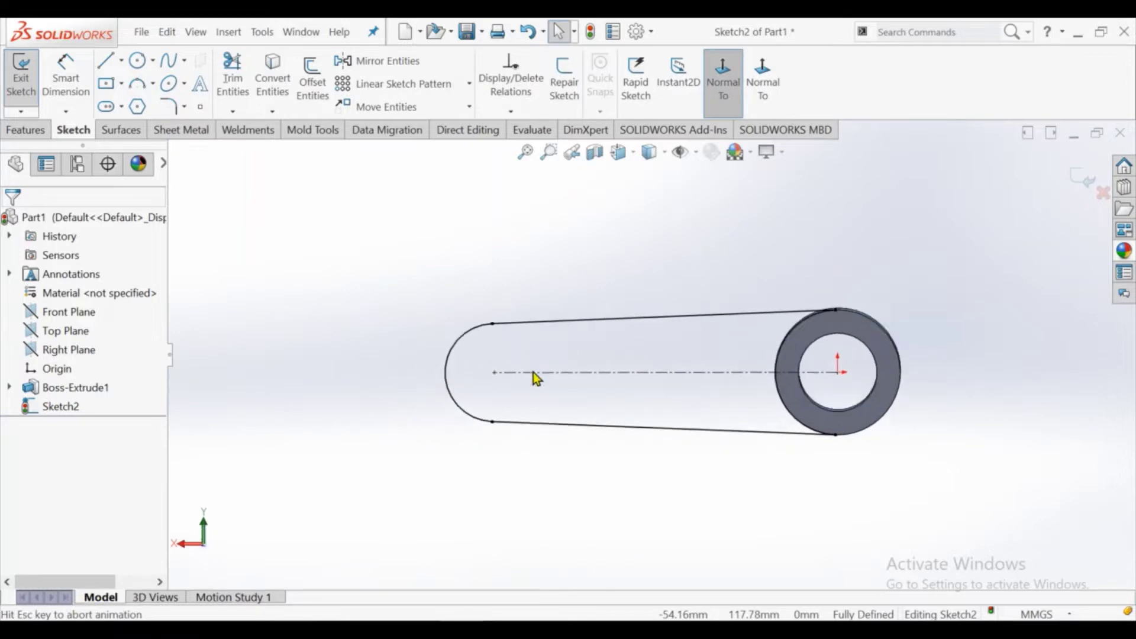
Step: Draw a straight slot along the centerline inside the arm outline
{"action": "left_click", "coordinate": [108, 108]}
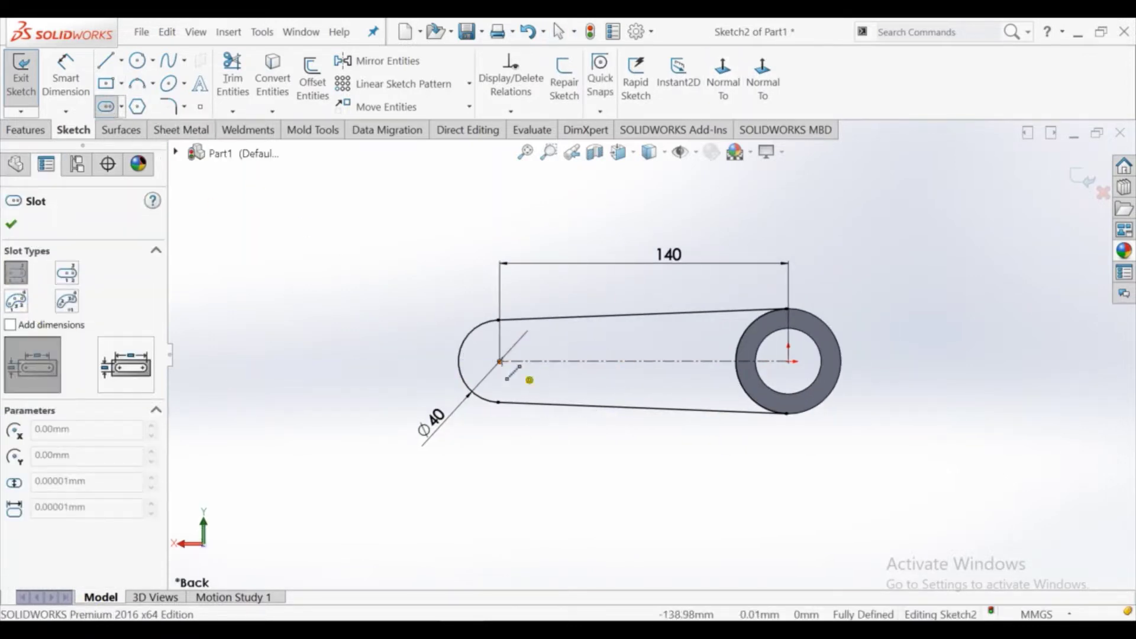
{"action": "left_click", "coordinate": [586, 360]}
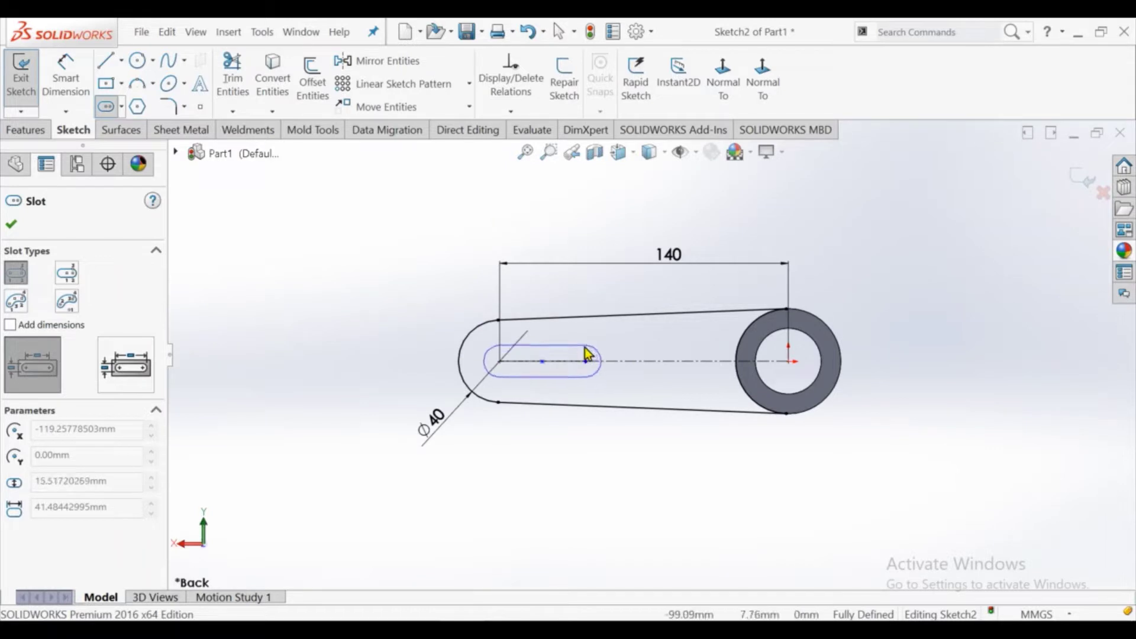
{"action": "left_click", "coordinate": [586, 355]}
{"action": "right_click", "coordinate": [586, 355]}
{"action": "left_click", "coordinate": [619, 358]}
Step: Dimension the slot 50 long and 12 wide
{"action": "key", "text": "d"}
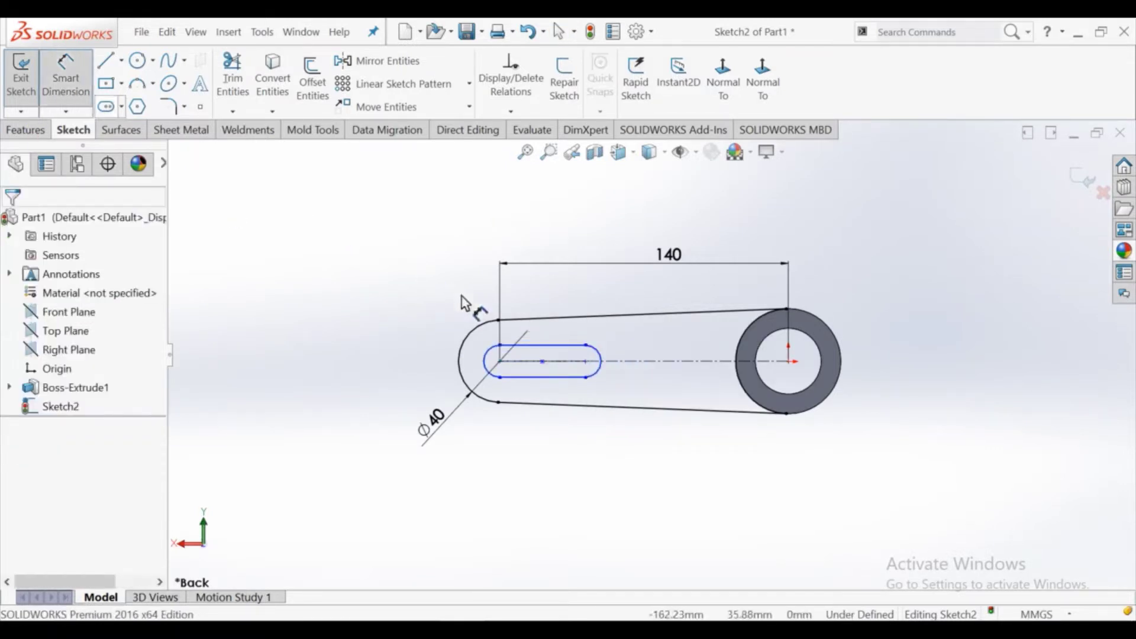
{"action": "left_click", "coordinate": [541, 345]}
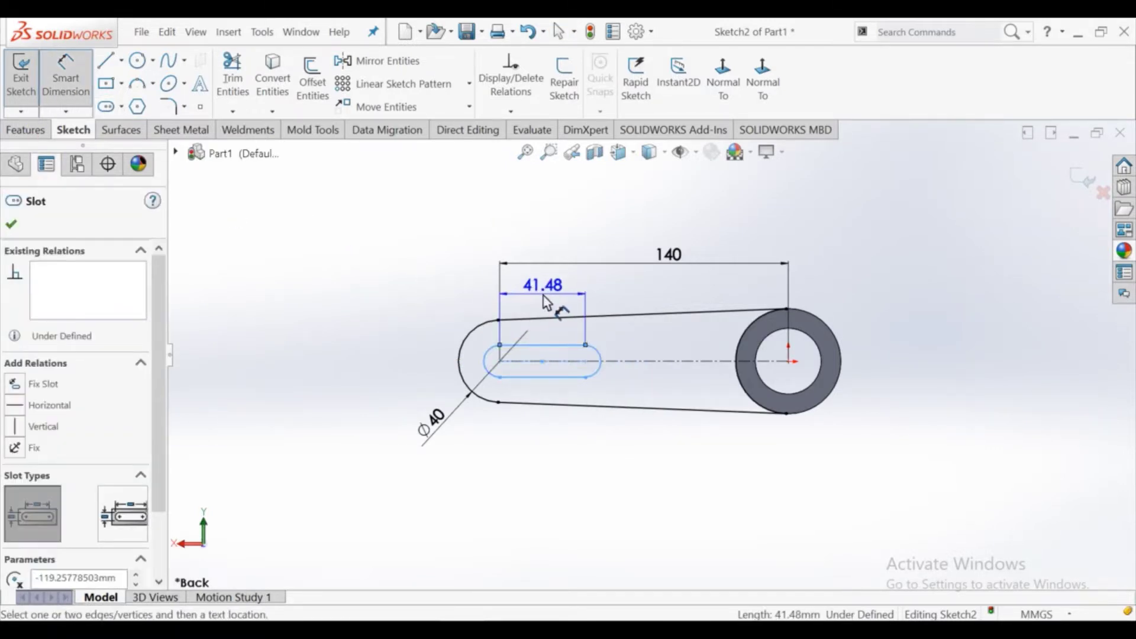
{"action": "left_click", "coordinate": [546, 302]}
{"action": "type", "text": "50"}
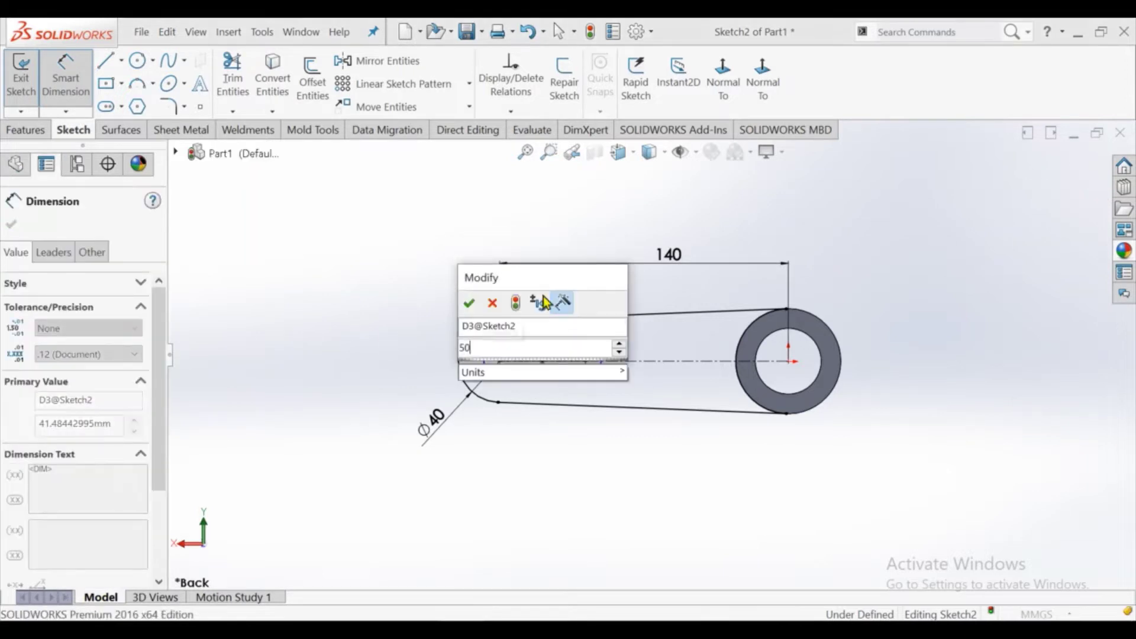
{"action": "key", "text": "Escape"}
{"action": "key", "text": "Escape"}
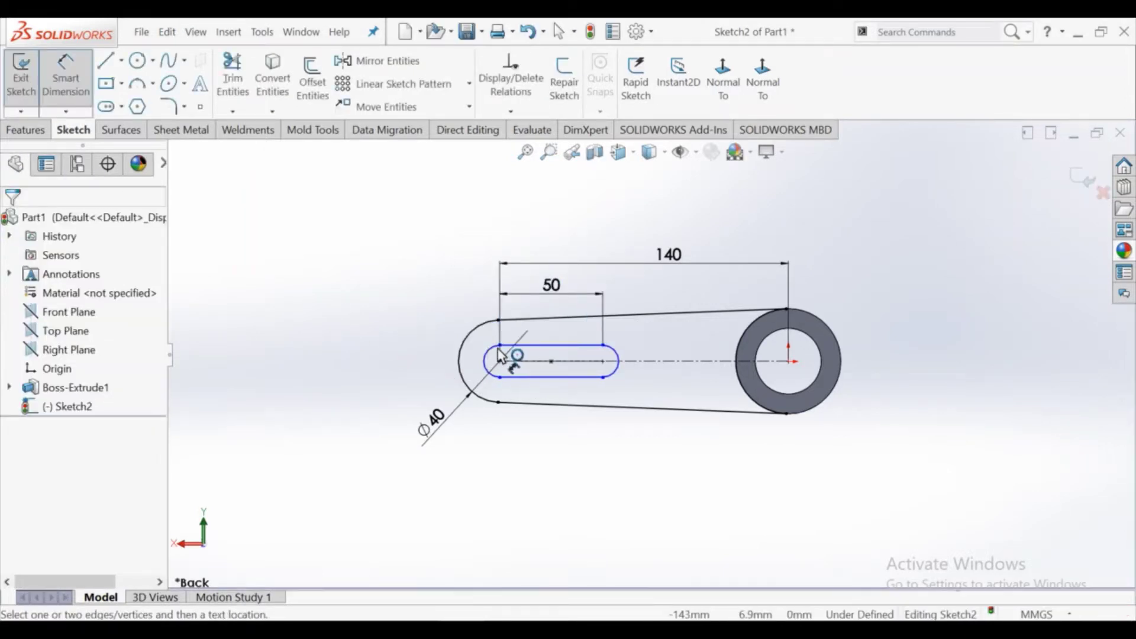
{"action": "left_click", "coordinate": [500, 379]}
{"action": "left_click", "coordinate": [500, 345]}
{"action": "left_click", "coordinate": [413, 312]}
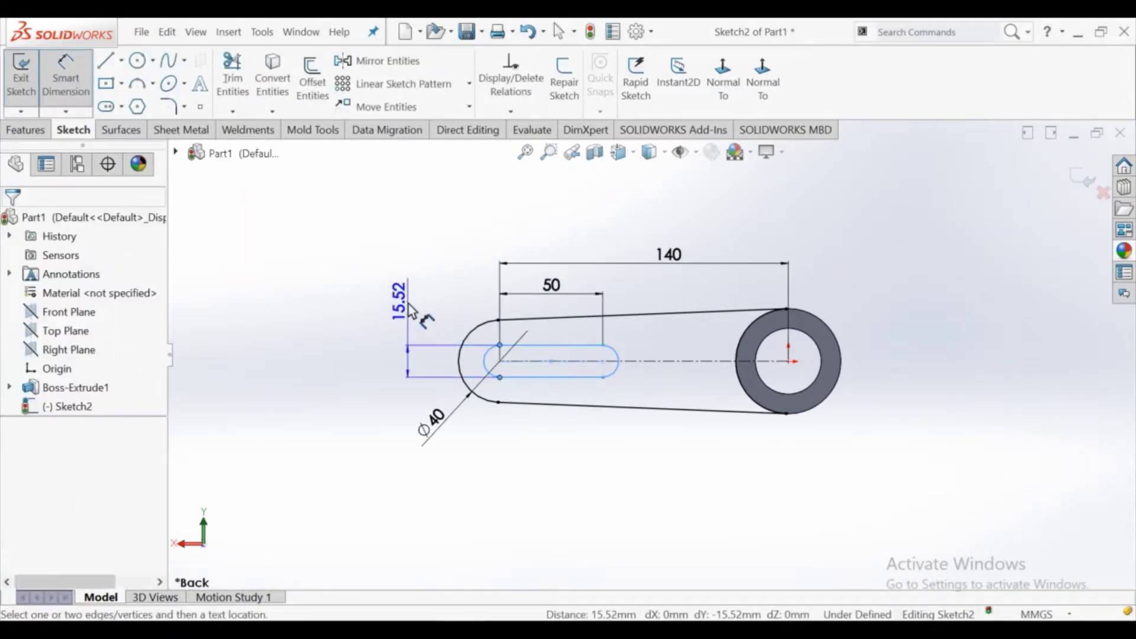
{"action": "type", "text": "12"}
{"action": "key", "text": "Return"}
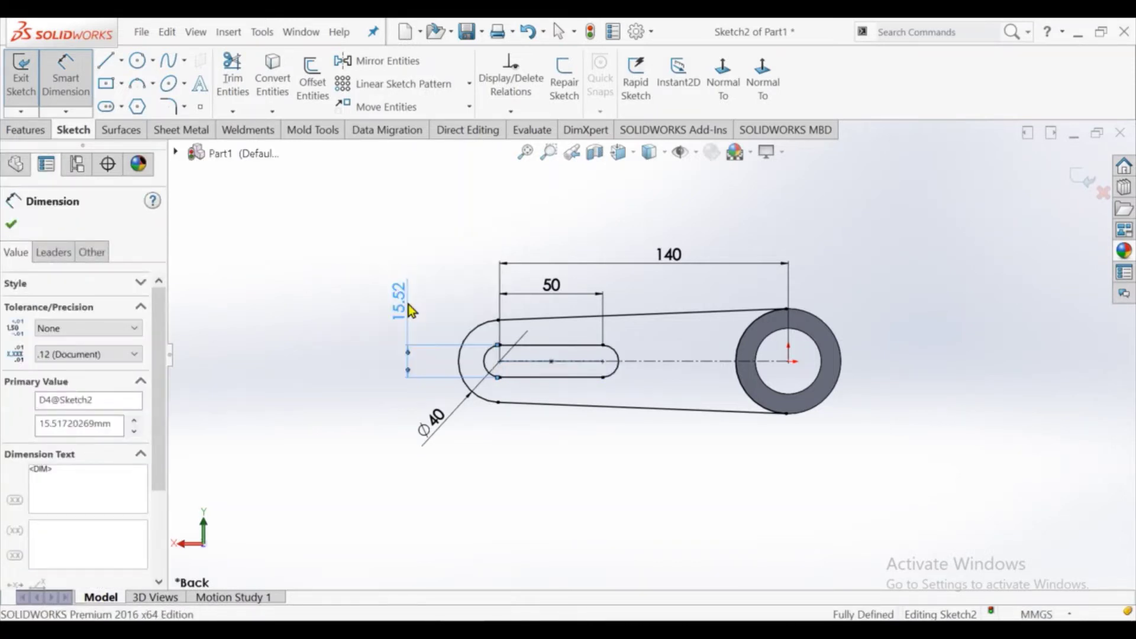
{"action": "left_click", "coordinate": [436, 233]}
Step: Leave dimensioning and exit the sketch
{"action": "right_click", "coordinate": [422, 225]}
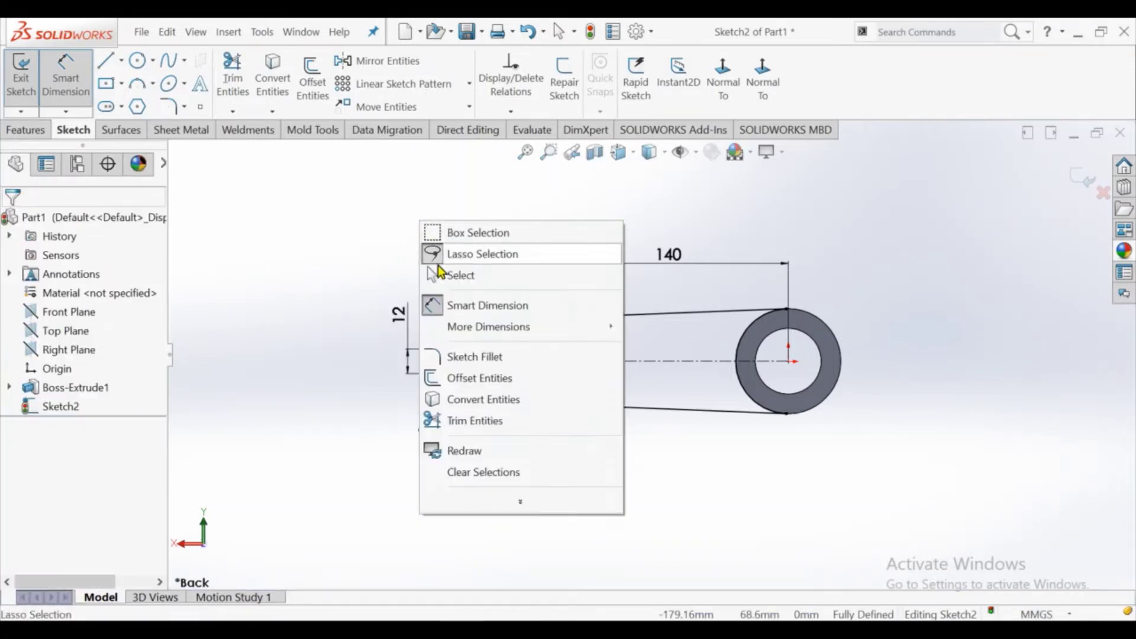
{"action": "left_click", "coordinate": [435, 234]}
{"action": "scroll", "coordinate": [769, 320], "scroll_direction": "up", "scroll_amount": 1}
{"action": "scroll", "coordinate": [823, 322], "scroll_direction": "up", "scroll_amount": 1}
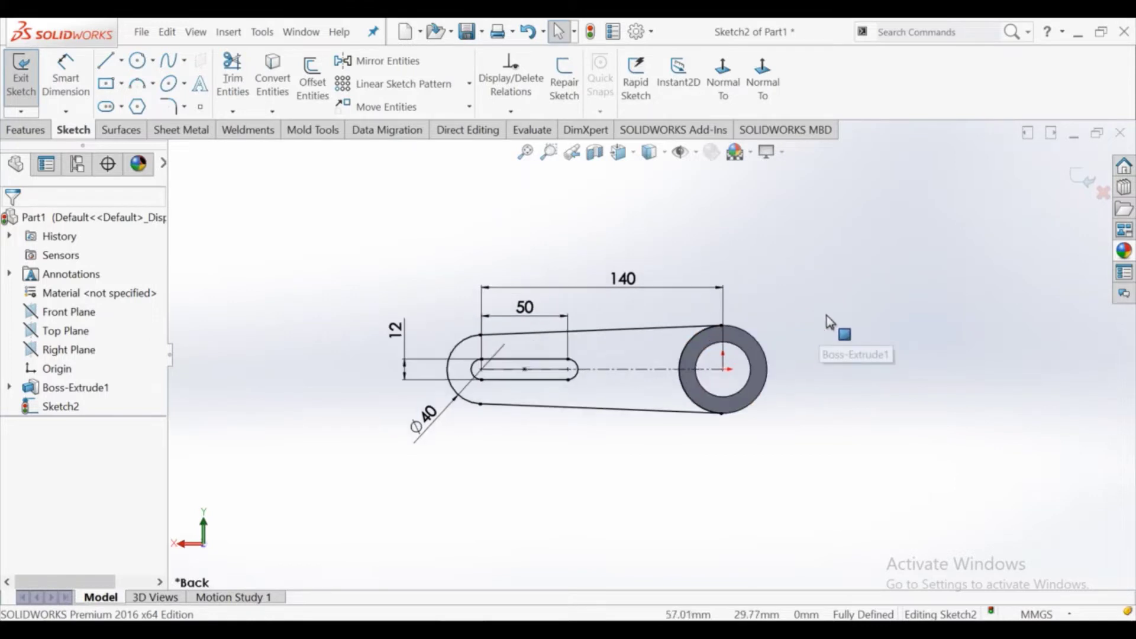
{"action": "left_click", "coordinate": [1073, 184]}
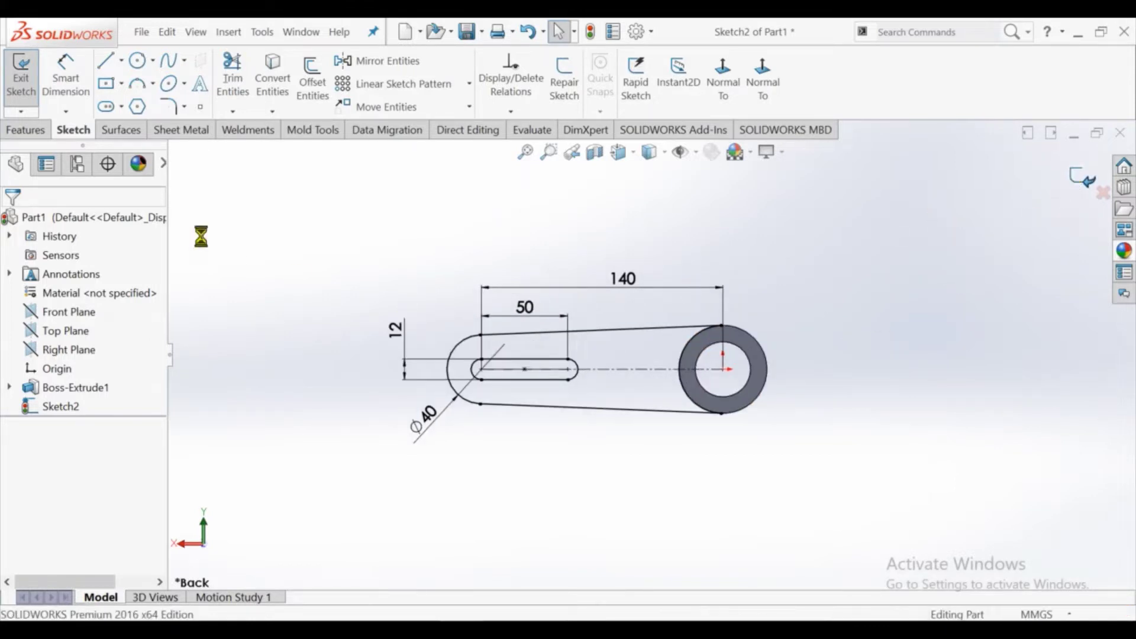
Step: Extrude the arm sketch 12 mm in the reversed direction, merged with the tube
{"action": "left_click", "coordinate": [28, 101]}
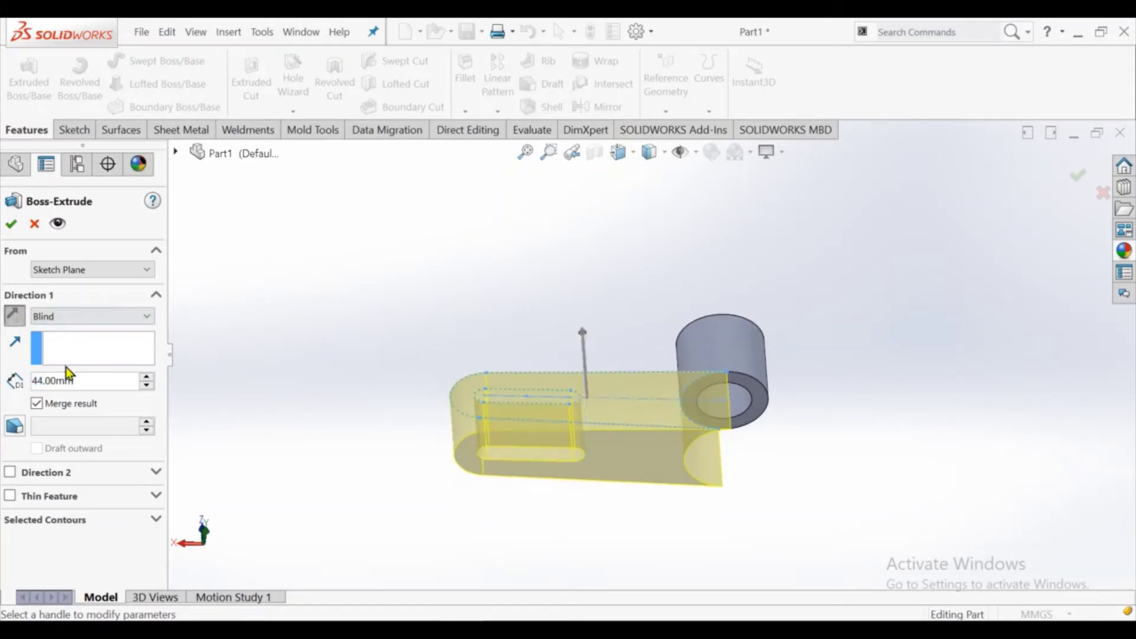
{"action": "left_click", "coordinate": [14, 315]}
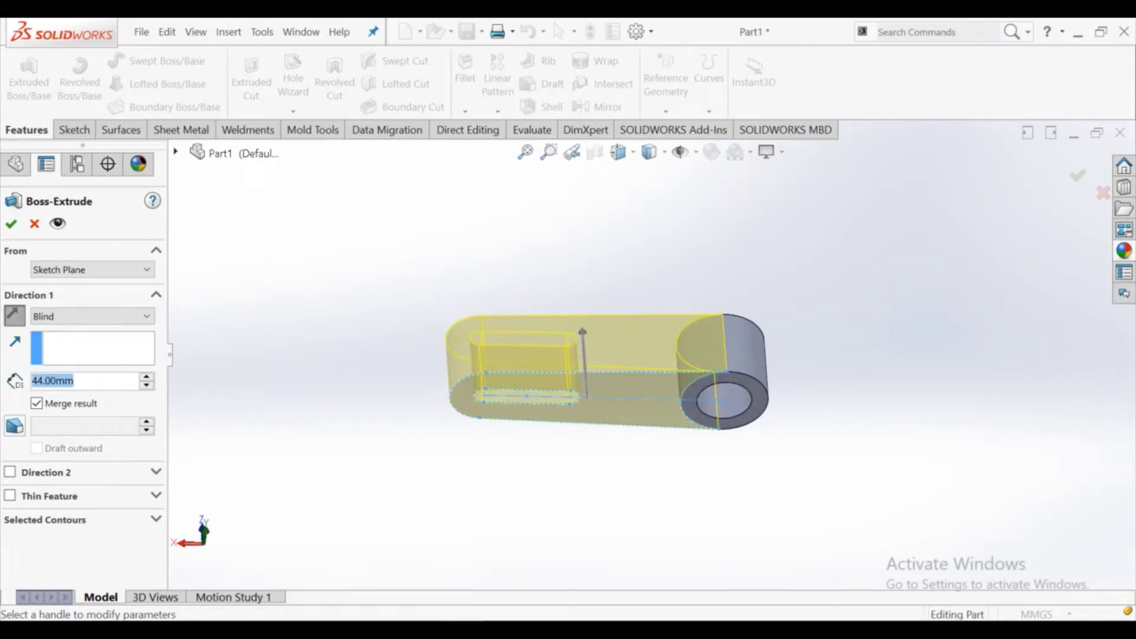
{"action": "type", "text": "12"}
{"action": "key", "text": "Return"}
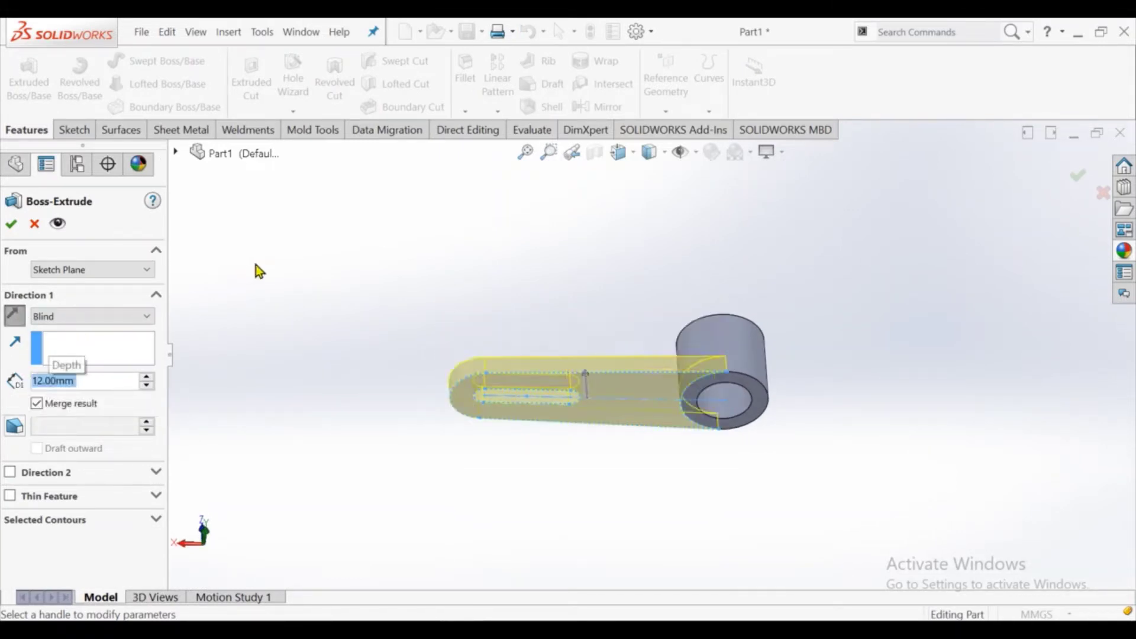
{"action": "middle_click_drag", "start_coordinate": [256, 265], "coordinate": [255, 420]}
{"action": "left_click", "coordinate": [10, 224]}
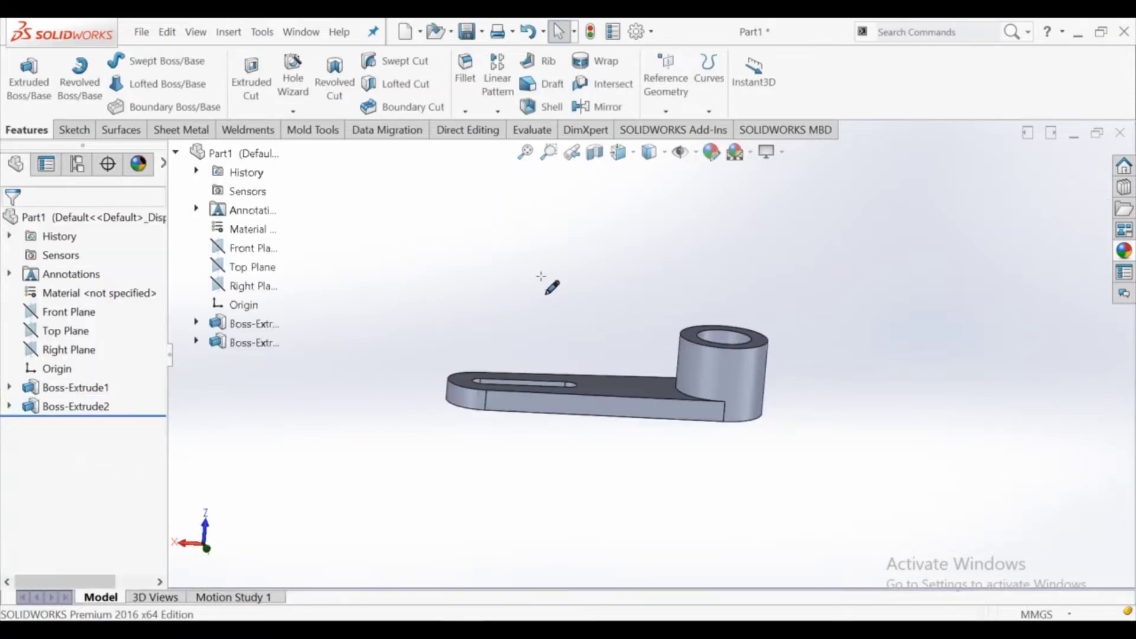
Step: Start a new sketch on the arm's top face
{"action": "middle_click_drag", "start_coordinate": [551, 286], "coordinate": [521, 390]}
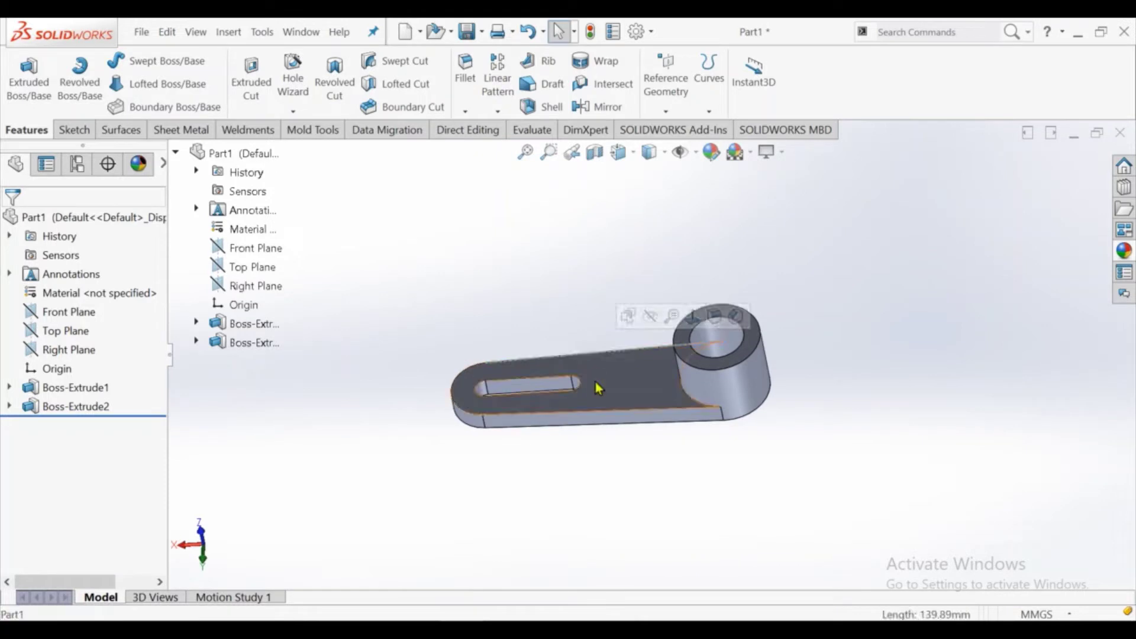
{"action": "left_click", "coordinate": [595, 380]}
{"action": "left_click", "coordinate": [652, 341]}
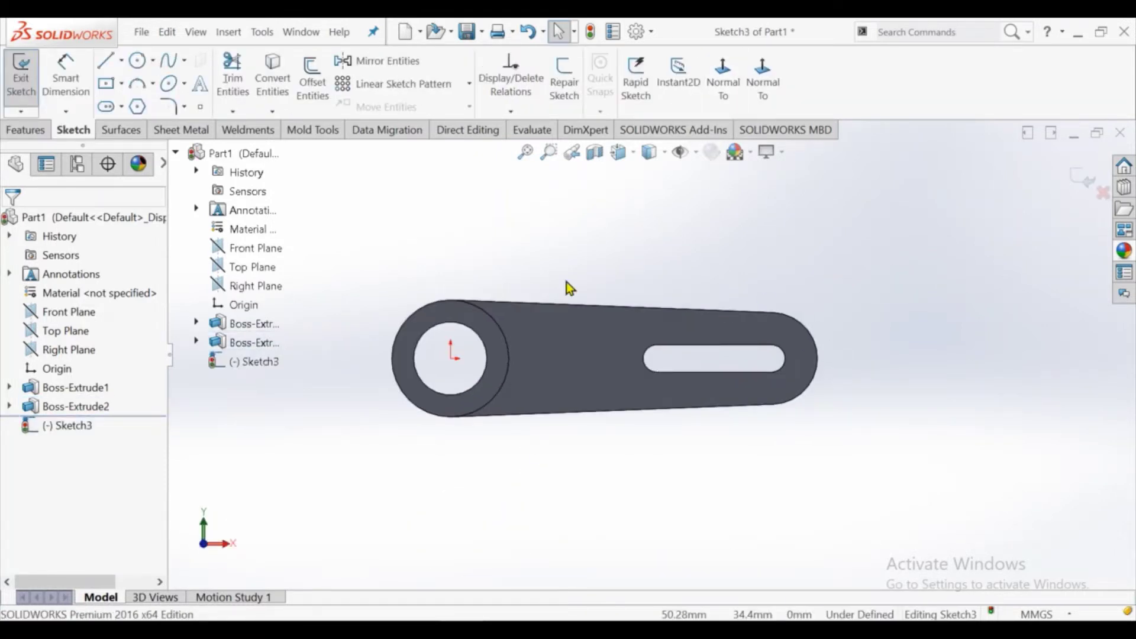
Step: Convert the arm's rounded end edge and the four slot edges into the sketch
{"action": "left_click", "coordinate": [273, 85]}
{"action": "left_click", "coordinate": [806, 333]}
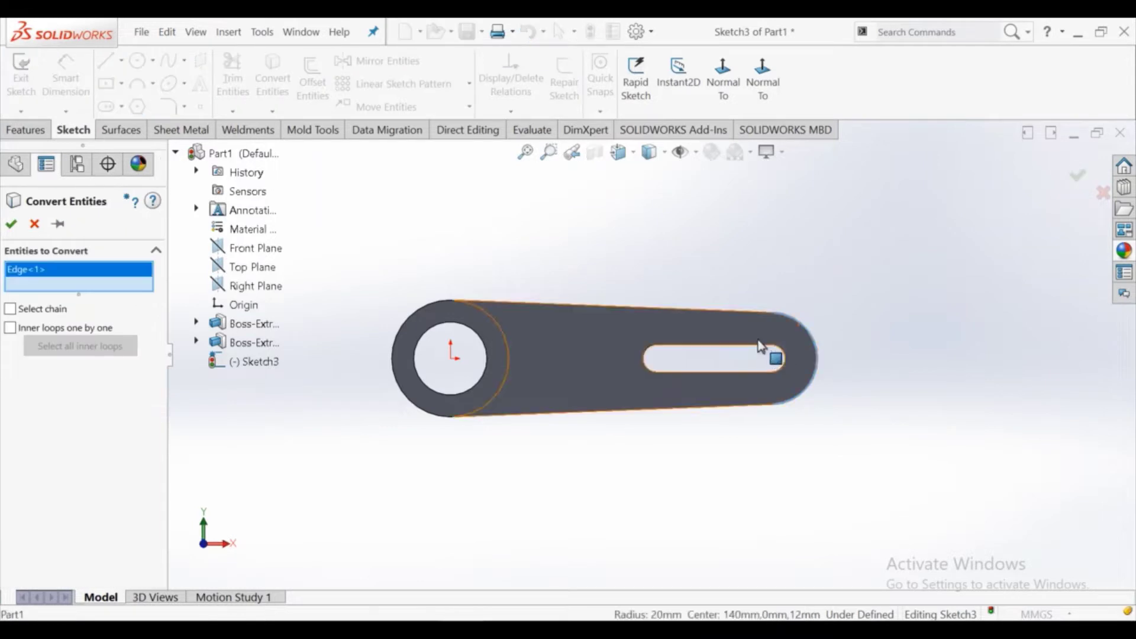
{"action": "left_click", "coordinate": [754, 348]}
{"action": "left_click", "coordinate": [780, 363]}
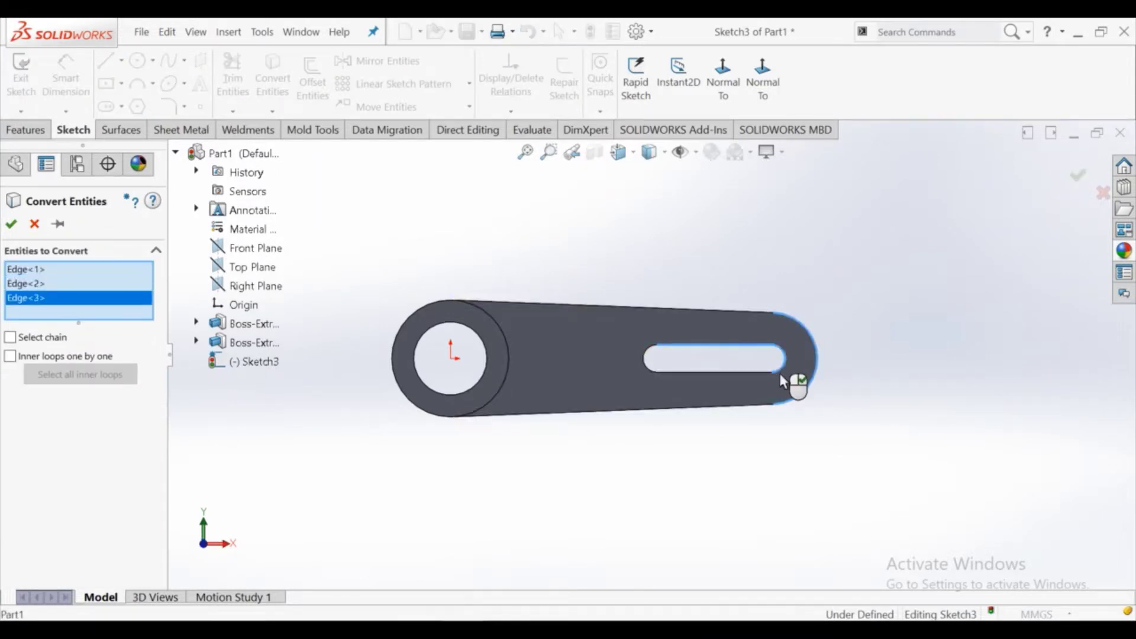
{"action": "left_click", "coordinate": [754, 374]}
{"action": "left_click", "coordinate": [646, 360]}
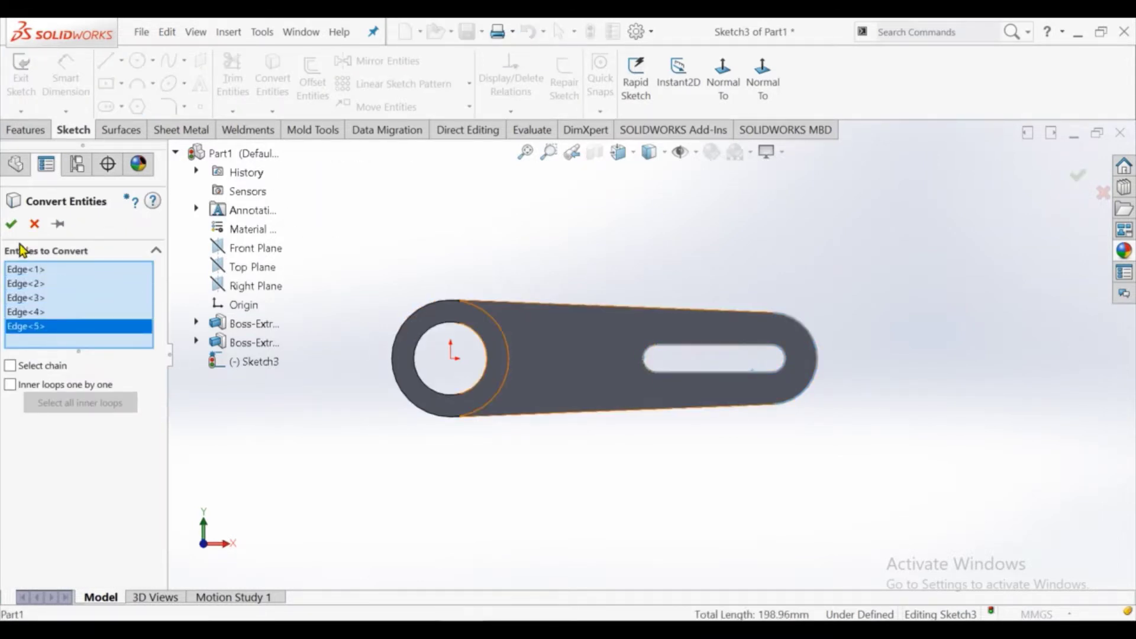
{"action": "left_click", "coordinate": [11, 223]}
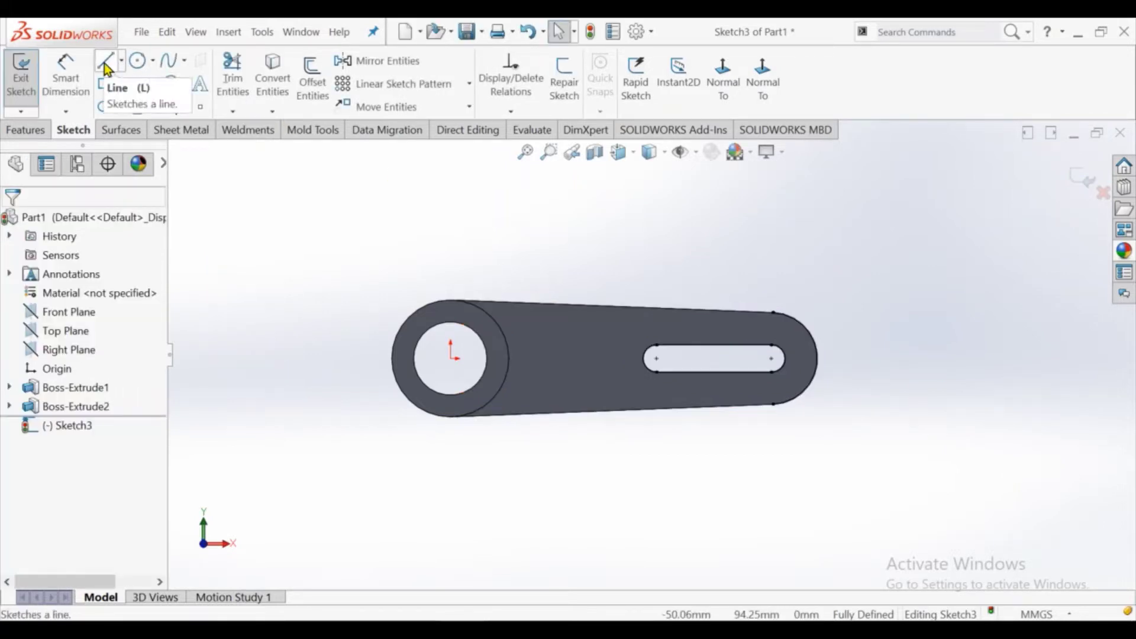
{"action": "left_click", "coordinate": [817, 359]}
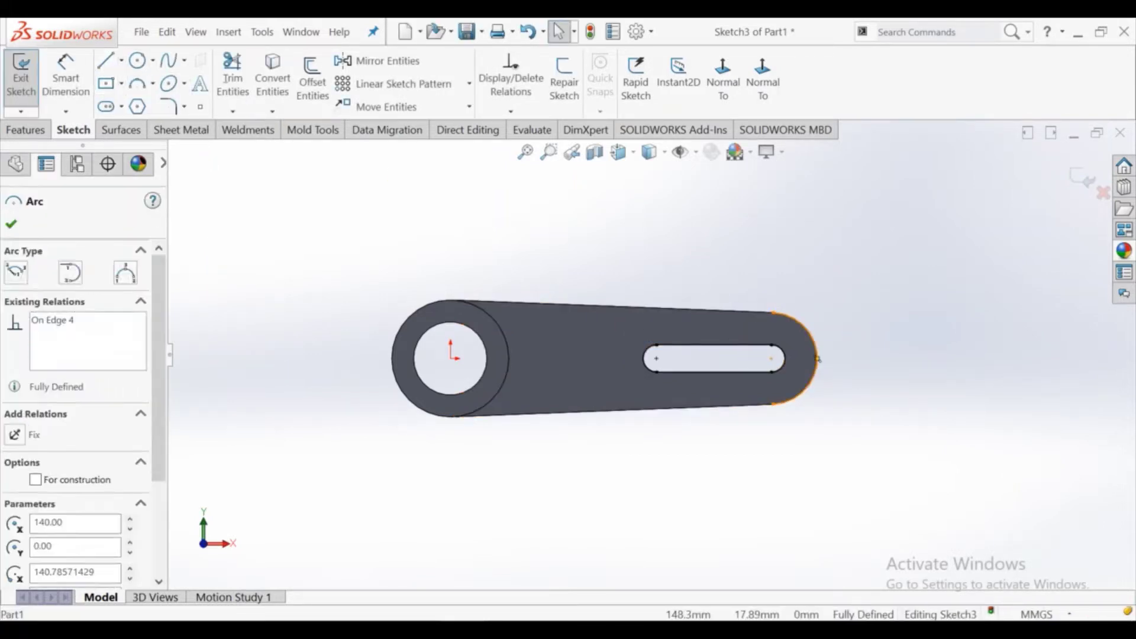
{"action": "key", "text": "Escape"}
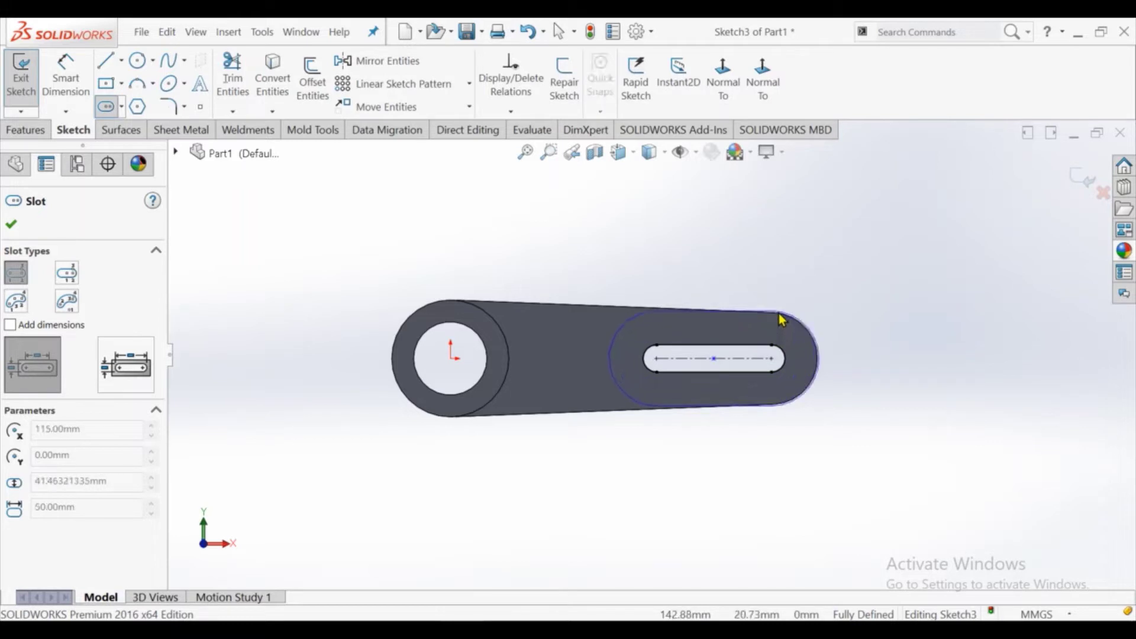
Step: Exit the Slot tool and trial-select the slot's outer end arc
{"action": "right_click", "coordinate": [791, 337]}
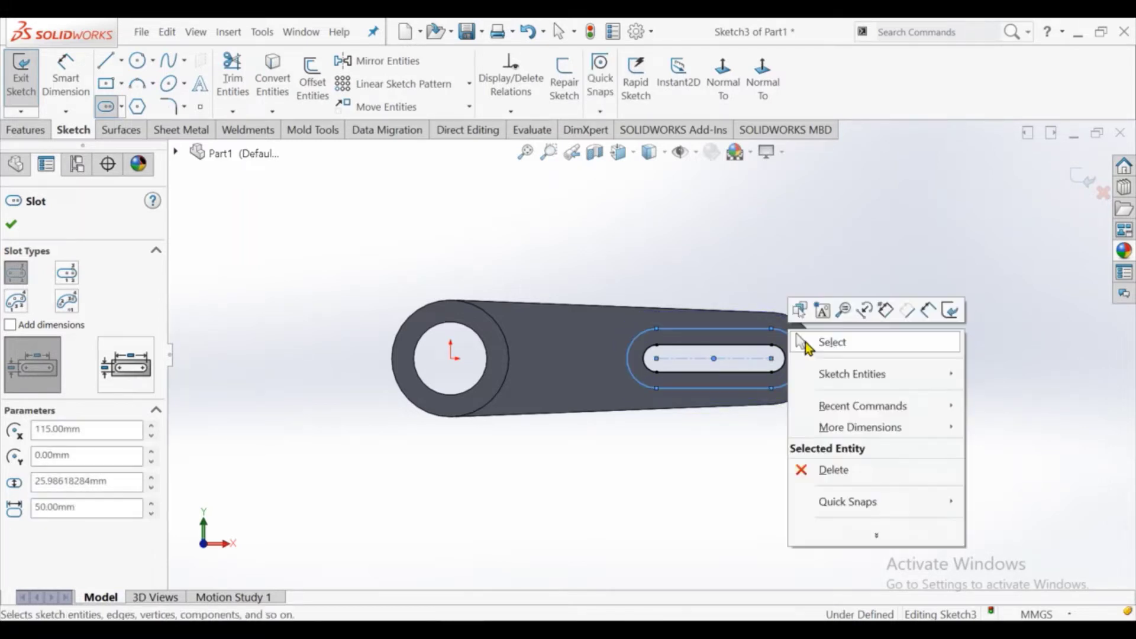
{"action": "left_click", "coordinate": [808, 342]}
{"action": "scroll", "coordinate": [831, 336], "scroll_direction": "down", "scroll_amount": 1}
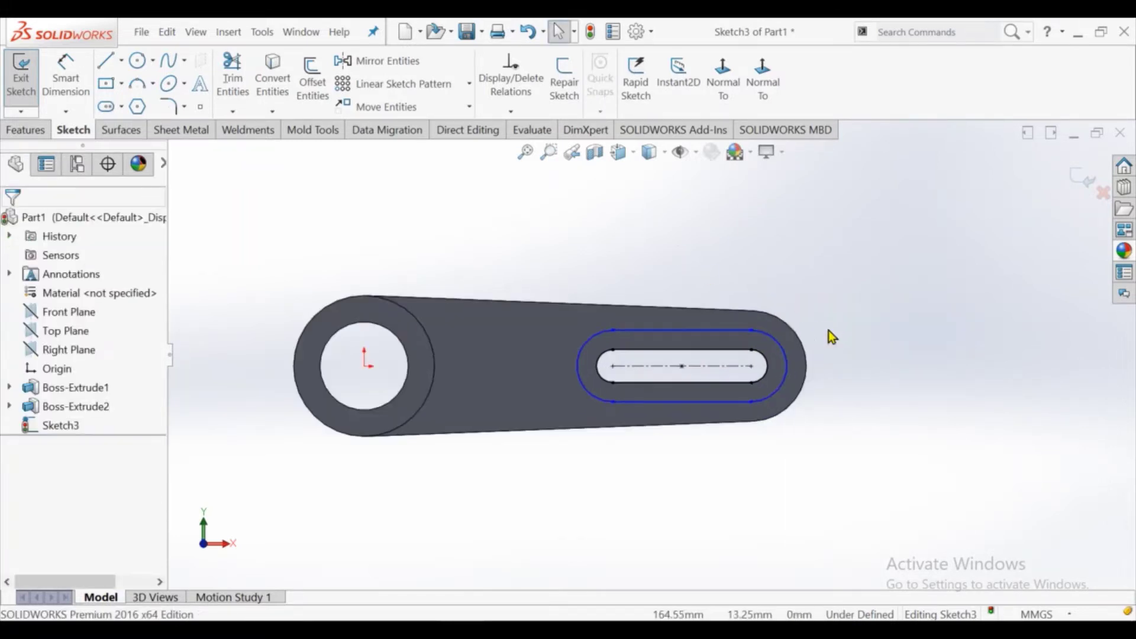
{"action": "left_click", "coordinate": [783, 373]}
{"action": "left_click", "coordinate": [798, 367], "text": "ctrl"}
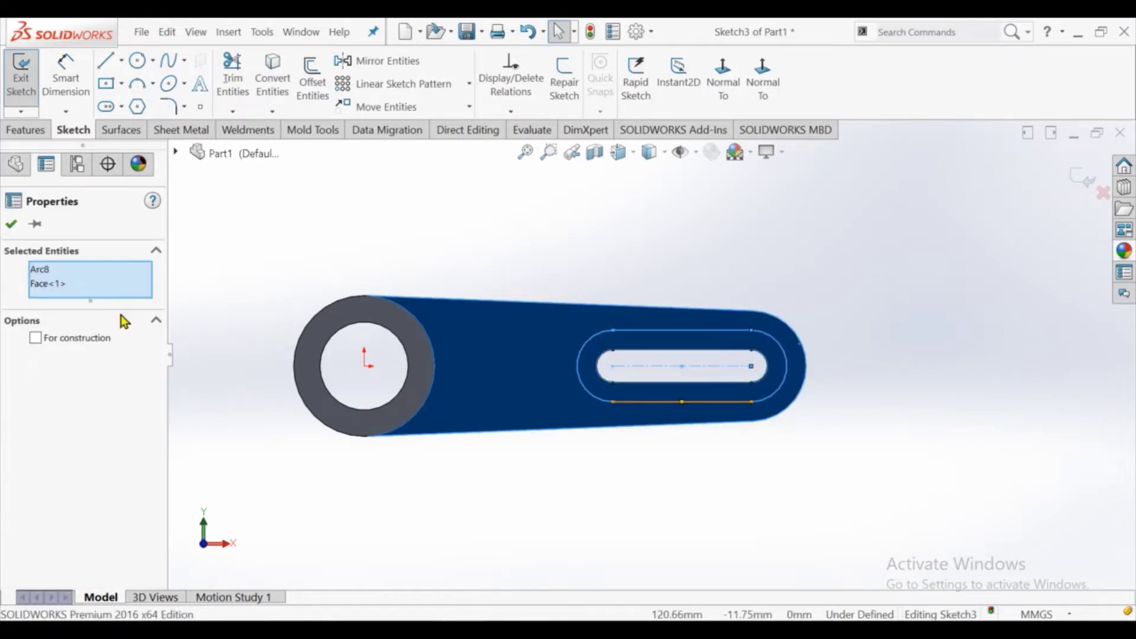
{"action": "left_click", "coordinate": [847, 312]}
Step: Dimension the wider slot's outer end radius to R20, fully defining Sketch3
{"action": "left_click", "coordinate": [66, 77]}
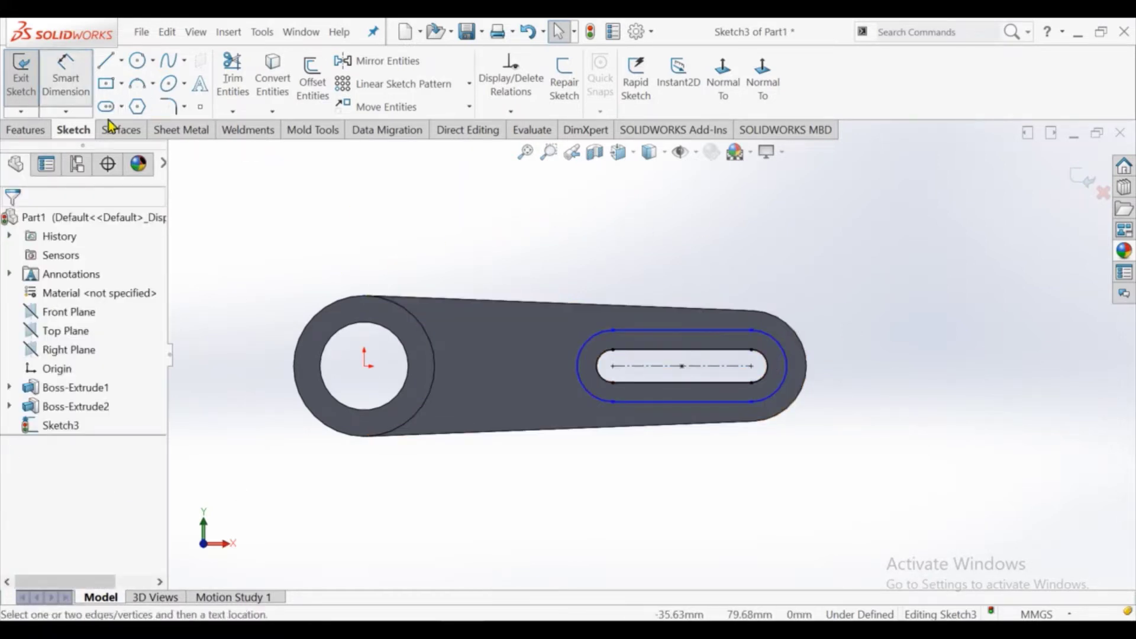
{"action": "left_click", "coordinate": [817, 327]}
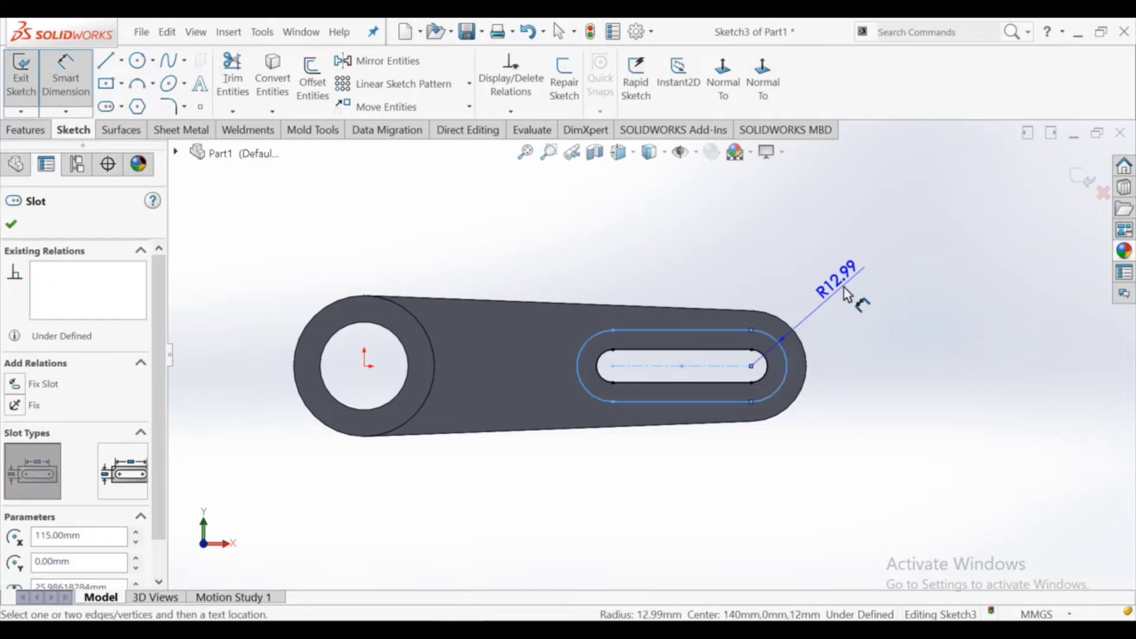
{"action": "left_click", "coordinate": [829, 295]}
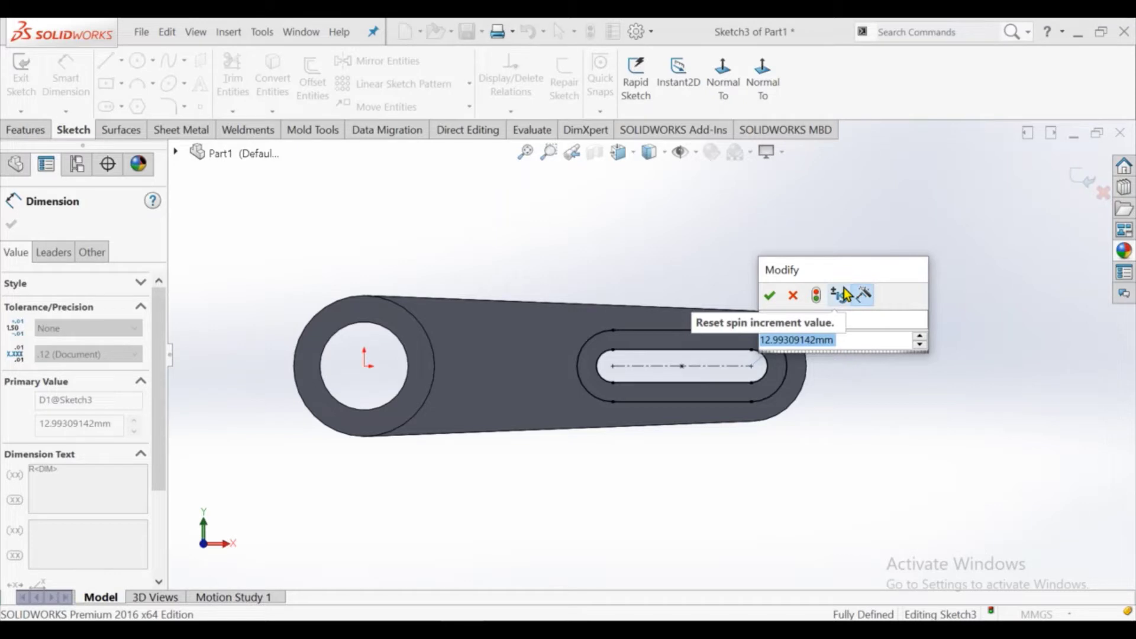
{"action": "type", "text": "20"}
{"action": "key", "text": "Return"}
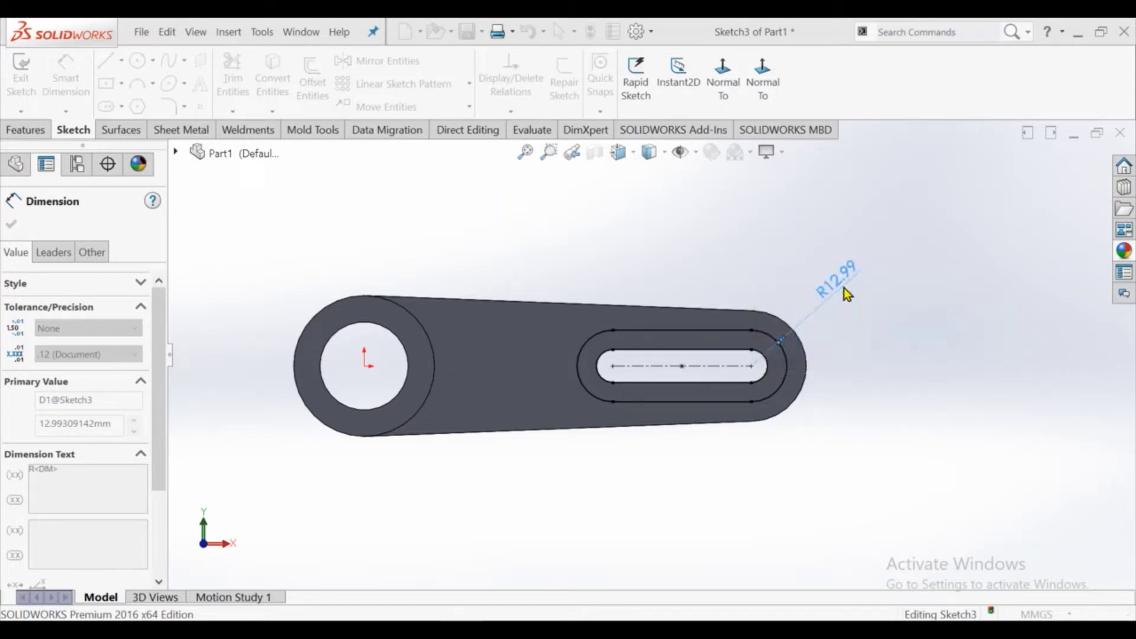
{"action": "right_click", "coordinate": [811, 231]}
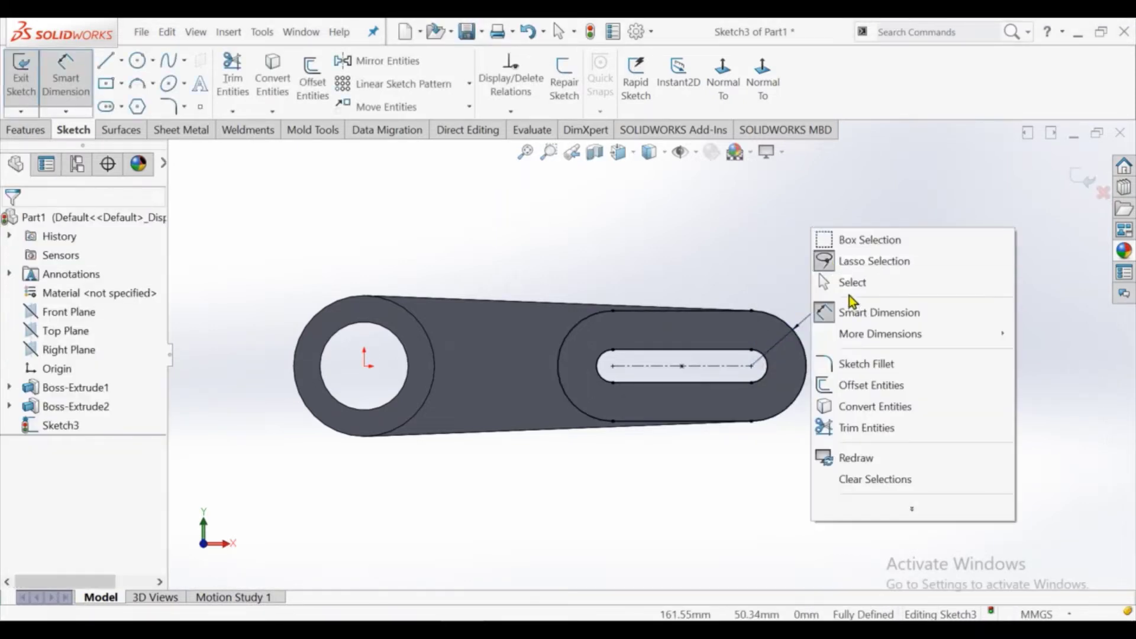
{"action": "left_click", "coordinate": [852, 281]}
{"action": "scroll", "coordinate": [626, 396], "scroll_direction": "up", "scroll_amount": 1}
{"action": "middle_click_drag", "start_coordinate": [625, 390], "coordinate": [578, 275]}
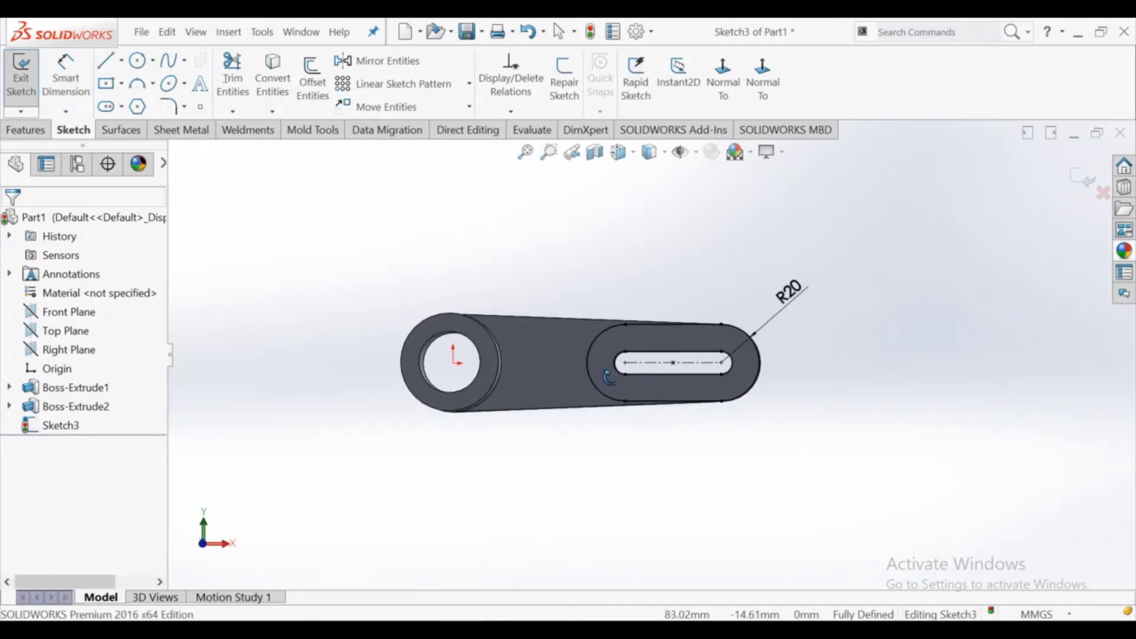
Step: Extrude Sketch3 10 mm blind as a raised slotted boss merged with the arm
{"action": "left_click", "coordinate": [26, 130]}
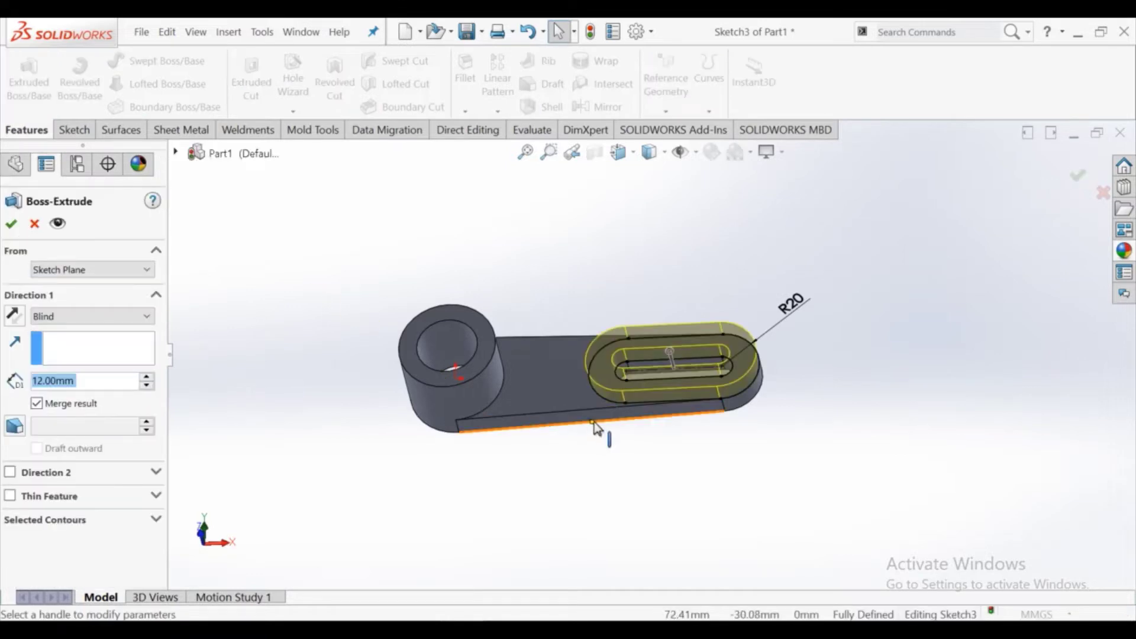
{"action": "mouse_move", "coordinate": [603, 421]}
{"action": "middle_mouse_down"}
{"action": "mouse_move", "coordinate": [671, 316]}
{"action": "mouse_move", "coordinate": [588, 279]}
{"action": "mouse_move", "coordinate": [649, 274]}
{"action": "mouse_move", "coordinate": [552, 170]}
{"action": "middle_mouse_up"}
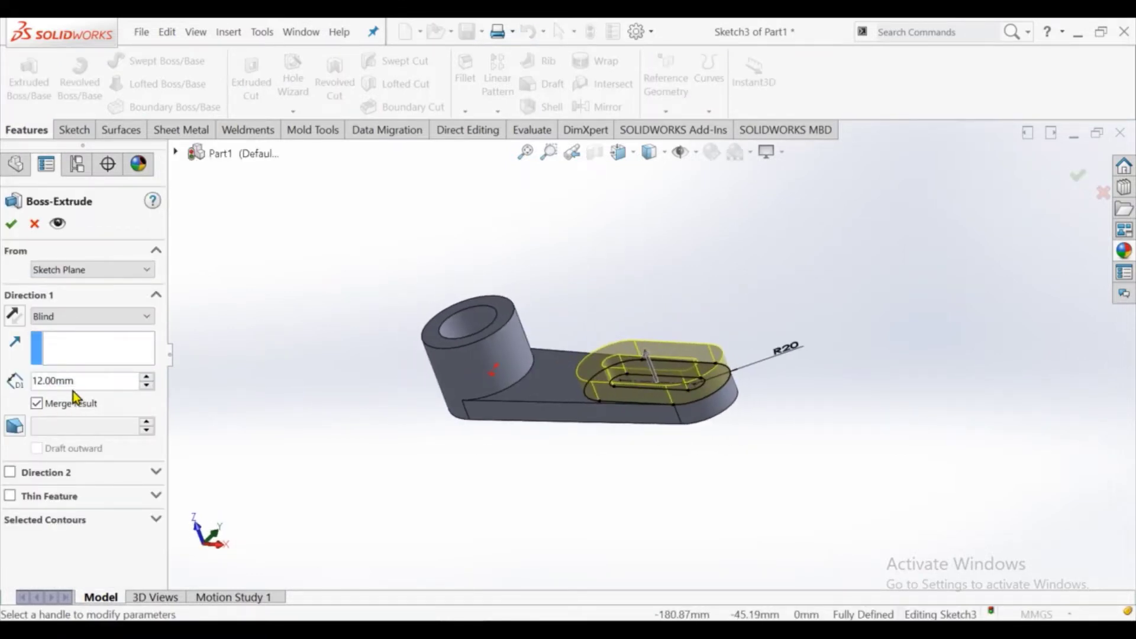
{"action": "type", "text": "10"}
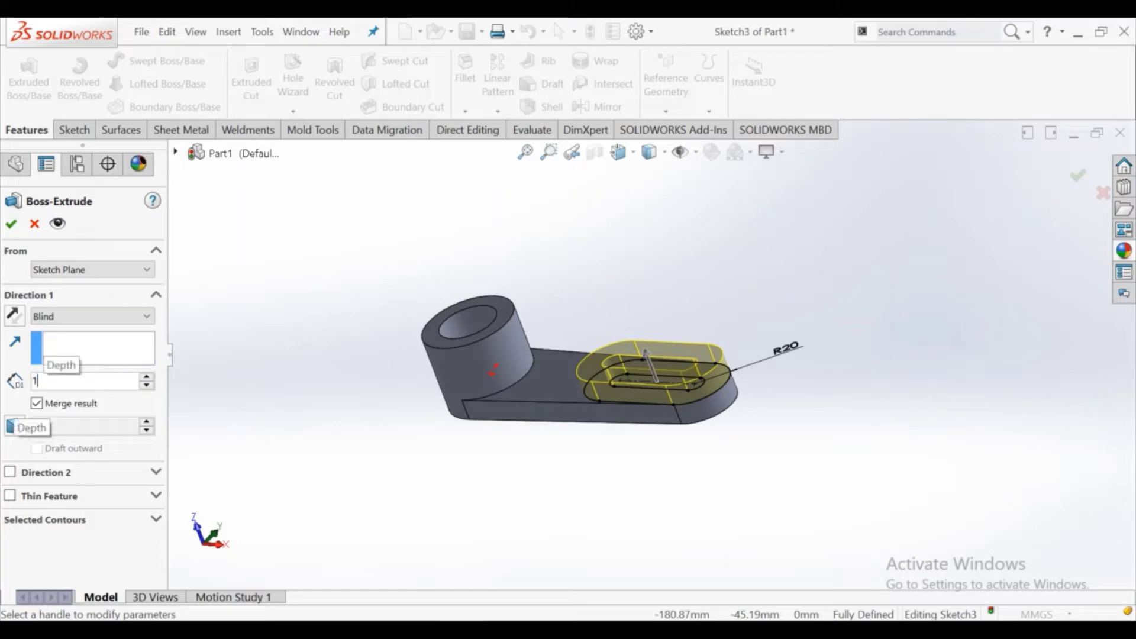
{"action": "key", "text": "Return"}
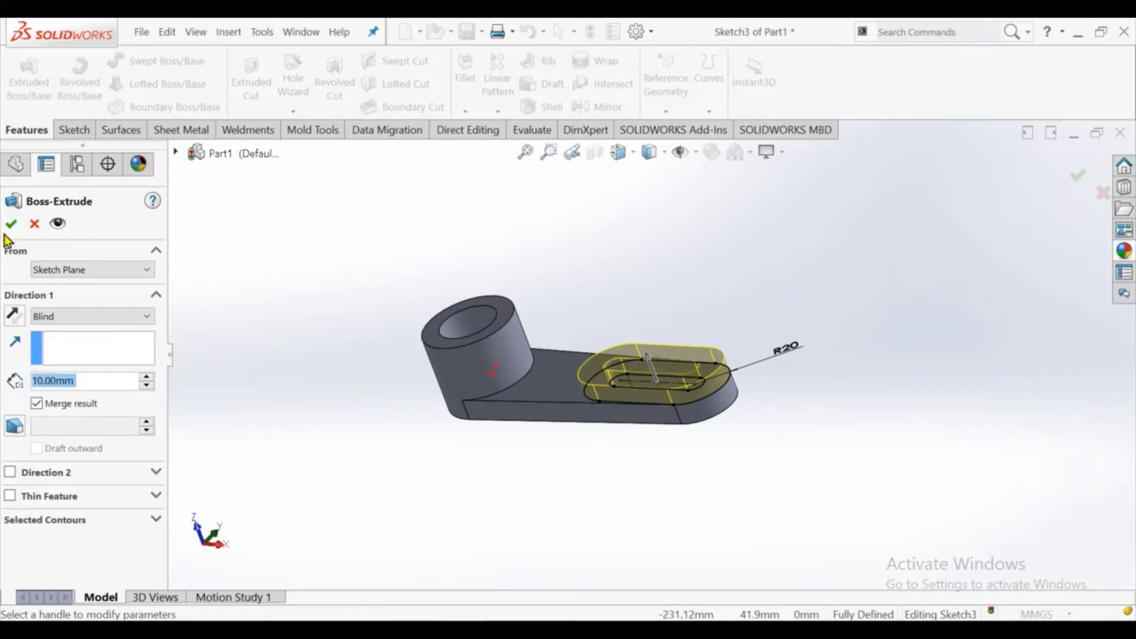
{"action": "left_click", "coordinate": [11, 224]}
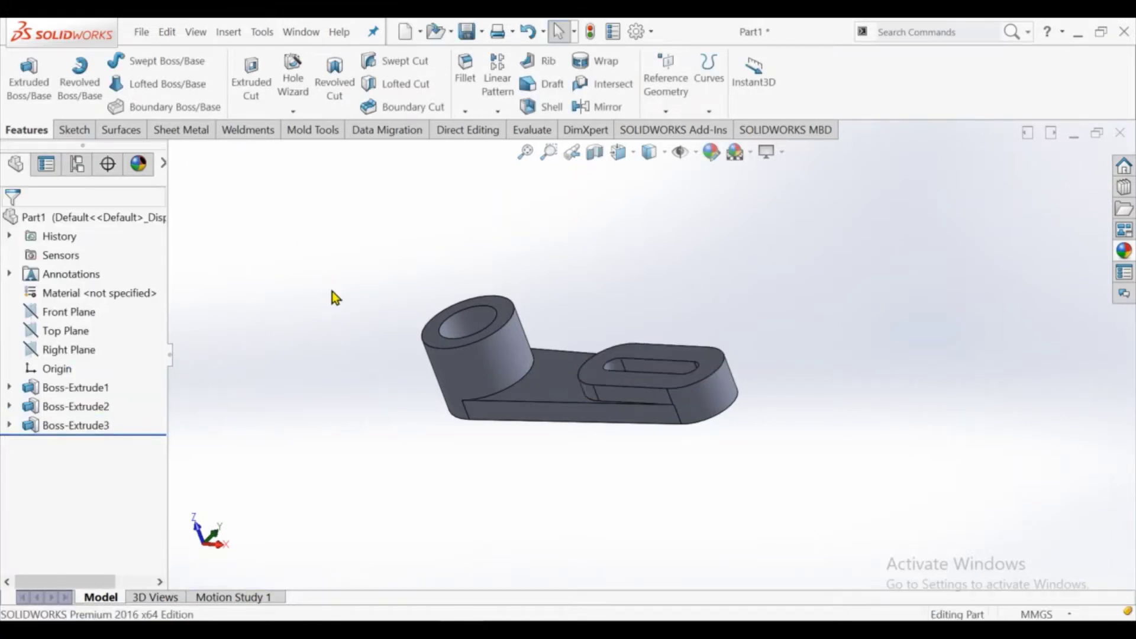
{"action": "scroll", "coordinate": [532, 468], "scroll_direction": "down", "scroll_amount": 2}
Step: Start a sketch on the Top Plane and view it face-on
{"action": "mouse_move", "coordinate": [516, 448]}
{"action": "middle_mouse_down"}
{"action": "mouse_move", "coordinate": [609, 432]}
{"action": "mouse_move", "coordinate": [591, 431]}
{"action": "mouse_move", "coordinate": [497, 360]}
{"action": "mouse_move", "coordinate": [510, 421]}
{"action": "mouse_move", "coordinate": [679, 370]}
{"action": "mouse_move", "coordinate": [819, 451]}
{"action": "mouse_move", "coordinate": [745, 515]}
{"action": "middle_mouse_up"}
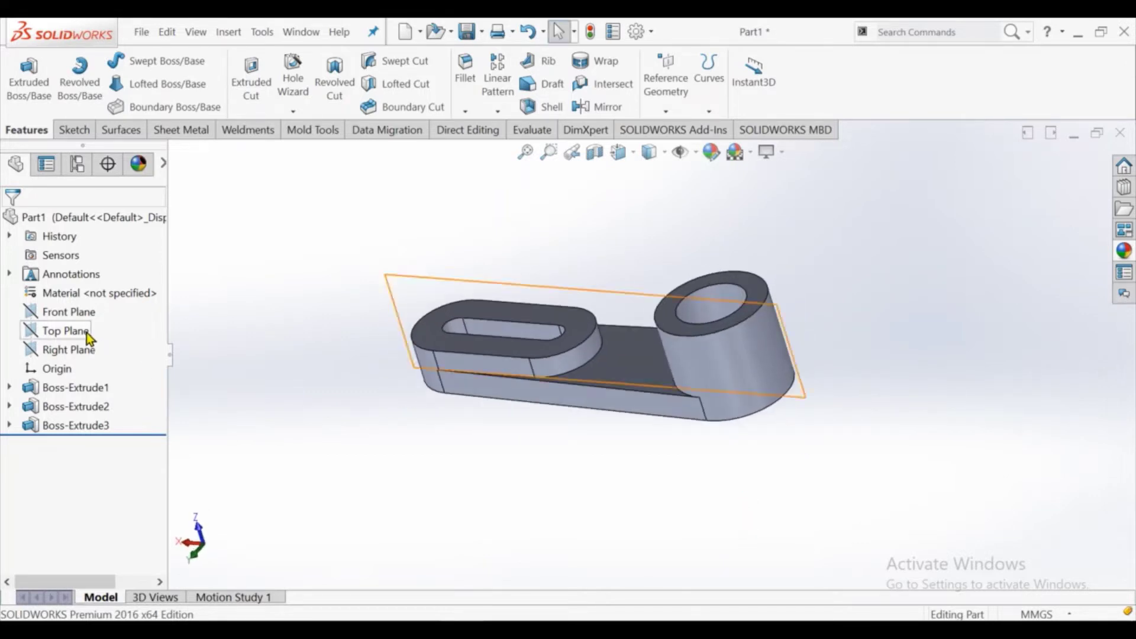
{"action": "left_click", "coordinate": [87, 331]}
{"action": "left_click", "coordinate": [100, 310]}
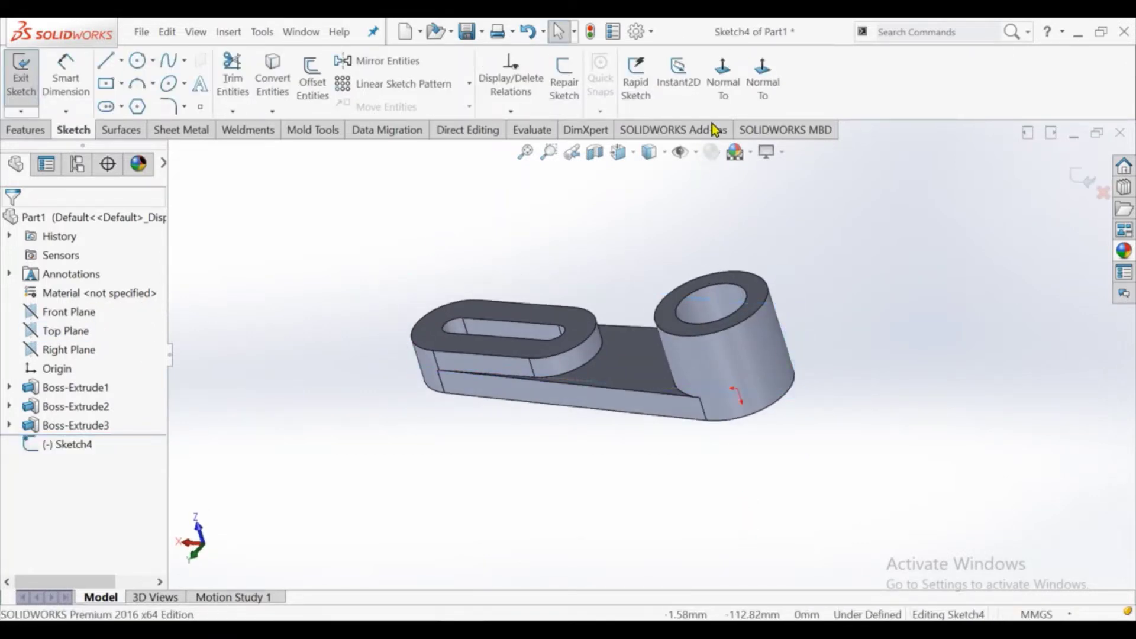
{"action": "left_click", "coordinate": [723, 108]}
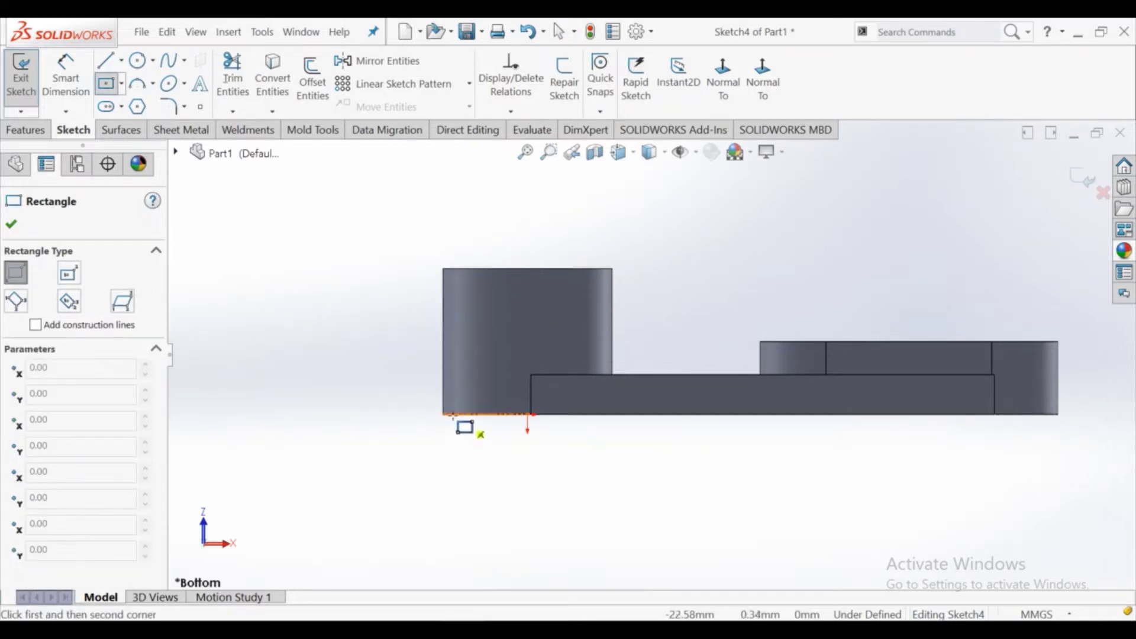
Step: Draw a corner rectangle from the cylinder's base out to its left
{"action": "left_click", "coordinate": [454, 414]}
{"action": "left_click", "coordinate": [363, 332]}
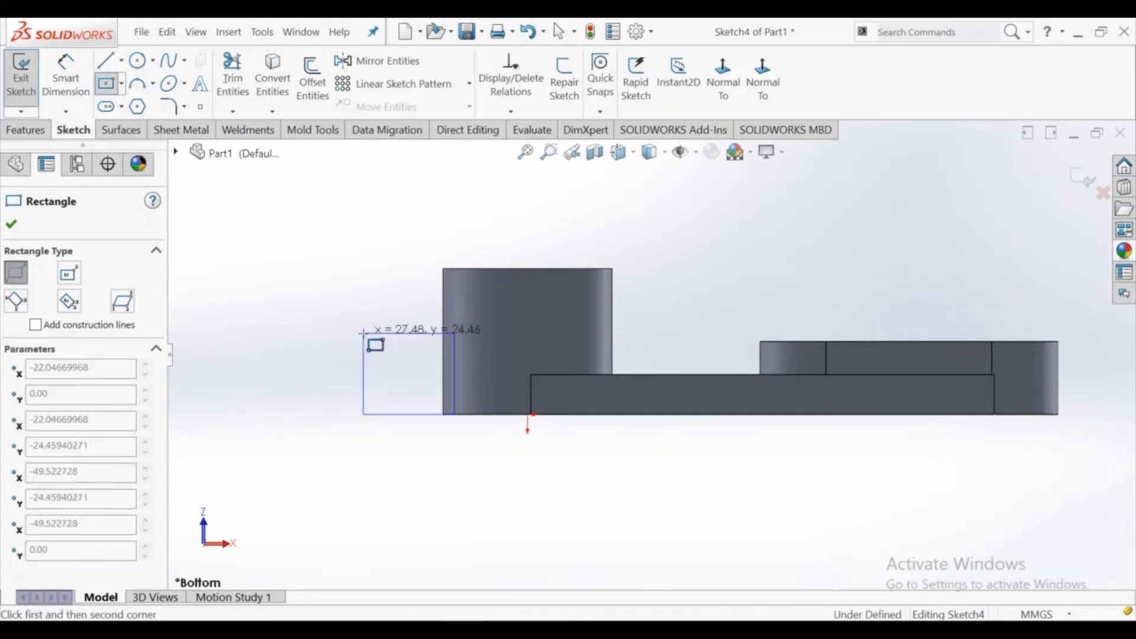
{"action": "right_click", "coordinate": [362, 280]}
{"action": "left_click", "coordinate": [388, 346]}
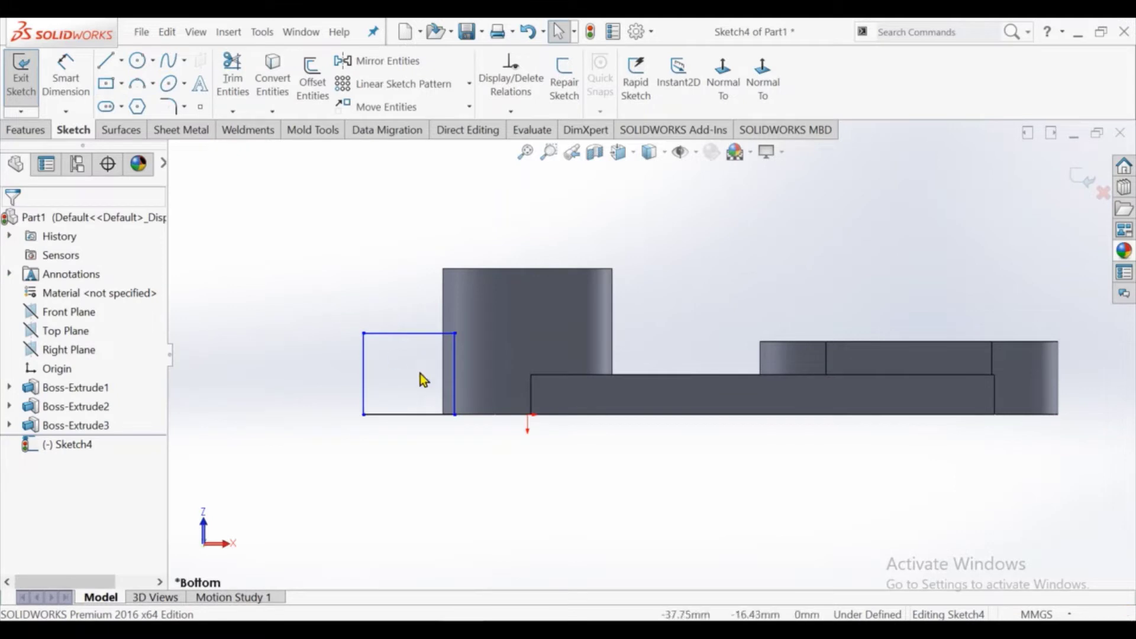
{"action": "scroll", "coordinate": [473, 420], "scroll_direction": "down", "scroll_amount": 1}
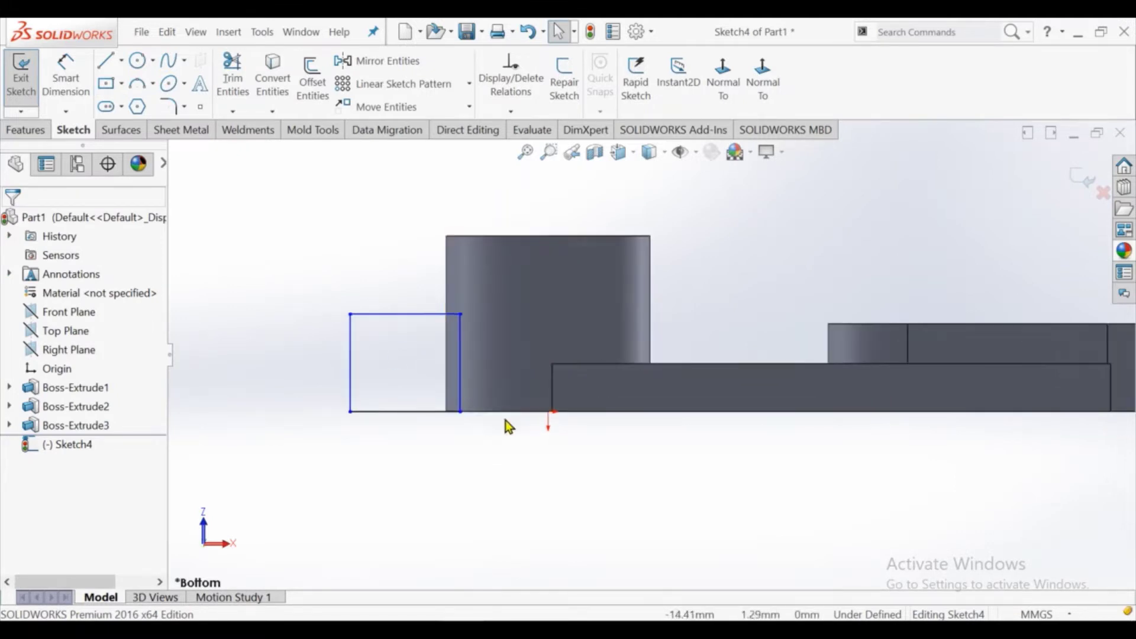
Step: Dimension the rectangle's left vertical side to a 24 mm height
{"action": "left_click", "coordinate": [69, 87]}
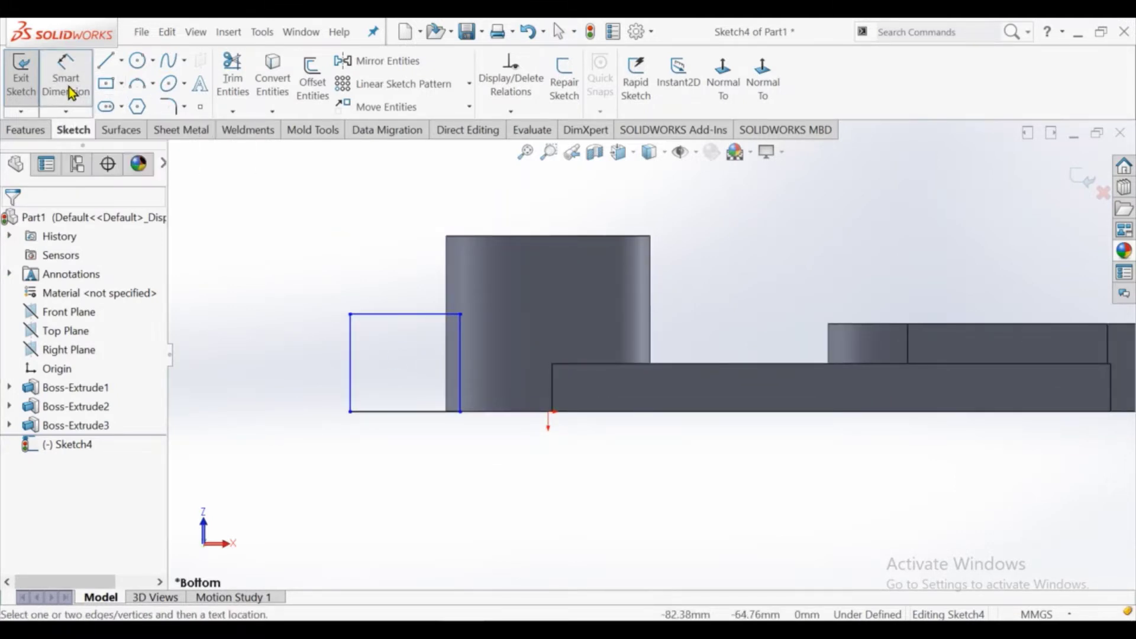
{"action": "left_click", "coordinate": [354, 395]}
{"action": "left_click", "coordinate": [269, 376]}
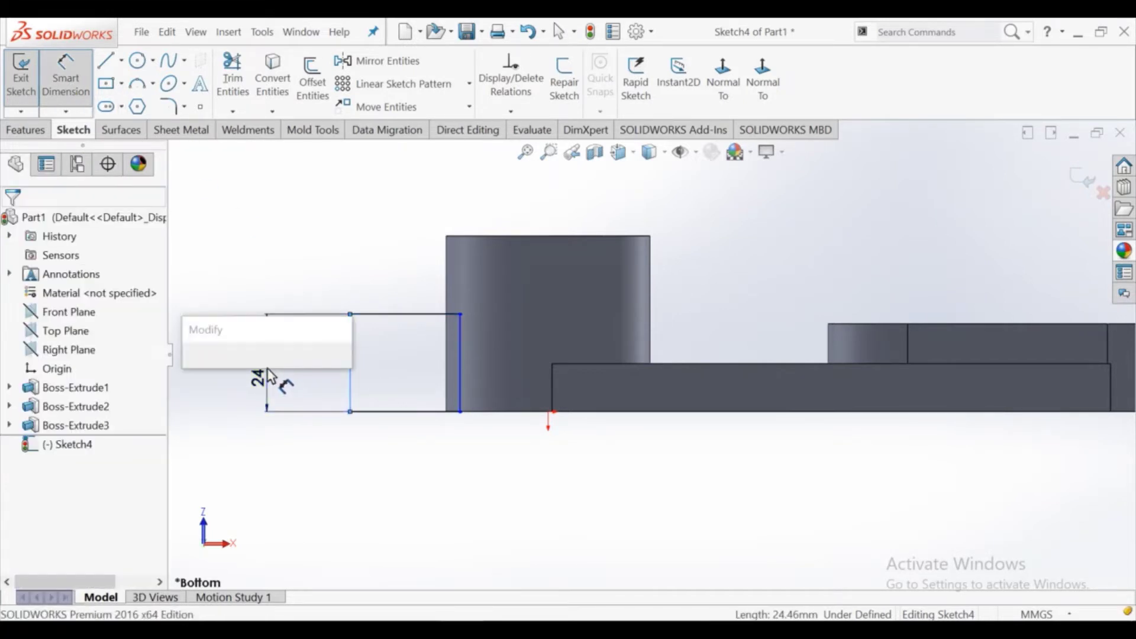
{"action": "type", "text": "24"}
{"action": "key", "text": "Return"}
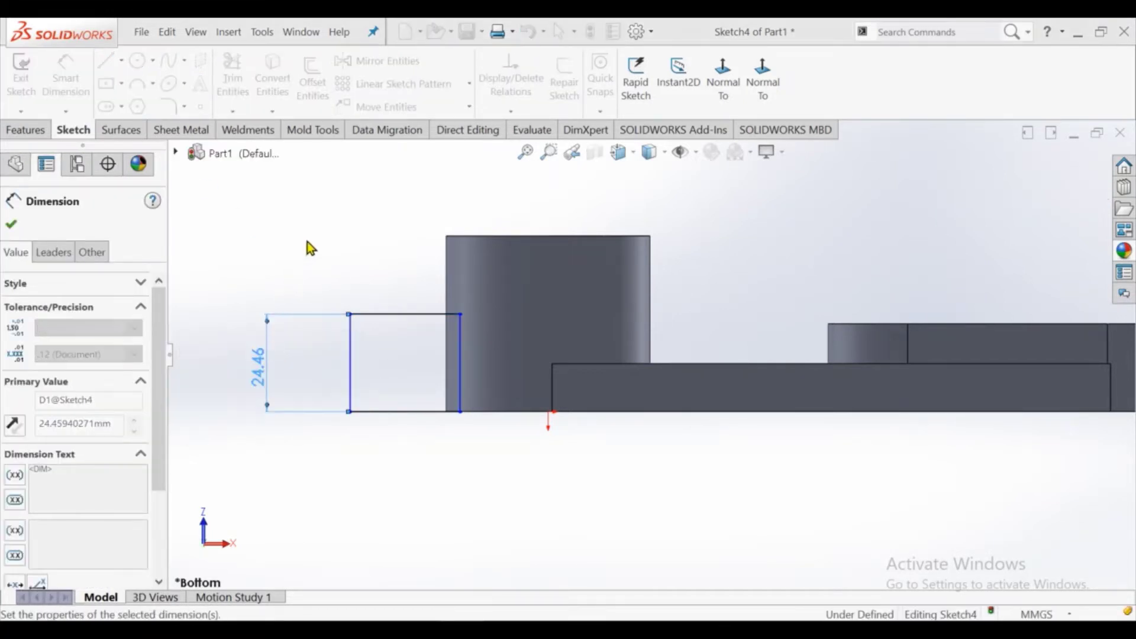
{"action": "key", "text": "Escape"}
{"action": "right_click", "coordinate": [309, 240]}
{"action": "left_click", "coordinate": [340, 292]}
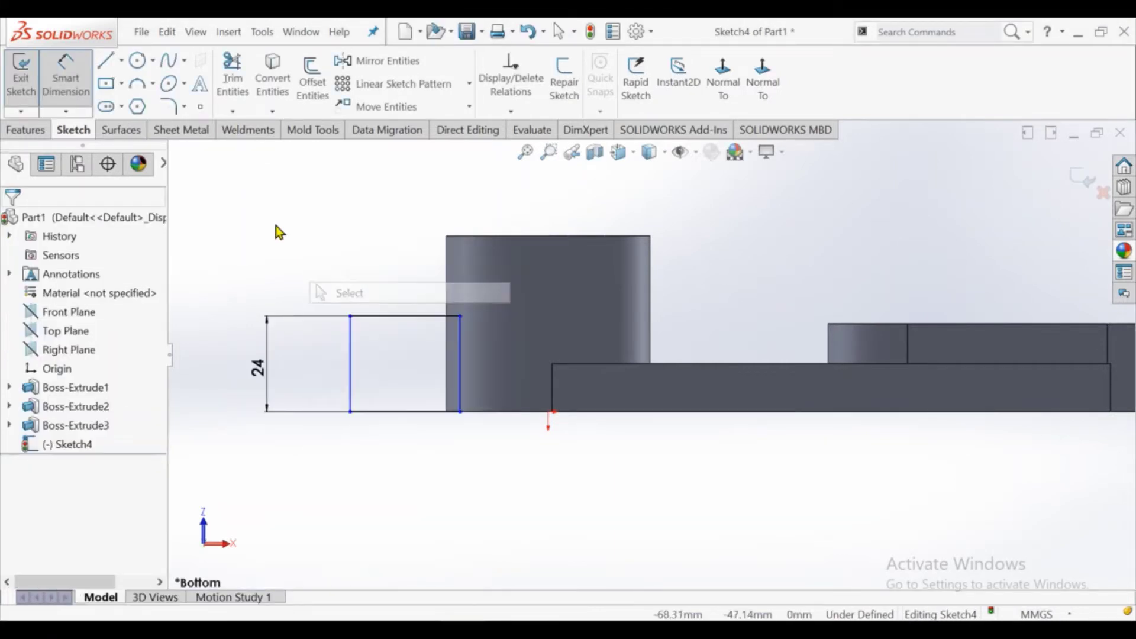
{"action": "left_click", "coordinate": [140, 85]}
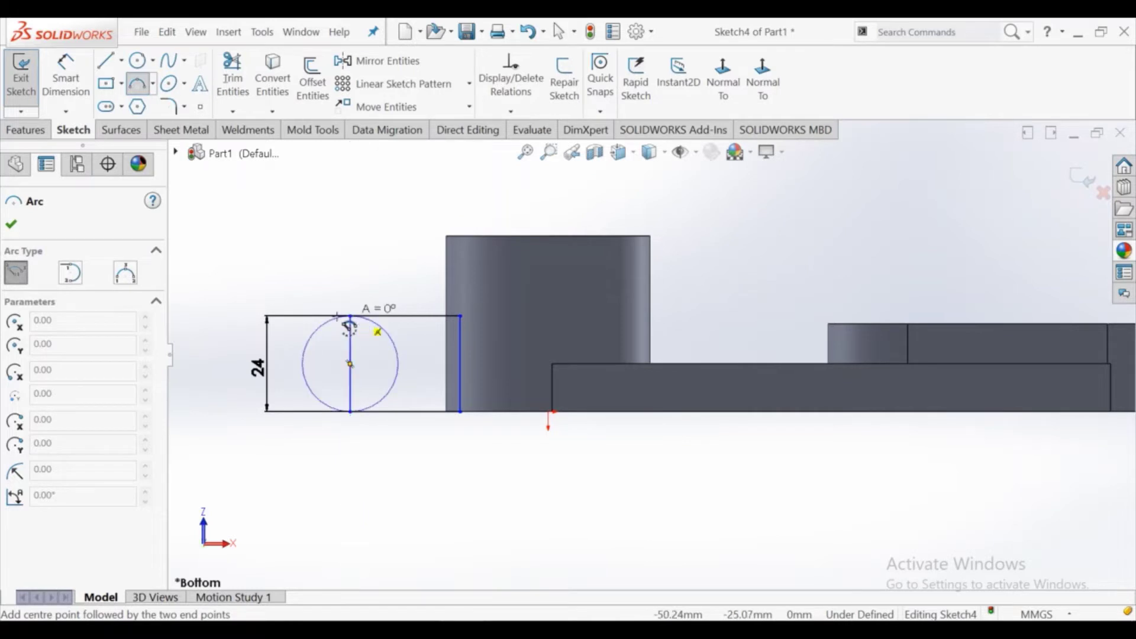
Step: Finish the semicircular arc end and make the vertical line through its centre construction geometry
{"action": "left_click", "coordinate": [350, 412]}
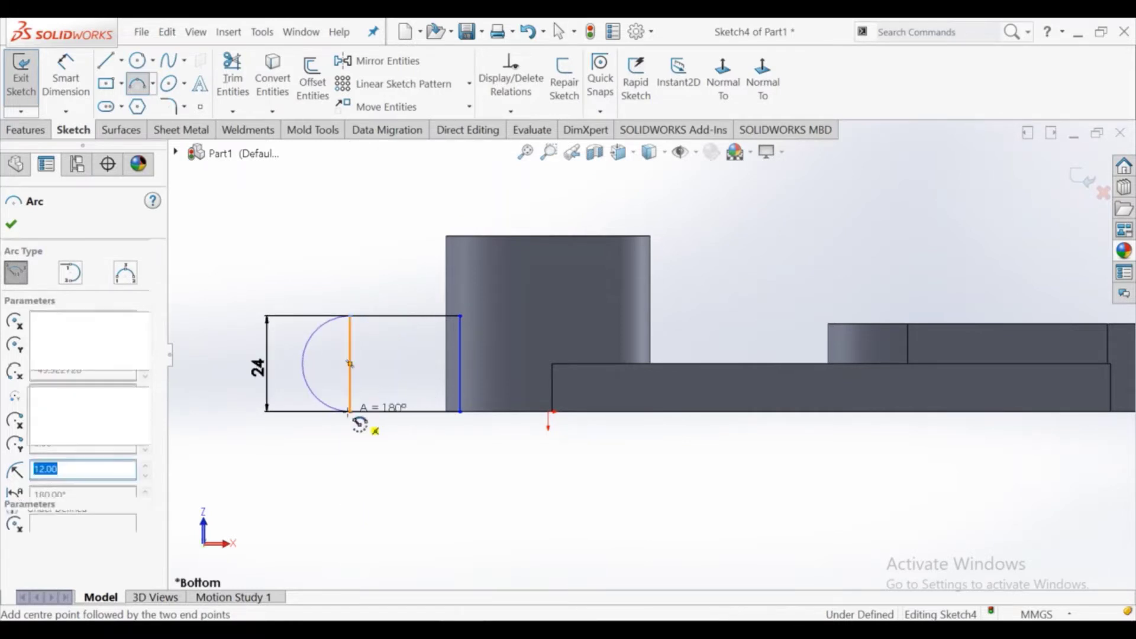
{"action": "right_click", "coordinate": [355, 415]}
{"action": "left_click", "coordinate": [375, 422]}
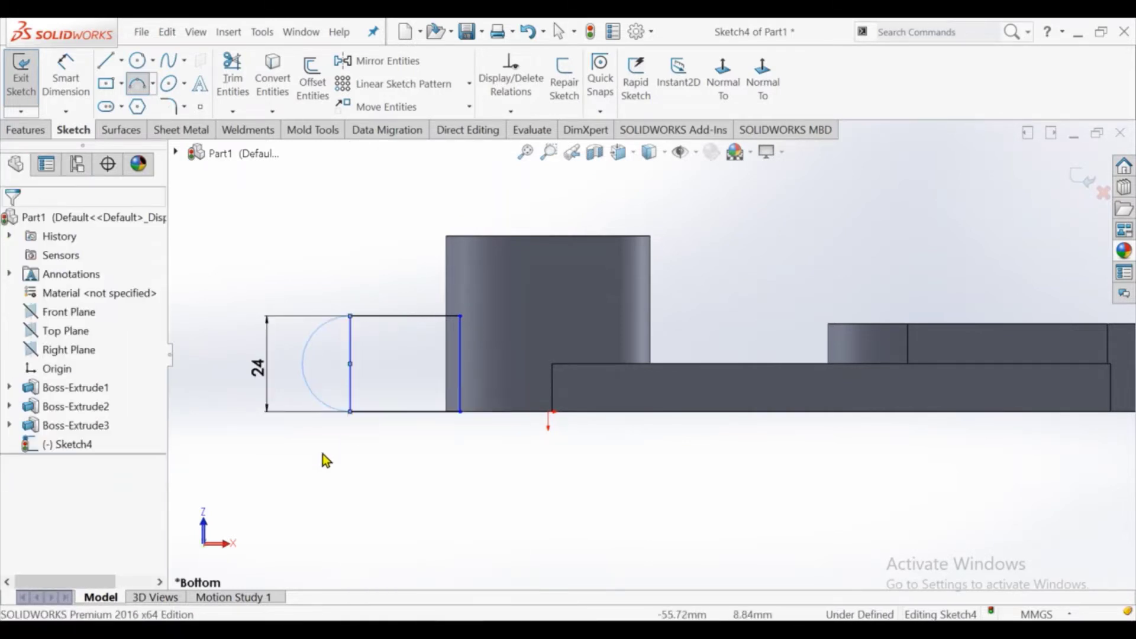
{"action": "left_click", "coordinate": [350, 397]}
{"action": "left_click", "coordinate": [397, 353]}
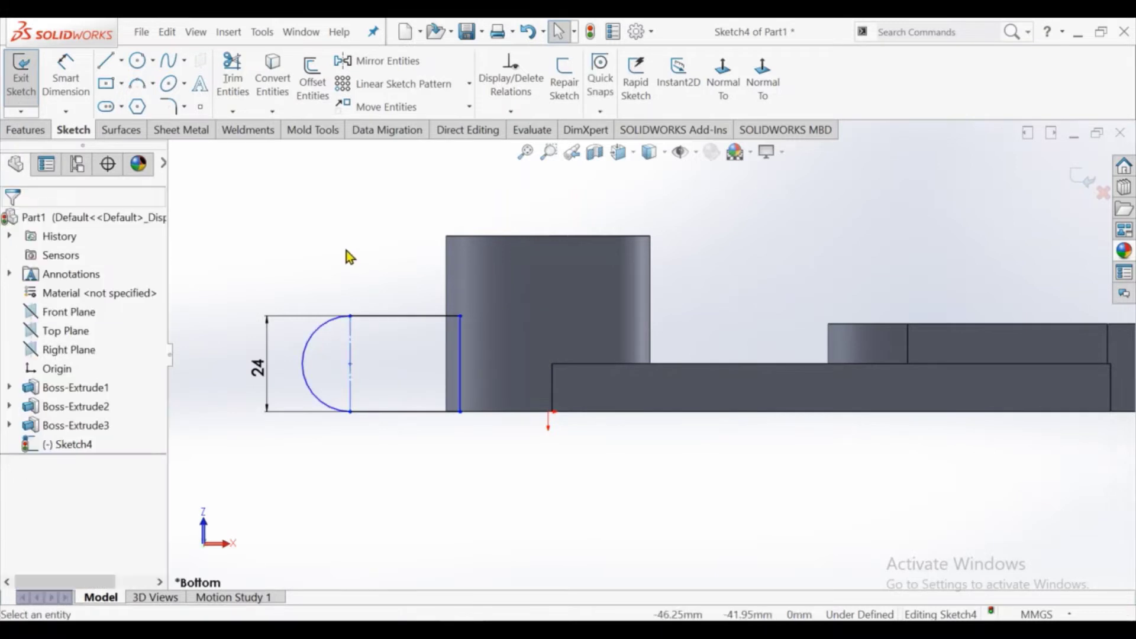
Step: Dimension the line's lower endpoint 20 mm horizontally from the origin
{"action": "left_click", "coordinate": [81, 104]}
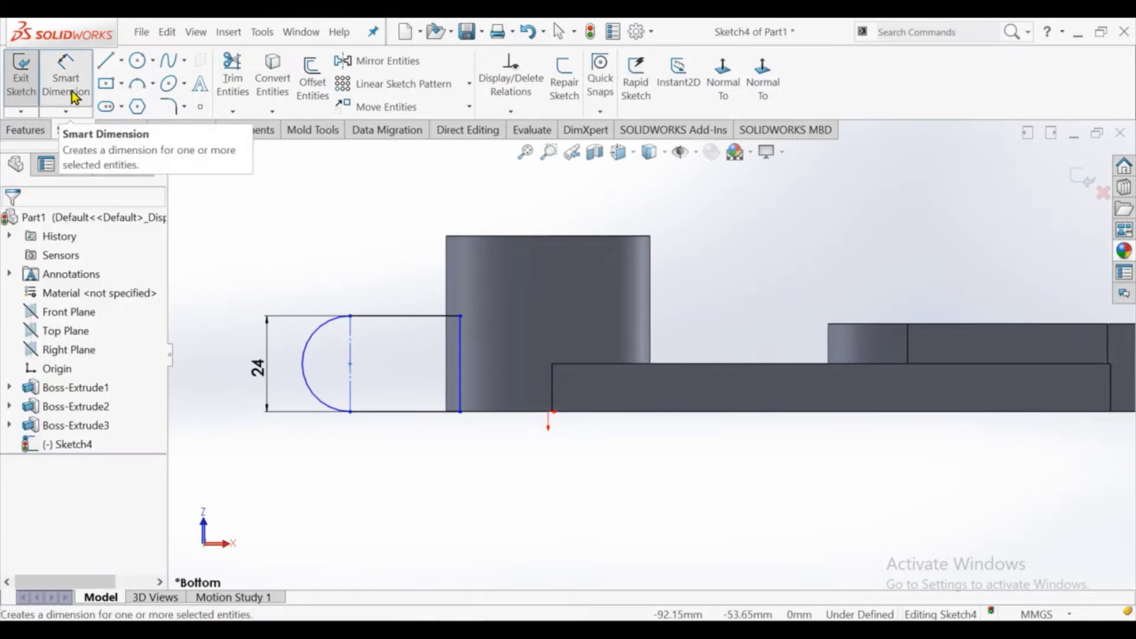
{"action": "left_click", "coordinate": [461, 411]}
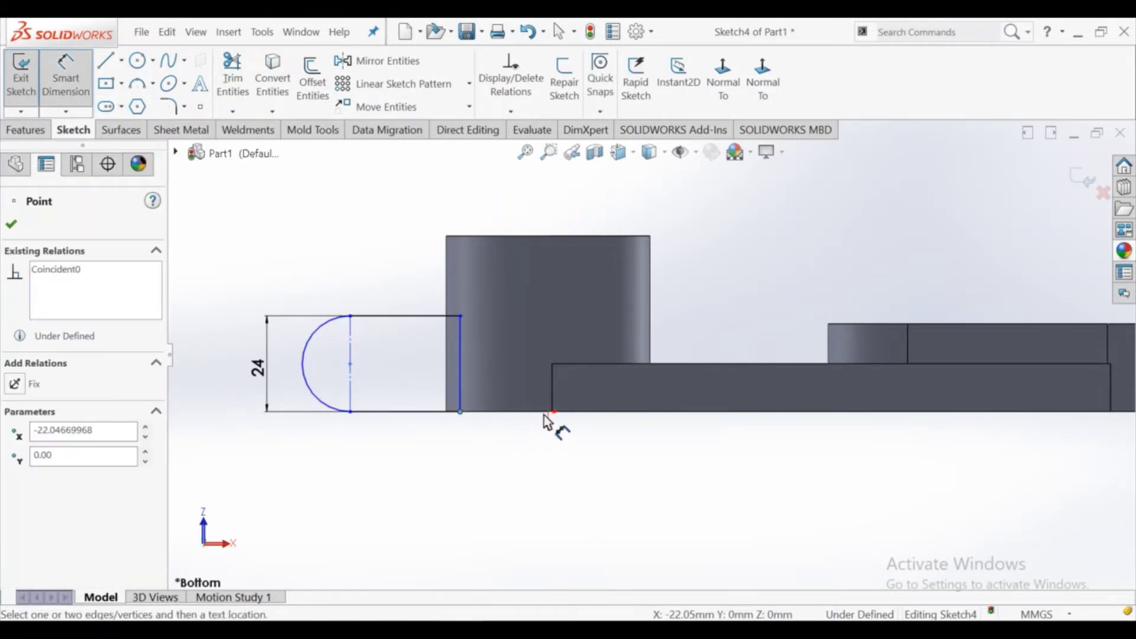
{"action": "left_click", "coordinate": [548, 412]}
{"action": "left_click", "coordinate": [510, 458]}
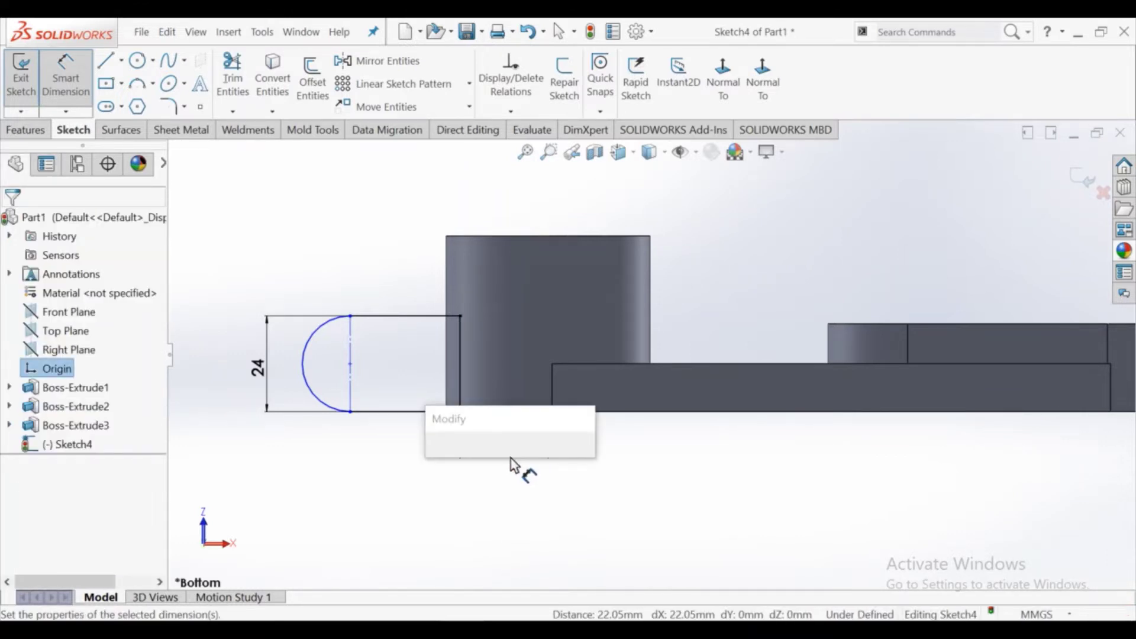
{"action": "type", "text": "20"}
{"action": "key", "text": "Return"}
{"action": "left_click", "coordinate": [697, 188]}
{"action": "mouse_move", "coordinate": [619, 152]}
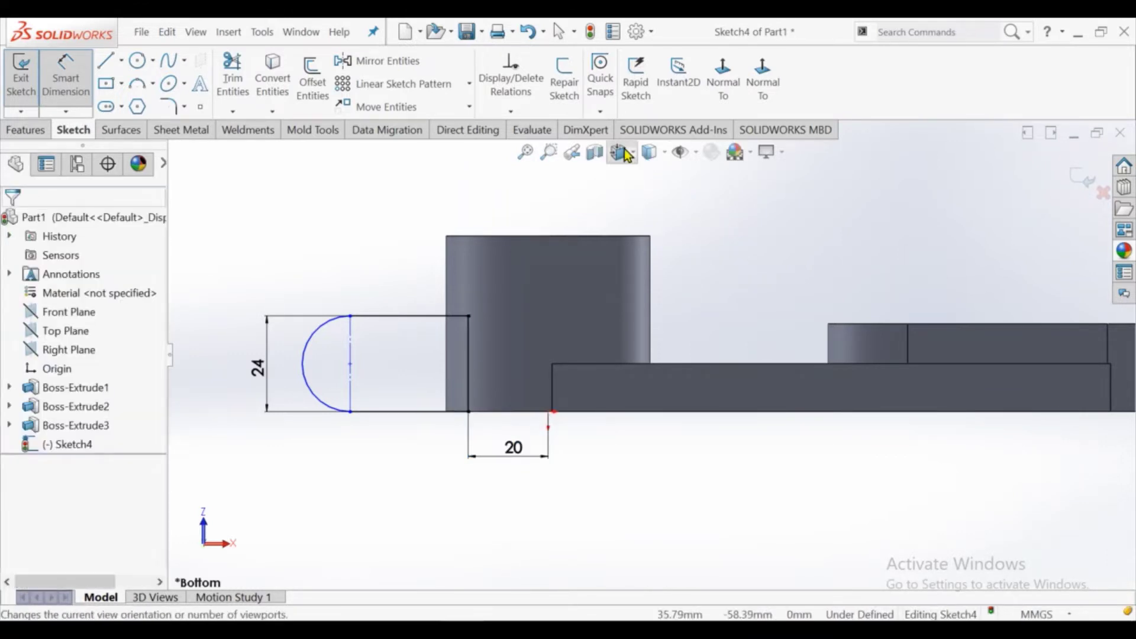
Step: With hidden lines visible, dimension the arc centre 32 mm from the plate corner
{"action": "left_click", "coordinate": [651, 252]}
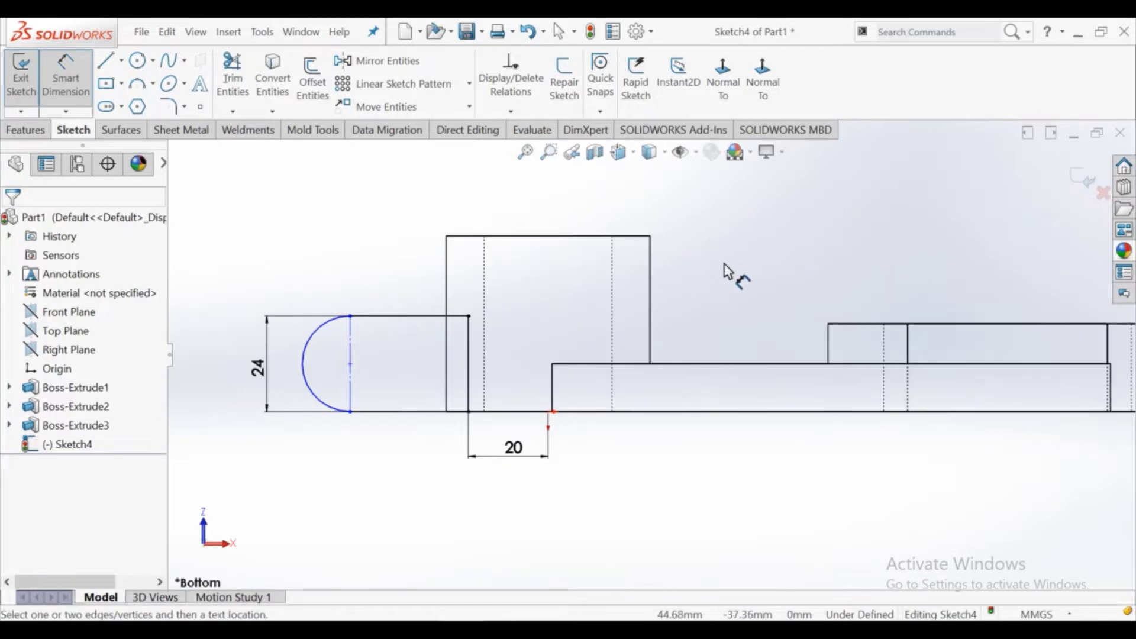
{"action": "scroll", "coordinate": [370, 377], "scroll_direction": "down", "scroll_amount": 1}
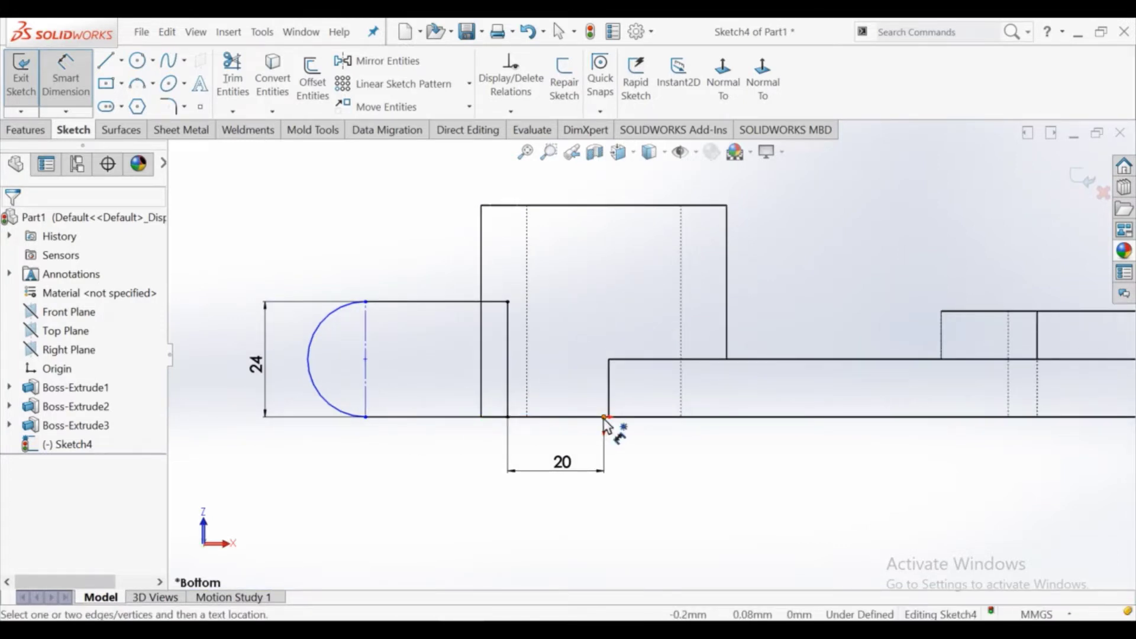
{"action": "left_click", "coordinate": [365, 359]}
{"action": "left_click", "coordinate": [603, 417]}
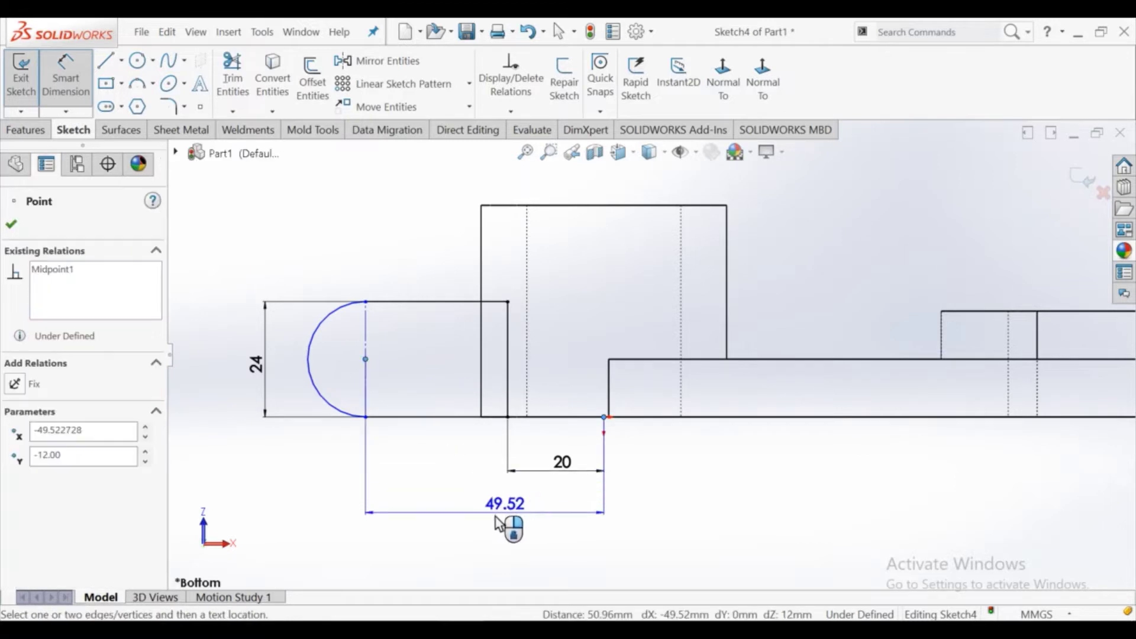
{"action": "left_click", "coordinate": [489, 518]}
{"action": "type", "text": "32"}
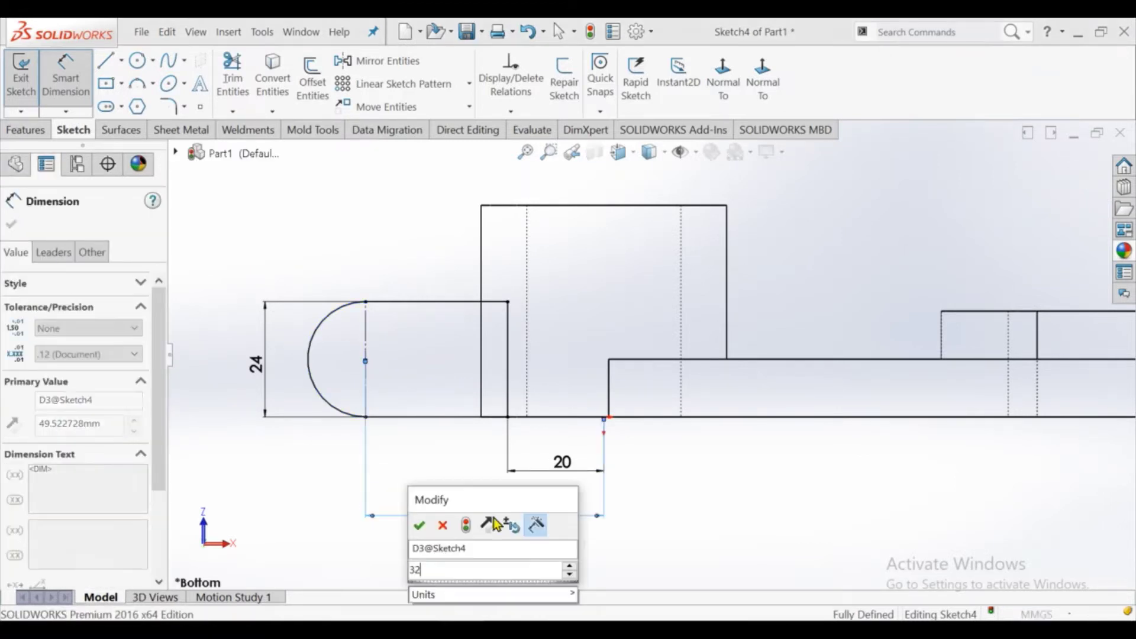
{"action": "key", "text": "Return"}
{"action": "left_click", "coordinate": [381, 218]}
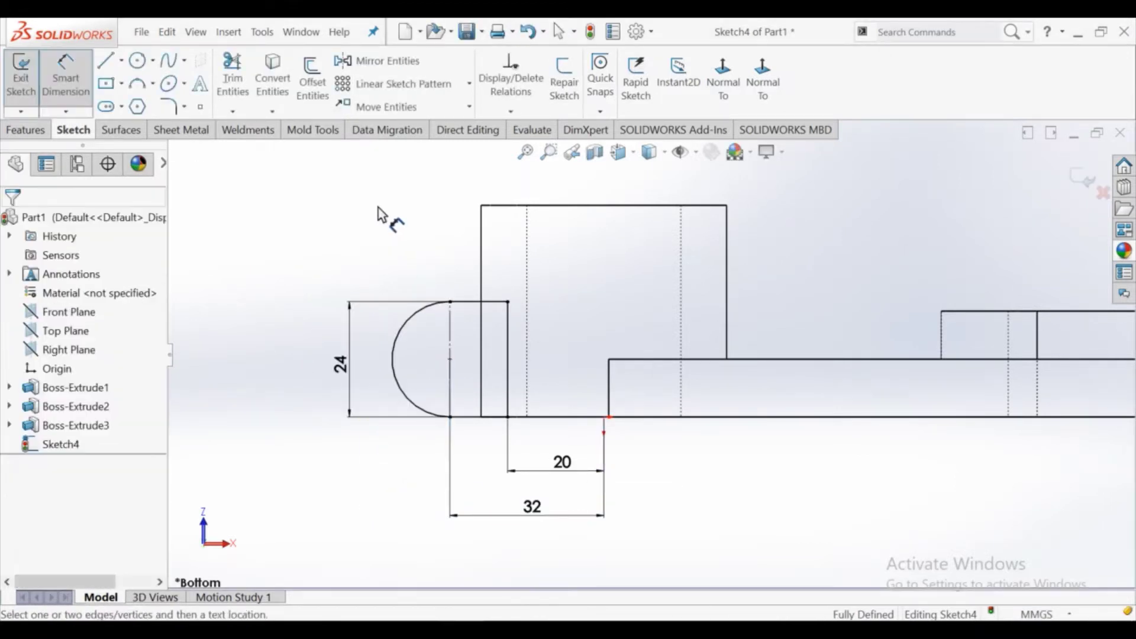
{"action": "right_click", "coordinate": [379, 208]}
{"action": "left_click", "coordinate": [423, 264]}
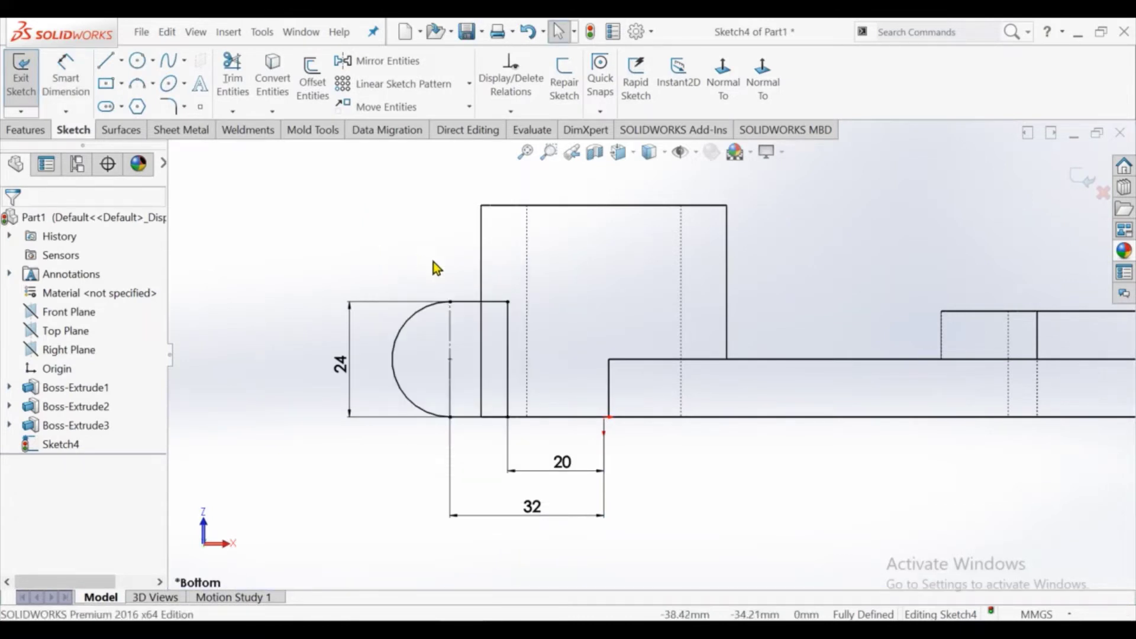
Step: Draw a circle centred on the tab's arc centre
{"action": "left_click", "coordinate": [138, 60]}
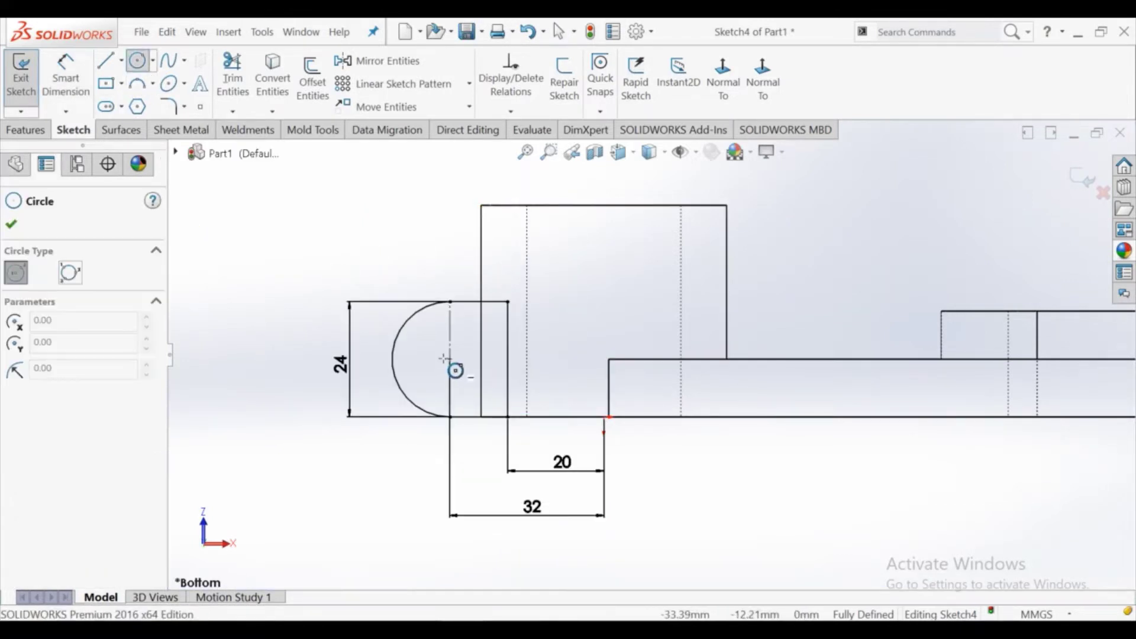
{"action": "left_click", "coordinate": [449, 359]}
{"action": "left_click", "coordinate": [460, 381]}
{"action": "right_click", "coordinate": [461, 382]}
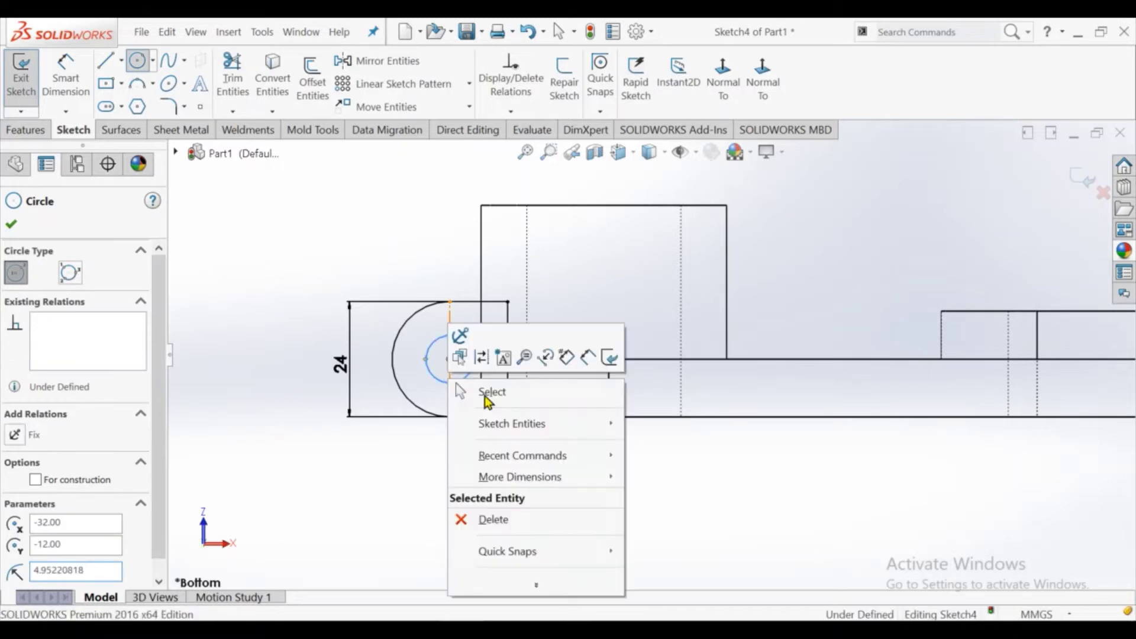
{"action": "left_click", "coordinate": [485, 396]}
{"action": "left_click", "coordinate": [294, 241]}
Step: Dimension the circle's diameter, settling on 10 mm
{"action": "left_click", "coordinate": [65, 77]}
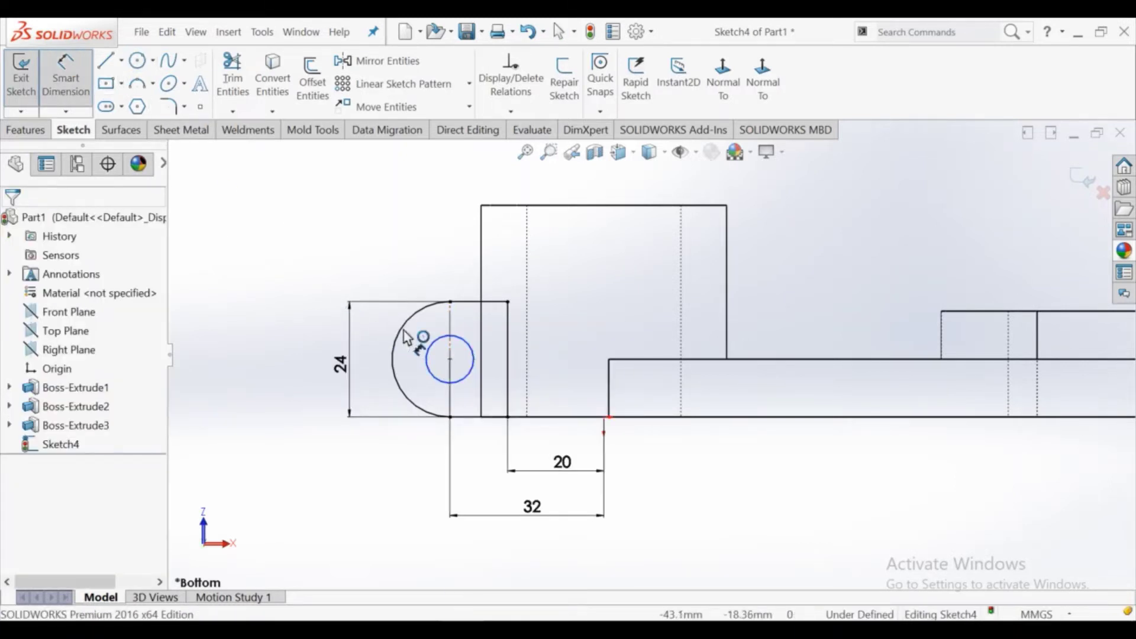
{"action": "left_click", "coordinate": [433, 353]}
{"action": "left_click", "coordinate": [349, 274]}
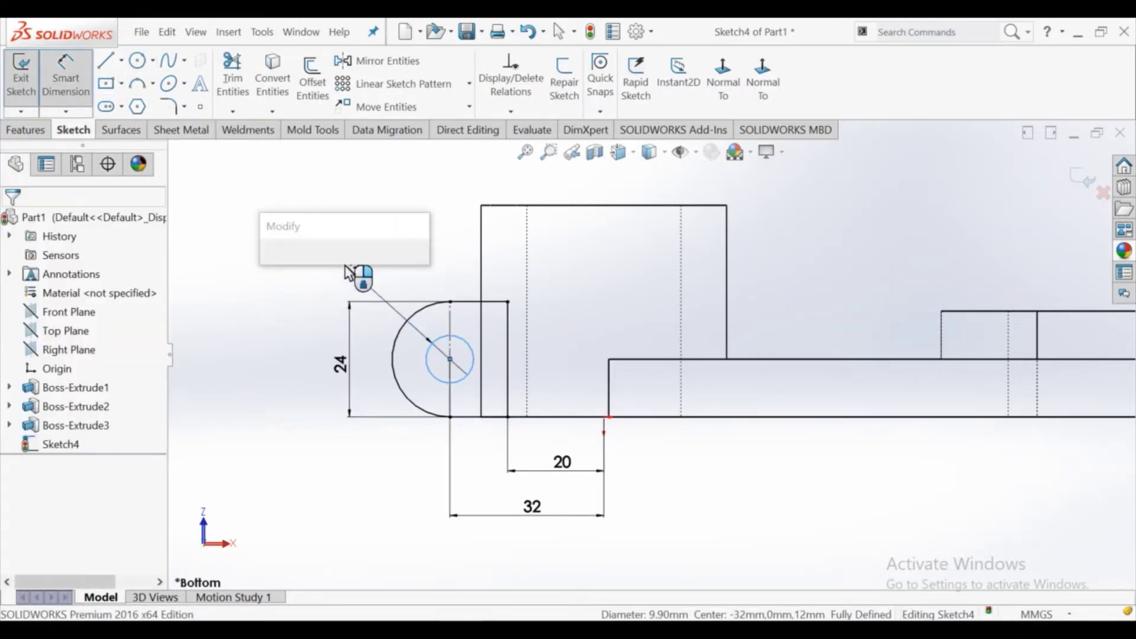
{"action": "type", "text": "12"}
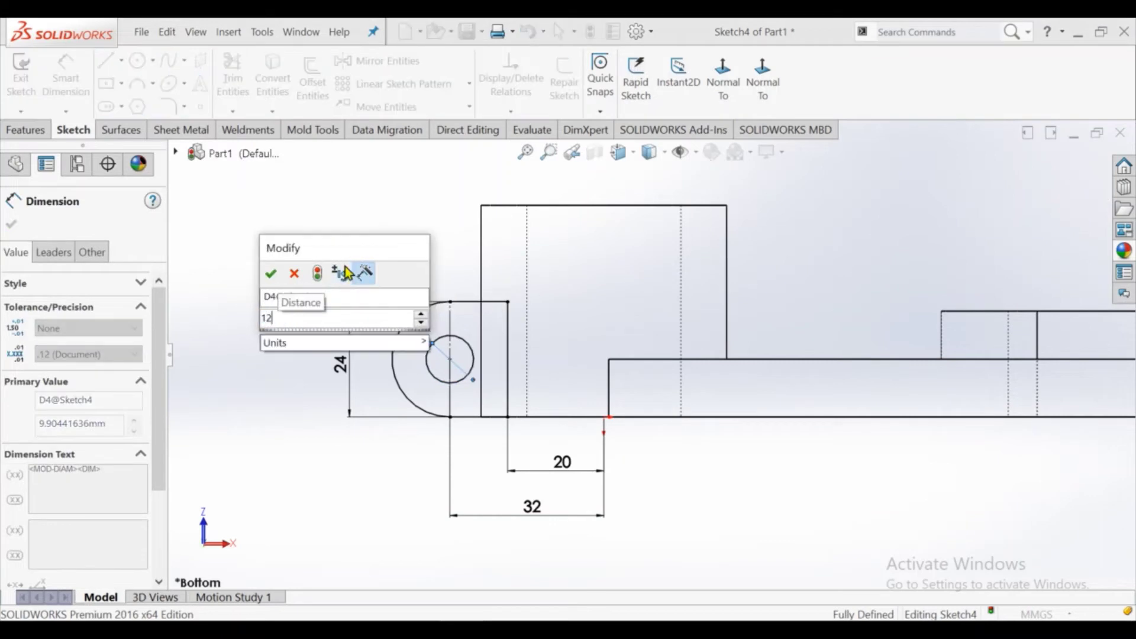
{"action": "key", "text": "Return"}
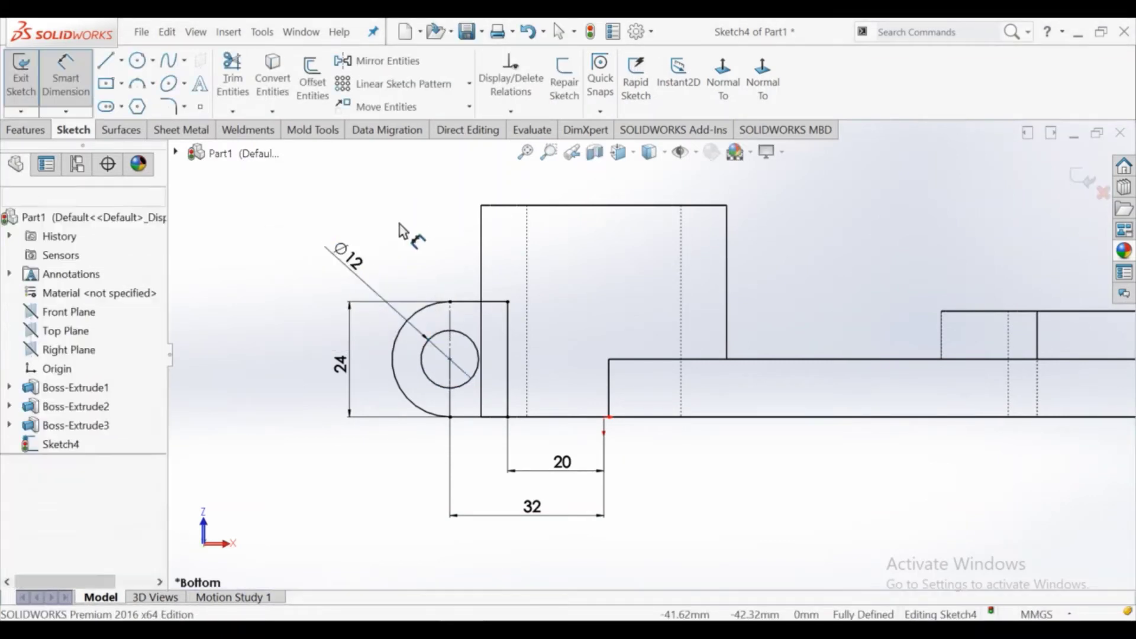
{"action": "left_click", "coordinate": [349, 264]}
{"action": "double_click", "coordinate": [349, 262]}
{"action": "type", "text": "1"}
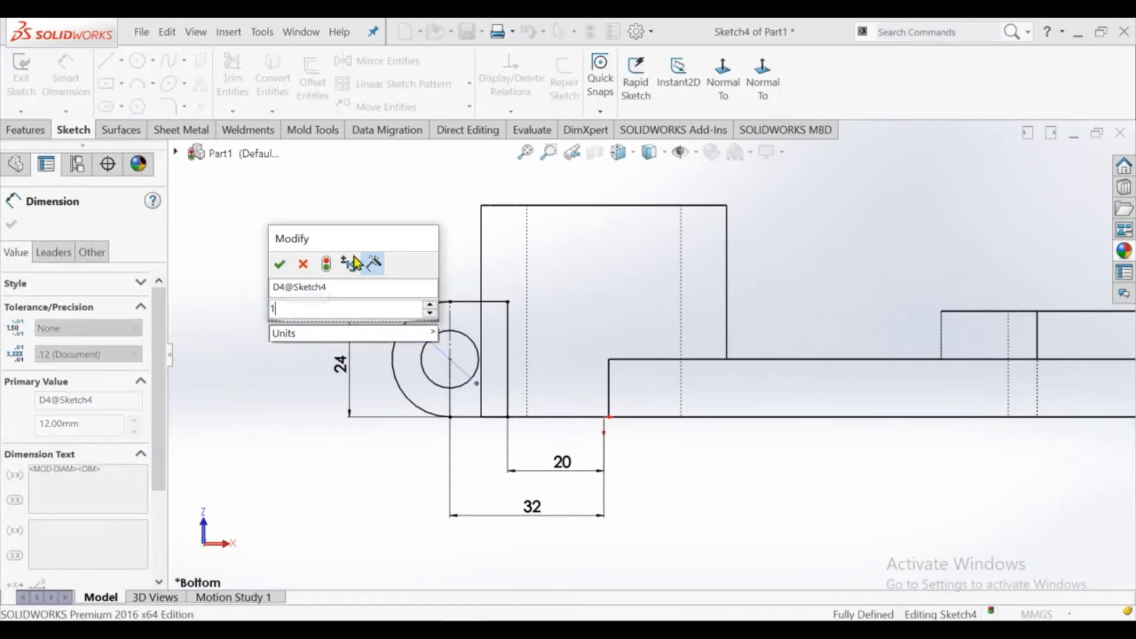
{"action": "type", "text": "2"}
{"action": "key", "text": "Return"}
{"action": "key", "text": "ctrl+z"}
{"action": "right_click", "coordinate": [423, 213]}
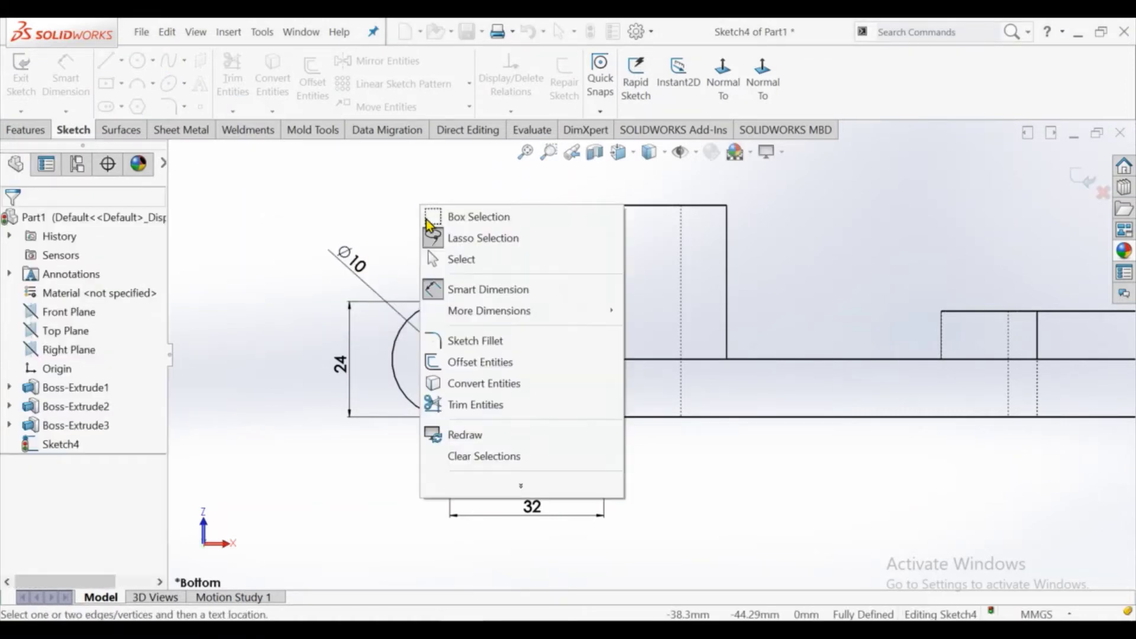
{"action": "left_click", "coordinate": [445, 260]}
Step: Face the sketch from the bottom and drag the tab's bottom line upward
{"action": "mouse_move", "coordinate": [426, 279]}
{"action": "middle_mouse_down"}
{"action": "mouse_move", "coordinate": [416, 289]}
{"action": "mouse_move", "coordinate": [487, 326]}
{"action": "middle_mouse_up"}
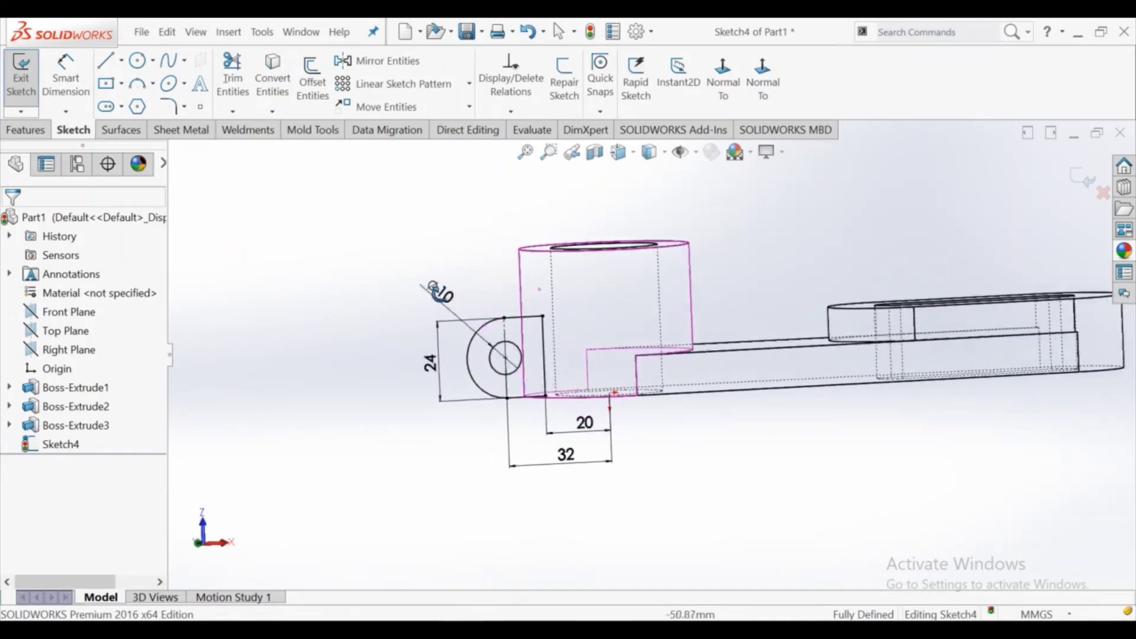
{"action": "middle_click_drag", "start_coordinate": [487, 326], "coordinate": [418, 323]}
{"action": "left_click", "coordinate": [728, 97]}
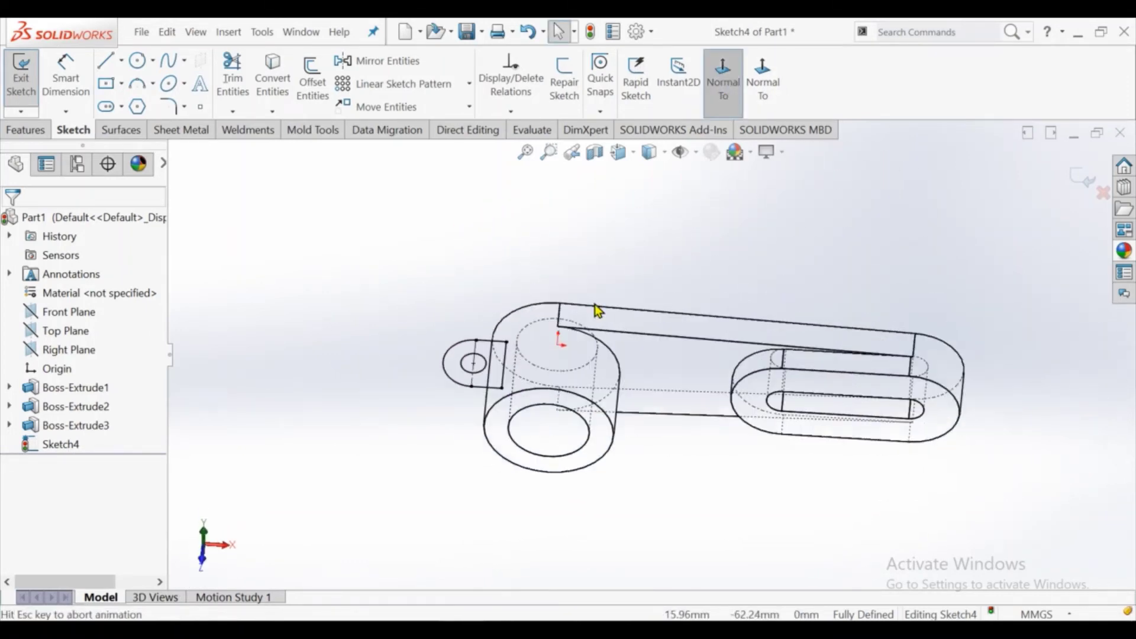
{"action": "left_click", "coordinate": [723, 78]}
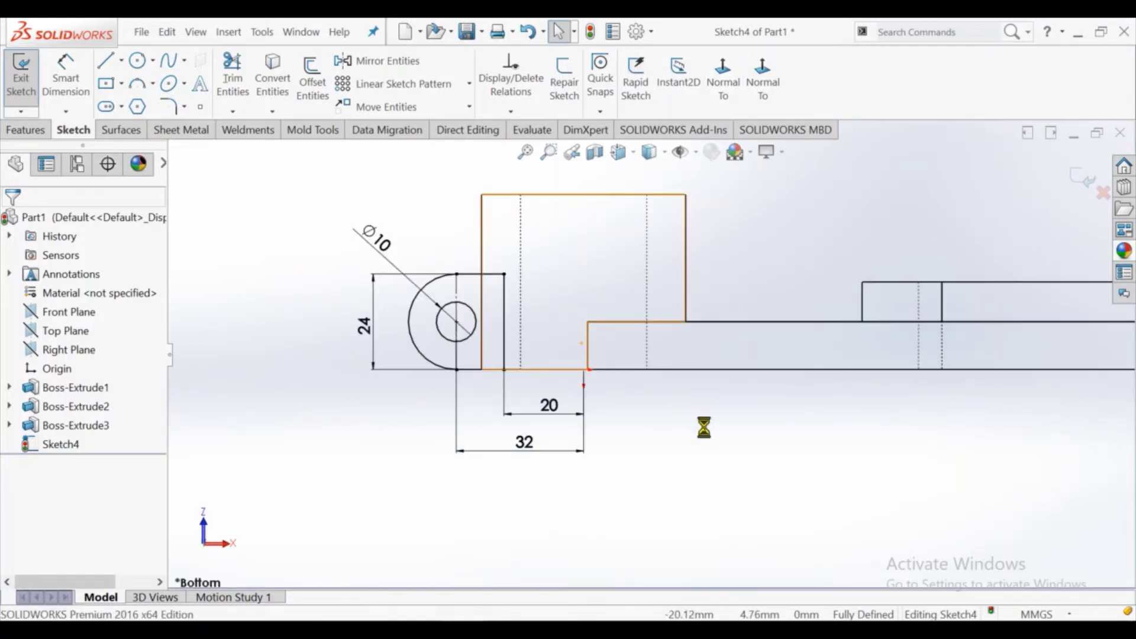
{"action": "scroll", "coordinate": [679, 429], "scroll_direction": "down", "scroll_amount": 2}
{"action": "left_click", "coordinate": [513, 367]}
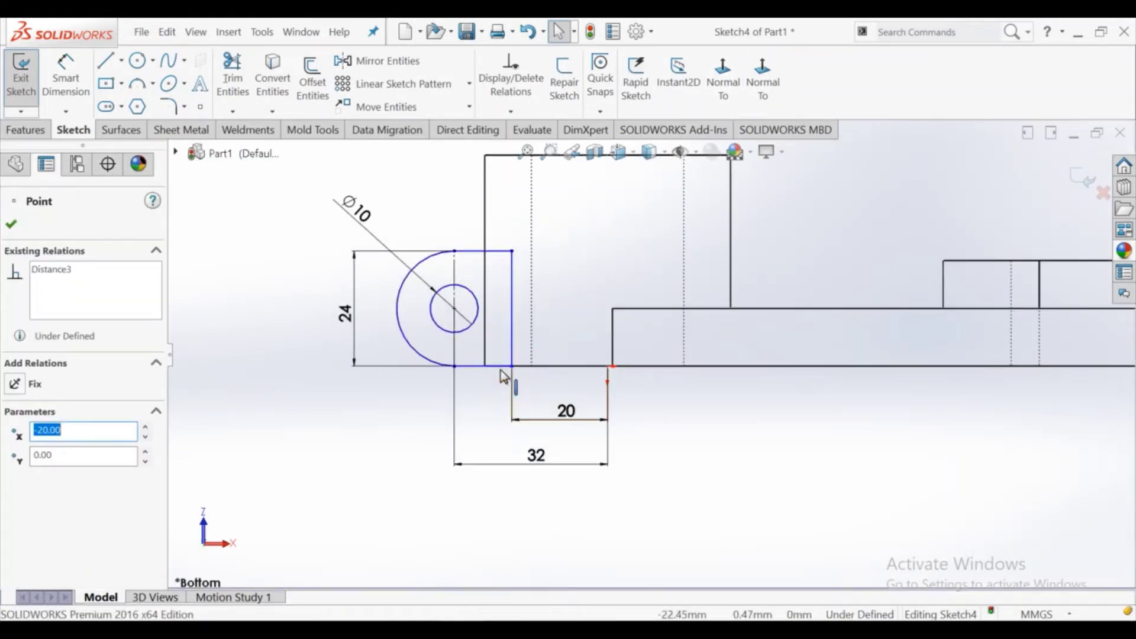
{"action": "left_click_drag", "start_coordinate": [499, 366], "coordinate": [500, 345]}
{"action": "left_click", "coordinate": [240, 242]}
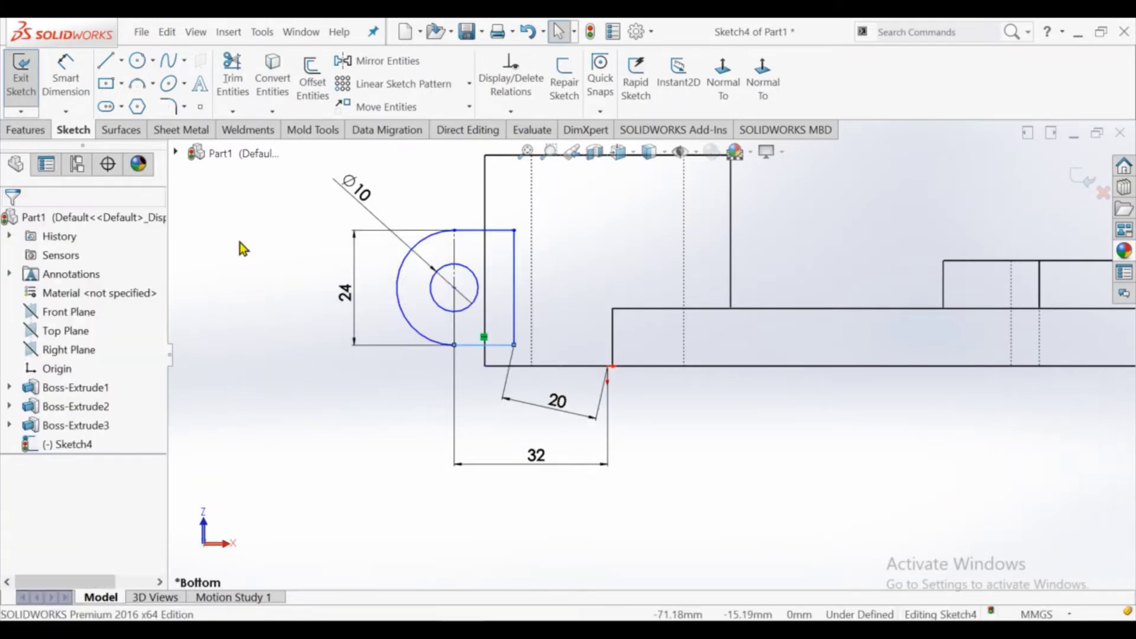
Step: Replace the skewed 20 dimension with a 3 mm offset from the plate's bottom edge
{"action": "left_click", "coordinate": [590, 419]}
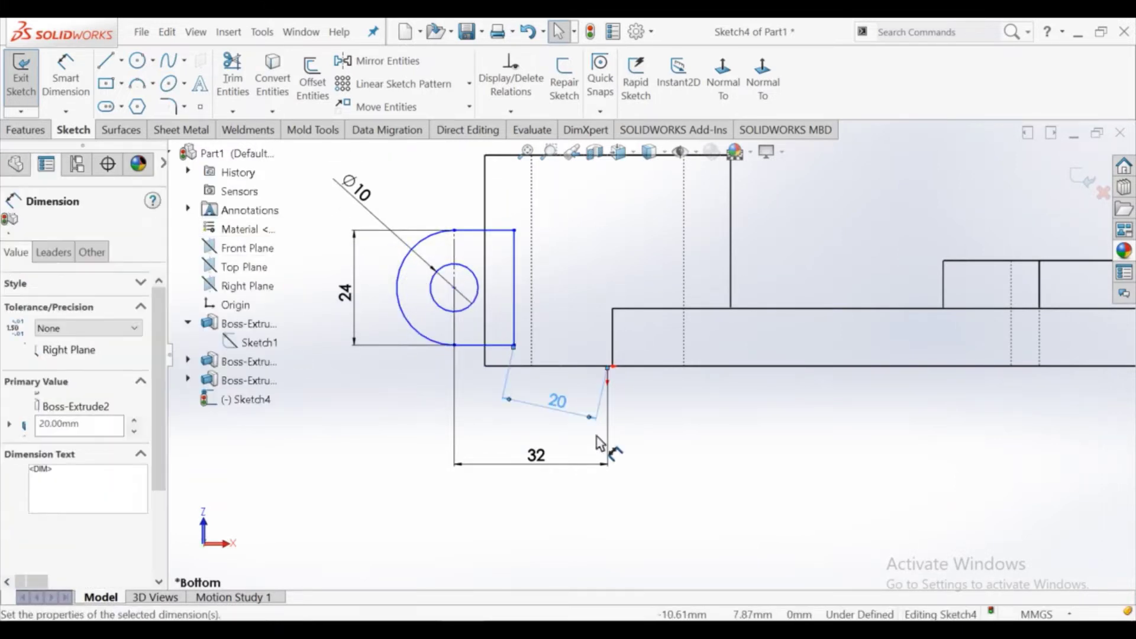
{"action": "key", "text": "Delete"}
{"action": "left_click", "coordinate": [83, 87]}
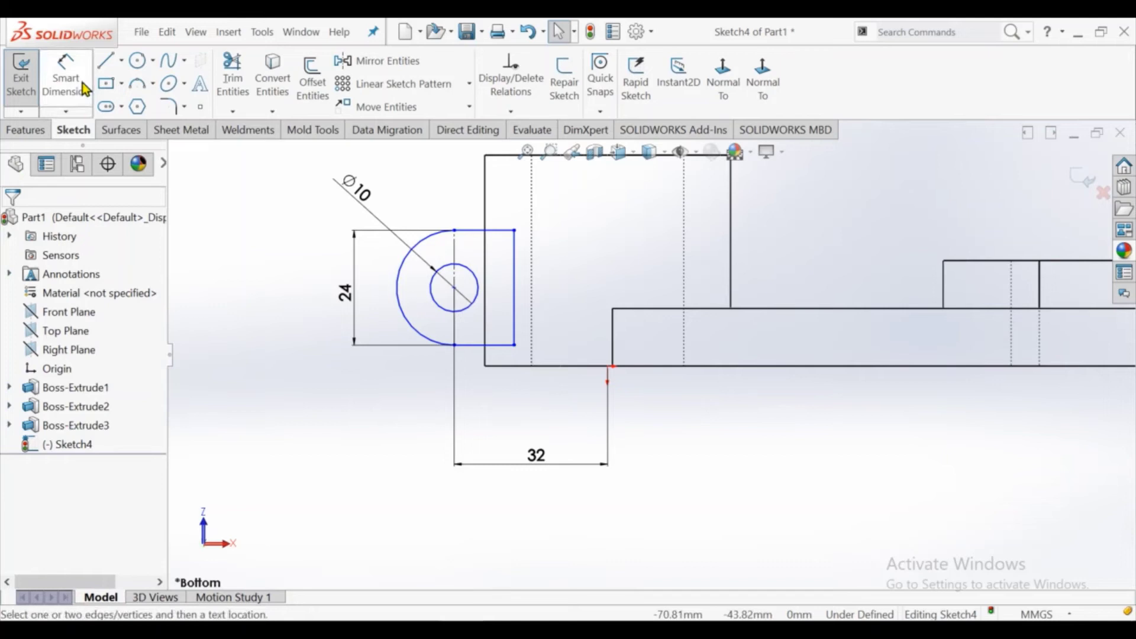
{"action": "left_click", "coordinate": [503, 346]}
{"action": "left_click", "coordinate": [521, 366]}
{"action": "left_click", "coordinate": [427, 407]}
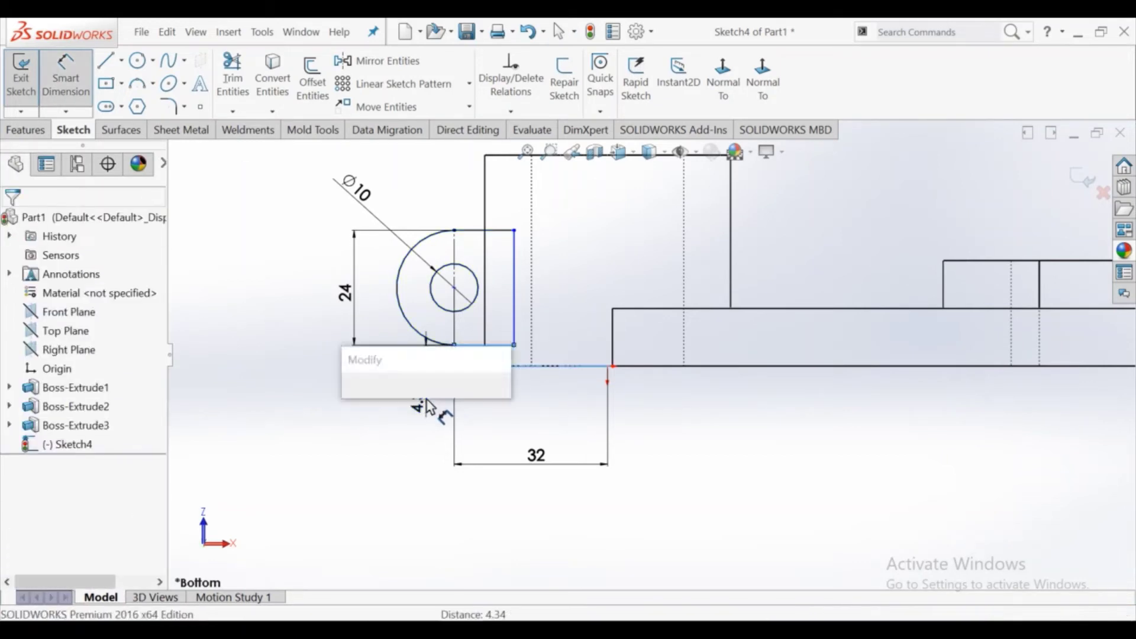
{"action": "type", "text": "3"}
{"action": "key", "text": "Return"}
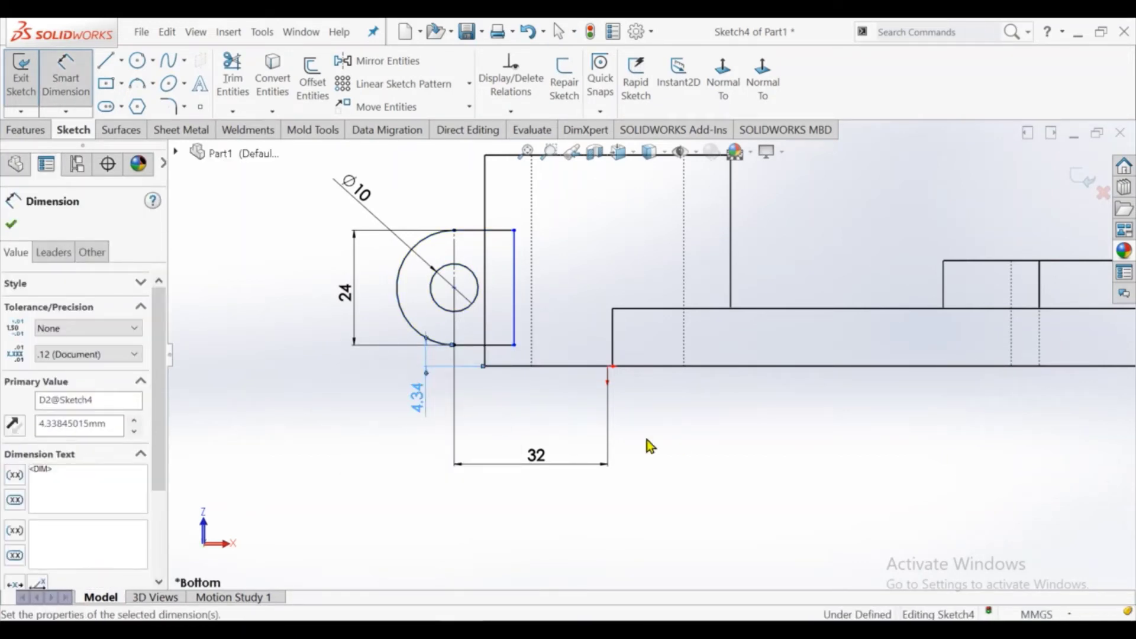
{"action": "key", "text": "Escape"}
Step: Dimension the tab's lower right corner 20 mm horizontally from the plate corner
{"action": "left_click", "coordinate": [514, 352]}
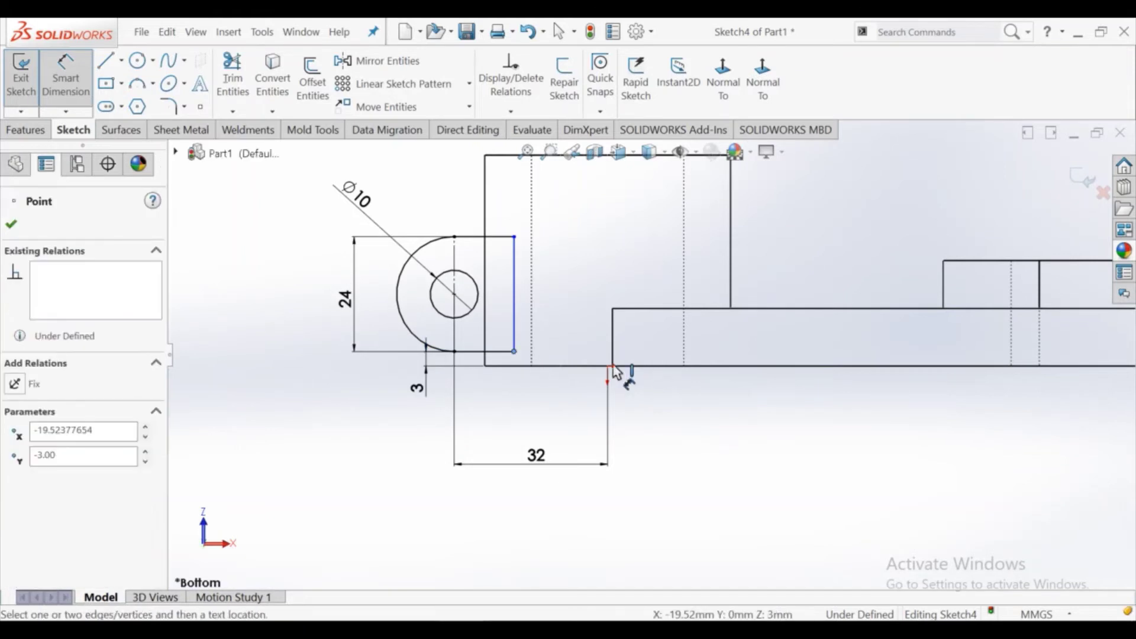
{"action": "left_click", "coordinate": [613, 366]}
{"action": "left_click", "coordinate": [559, 397]}
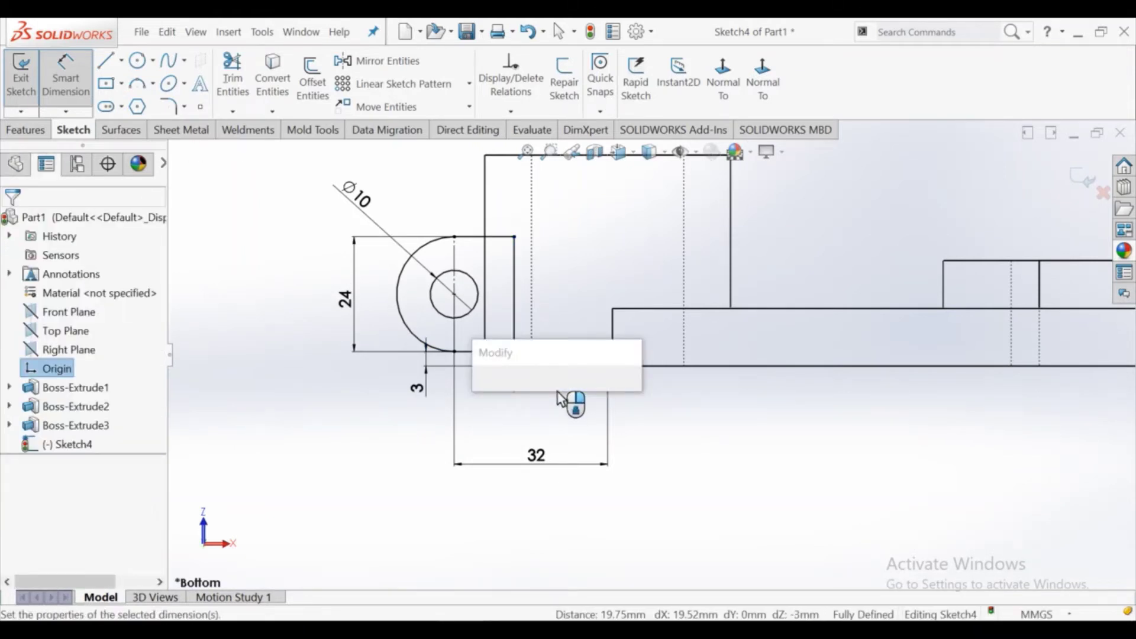
{"action": "type", "text": "2"}
{"action": "key", "text": "Return"}
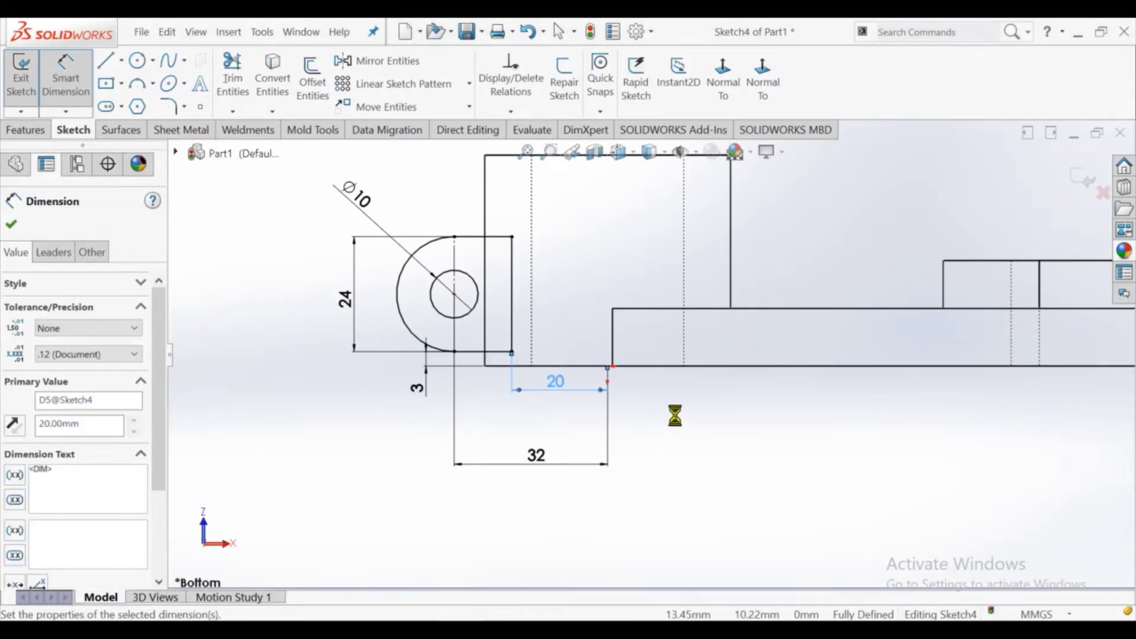
{"action": "key", "text": "Escape"}
{"action": "right_click", "coordinate": [678, 421]}
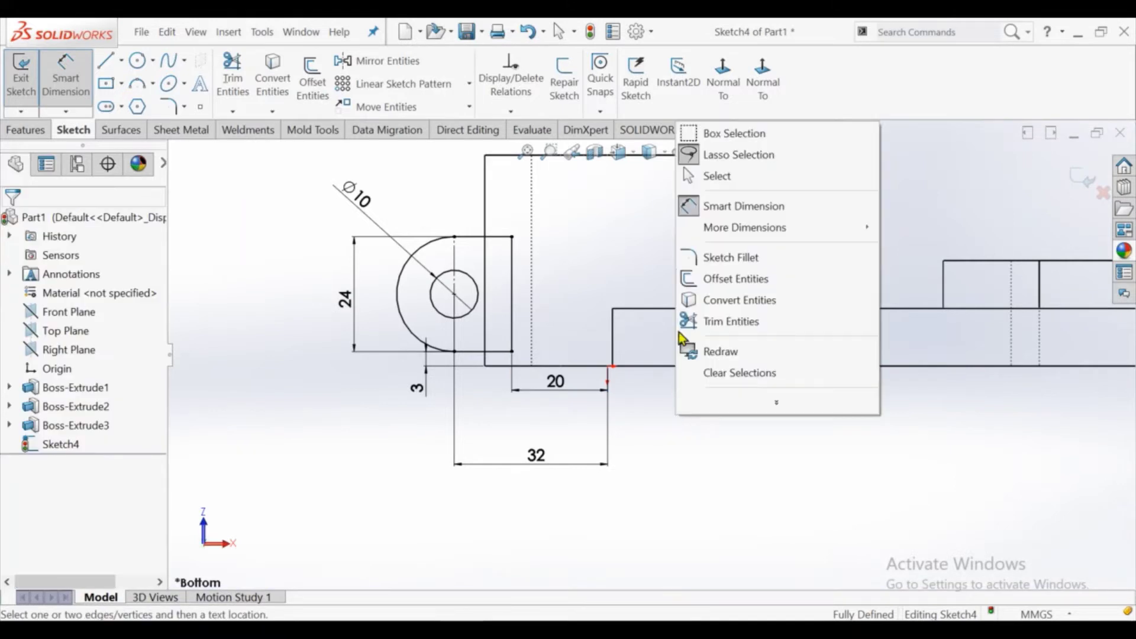
{"action": "left_click", "coordinate": [705, 181]}
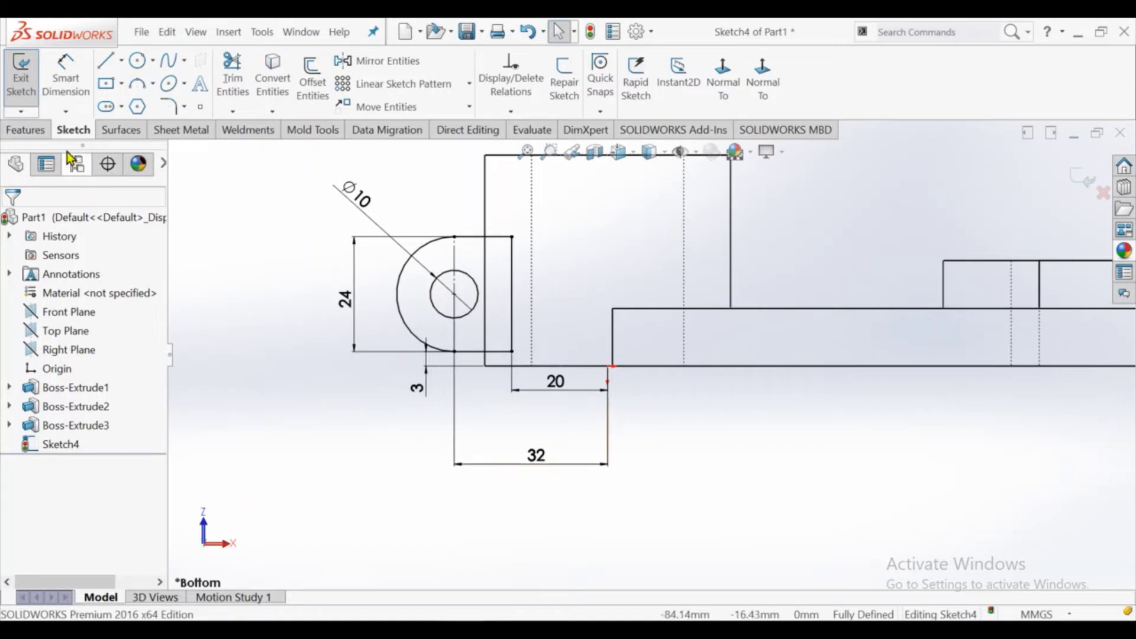
{"action": "left_click", "coordinate": [25, 130]}
{"action": "left_click", "coordinate": [28, 77]}
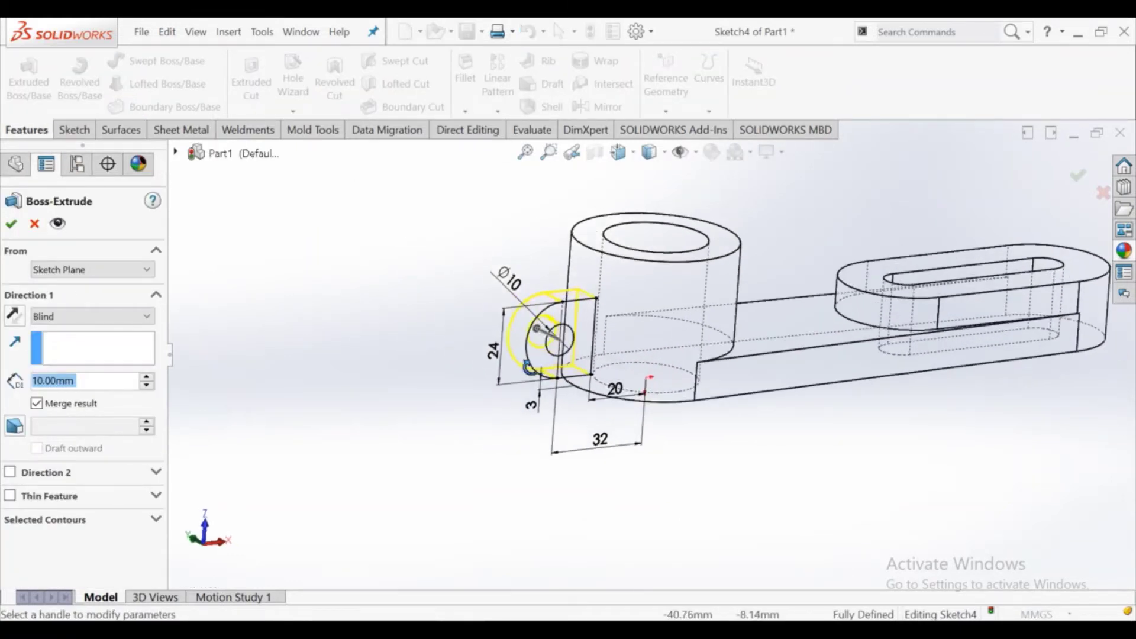
Step: Extrude the tab sketch 20 mm Mid Plane in shaded view, creating Boss-Extrude4
{"action": "left_click", "coordinate": [109, 319]}
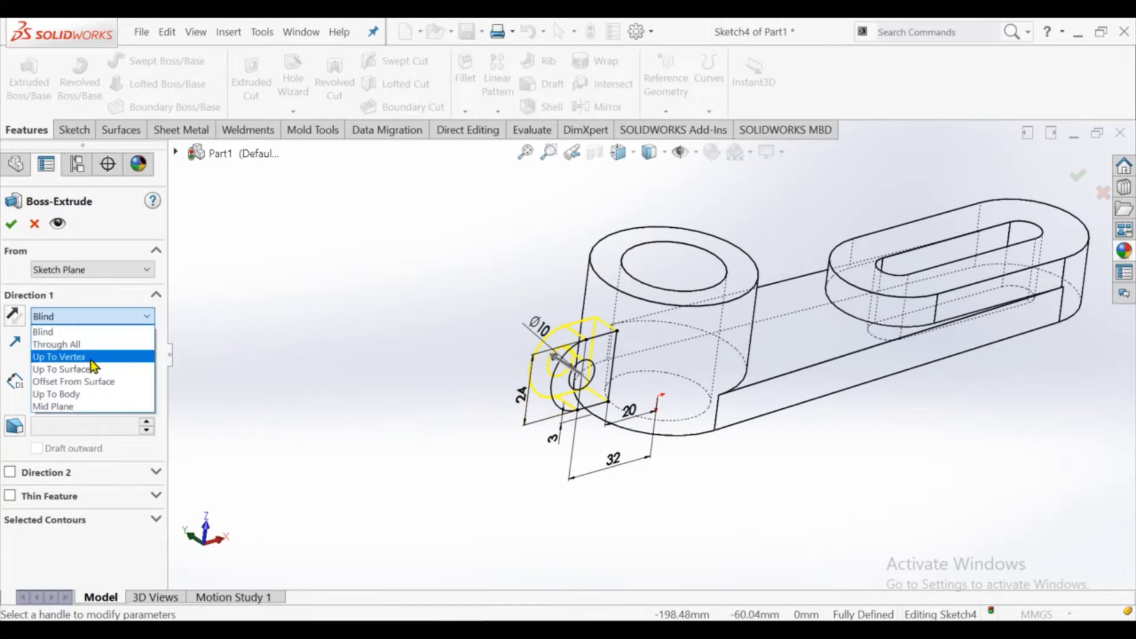
{"action": "left_click", "coordinate": [92, 403]}
{"action": "type", "text": "2"}
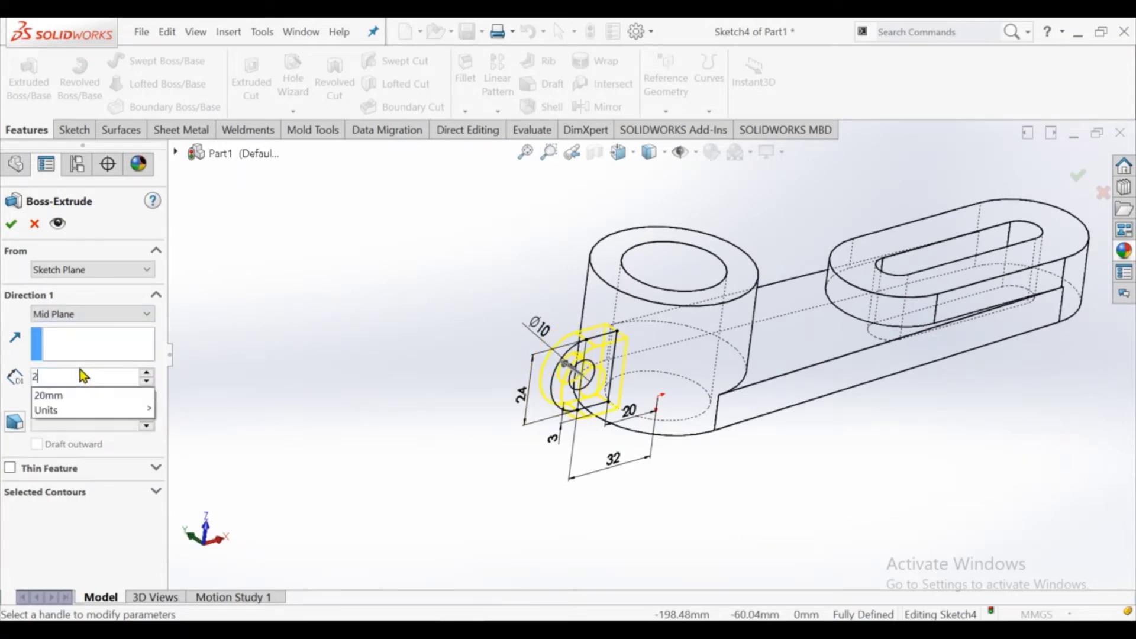
{"action": "type", "text": "0"}
{"action": "key", "text": "Return"}
{"action": "middle_click_drag", "start_coordinate": [435, 331], "coordinate": [454, 400]}
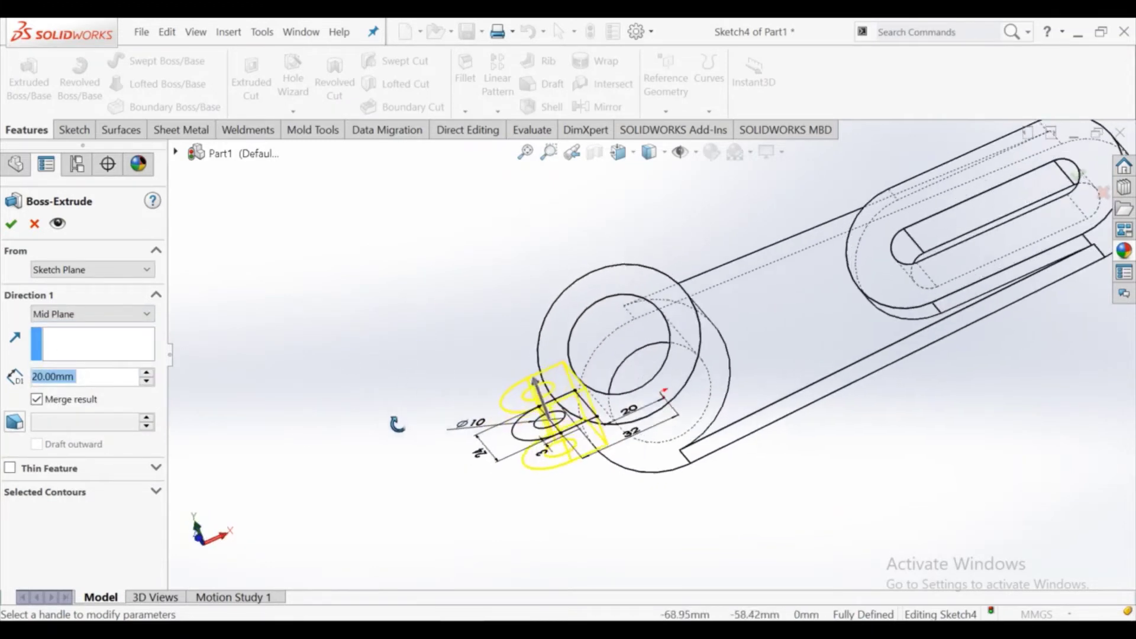
{"action": "left_click", "coordinate": [649, 178]}
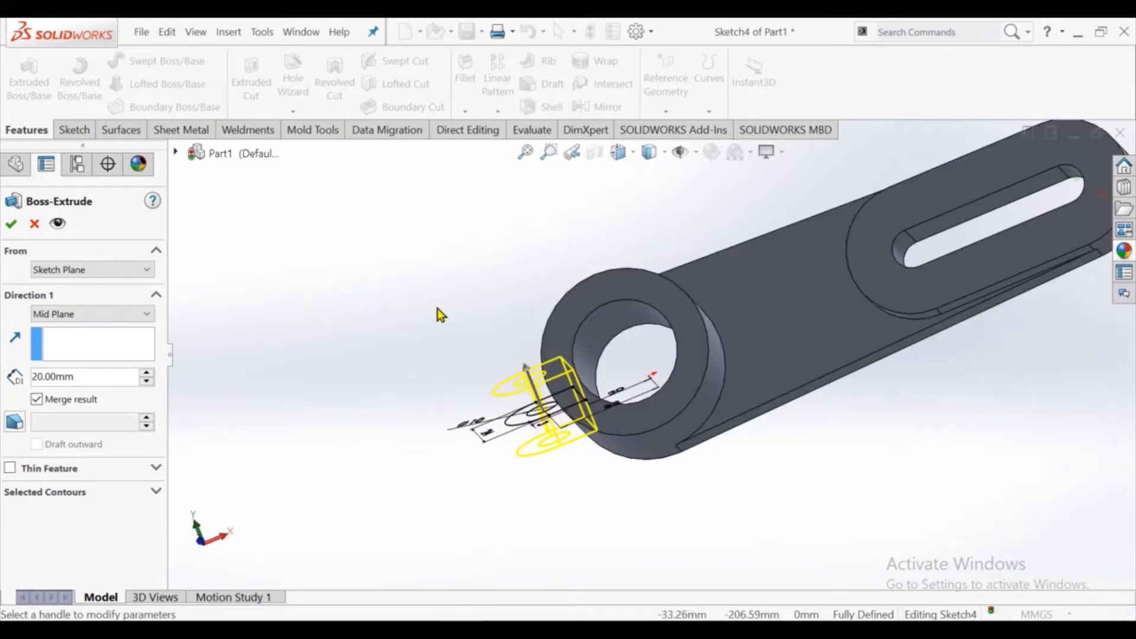
{"action": "middle_click_drag", "start_coordinate": [439, 310], "coordinate": [453, 331]}
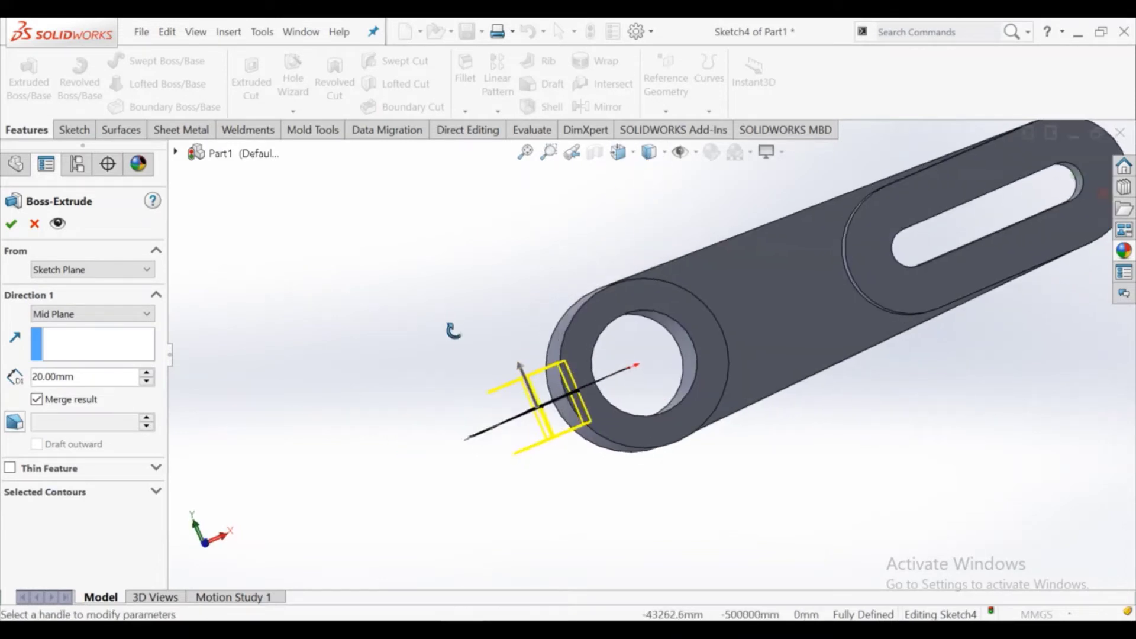
{"action": "left_click", "coordinate": [13, 224]}
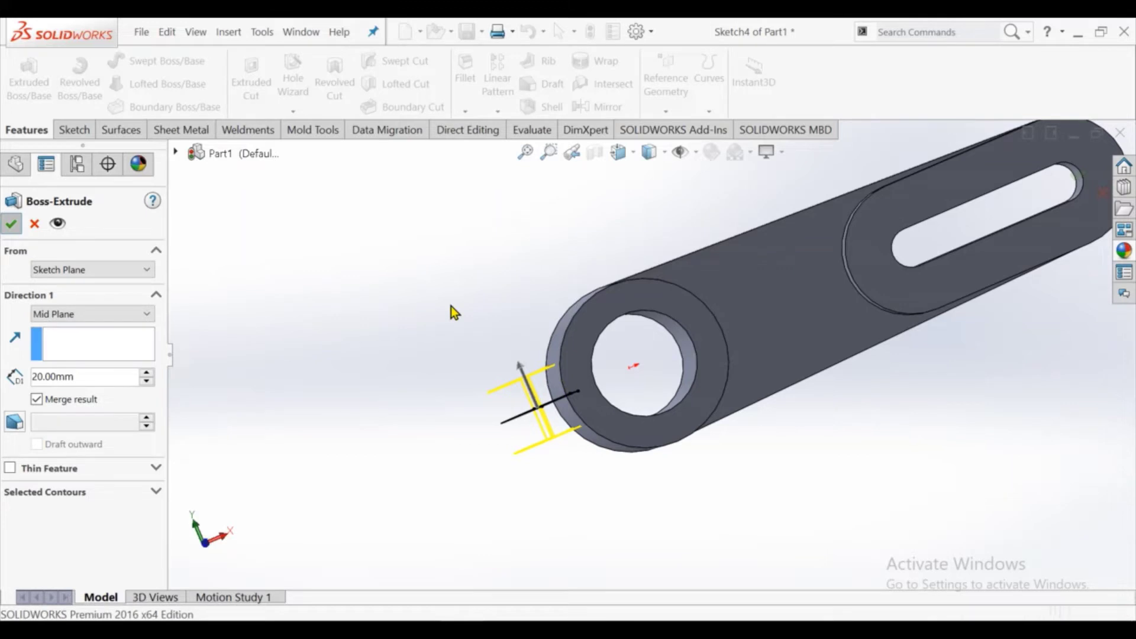
{"action": "mouse_move", "coordinate": [478, 310]}
{"action": "middle_mouse_down"}
{"action": "mouse_move", "coordinate": [551, 337]}
{"action": "mouse_move", "coordinate": [504, 316]}
{"action": "mouse_move", "coordinate": [449, 267]}
{"action": "middle_mouse_up"}
Step: Sketch on the ring's top face with a horizontal centerline from the origin past the lug
{"action": "left_click", "coordinate": [559, 340]}
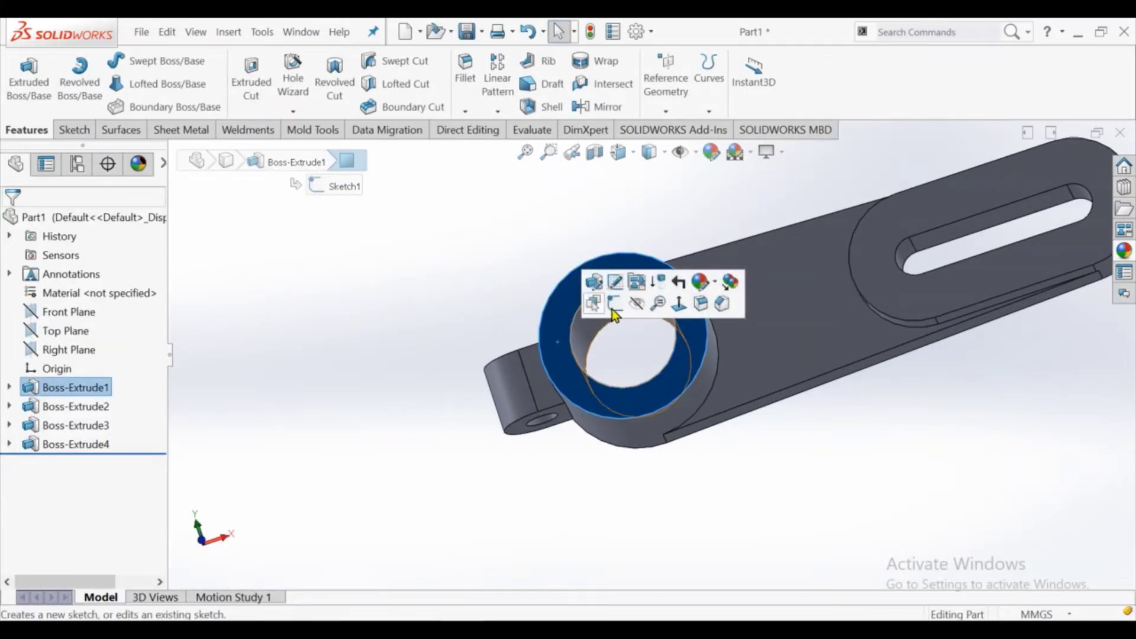
{"action": "left_click", "coordinate": [612, 307]}
{"action": "left_click", "coordinate": [745, 84]}
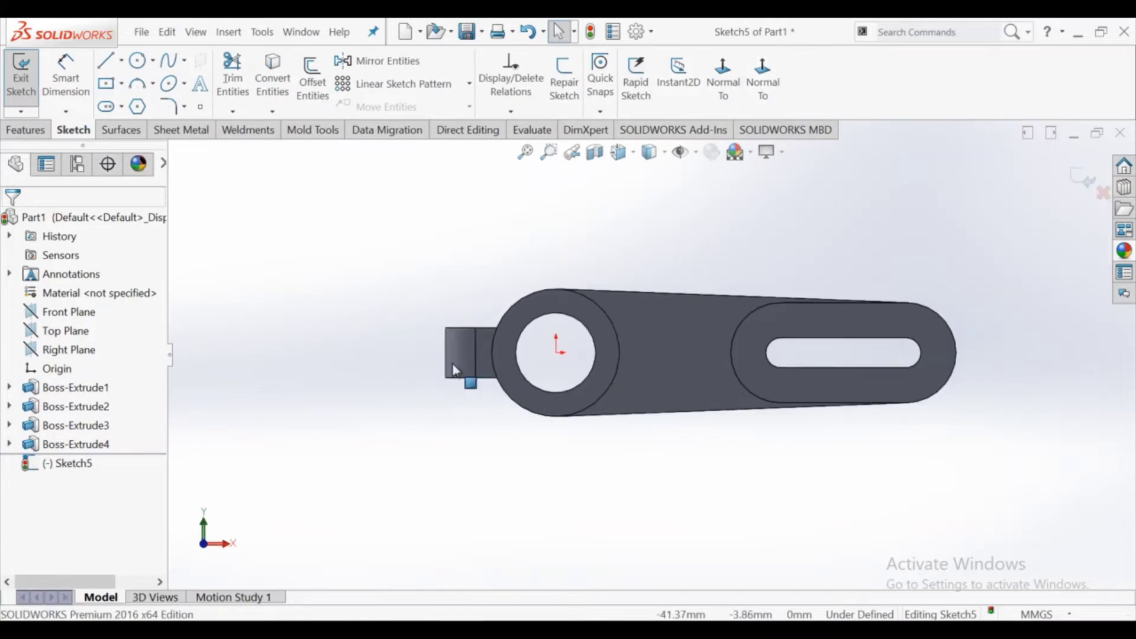
{"action": "left_click", "coordinate": [122, 59]}
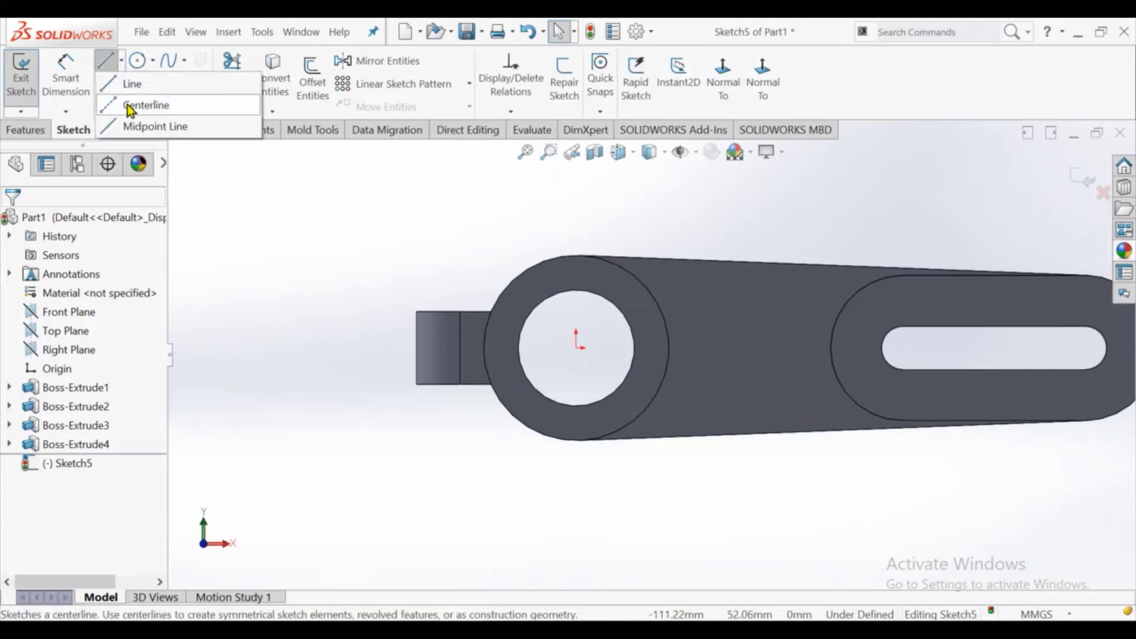
{"action": "left_click", "coordinate": [135, 105]}
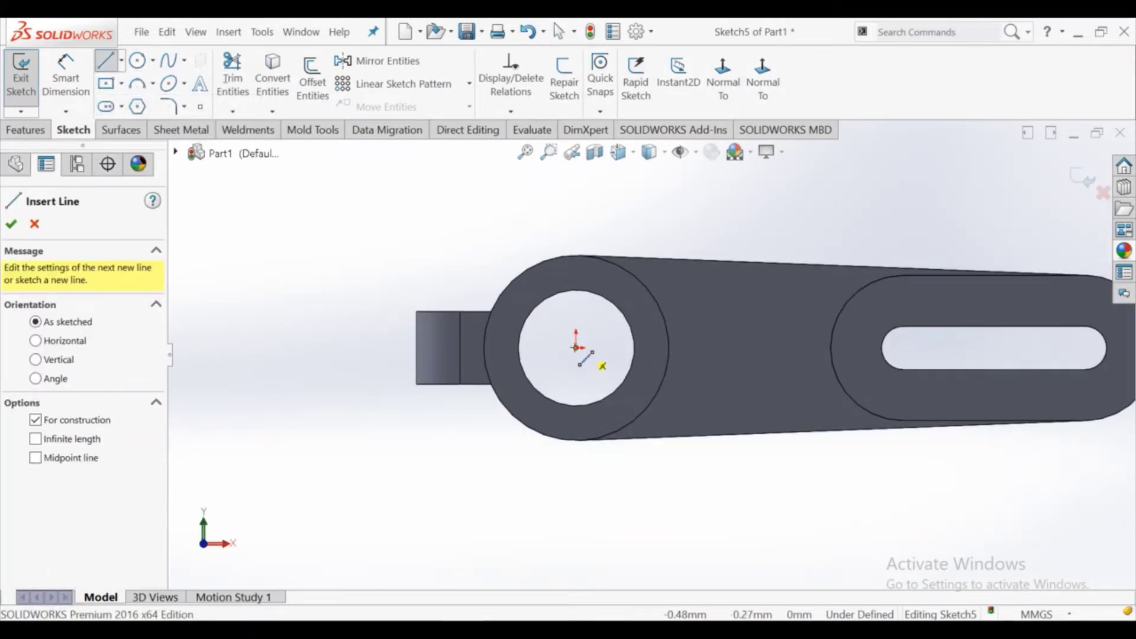
{"action": "left_click", "coordinate": [576, 349]}
{"action": "left_click", "coordinate": [365, 347]}
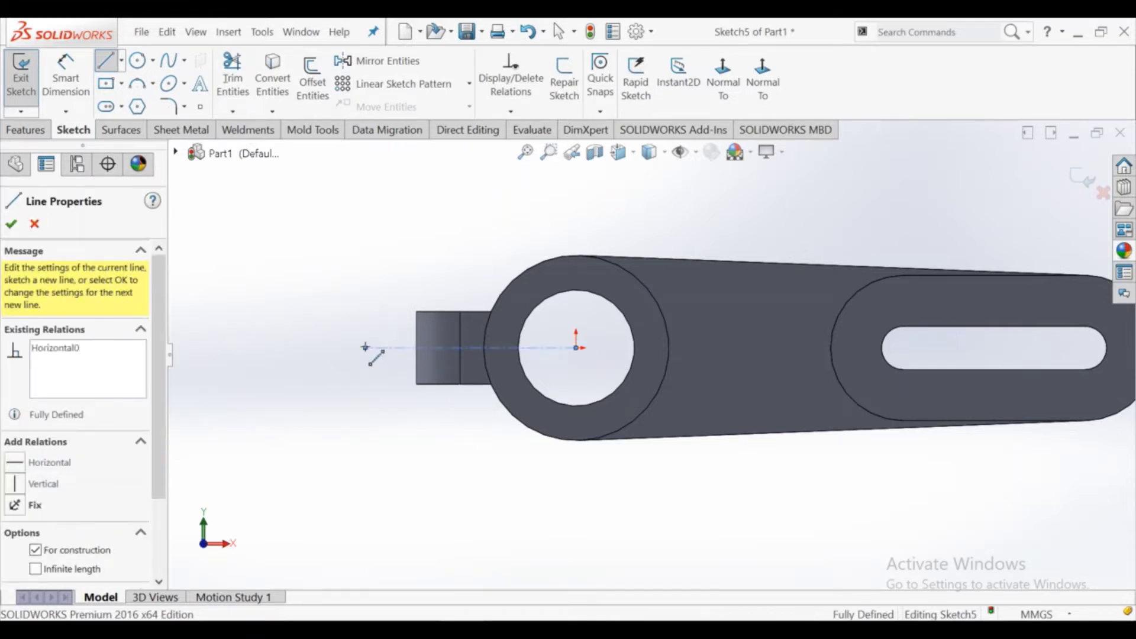
{"action": "right_click", "coordinate": [365, 348]}
{"action": "left_click", "coordinate": [402, 361]}
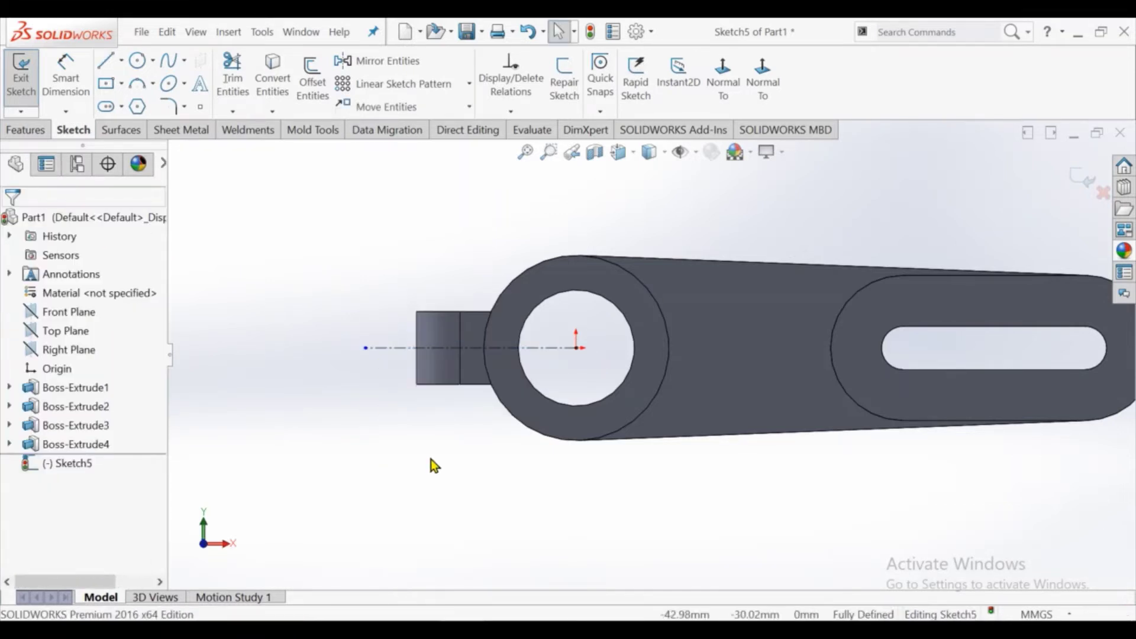
Step: Draw a rectangle over the centerline spanning the lug and the ring wall
{"action": "left_click", "coordinate": [107, 85]}
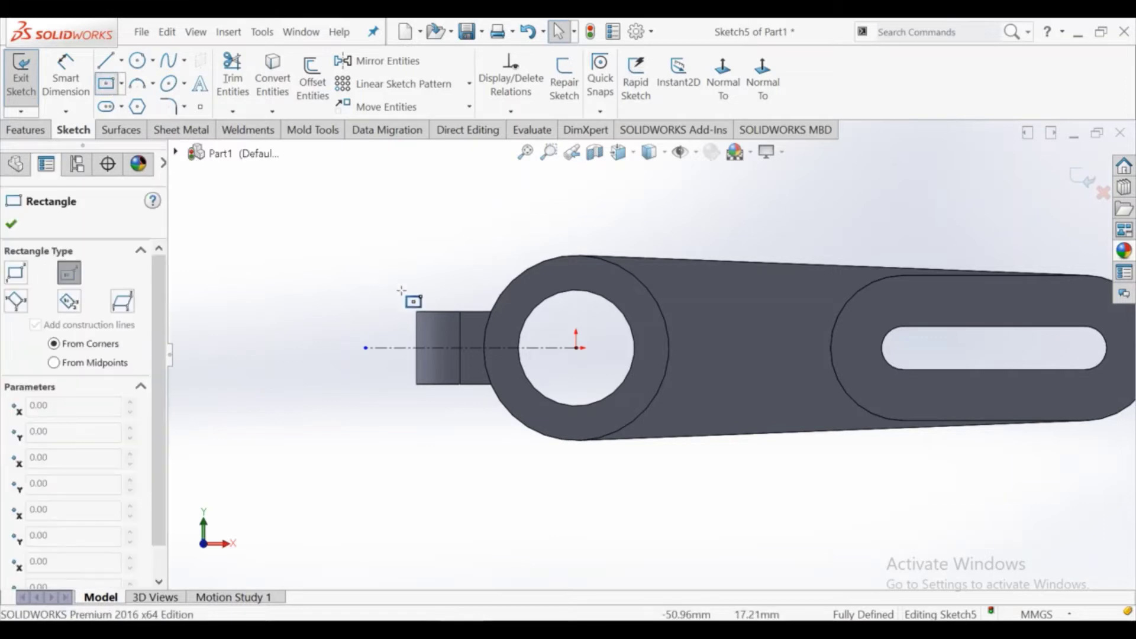
{"action": "scroll", "coordinate": [449, 349], "scroll_direction": "down", "scroll_amount": 1}
{"action": "scroll", "coordinate": [473, 377], "scroll_direction": "down", "scroll_amount": 1}
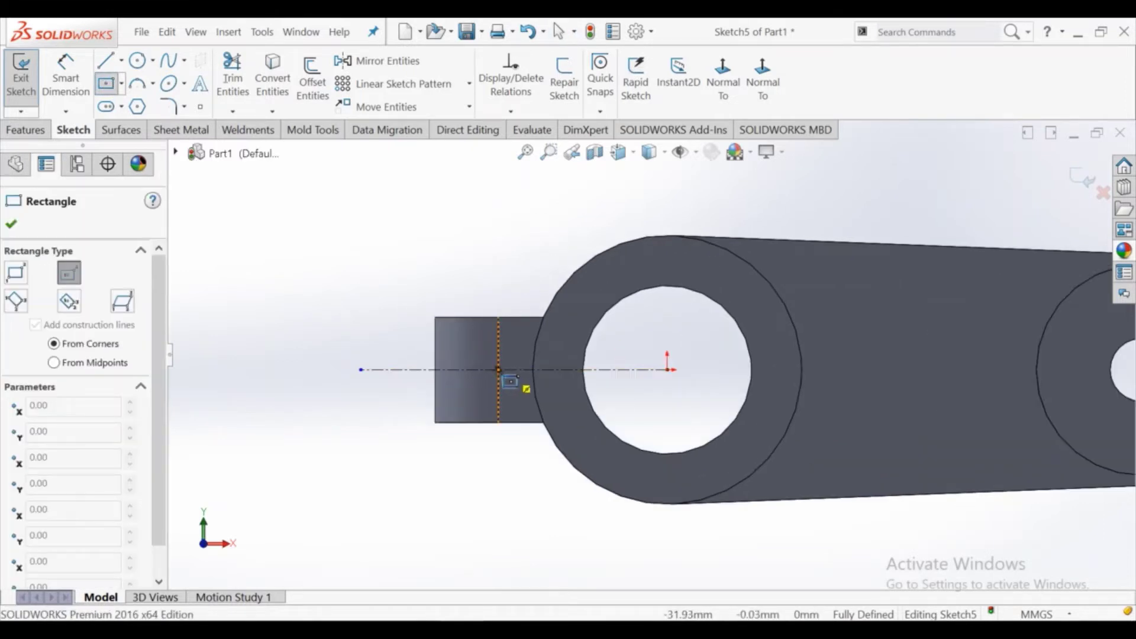
{"action": "left_click", "coordinate": [499, 370]}
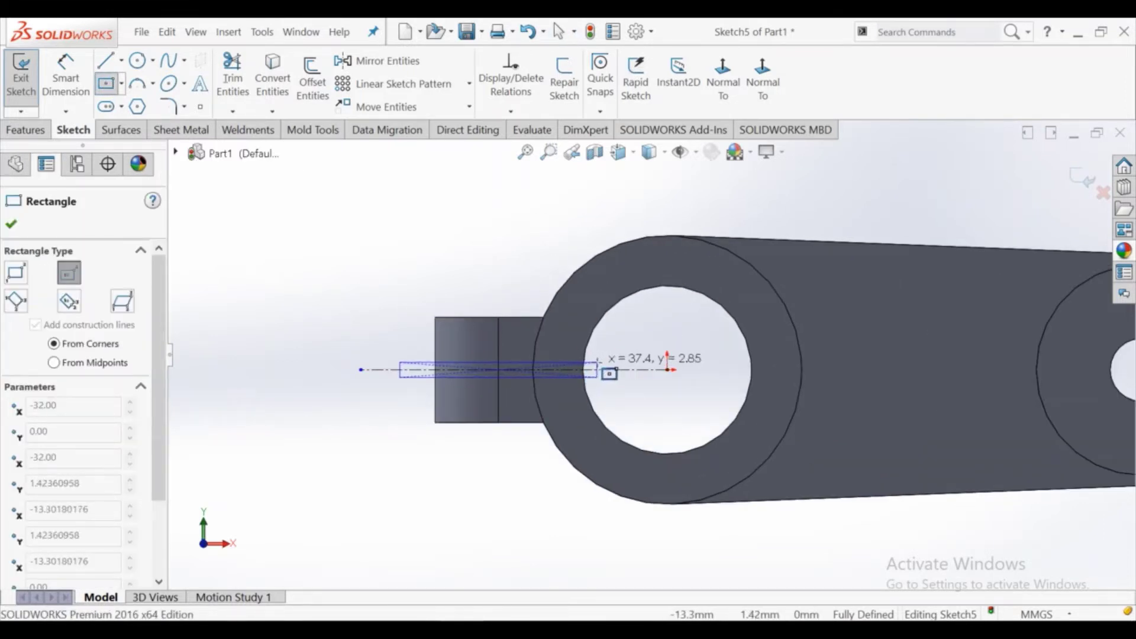
{"action": "left_click", "coordinate": [598, 362]}
{"action": "right_click", "coordinate": [610, 373]}
{"action": "left_click", "coordinate": [627, 374]}
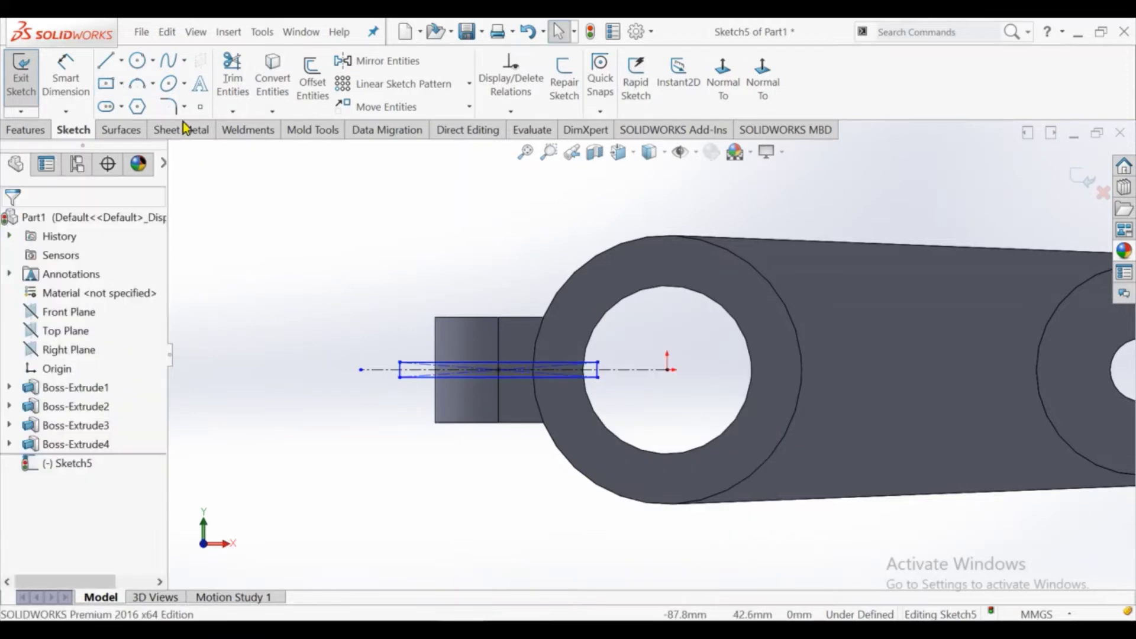
Step: Dimension the rectangle's height to 4 mm, correcting it from 6 mm
{"action": "left_click", "coordinate": [75, 83]}
{"action": "scroll", "coordinate": [456, 378], "scroll_direction": "down", "scroll_amount": 1}
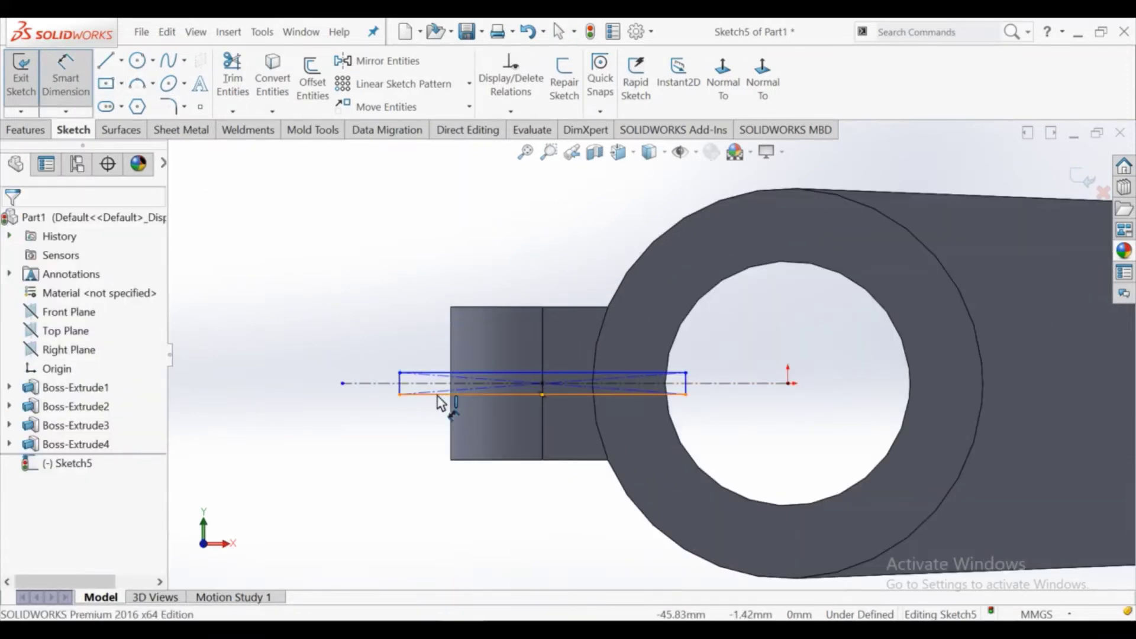
{"action": "left_click", "coordinate": [398, 391]}
{"action": "left_click", "coordinate": [380, 433]}
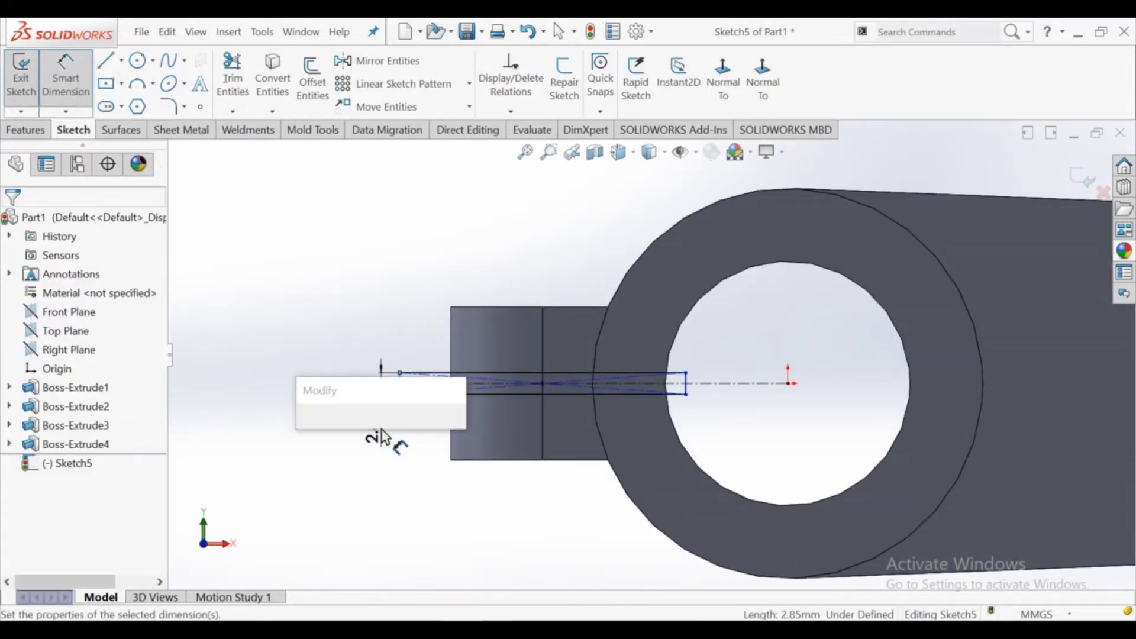
{"action": "type", "text": "6"}
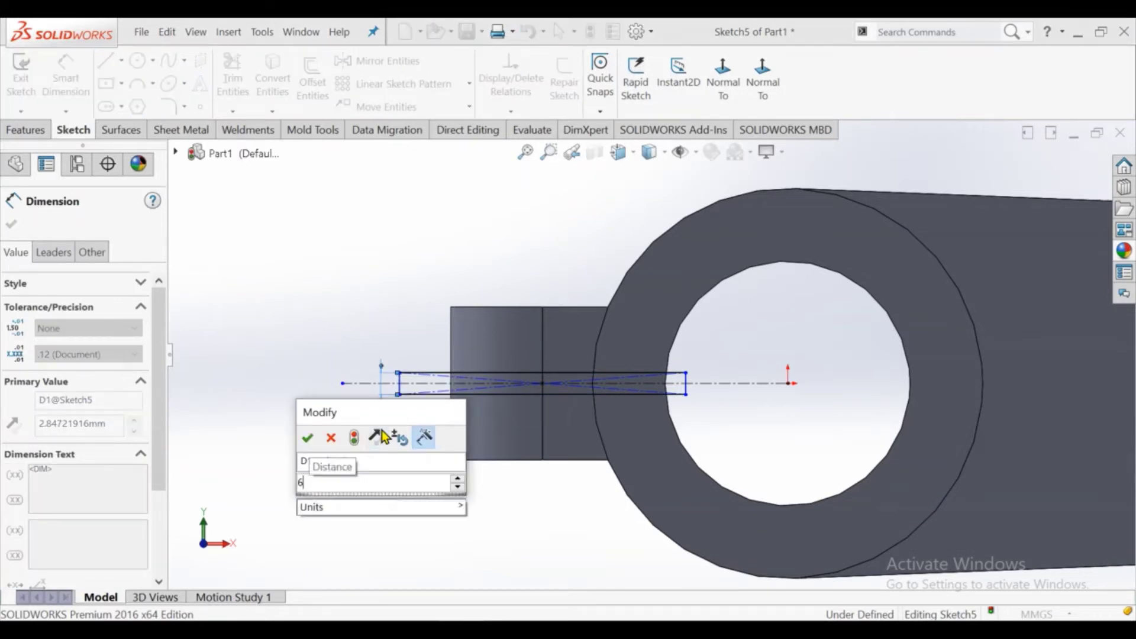
{"action": "key", "text": "Return"}
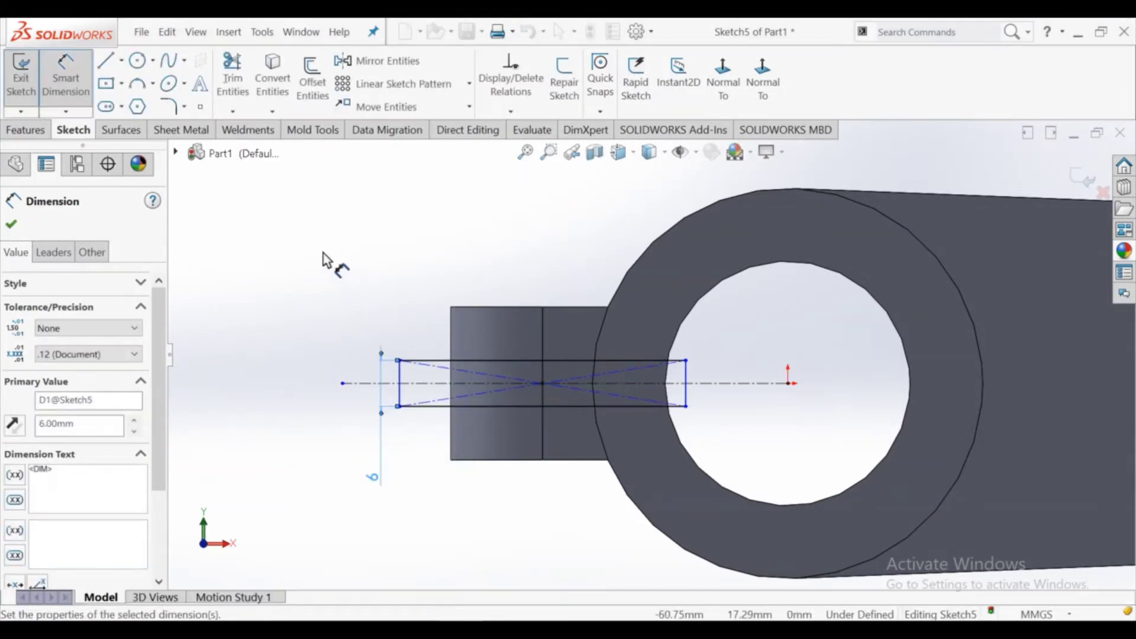
{"action": "left_click", "coordinate": [365, 478]}
{"action": "type", "text": "4"}
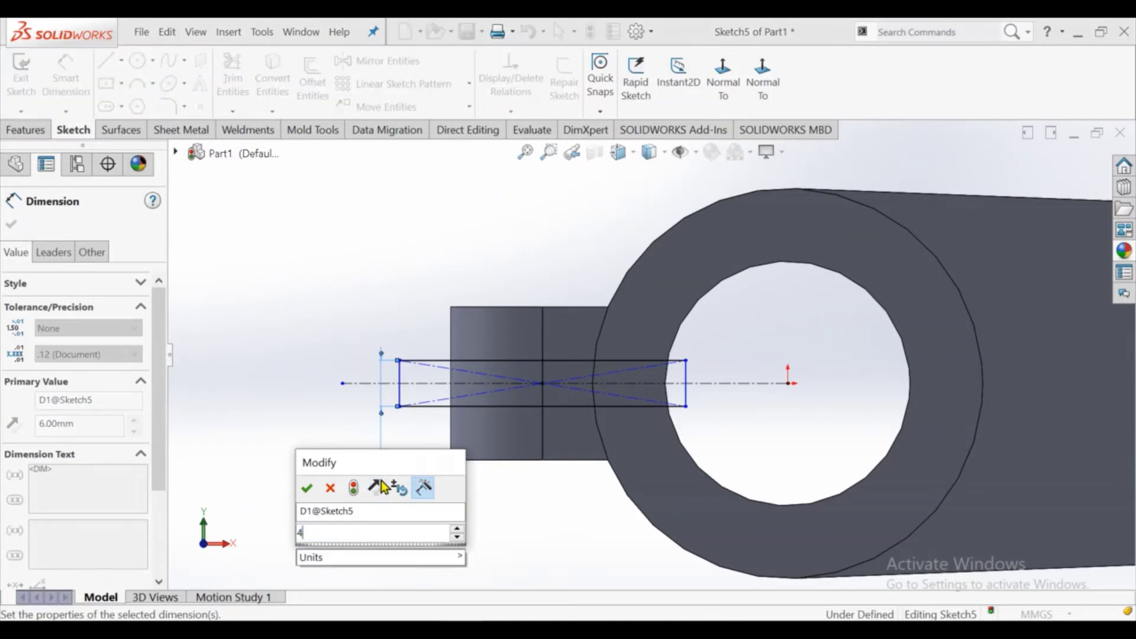
{"action": "key", "text": "Return"}
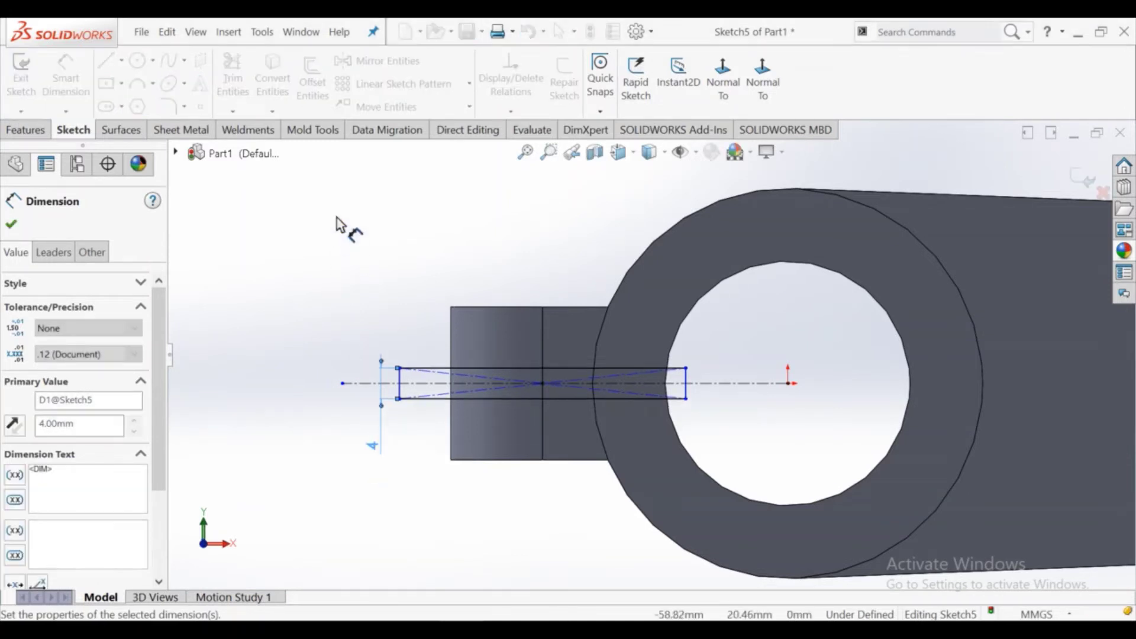
{"action": "right_click", "coordinate": [336, 218]}
{"action": "left_click", "coordinate": [368, 272]}
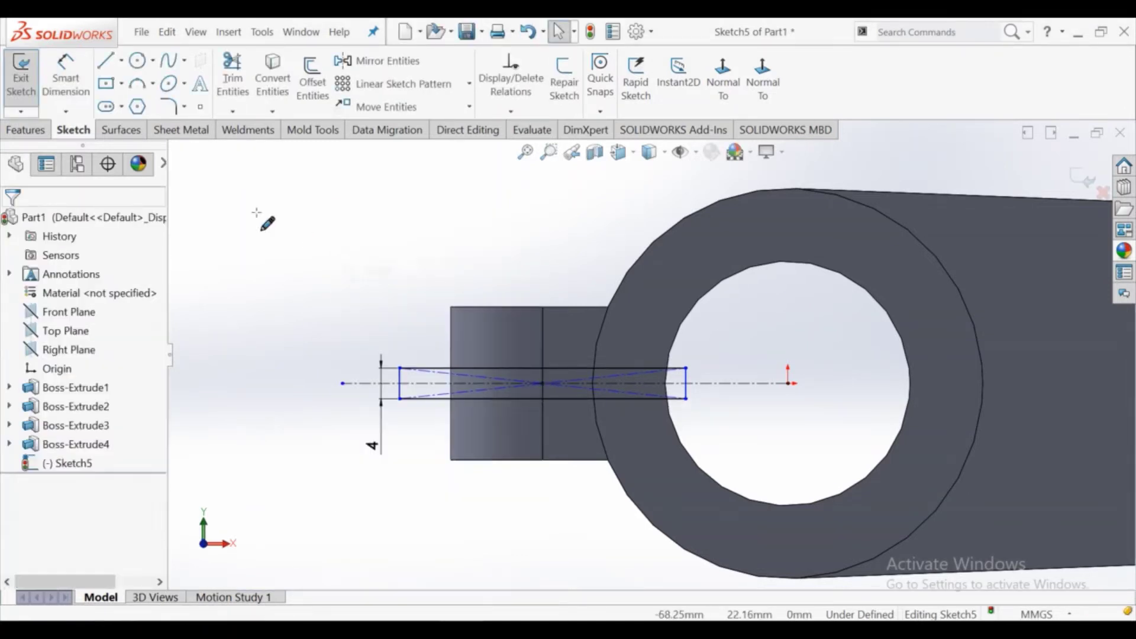
{"action": "left_click", "coordinate": [23, 132]}
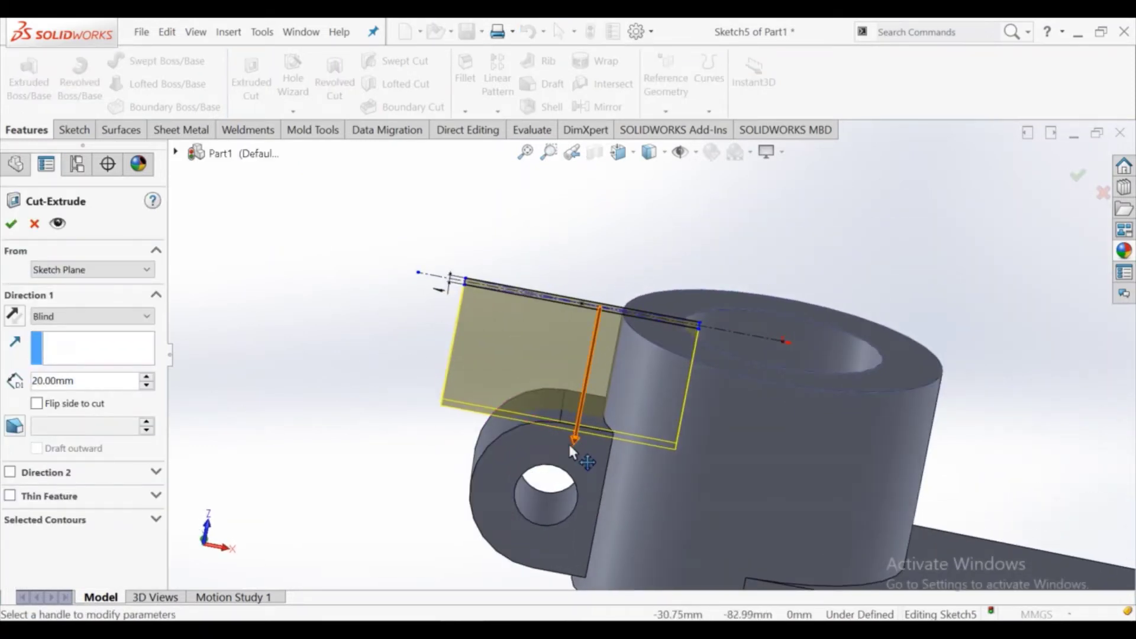
Step: Cut the rectangle 55 mm blind through the lug and ring wall, then view from the front
{"action": "left_click_drag", "start_coordinate": [568, 442], "coordinate": [569, 562]}
{"action": "left_click", "coordinate": [11, 228]}
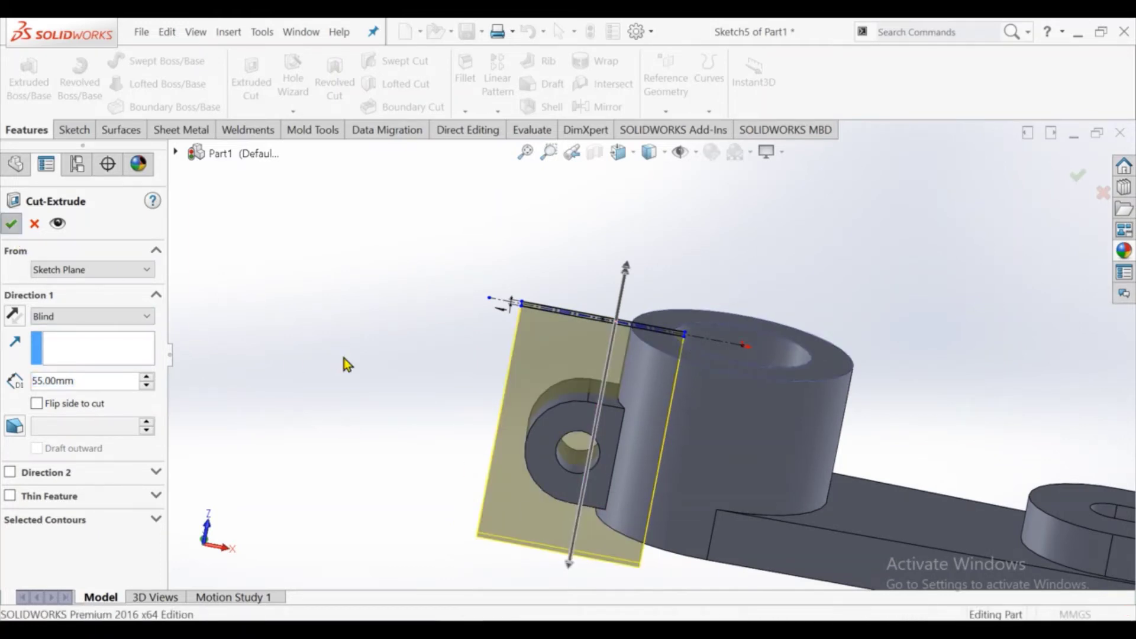
{"action": "key", "text": "ctrl+1"}
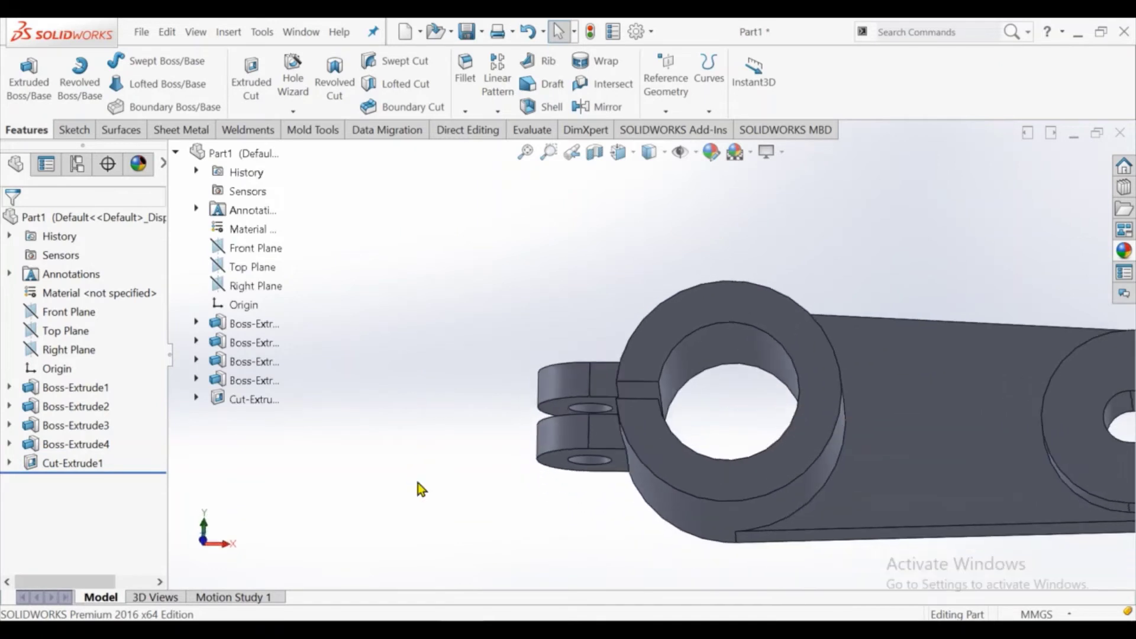
{"action": "scroll", "coordinate": [837, 459], "scroll_direction": "up", "scroll_amount": 3}
{"action": "mouse_move", "coordinate": [855, 457]}
{"action": "middle_mouse_down"}
{"action": "mouse_move", "coordinate": [746, 269]}
{"action": "mouse_move", "coordinate": [1009, 318]}
{"action": "mouse_move", "coordinate": [956, 327]}
{"action": "mouse_move", "coordinate": [857, 399]}
{"action": "mouse_move", "coordinate": [920, 493]}
{"action": "mouse_move", "coordinate": [953, 471]}
{"action": "mouse_move", "coordinate": [929, 401]}
{"action": "mouse_move", "coordinate": [829, 424]}
{"action": "mouse_move", "coordinate": [866, 445]}
{"action": "mouse_move", "coordinate": [971, 558]}
{"action": "mouse_move", "coordinate": [845, 421]}
{"action": "mouse_move", "coordinate": [816, 523]}
{"action": "mouse_move", "coordinate": [735, 454]}
{"action": "mouse_move", "coordinate": [685, 472]}
{"action": "middle_mouse_up"}
{"action": "mouse_move", "coordinate": [779, 408]}
{"action": "middle_mouse_down"}
{"action": "mouse_move", "coordinate": [803, 459]}
{"action": "mouse_move", "coordinate": [434, 278]}
{"action": "middle_mouse_up"}
{"action": "scroll", "coordinate": [345, 362], "scroll_direction": "down", "scroll_amount": 3}
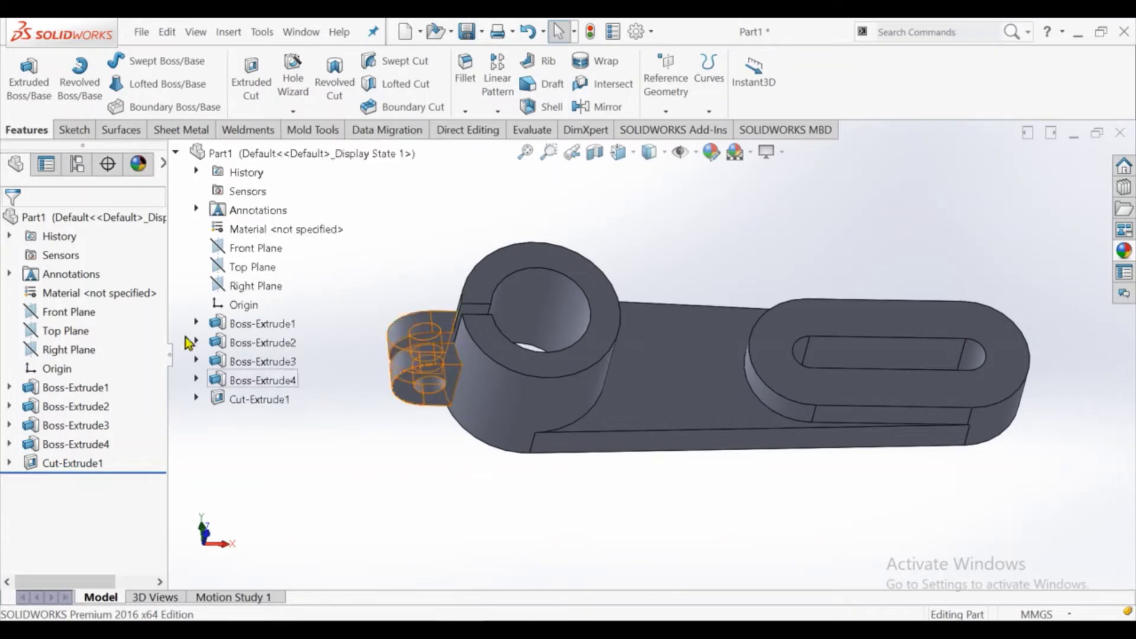
{"action": "right_click", "coordinate": [117, 294]}
Step: Apply Alloy Steel from the steel materials to the part
{"action": "left_click", "coordinate": [169, 280]}
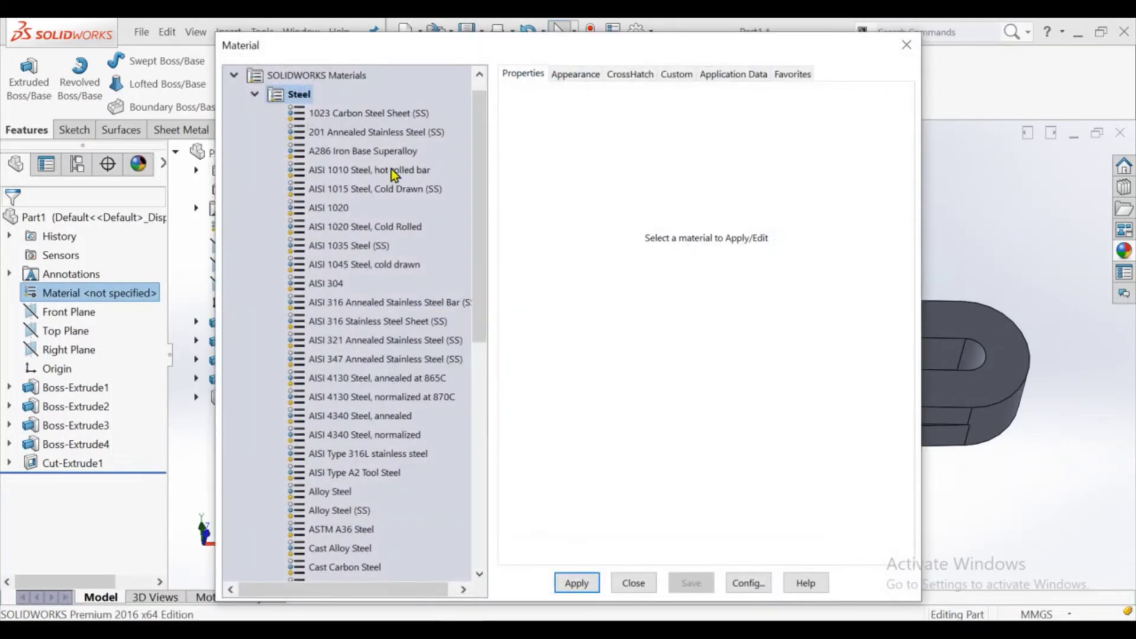
{"action": "left_click", "coordinate": [332, 492]}
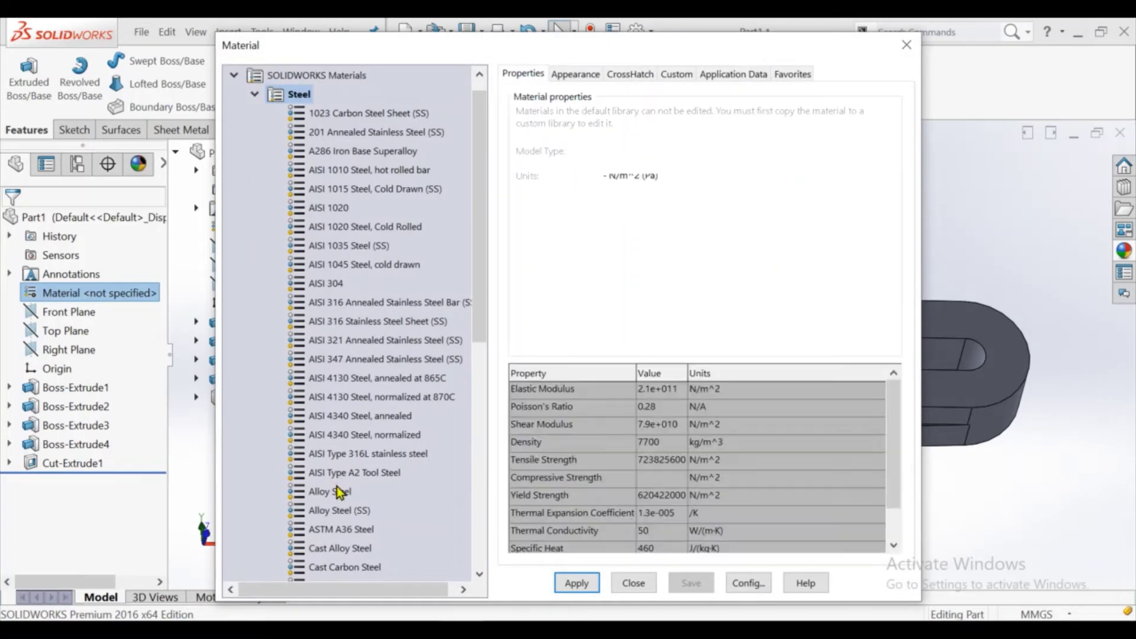
{"action": "left_click", "coordinate": [633, 584]}
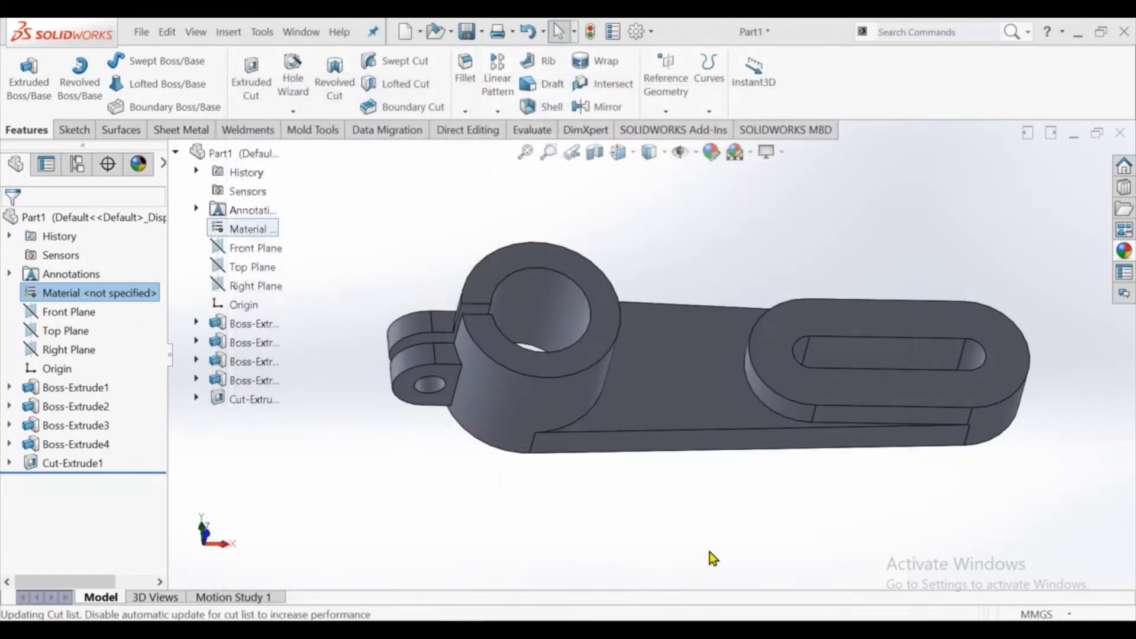
Step: Orbit the part and toggle Hidden Lines Visible, then back to Shaded with Edges
{"action": "mouse_move", "coordinate": [677, 418]}
{"action": "middle_mouse_down"}
{"action": "mouse_move", "coordinate": [520, 456]}
{"action": "mouse_move", "coordinate": [643, 459]}
{"action": "middle_mouse_up"}
{"action": "scroll", "coordinate": [828, 369], "scroll_direction": "up", "scroll_amount": 2}
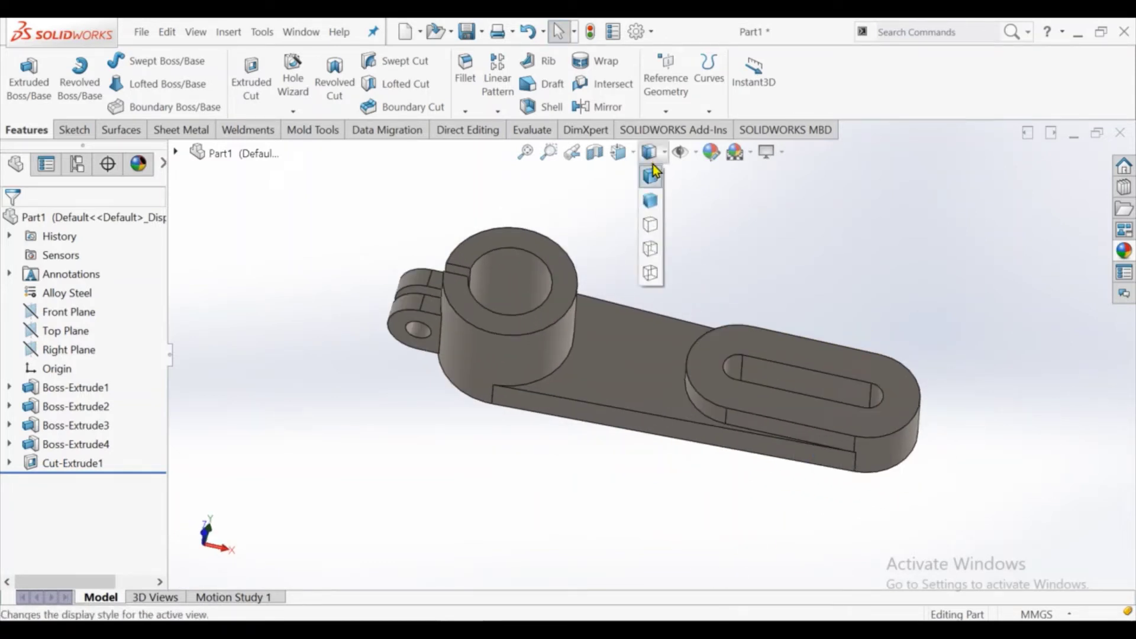
{"action": "left_click", "coordinate": [655, 251]}
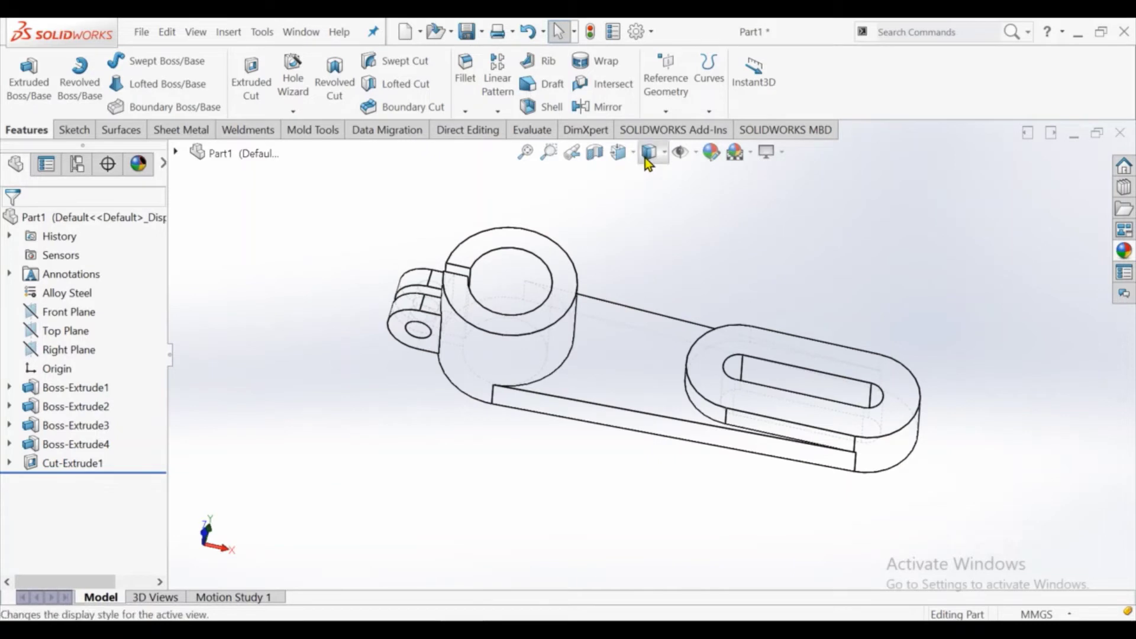
{"action": "left_click", "coordinate": [645, 158]}
{"action": "left_click", "coordinate": [650, 177]}
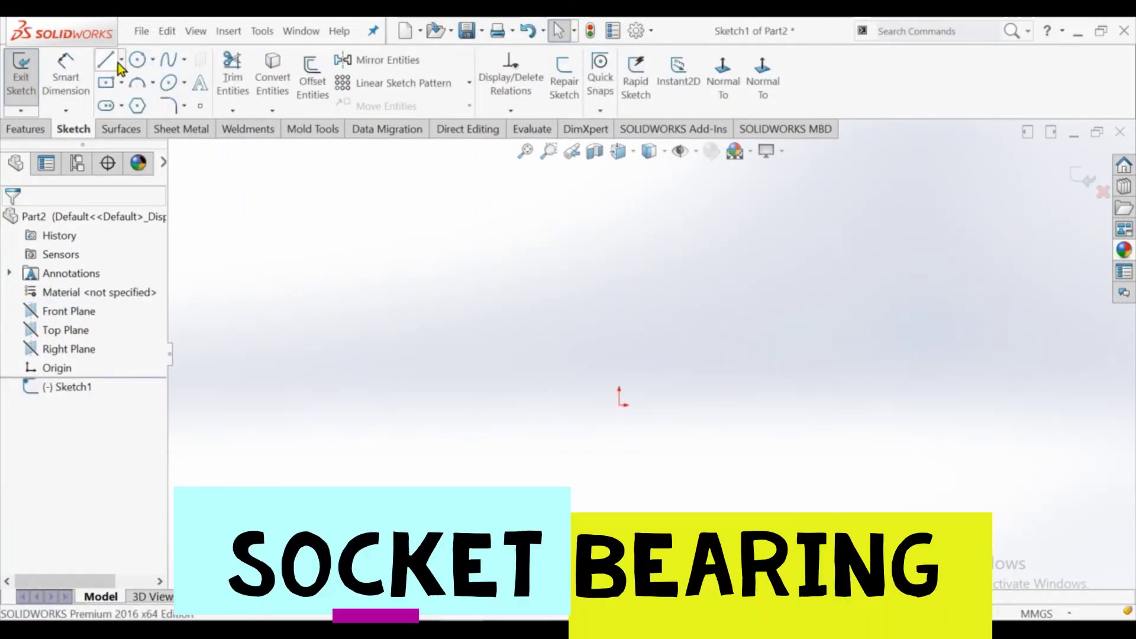
Step: Draw a vertical centreline up from the origin and a horizontal one to its left
{"action": "left_click", "coordinate": [121, 60]}
{"action": "left_click", "coordinate": [133, 104]}
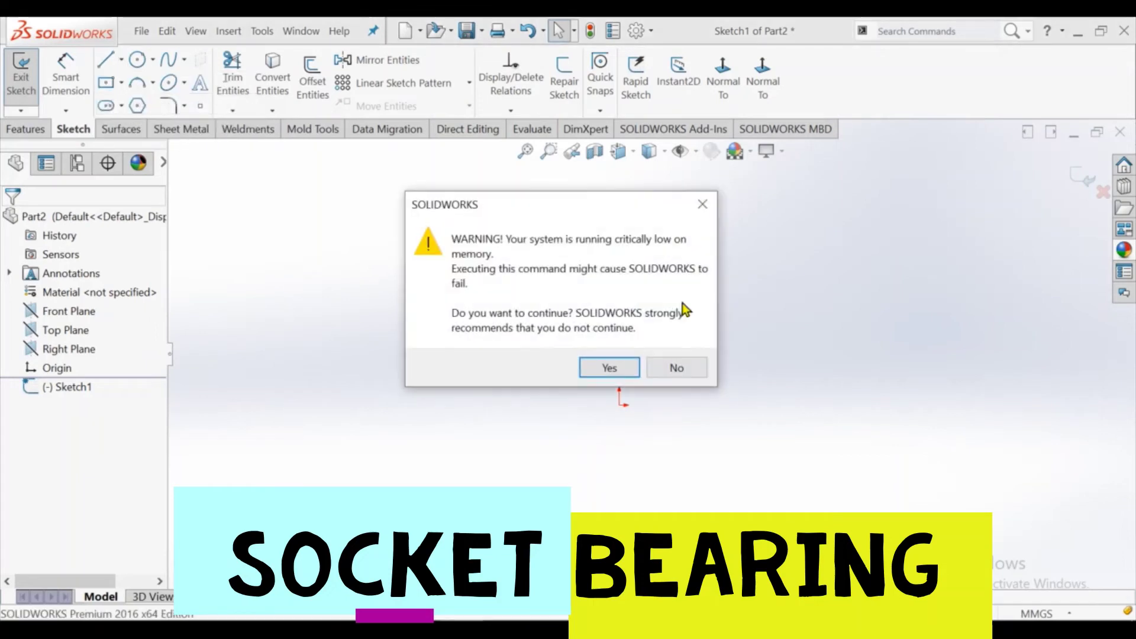
{"action": "left_click", "coordinate": [628, 371]}
{"action": "left_click", "coordinate": [619, 197]}
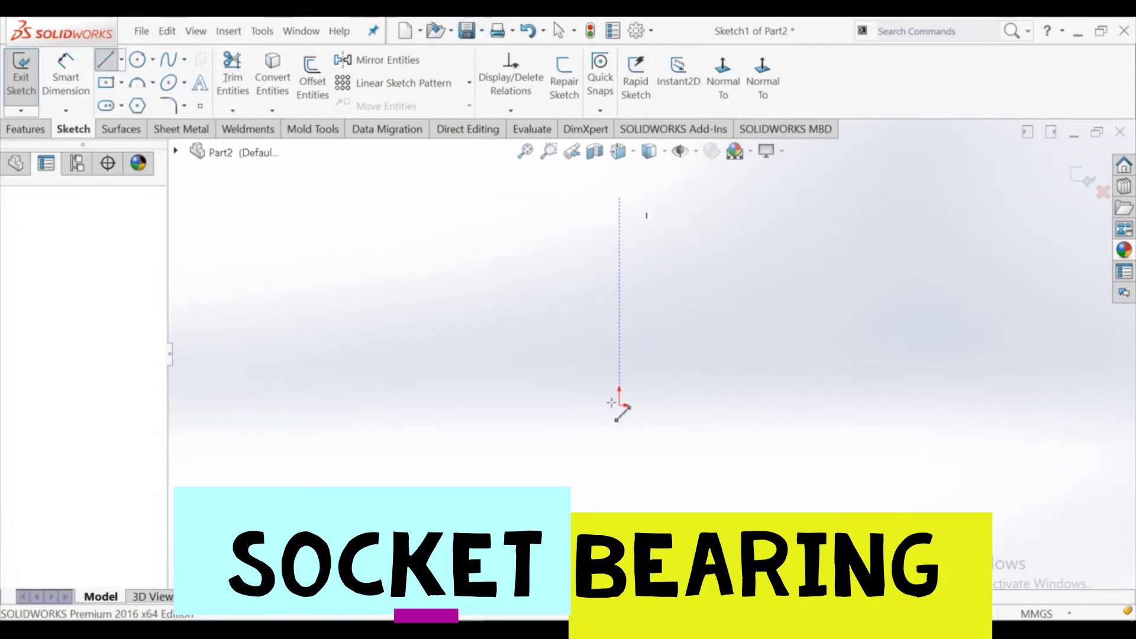
{"action": "left_click", "coordinate": [619, 404]}
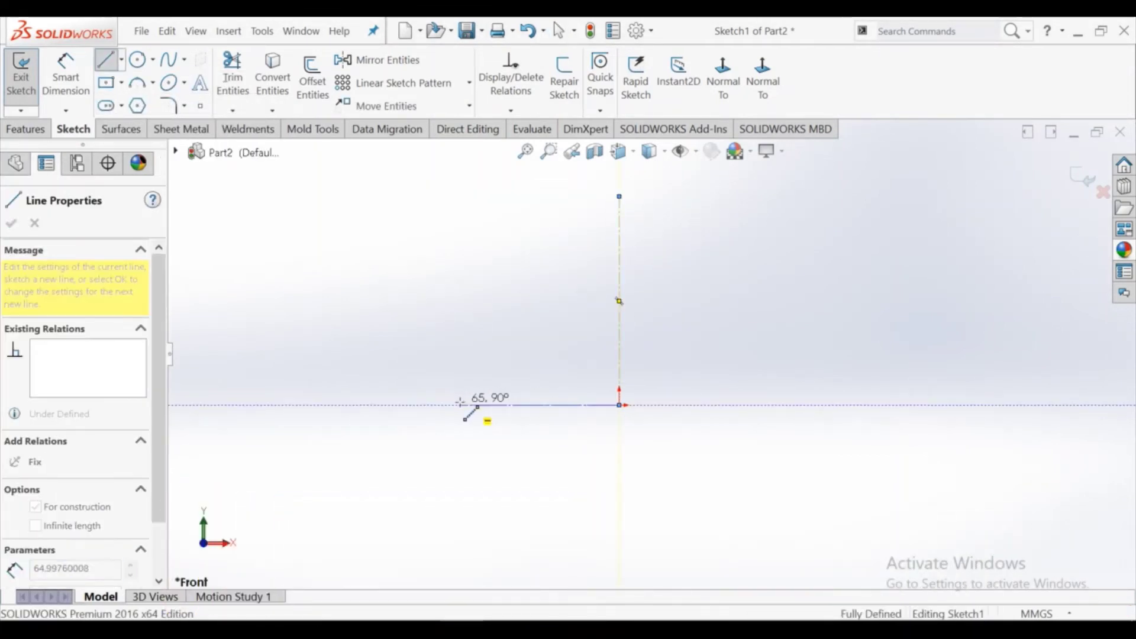
{"action": "left_click", "coordinate": [461, 405]}
{"action": "right_click", "coordinate": [465, 395]}
{"action": "left_click", "coordinate": [516, 413]}
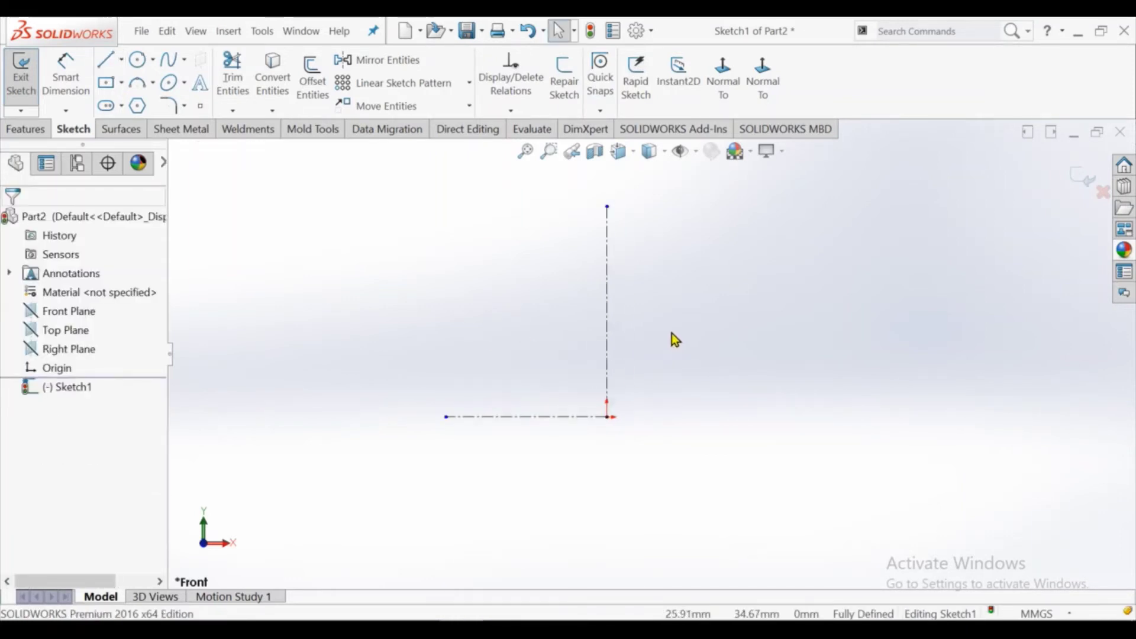
Step: Dimension the centrelines: 62 mm for the vertical and 38 mm for the horizontal
{"action": "left_click", "coordinate": [68, 96]}
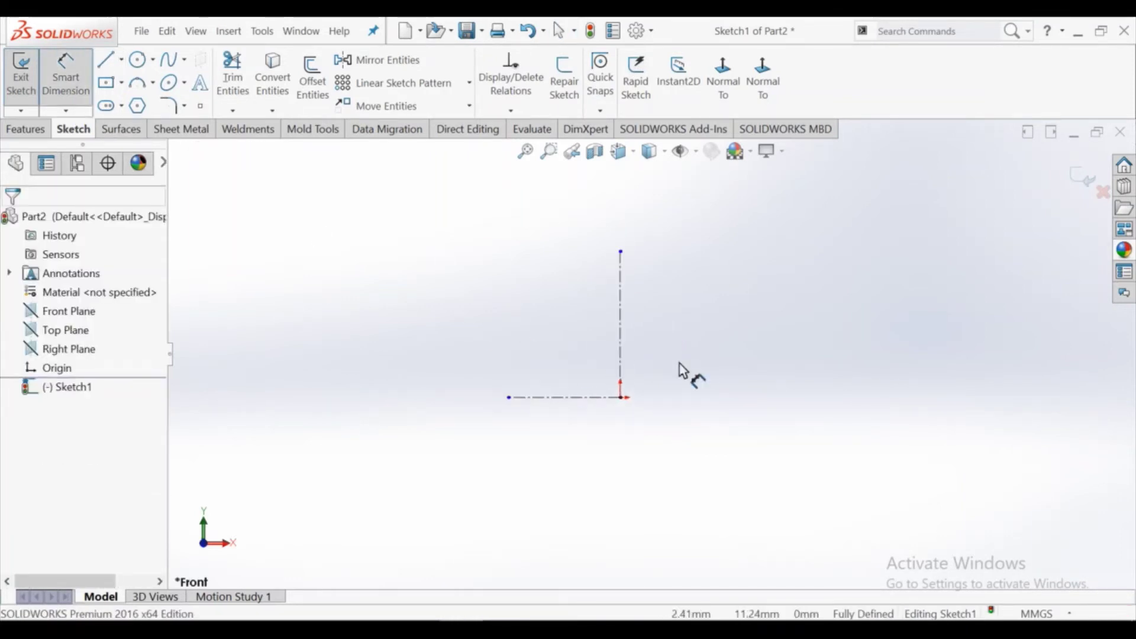
{"action": "left_click", "coordinate": [621, 290]}
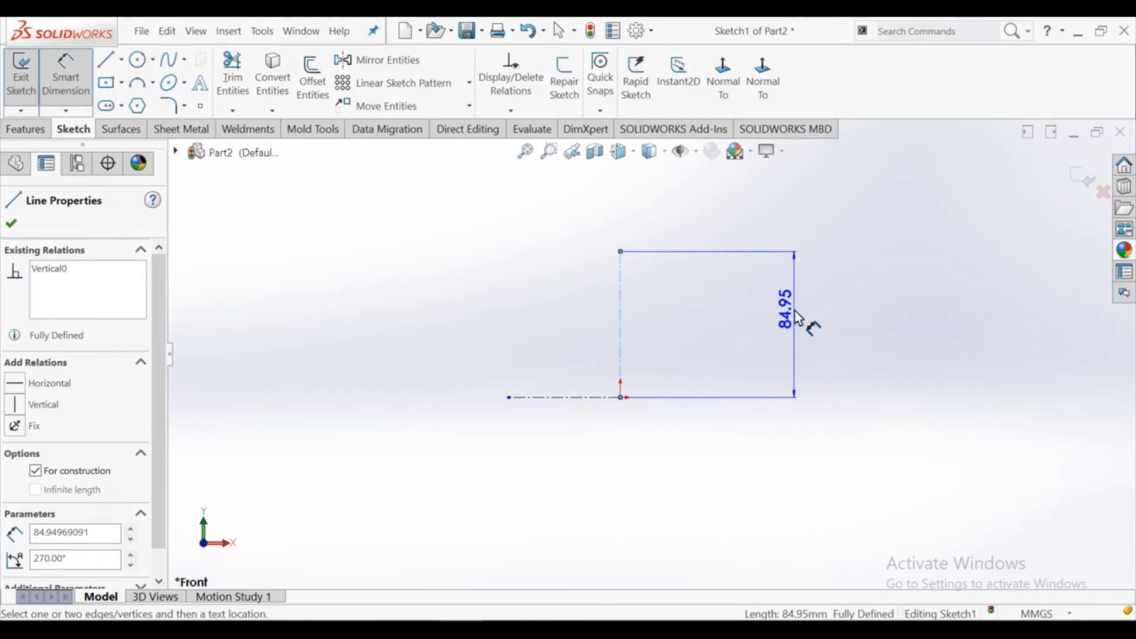
{"action": "left_click", "coordinate": [796, 324]}
{"action": "type", "text": "62"}
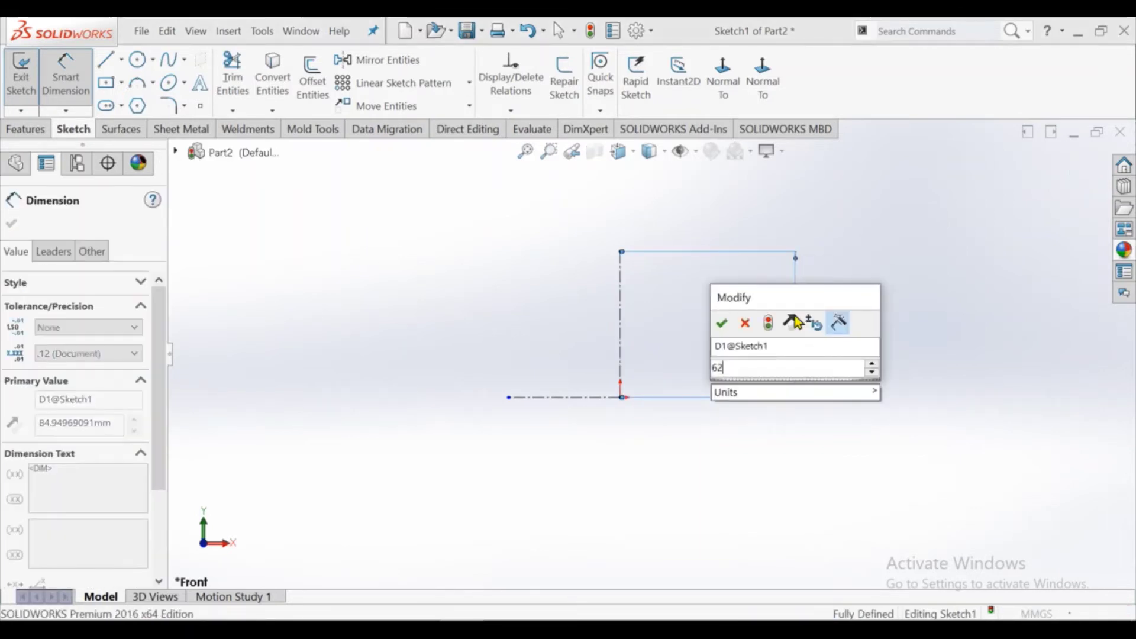
{"action": "key", "text": "Return"}
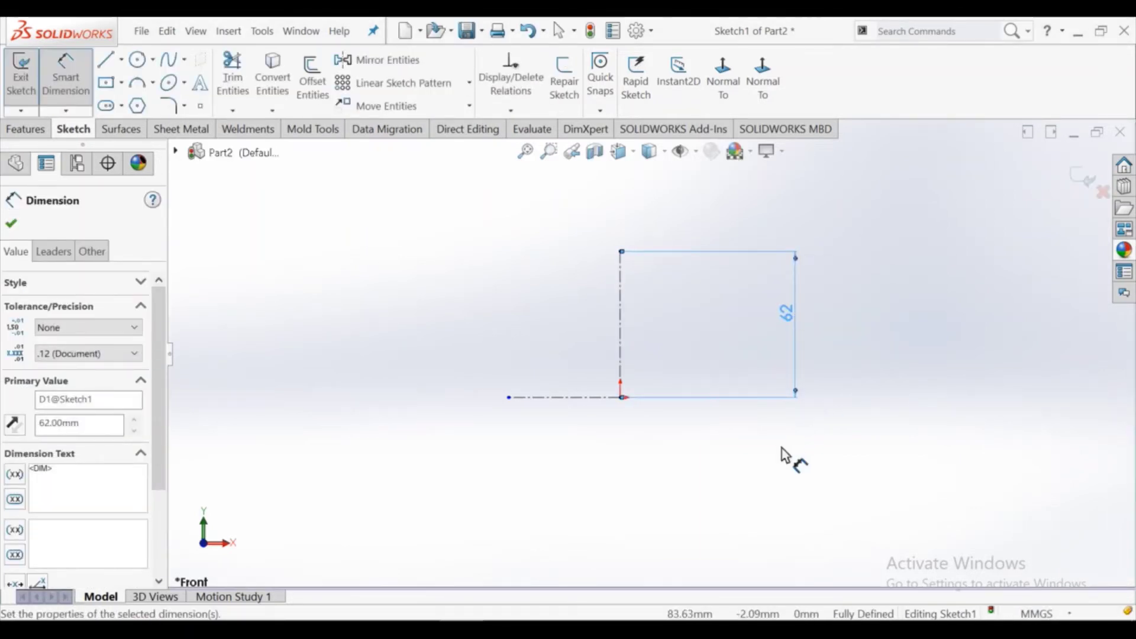
{"action": "left_click", "coordinate": [601, 398]}
{"action": "left_click", "coordinate": [583, 502]}
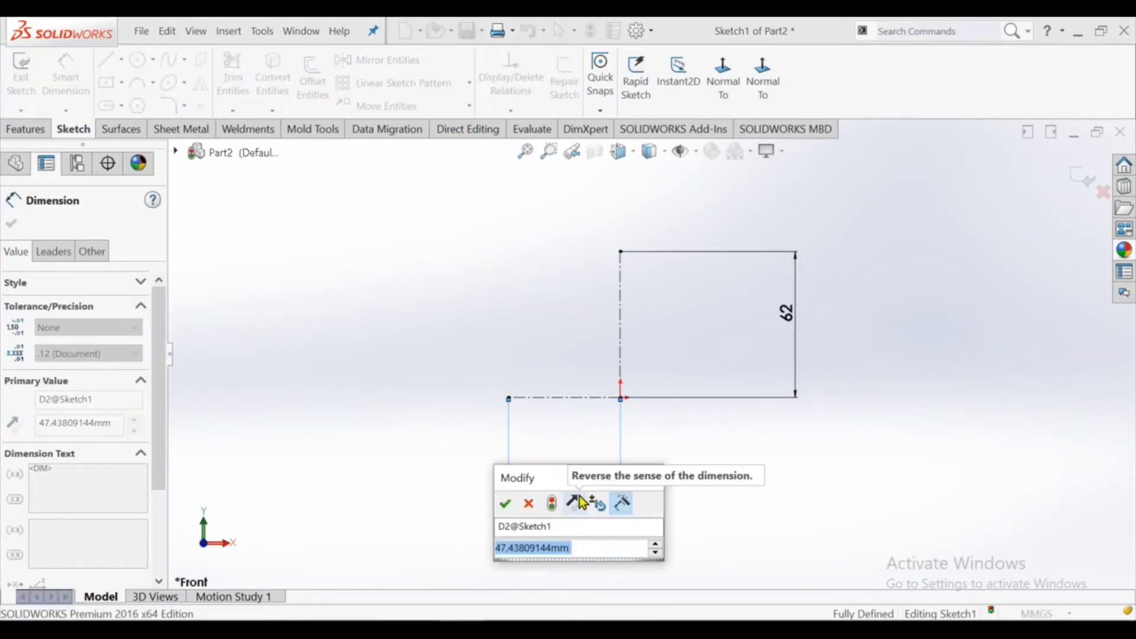
{"action": "type", "text": "38"}
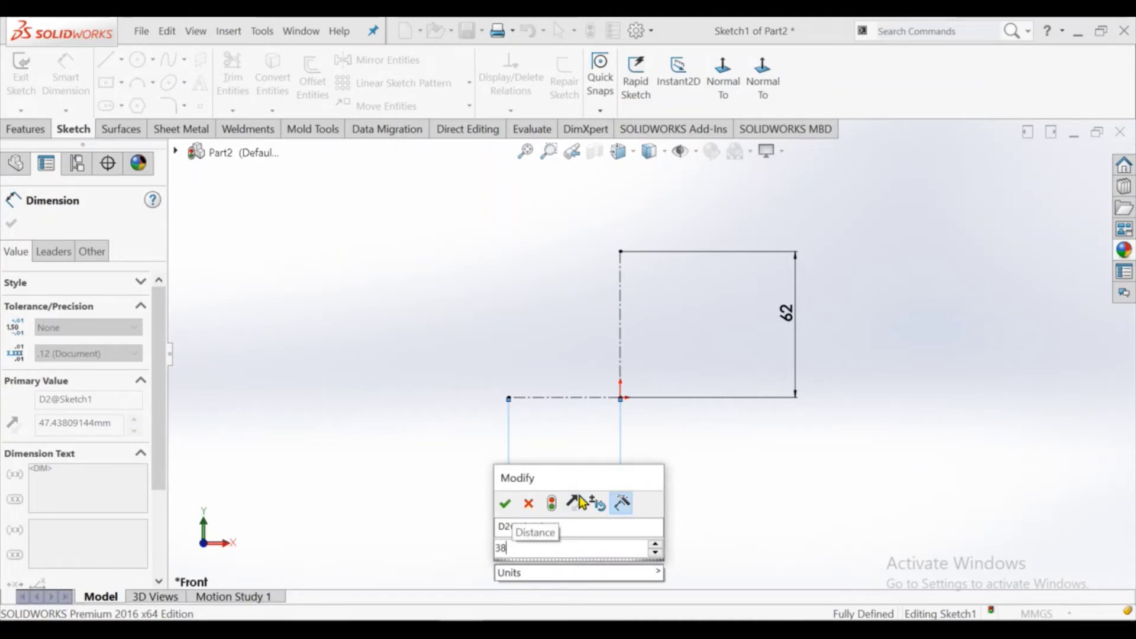
{"action": "key", "text": "Return"}
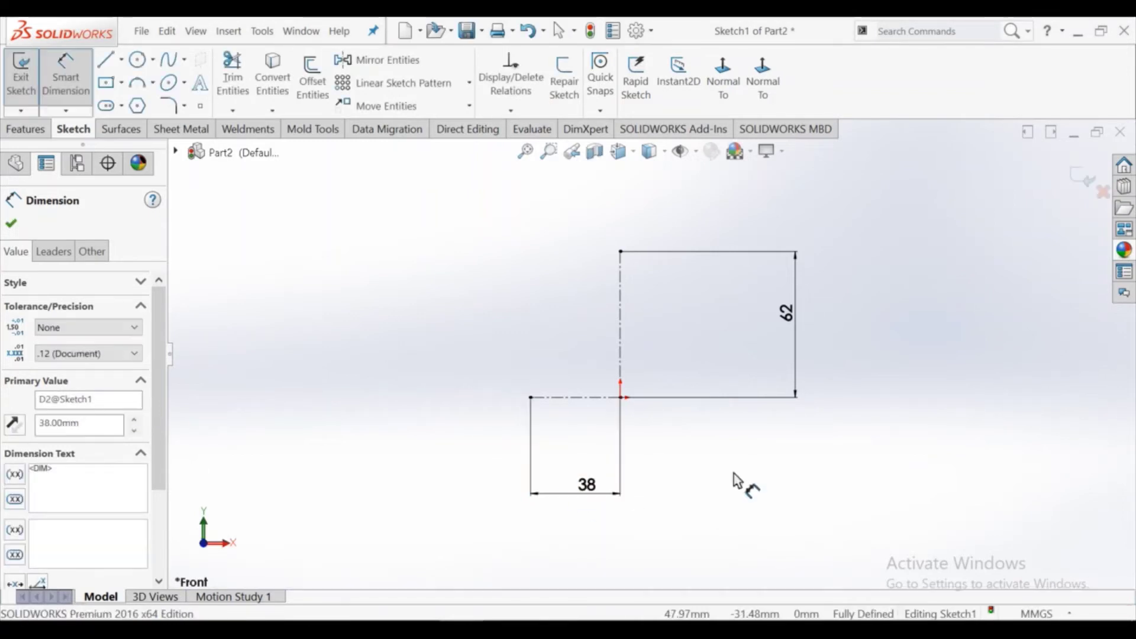
{"action": "right_click", "coordinate": [737, 480]}
{"action": "left_click", "coordinate": [784, 233]}
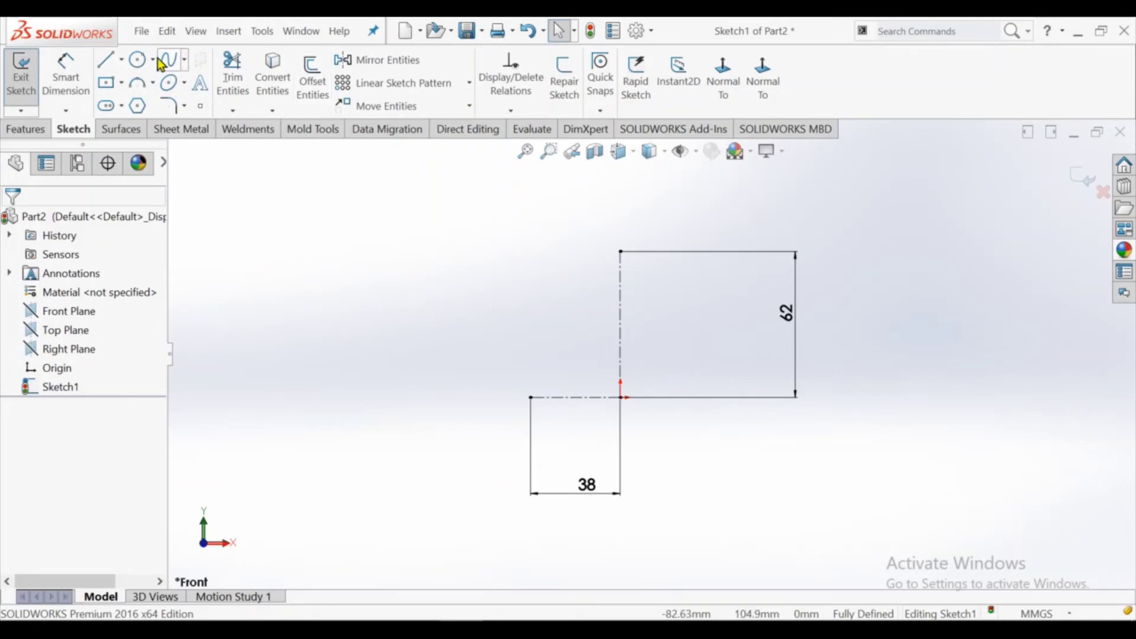
Step: Draw circles centred on the top and left ends of the centrelines
{"action": "left_click", "coordinate": [138, 59]}
{"action": "left_click", "coordinate": [621, 251]}
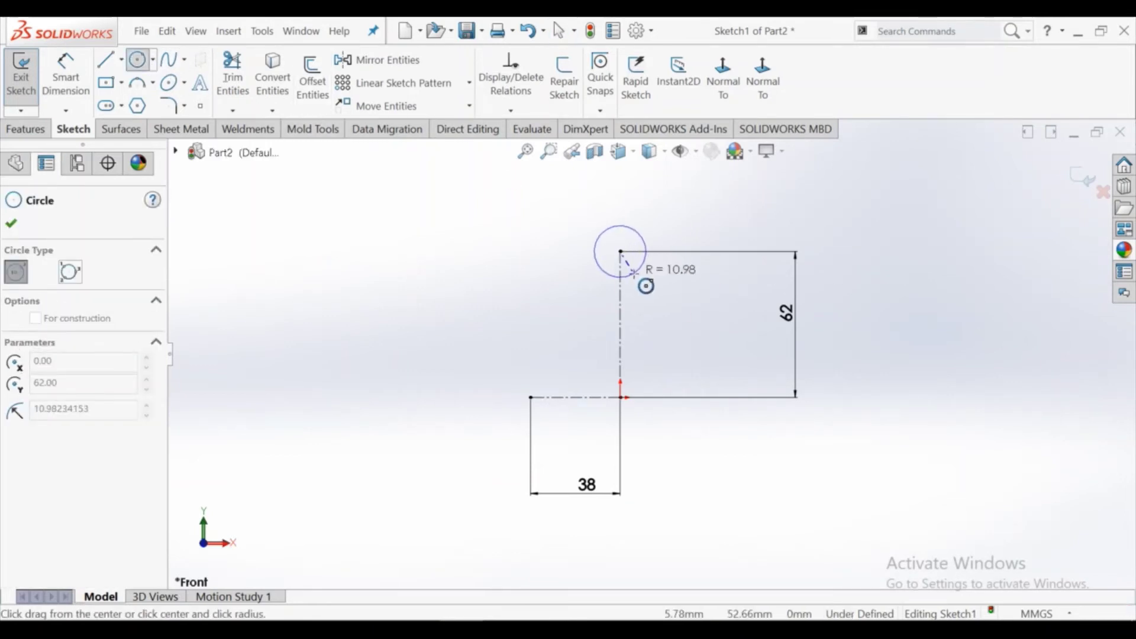
{"action": "left_click", "coordinate": [634, 273]}
{"action": "left_click", "coordinate": [524, 397]}
{"action": "left_click", "coordinate": [540, 415]}
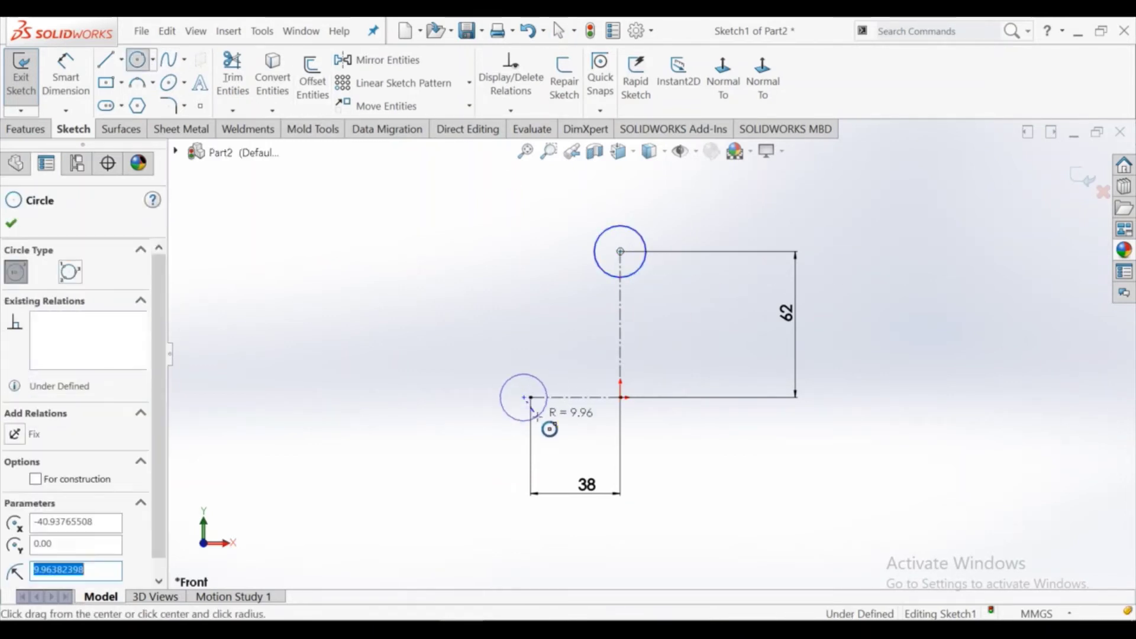
{"action": "right_click", "coordinate": [532, 414]}
{"action": "left_click", "coordinate": [530, 430]}
{"action": "key", "text": "Escape"}
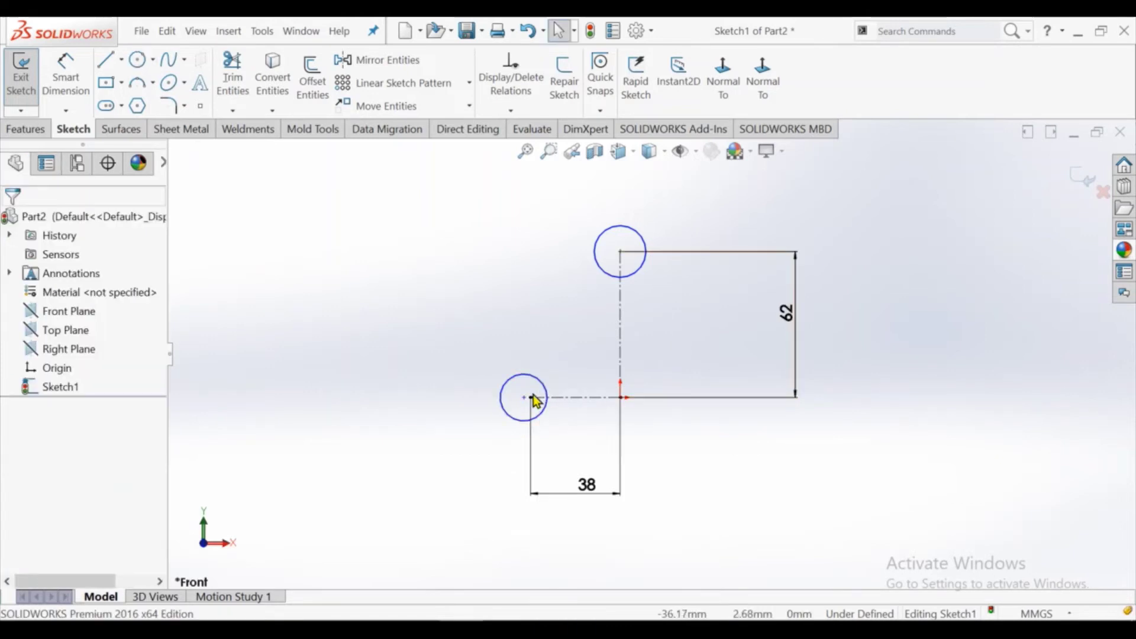
{"action": "left_click_drag", "start_coordinate": [524, 398], "coordinate": [531, 398]}
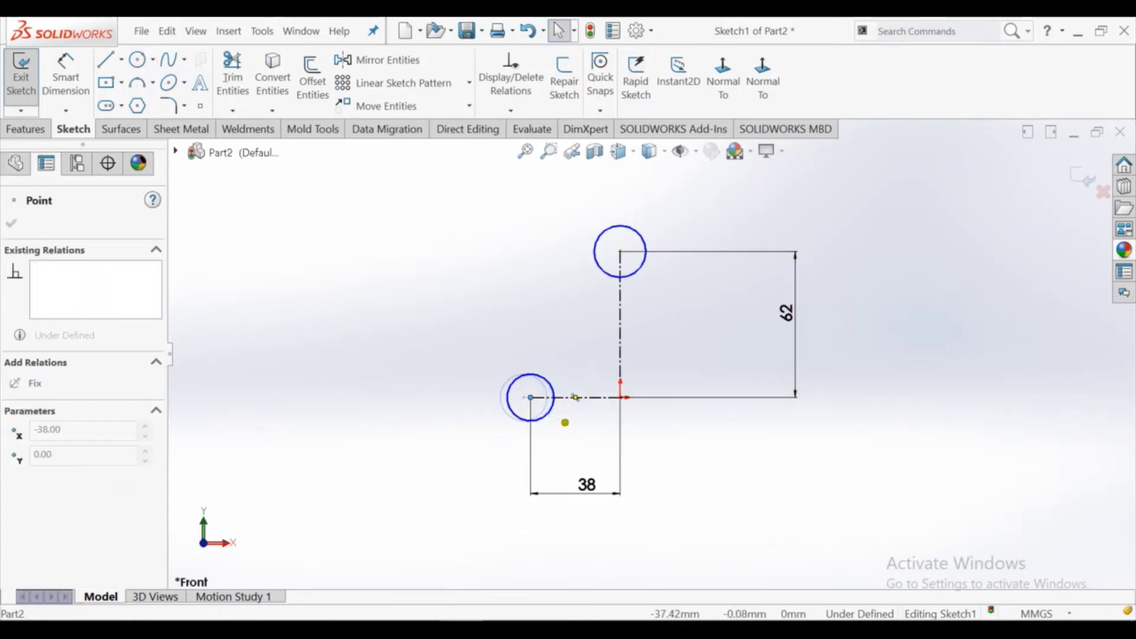
{"action": "left_click", "coordinate": [441, 299]}
{"action": "scroll", "coordinate": [663, 322], "scroll_direction": "up", "scroll_amount": 1}
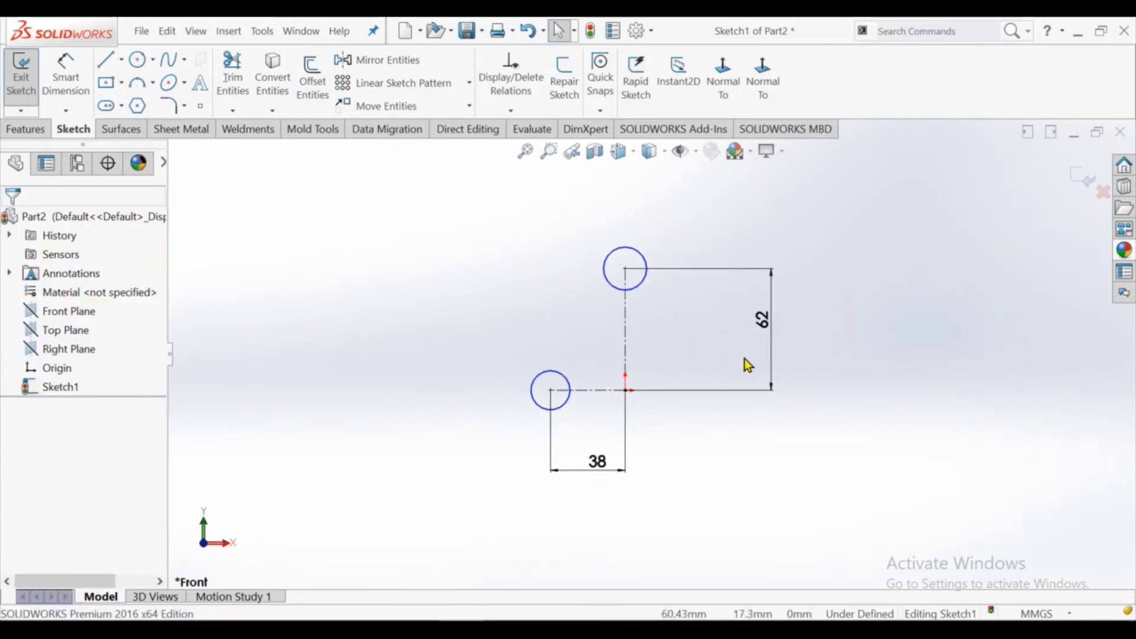
Step: Dimension the top circle to a 28 mm diameter
{"action": "left_click", "coordinate": [89, 77]}
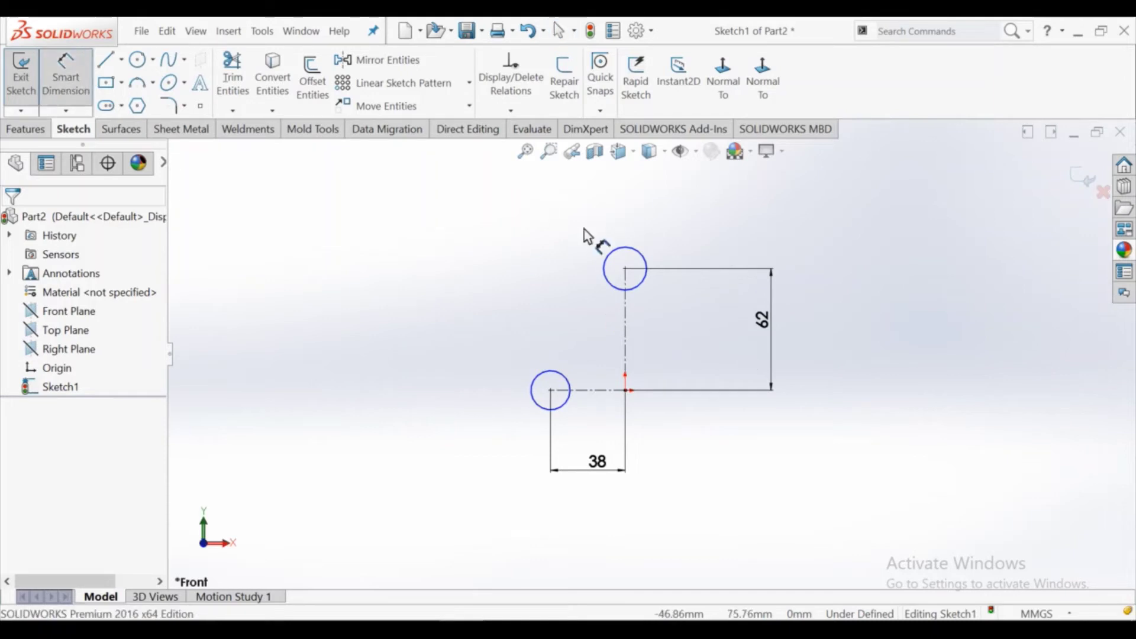
{"action": "left_click", "coordinate": [645, 262]}
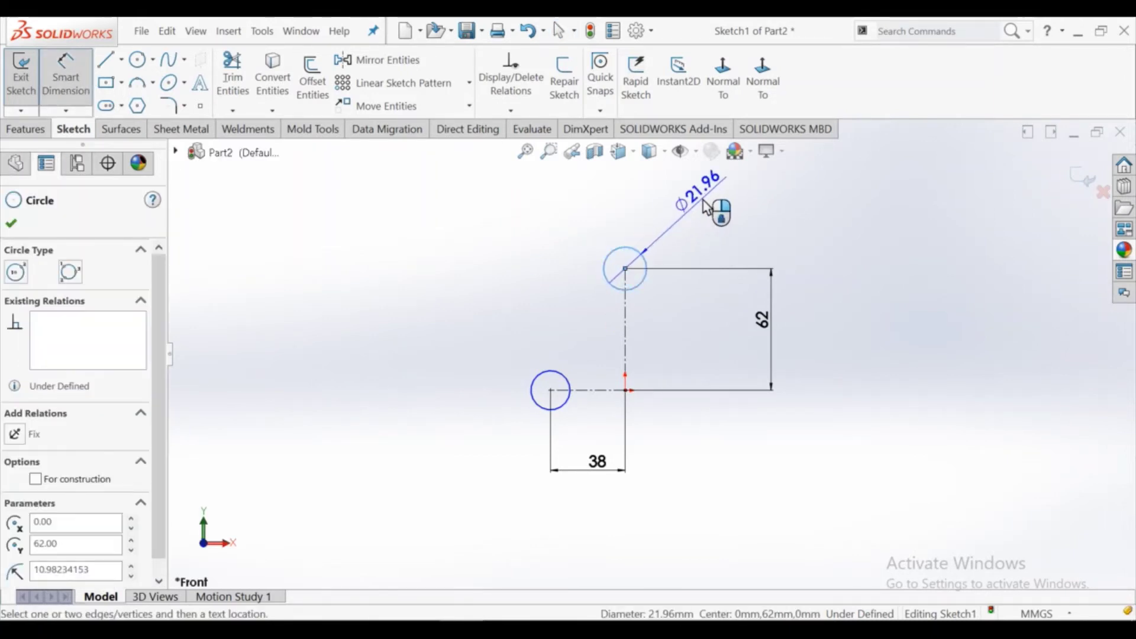
{"action": "left_click", "coordinate": [707, 207]}
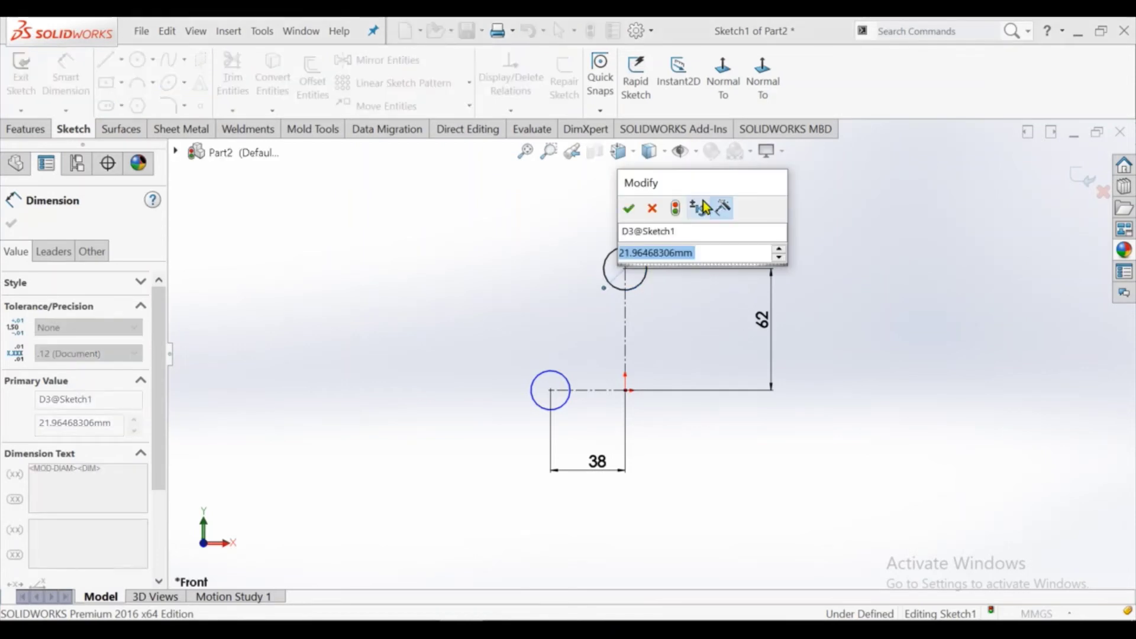
{"action": "type", "text": "2"}
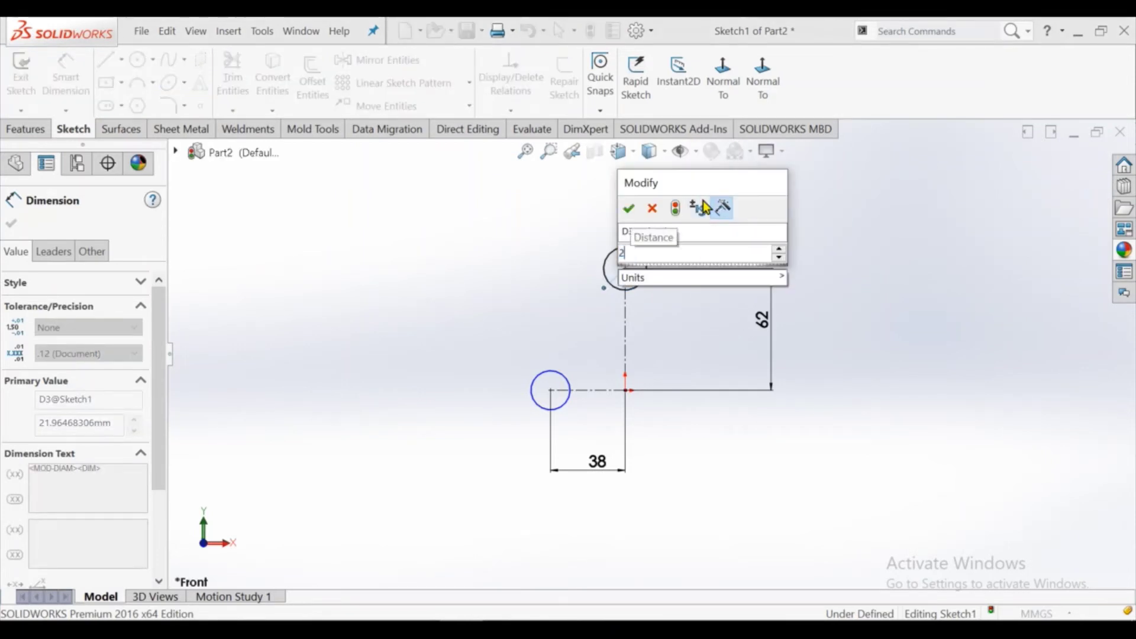
{"action": "type", "text": "8"}
{"action": "key", "text": "Return"}
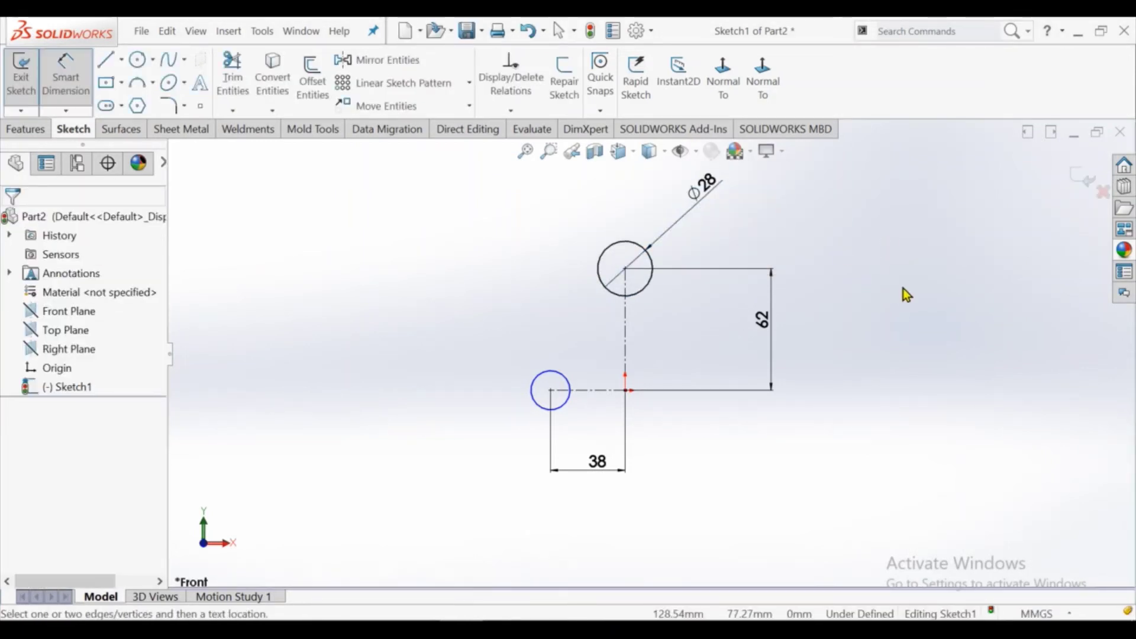
{"action": "right_click", "coordinate": [905, 295]}
{"action": "left_click", "coordinate": [909, 294]}
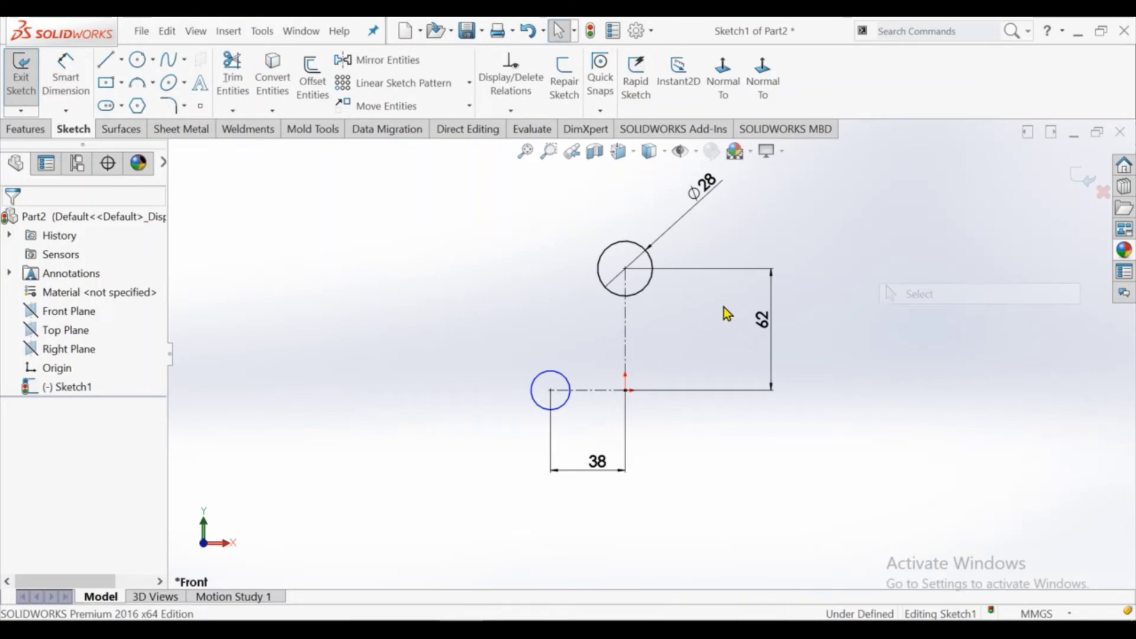
Step: Add an Equal relation between the top and left circles
{"action": "left_click", "coordinate": [599, 281]}
{"action": "left_click", "coordinate": [540, 385], "text": "ctrl"}
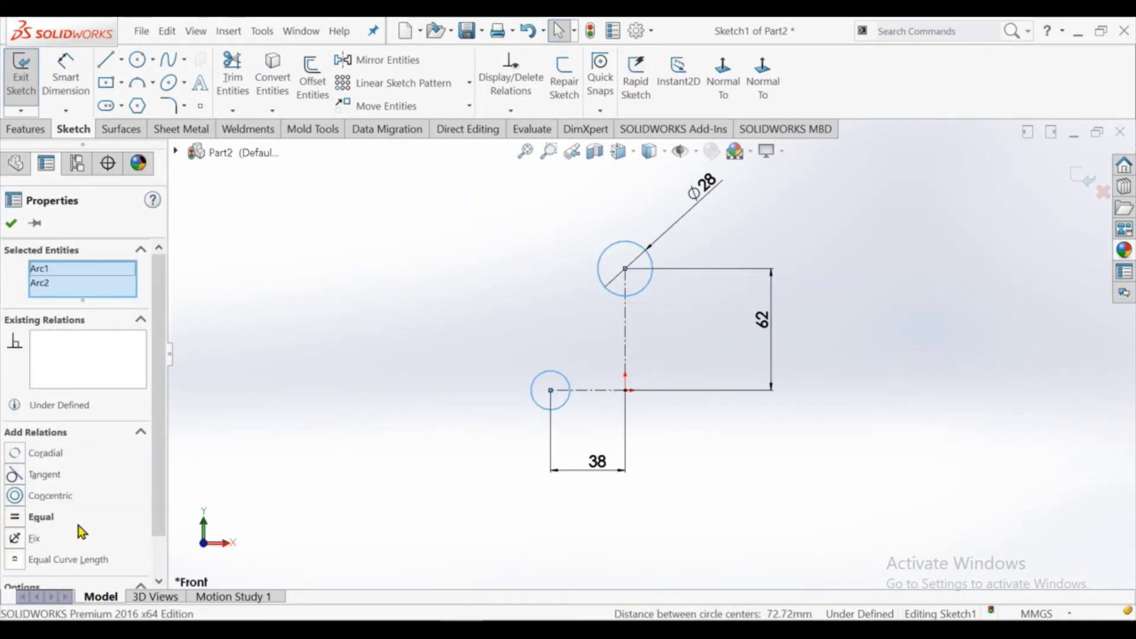
{"action": "left_click", "coordinate": [42, 517]}
{"action": "left_click", "coordinate": [294, 352]}
Step: Mirror the left circle about the vertical centreline to create a right circle
{"action": "left_click", "coordinate": [290, 77]}
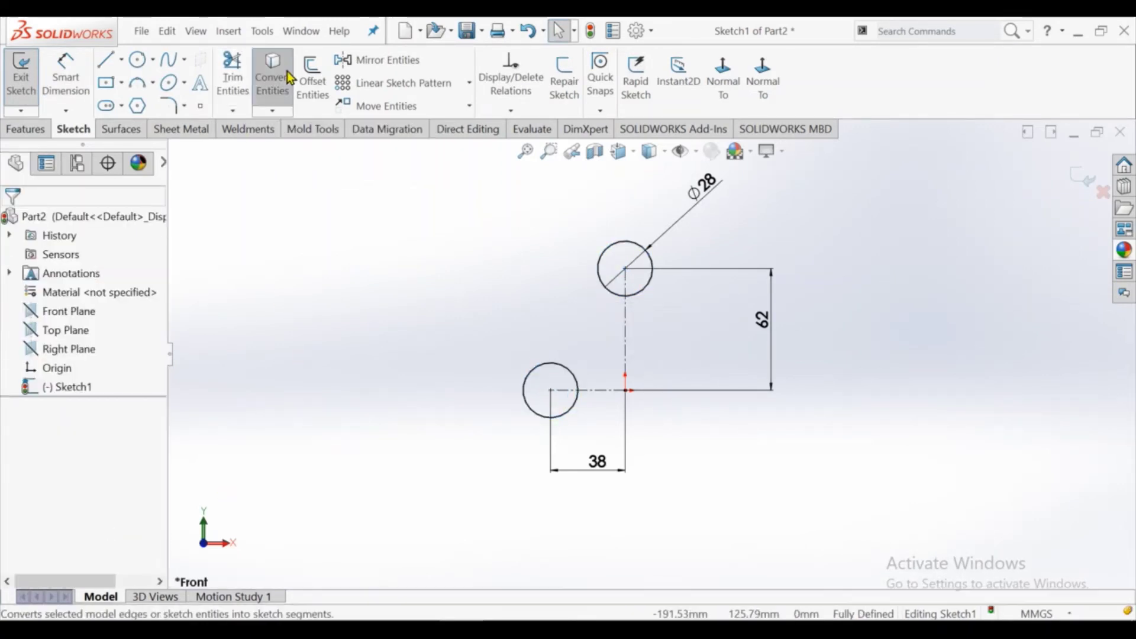
{"action": "left_click", "coordinate": [33, 230]}
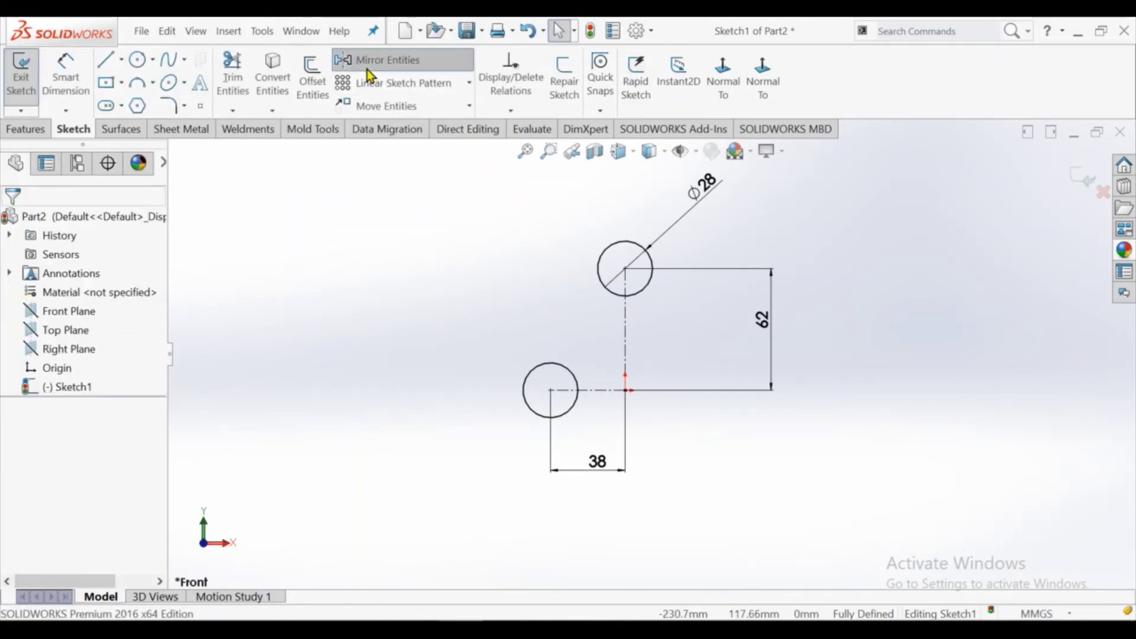
{"action": "left_click", "coordinate": [373, 61]}
{"action": "left_click", "coordinate": [569, 373]}
{"action": "left_click", "coordinate": [140, 431]}
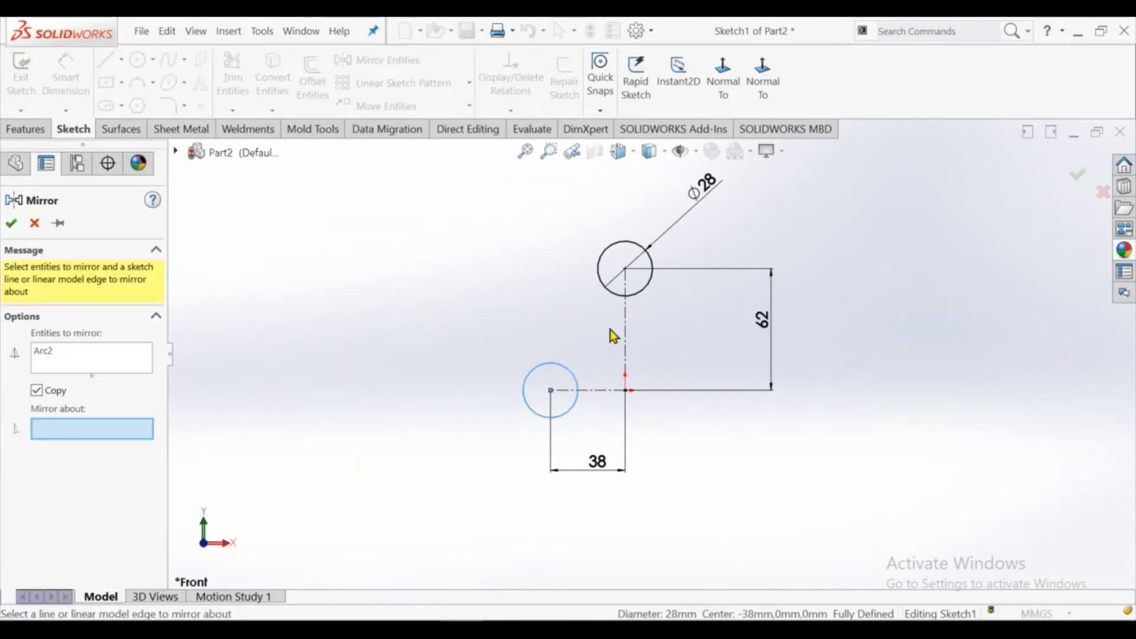
{"action": "left_click", "coordinate": [626, 343]}
{"action": "left_click", "coordinate": [12, 224]}
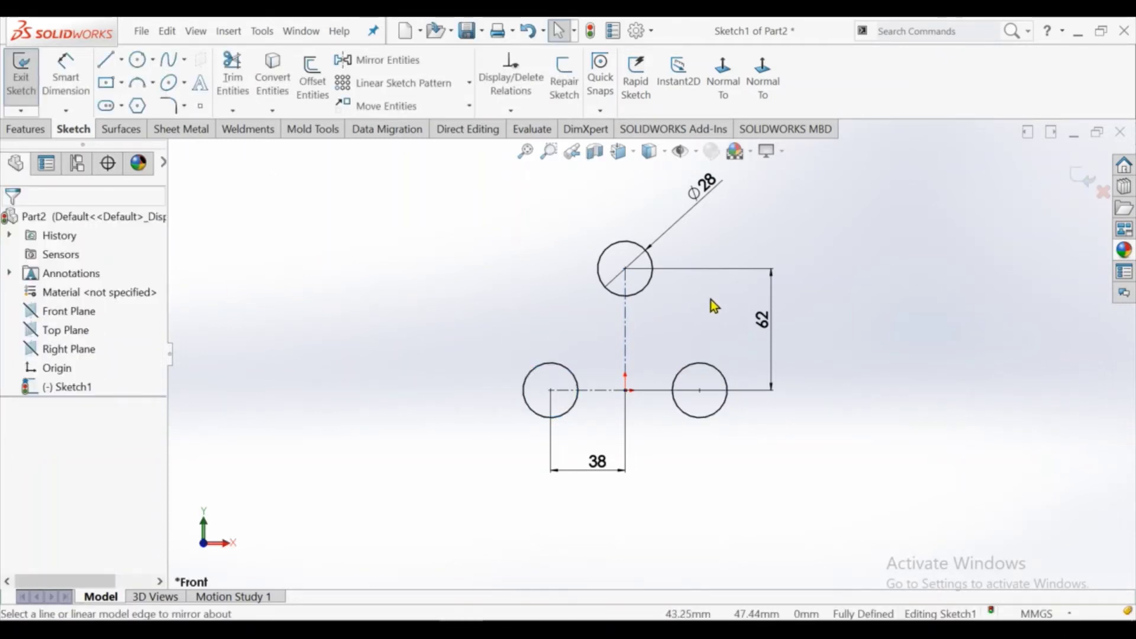
Step: Draw small concentric circles inside the left, top and right circles
{"action": "scroll", "coordinate": [711, 300], "scroll_direction": "down", "scroll_amount": 1}
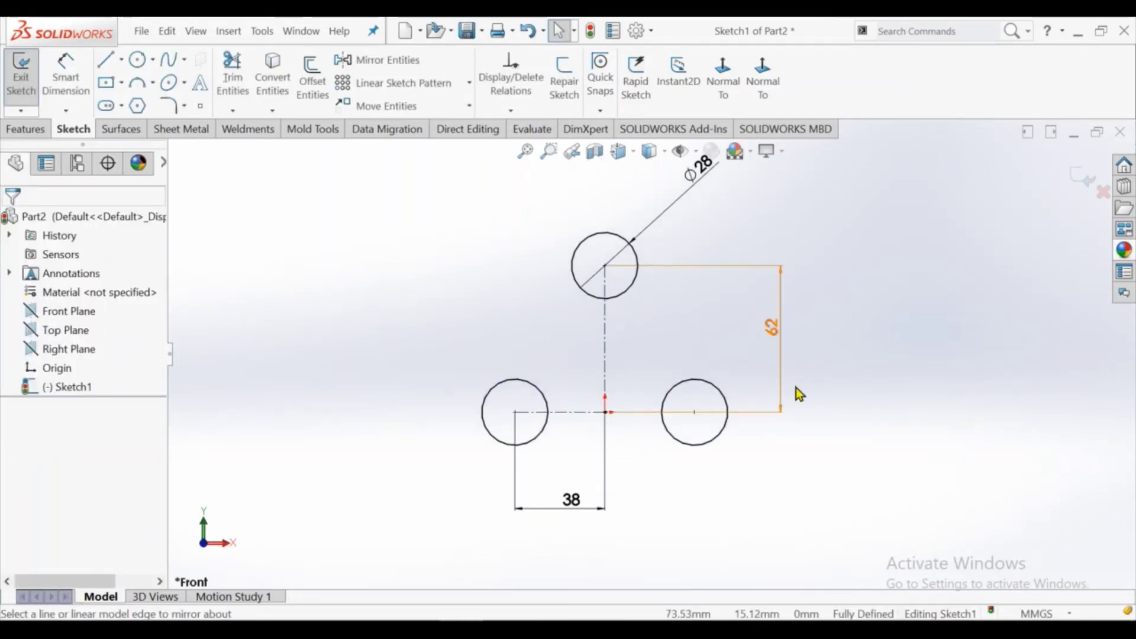
{"action": "left_click", "coordinate": [138, 60]}
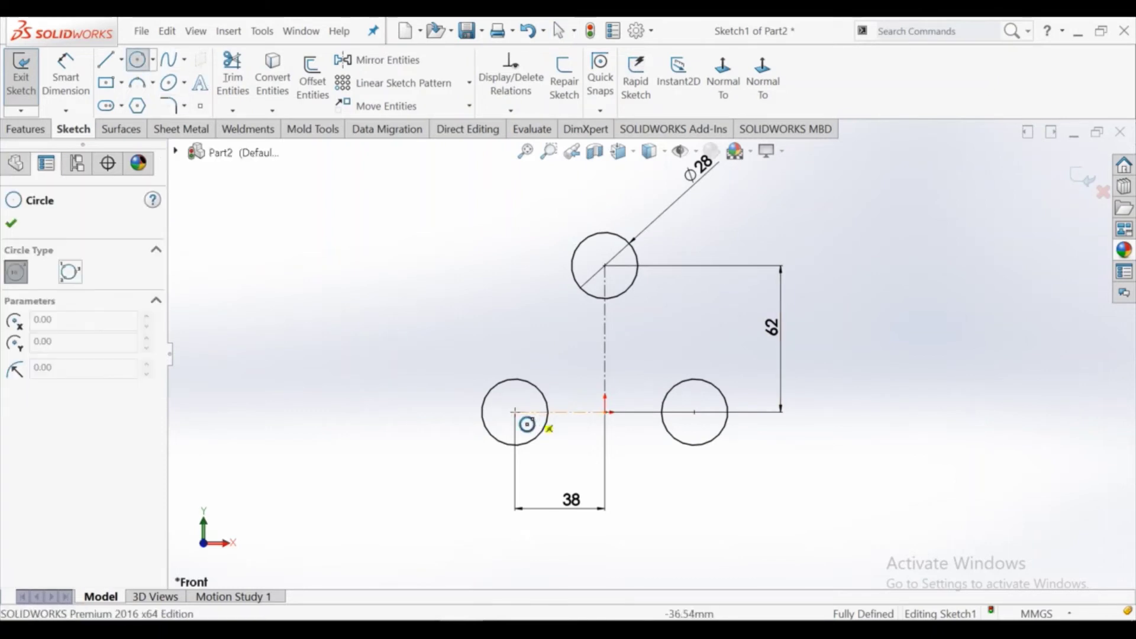
{"action": "left_click", "coordinate": [515, 412]}
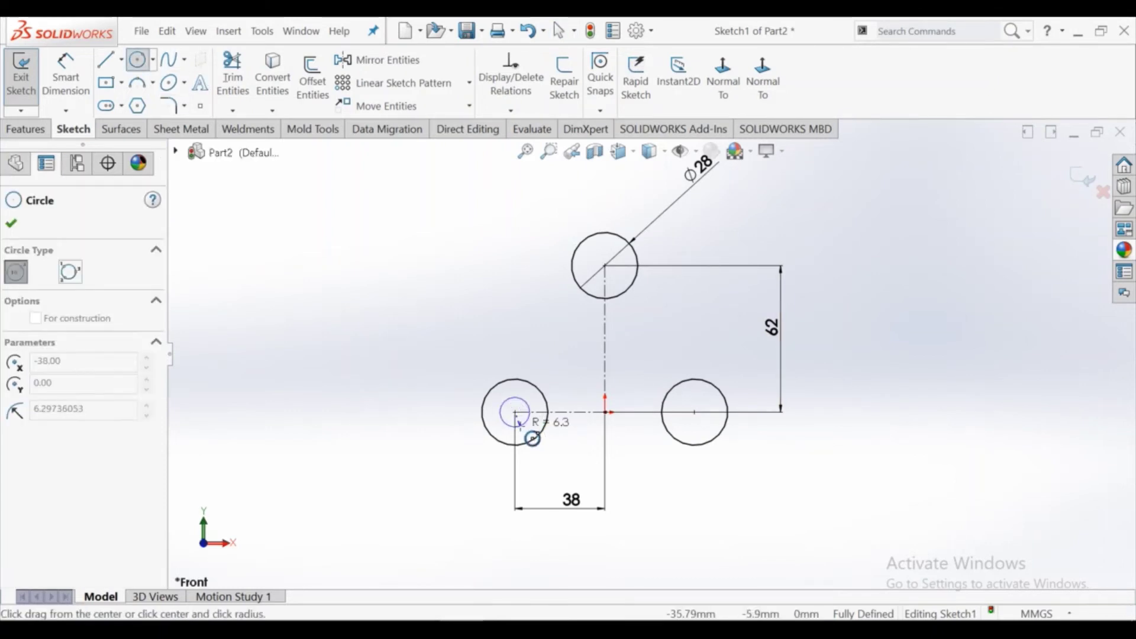
{"action": "left_click", "coordinate": [605, 266]}
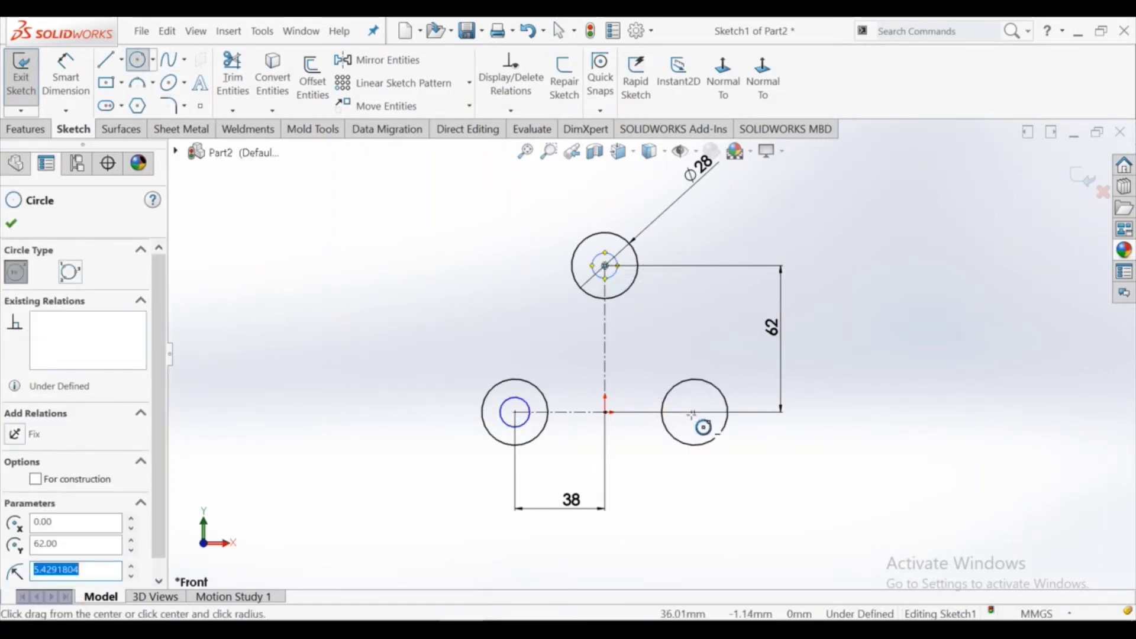
{"action": "left_click", "coordinate": [695, 412]}
{"action": "right_click", "coordinate": [698, 428]}
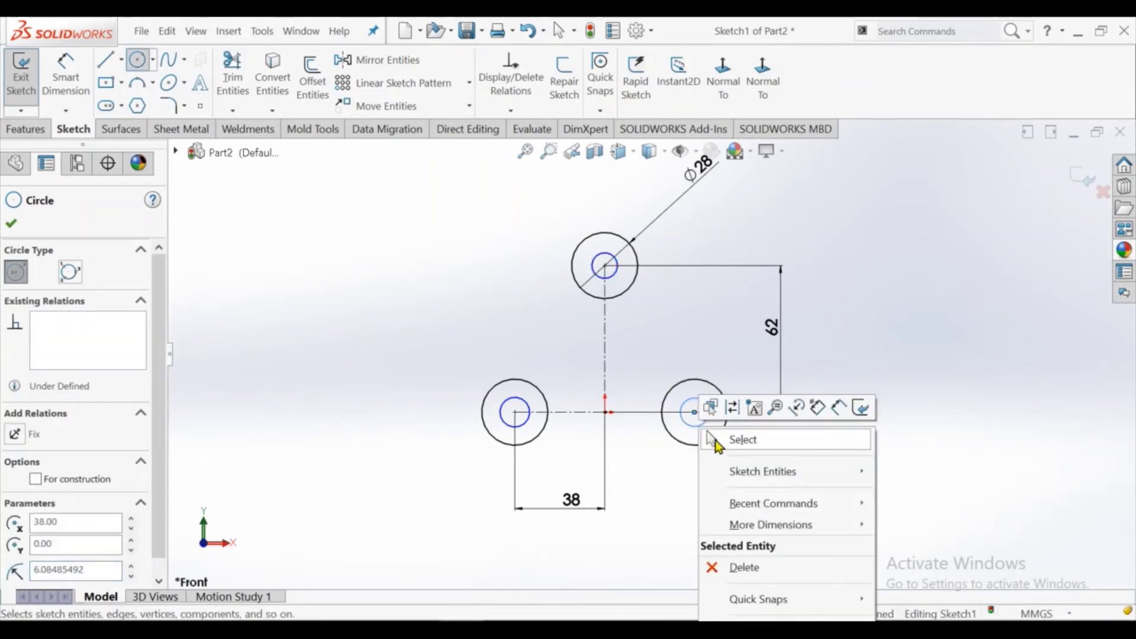
{"action": "left_click", "coordinate": [715, 441]}
{"action": "left_click", "coordinate": [93, 89]}
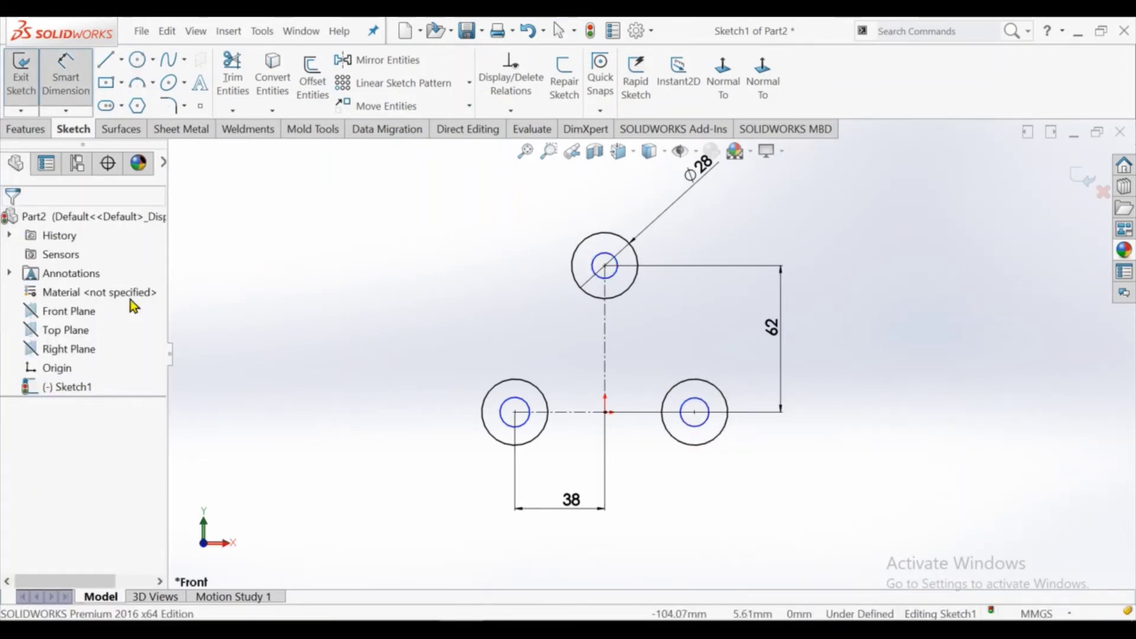
Step: Dimension the left inner circle to Ø9 and make the inner circles equal
{"action": "left_click", "coordinate": [509, 428]}
{"action": "left_click", "coordinate": [455, 471]}
{"action": "type", "text": "9"}
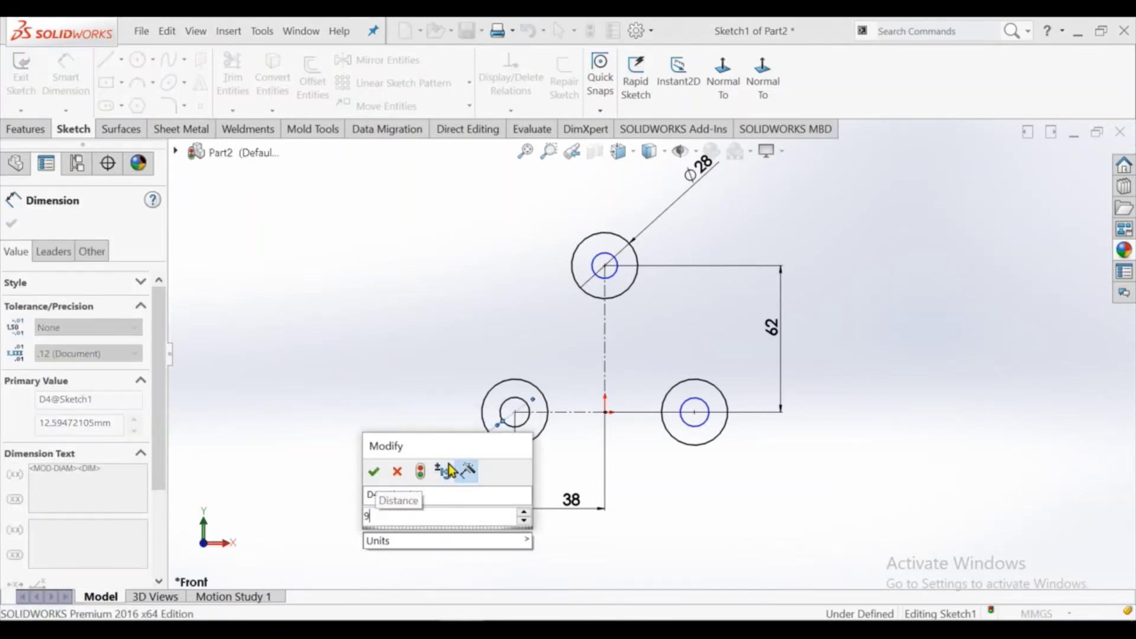
{"action": "key", "text": "Return"}
{"action": "right_click", "coordinate": [403, 263]}
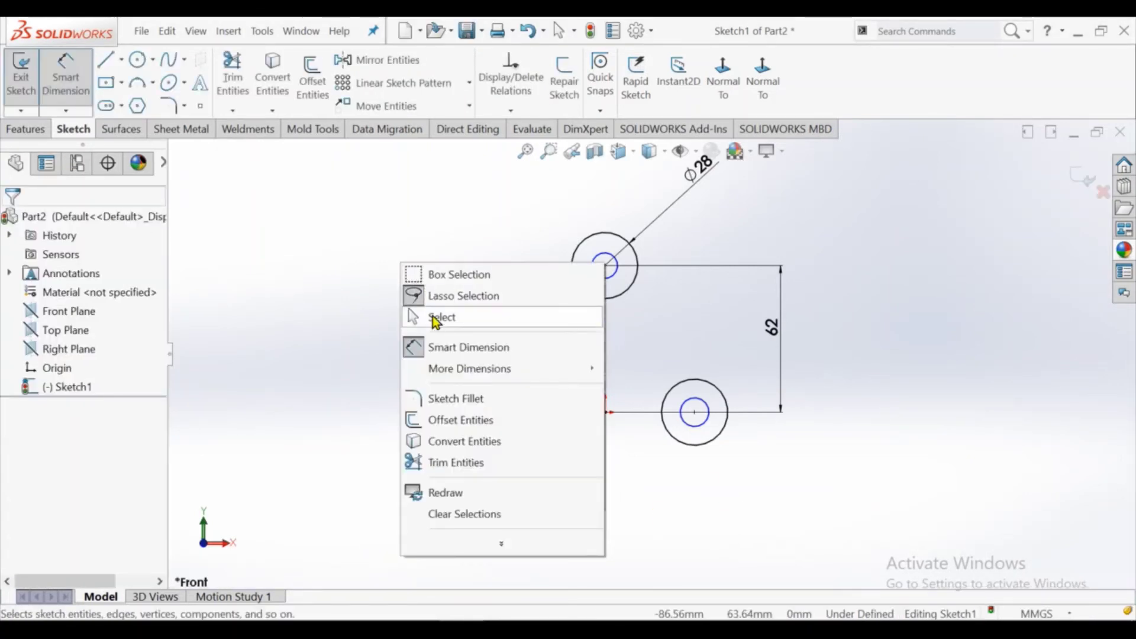
{"action": "left_click", "coordinate": [444, 315]}
{"action": "left_click", "coordinate": [512, 416]}
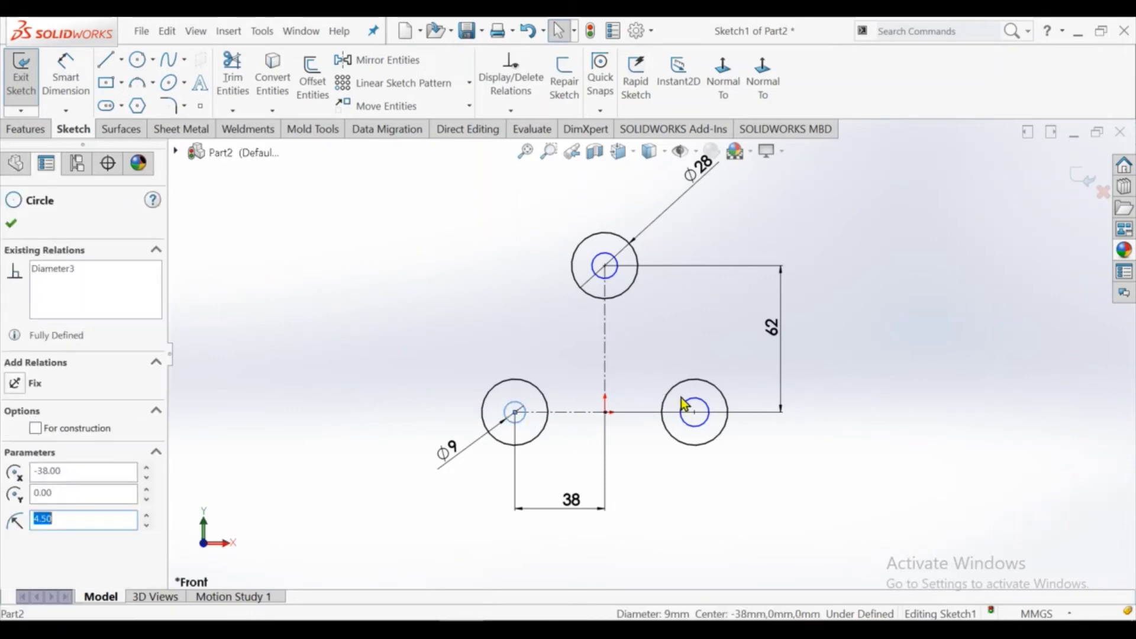
{"action": "left_click", "coordinate": [685, 402], "text": "ctrl"}
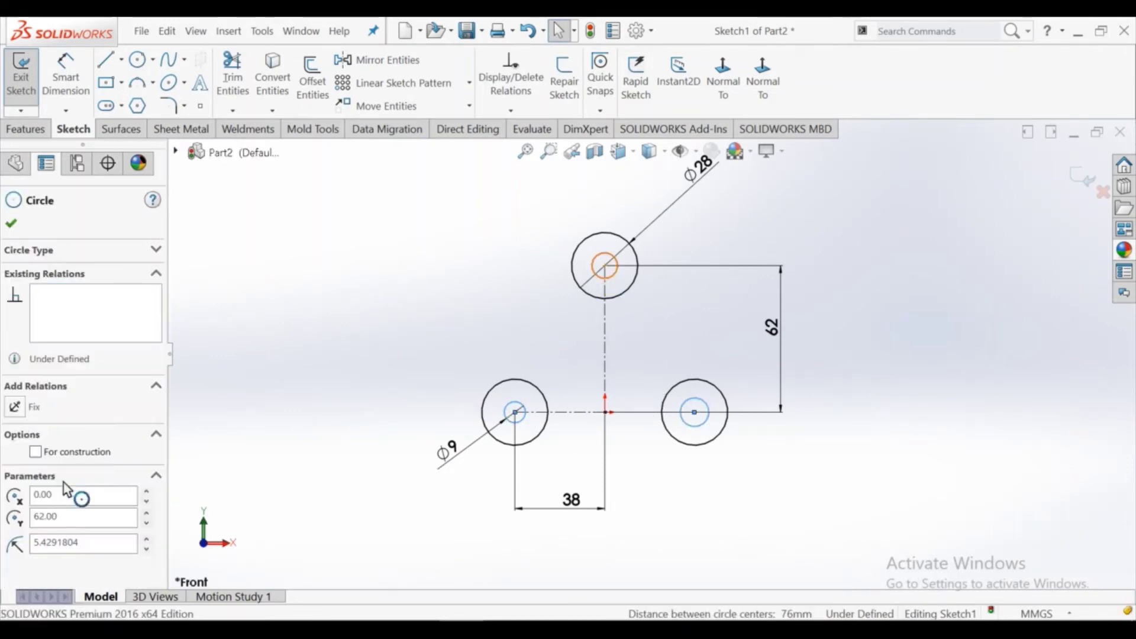
{"action": "left_click", "coordinate": [43, 517]}
{"action": "left_click", "coordinate": [279, 344]}
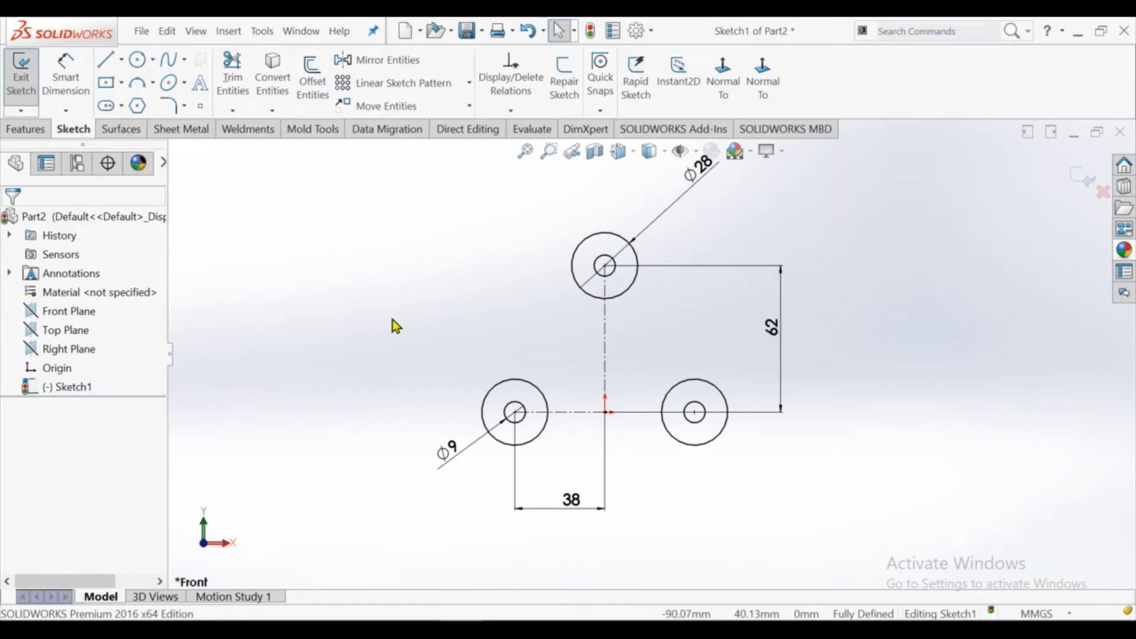
Step: Try changing the inner hole diameter to 18 mm, then undo it back to Ø9
{"action": "scroll", "coordinate": [648, 287], "scroll_direction": "up", "scroll_amount": 1}
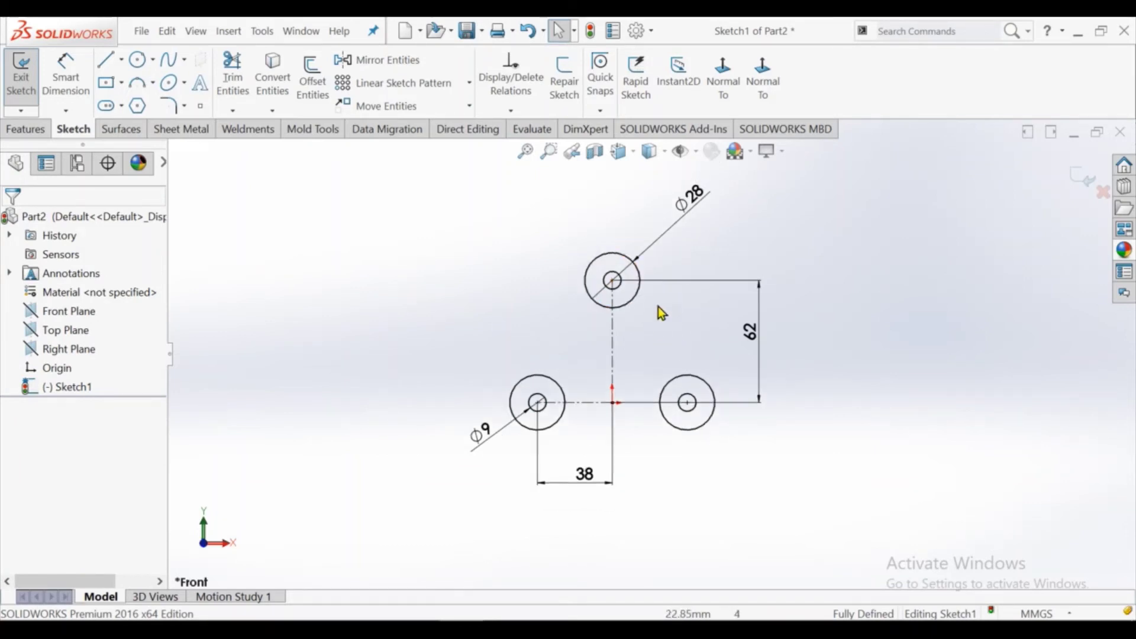
{"action": "scroll", "coordinate": [662, 312], "scroll_direction": "up", "scroll_amount": 1}
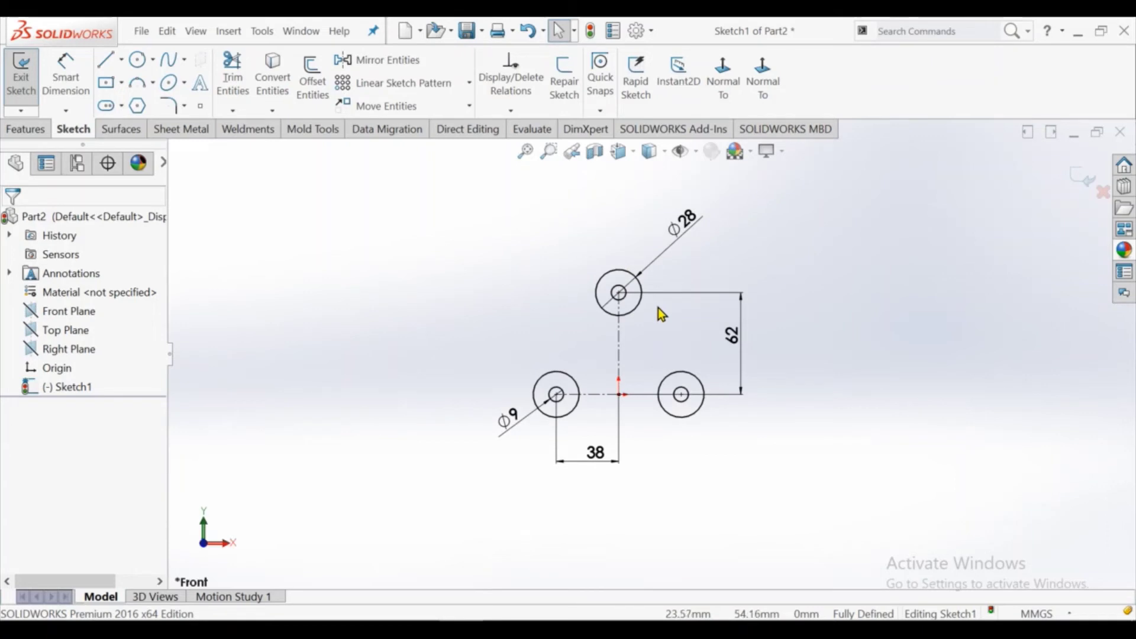
{"action": "scroll", "coordinate": [662, 314], "scroll_direction": "down", "scroll_amount": 1}
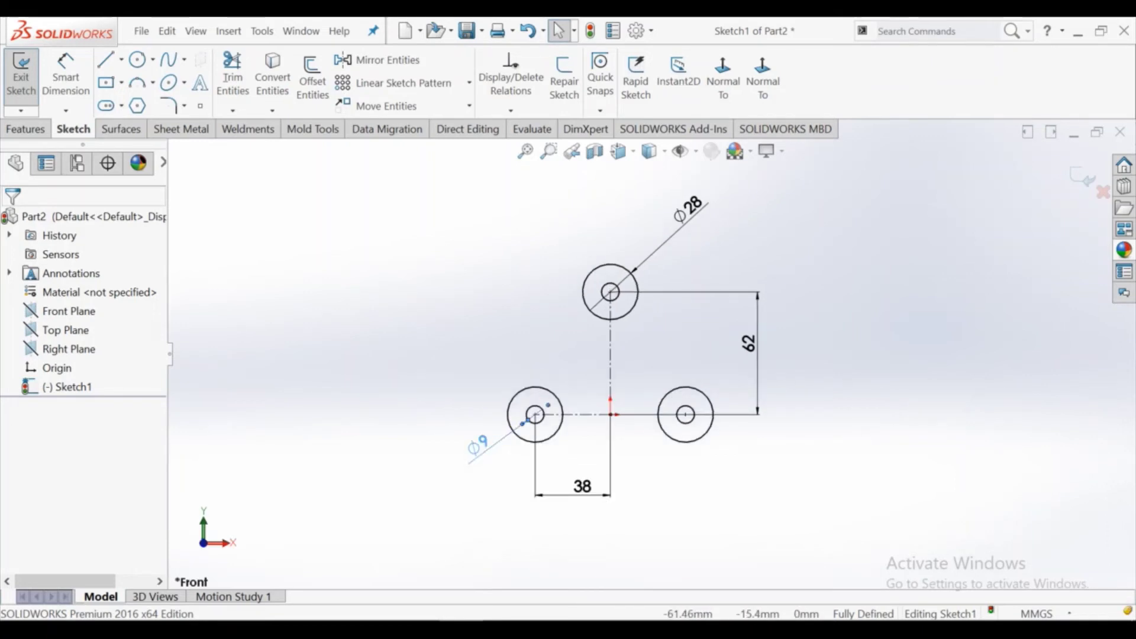
{"action": "left_click", "coordinate": [481, 448]}
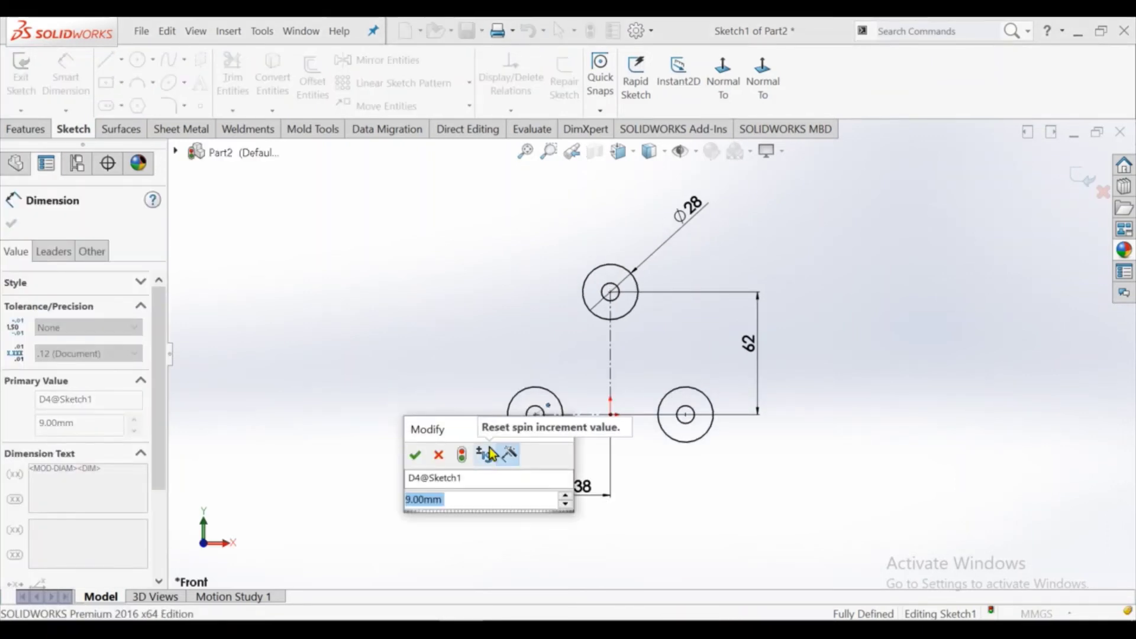
{"action": "type", "text": "18"}
{"action": "key", "text": "Return"}
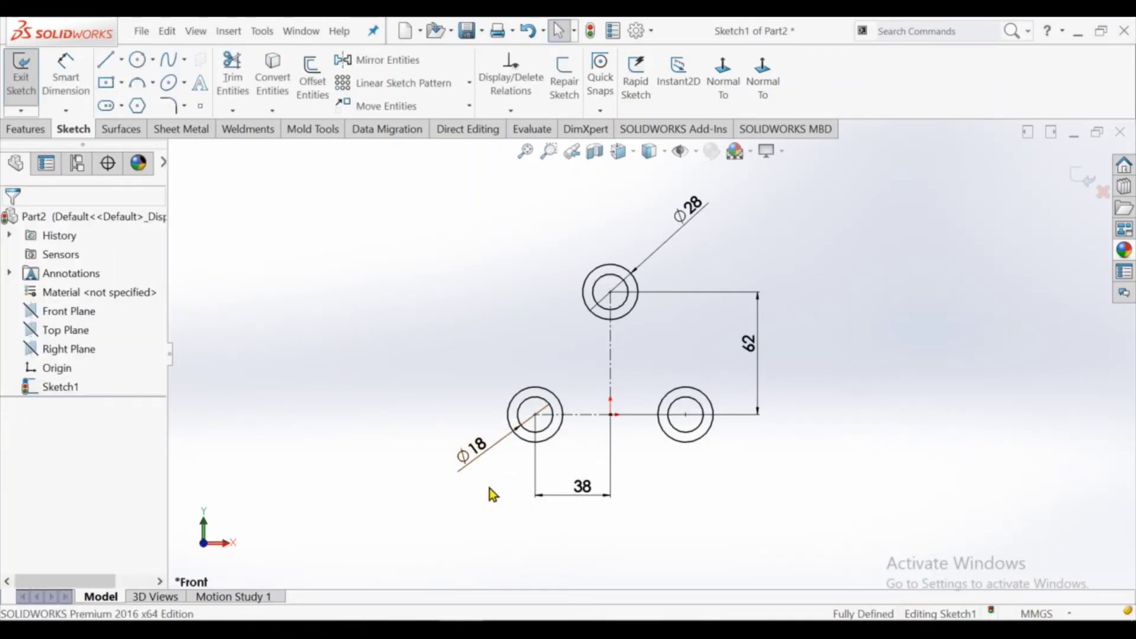
{"action": "double_click", "coordinate": [471, 448]}
{"action": "type", "text": "9"}
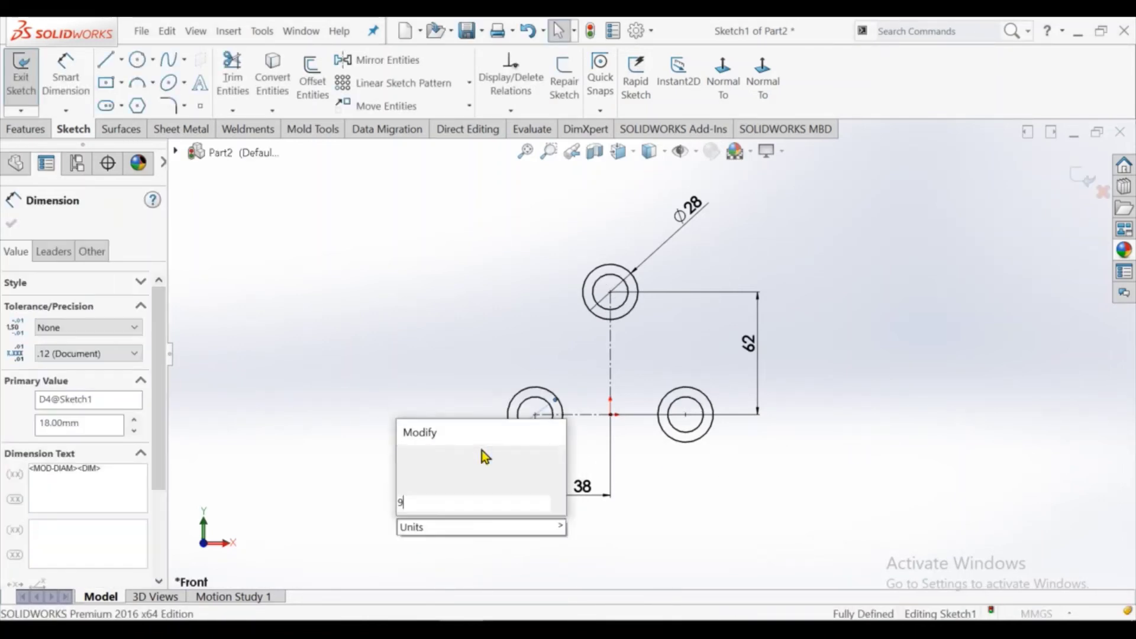
{"action": "key", "text": "Escape"}
{"action": "key", "text": "ctrl+z"}
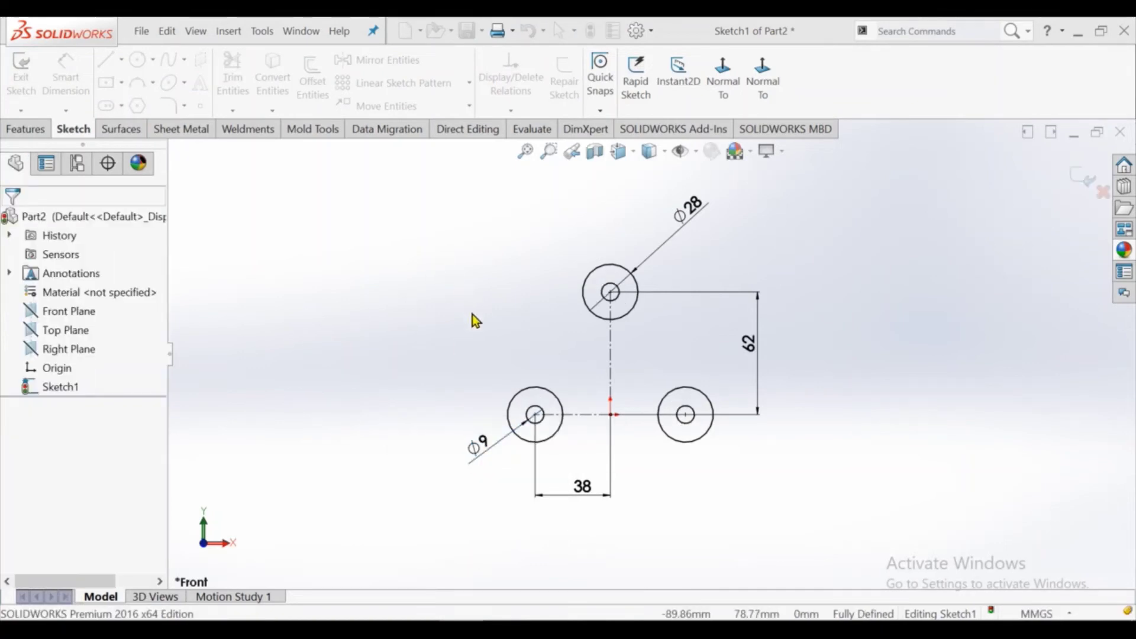
{"action": "right_click", "coordinate": [438, 232]}
{"action": "key", "text": "Escape"}
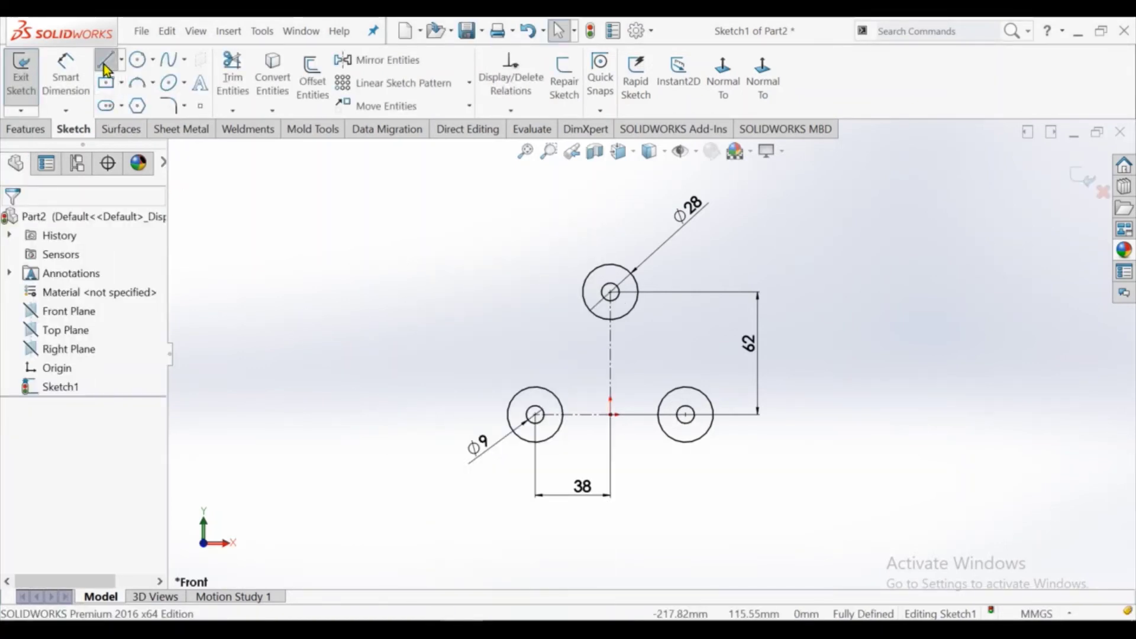
Step: Draw a bottom tangent line between the left and right circles and a slanted tangent line from top to left circle
{"action": "left_click", "coordinate": [107, 70]}
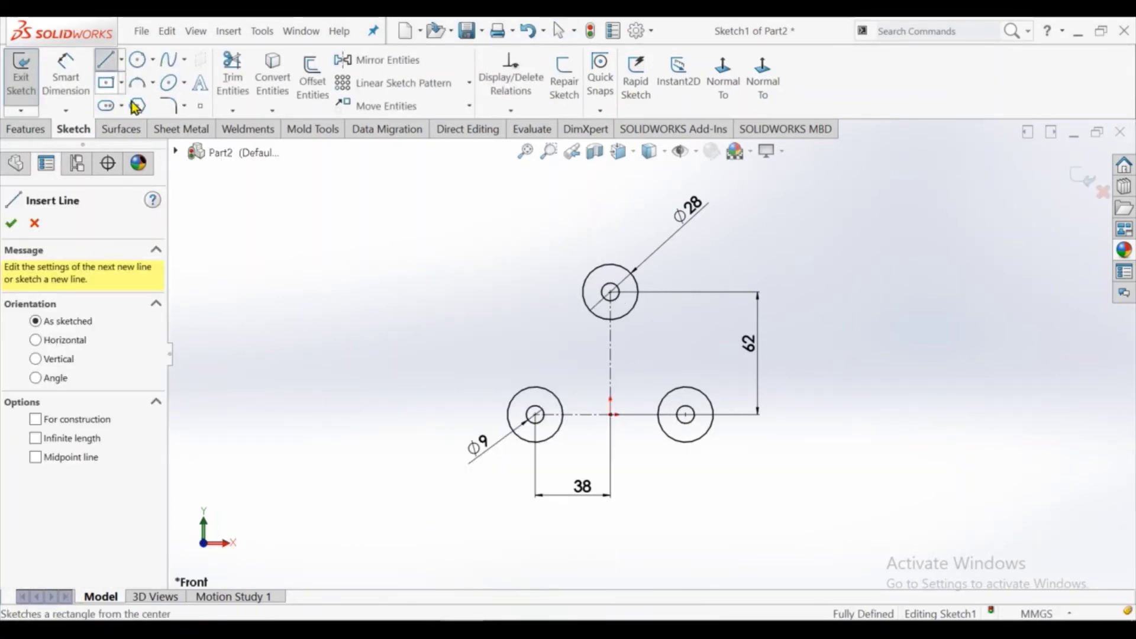
{"action": "left_click", "coordinate": [536, 443]}
{"action": "left_click", "coordinate": [685, 442]}
{"action": "right_click", "coordinate": [686, 442]}
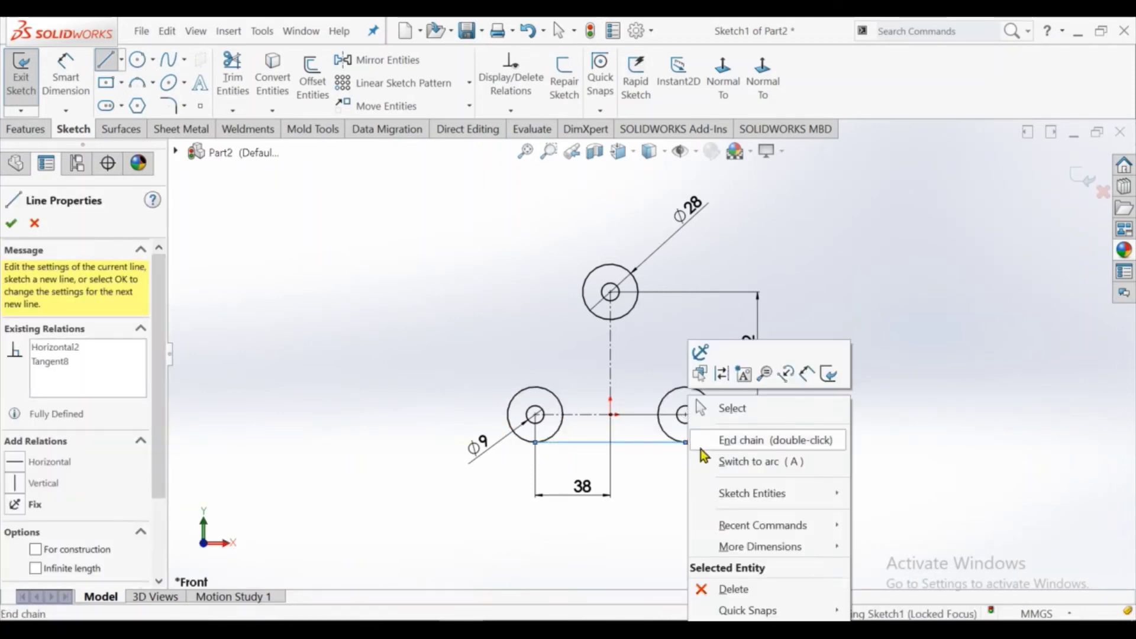
{"action": "left_click", "coordinate": [725, 409]}
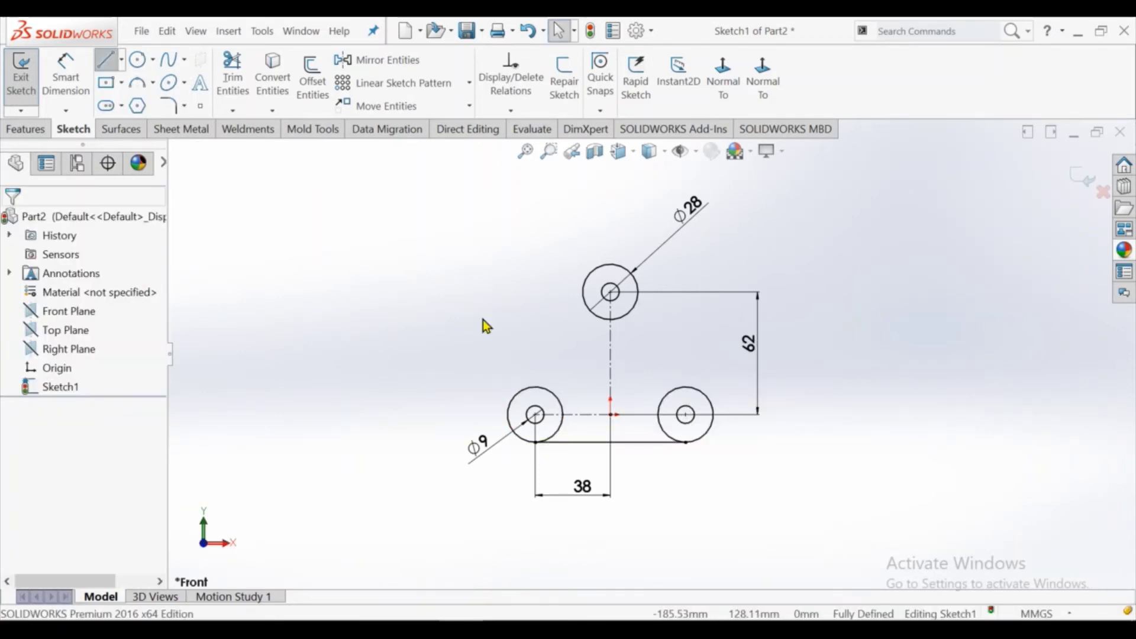
{"action": "key", "text": "l"}
{"action": "left_click", "coordinate": [582, 292]}
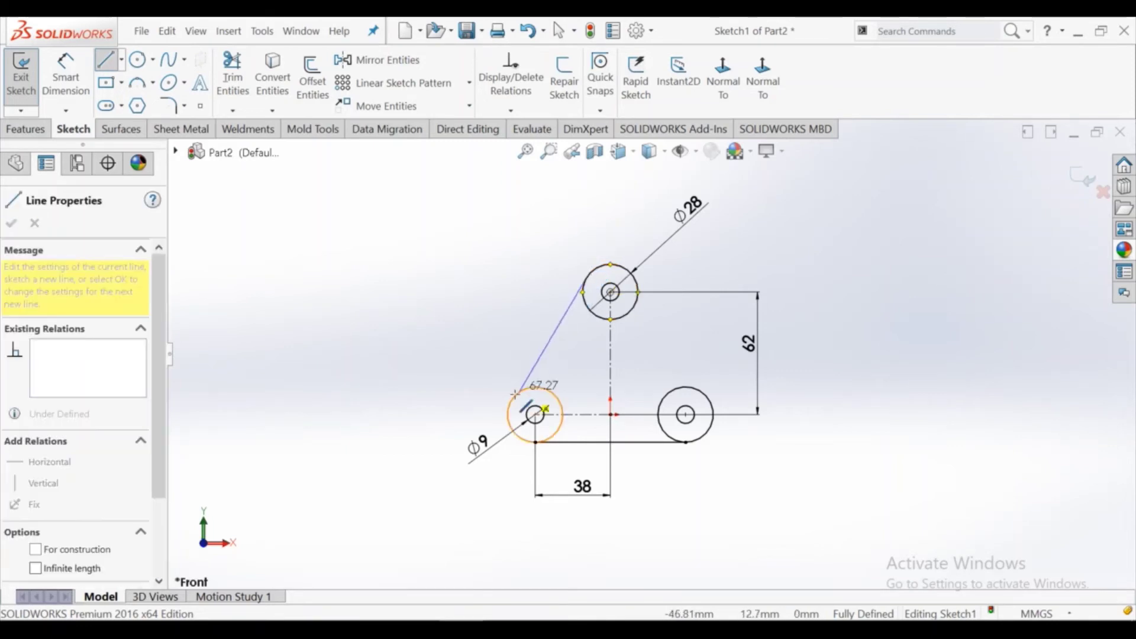
{"action": "left_click", "coordinate": [536, 416]}
{"action": "right_click", "coordinate": [536, 416]}
{"action": "left_click", "coordinate": [549, 407]}
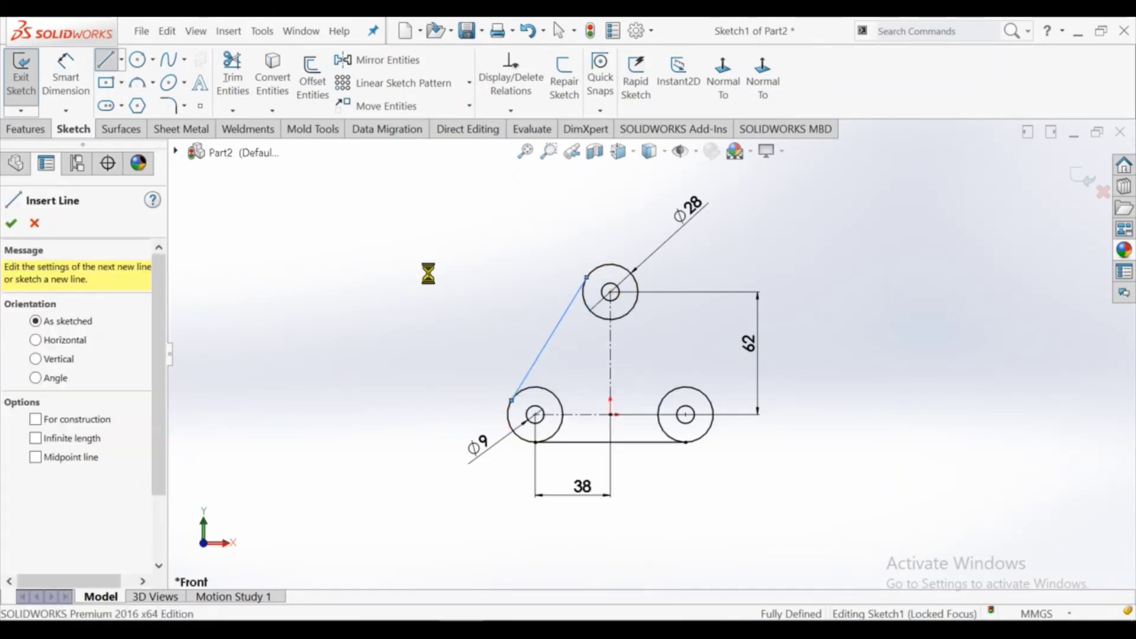
Step: Mirror the slanted tangent line about the vertical centreline to the right side
{"action": "left_click", "coordinate": [343, 62]}
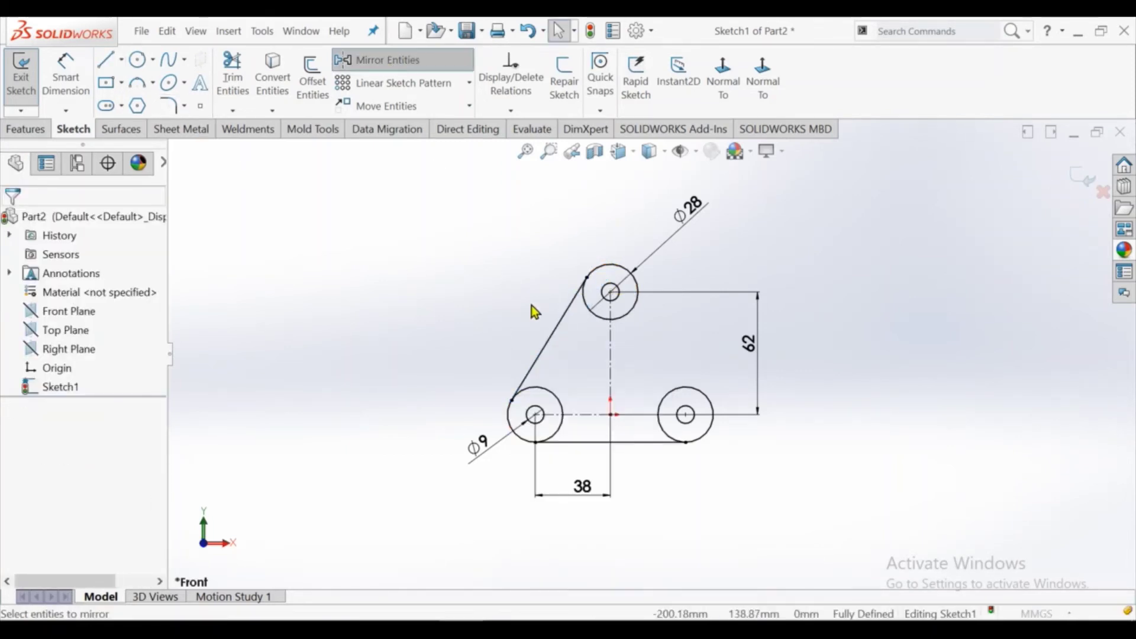
{"action": "left_click", "coordinate": [556, 330]}
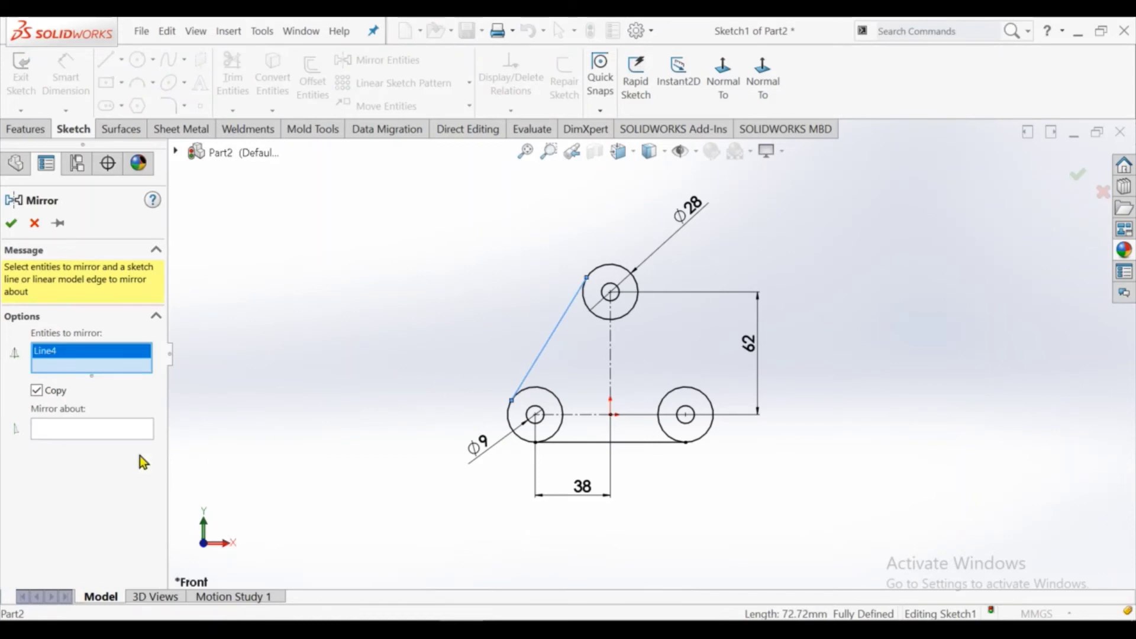
{"action": "left_click", "coordinate": [609, 348]}
{"action": "left_click", "coordinate": [11, 223]}
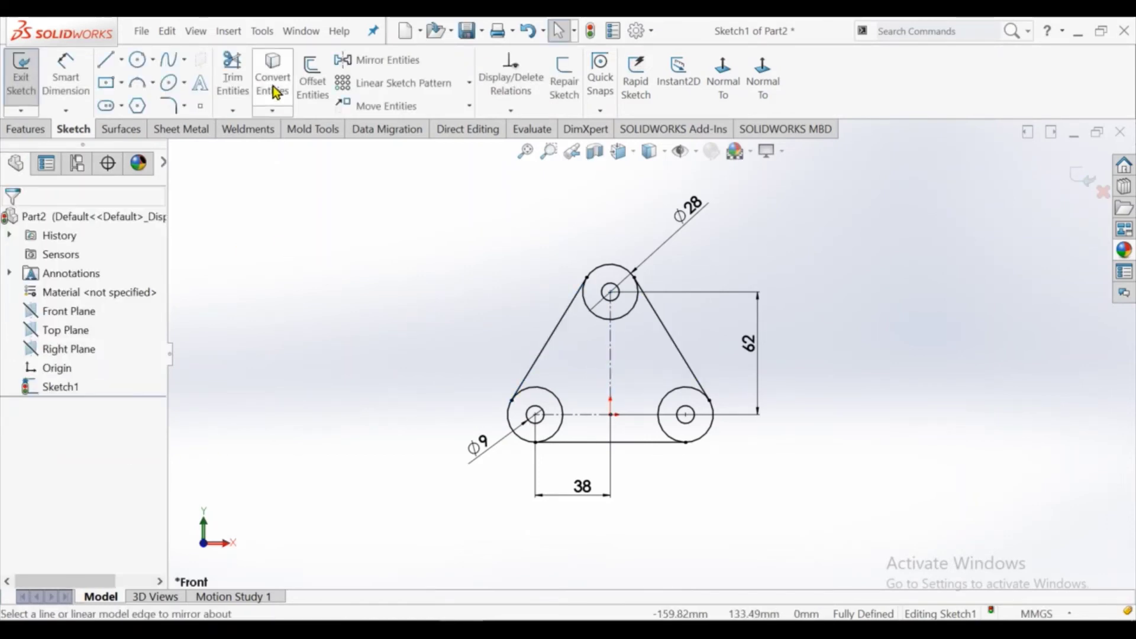
Step: Trim away the inner arcs to leave the rounded triangular outline
{"action": "left_click", "coordinate": [233, 77]}
{"action": "scroll", "coordinate": [646, 331], "scroll_direction": "down", "scroll_amount": 1}
{"action": "scroll", "coordinate": [645, 328], "scroll_direction": "down", "scroll_amount": 1}
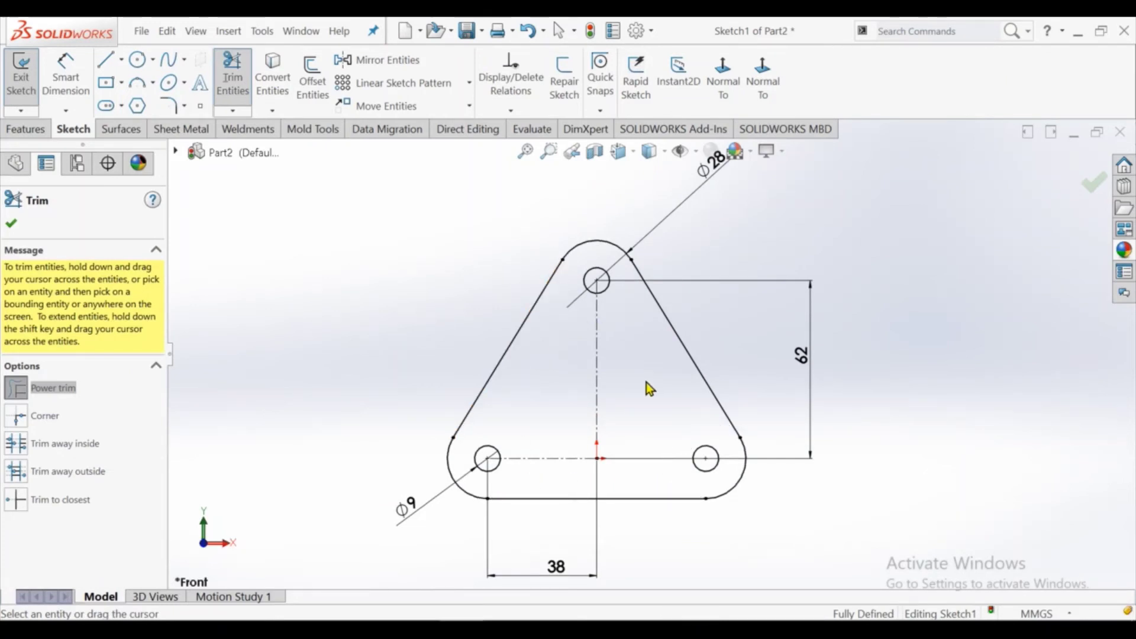
{"action": "scroll", "coordinate": [646, 384], "scroll_direction": "up", "scroll_amount": 2}
{"action": "left_click", "coordinate": [11, 225]}
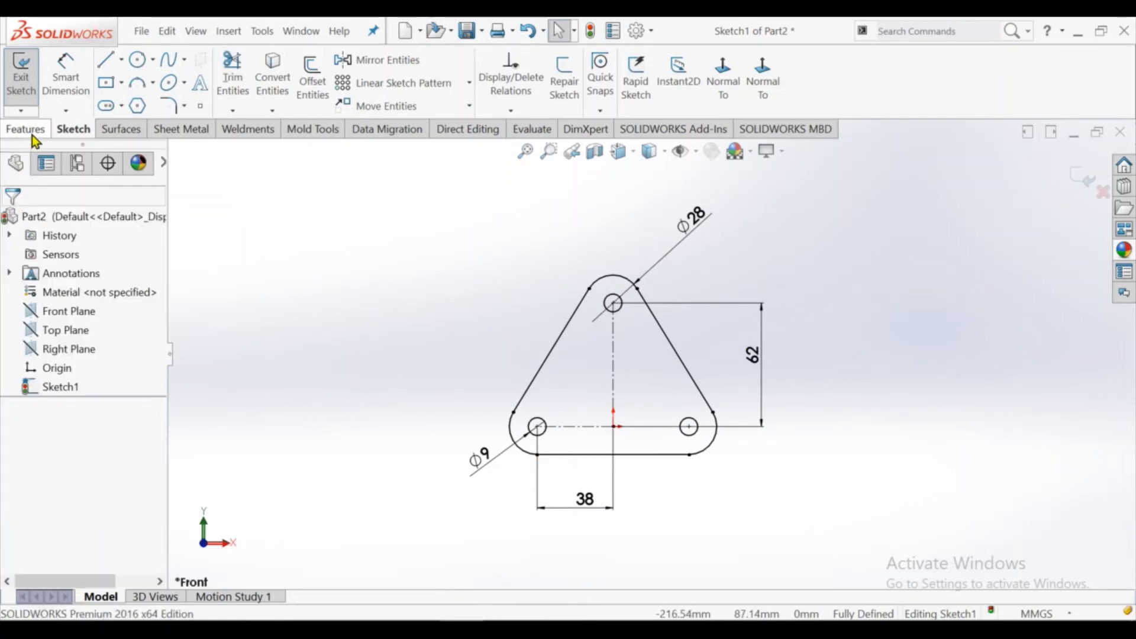
{"action": "left_click", "coordinate": [25, 129]}
Step: Extrude the sketch into a 10 mm plate with three Ø9 holes and orbit to inspect it
{"action": "left_click", "coordinate": [30, 80]}
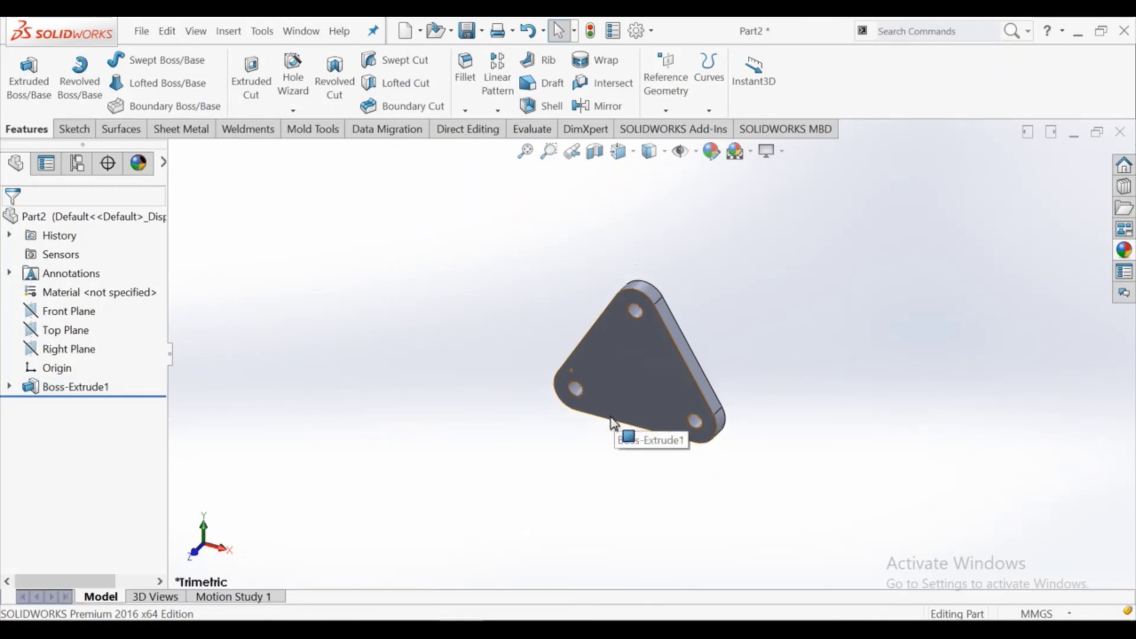
{"action": "middle_click_drag", "start_coordinate": [613, 435], "coordinate": [633, 251]}
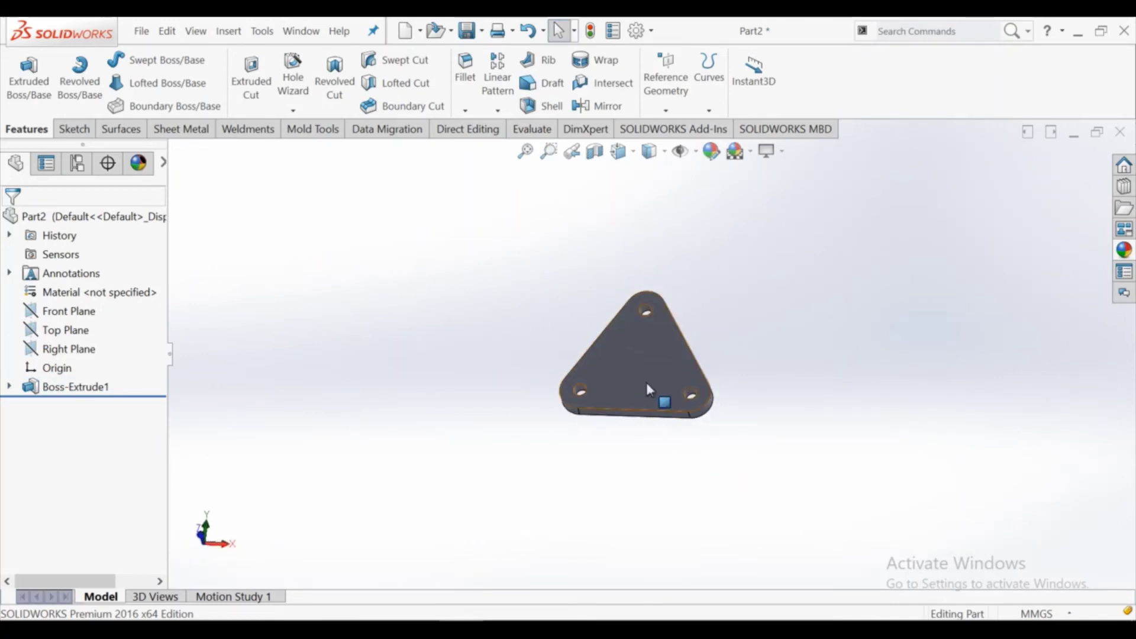
{"action": "mouse_move", "coordinate": [646, 382]}
{"action": "middle_mouse_down"}
{"action": "mouse_move", "coordinate": [666, 290]}
{"action": "mouse_move", "coordinate": [632, 293]}
{"action": "middle_mouse_up"}
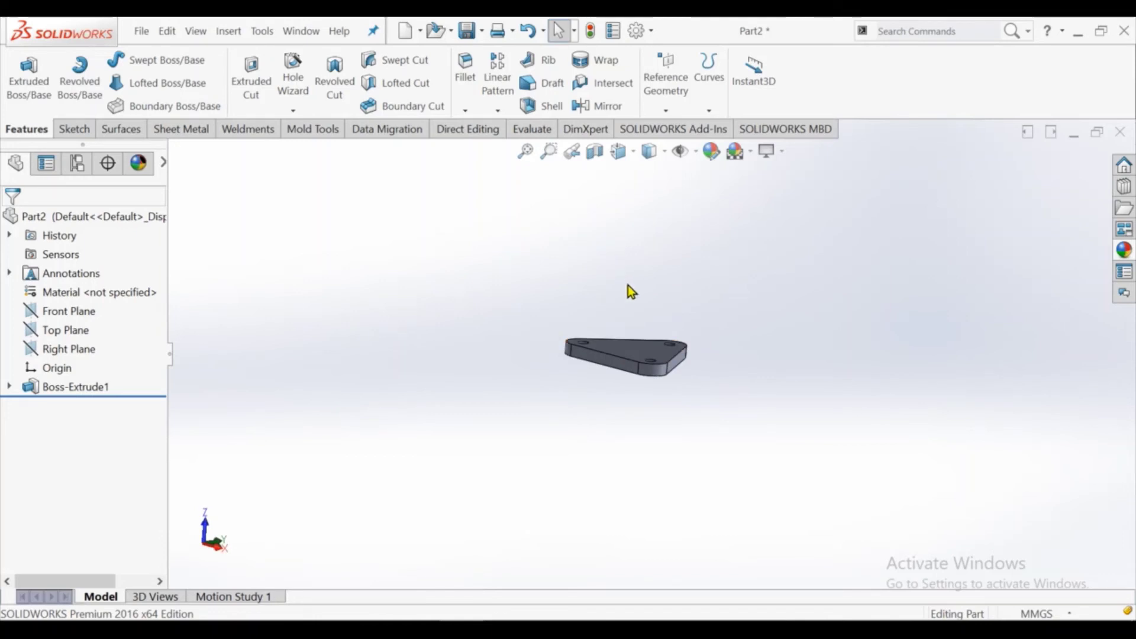
Step: Create Plane1 offset 22 mm from the plate's side face and start a sketch on it
{"action": "left_click", "coordinate": [666, 110]}
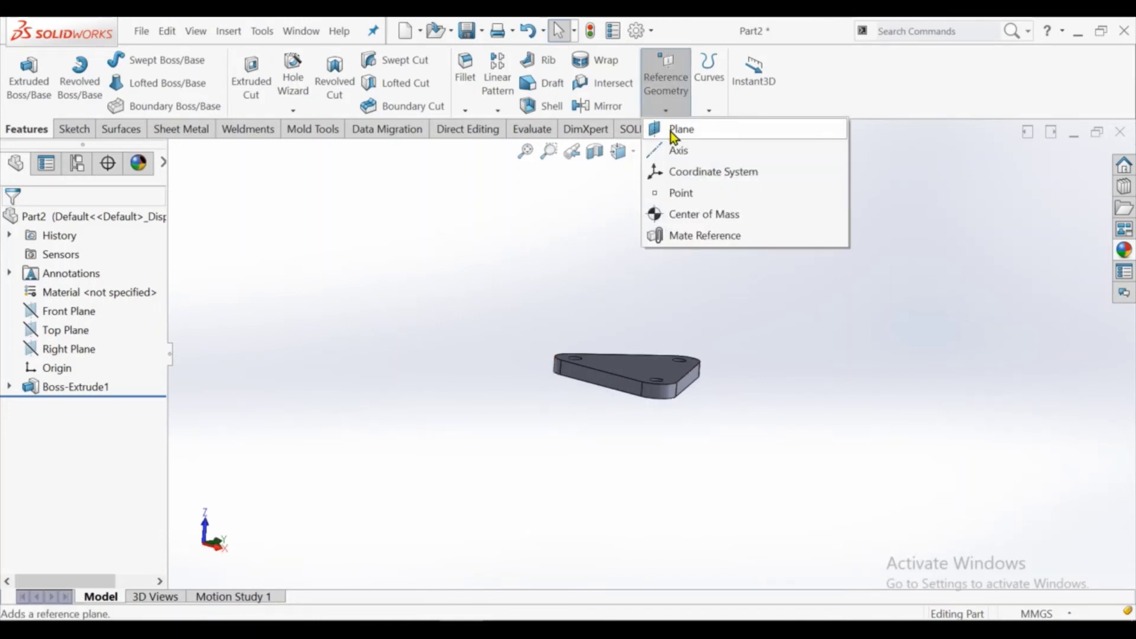
{"action": "left_click", "coordinate": [626, 388]}
{"action": "middle_click_drag", "start_coordinate": [510, 414], "coordinate": [500, 467]}
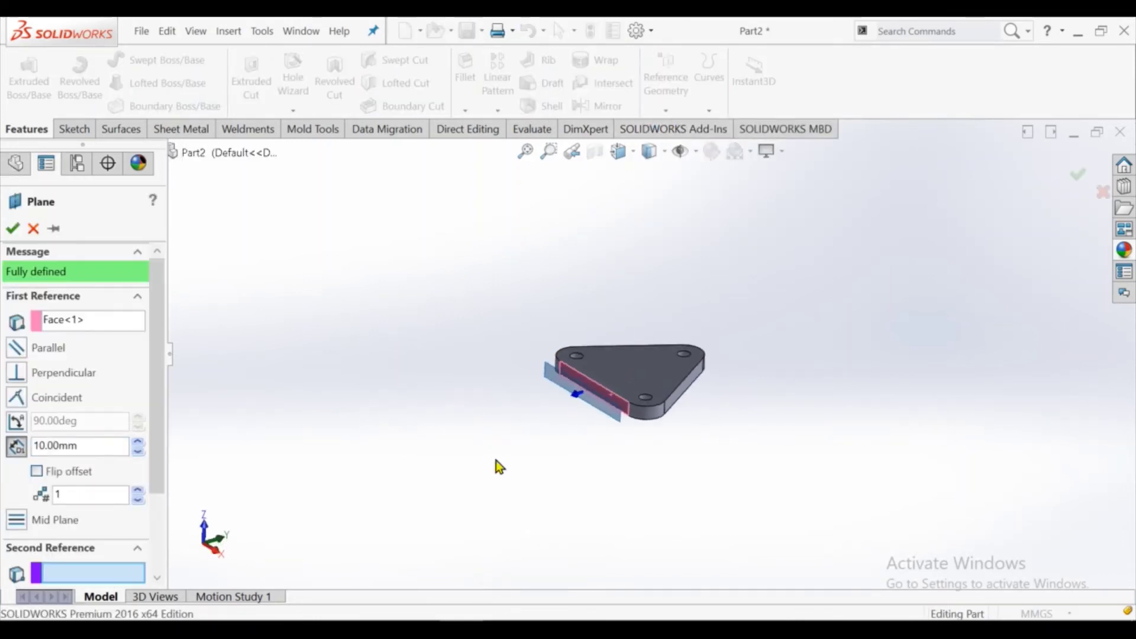
{"action": "double_click", "coordinate": [87, 448]}
{"action": "type", "text": "22"}
{"action": "key", "text": "Return"}
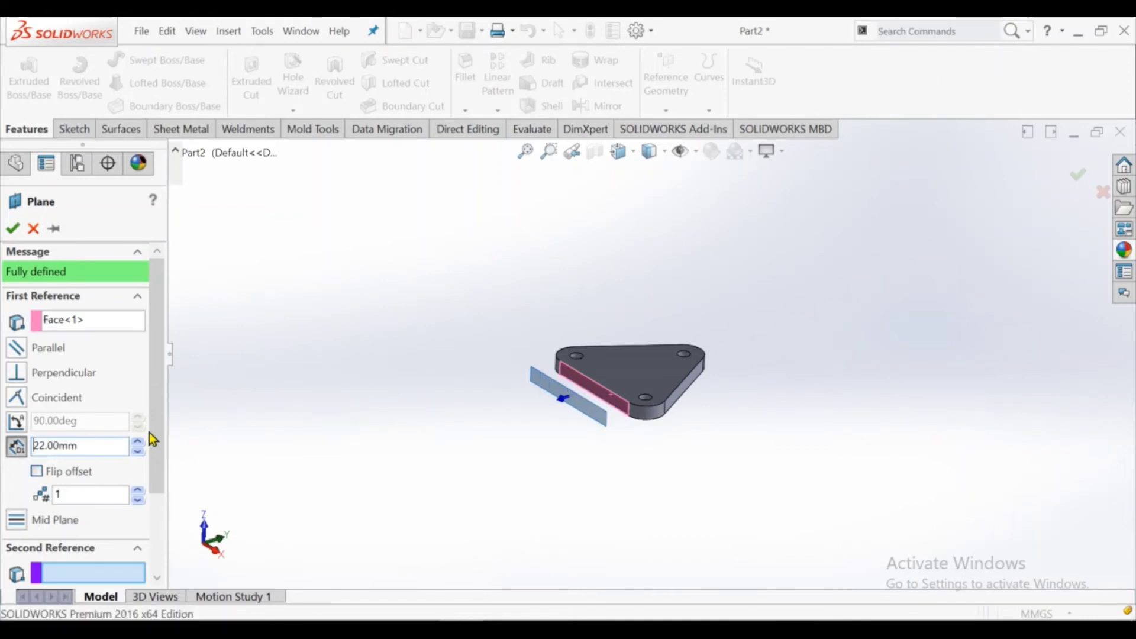
{"action": "left_click", "coordinate": [13, 229]}
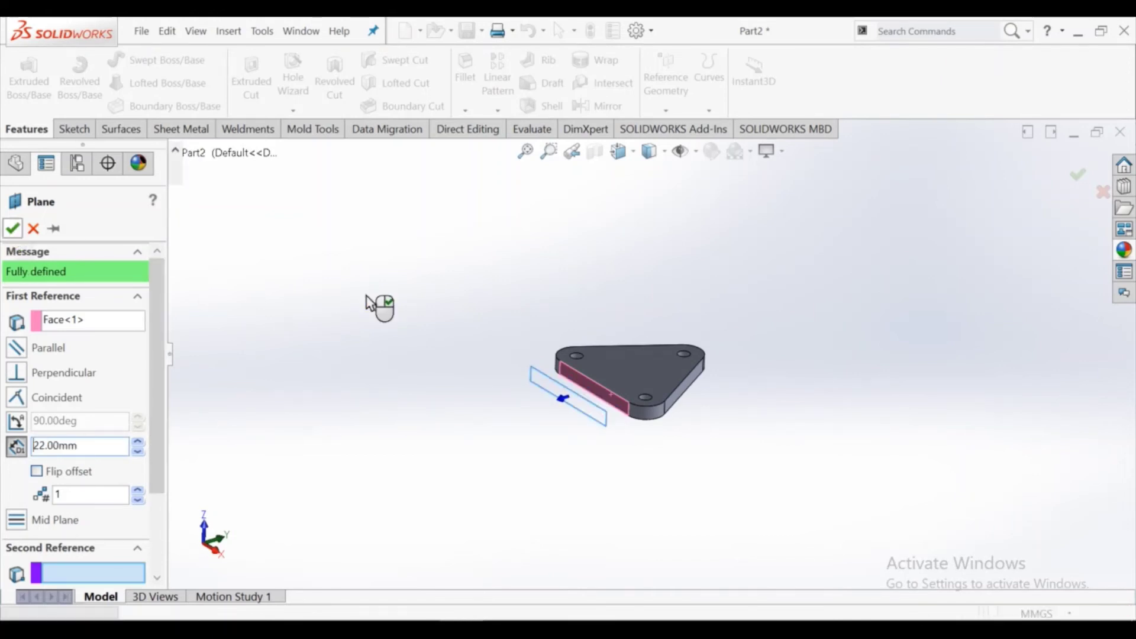
{"action": "right_click", "coordinate": [370, 303]}
{"action": "scroll", "coordinate": [575, 403], "scroll_direction": "down", "scroll_amount": 2}
{"action": "left_click", "coordinate": [554, 404]}
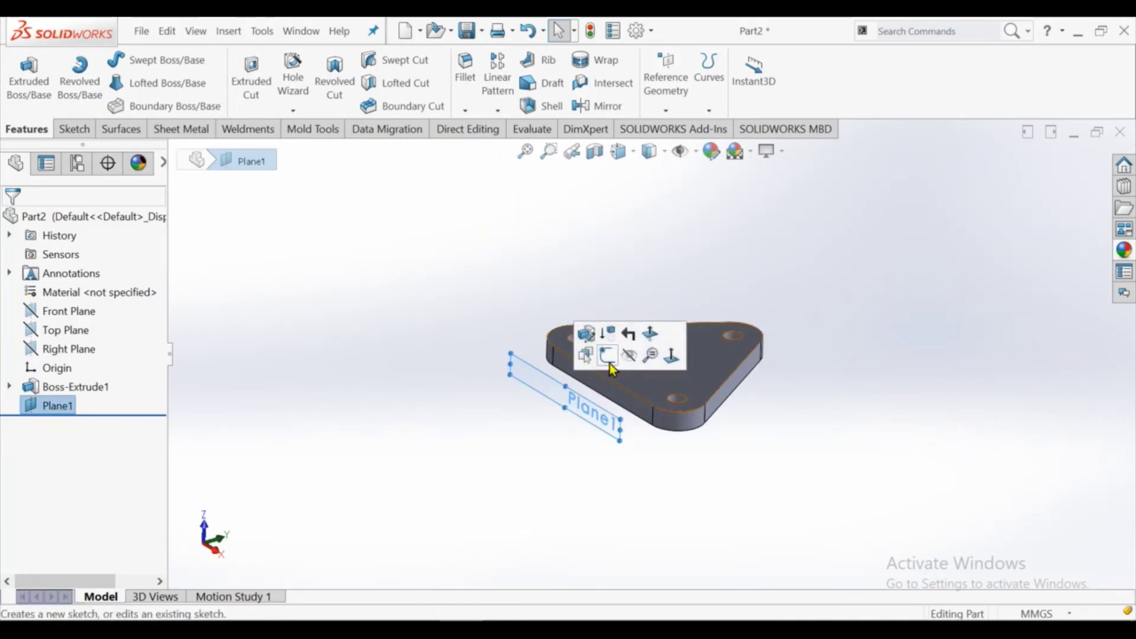
{"action": "left_click", "coordinate": [611, 367]}
Step: Start a new sketch on Plane1 and view it normal to the screen
{"action": "left_click", "coordinate": [723, 85]}
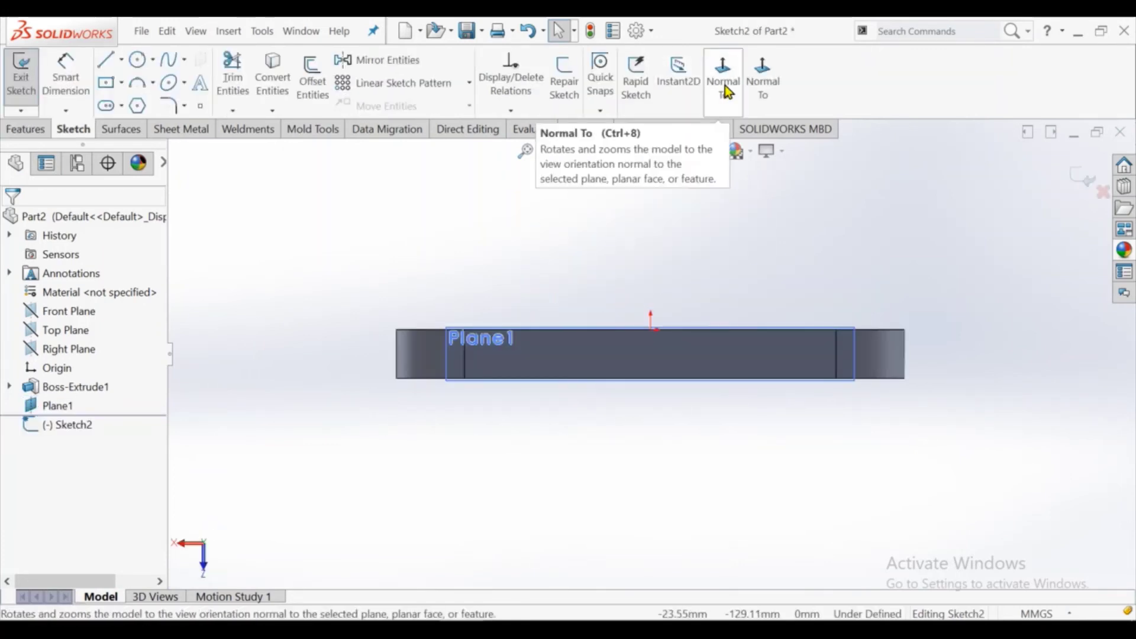
{"action": "left_click", "coordinate": [725, 86]}
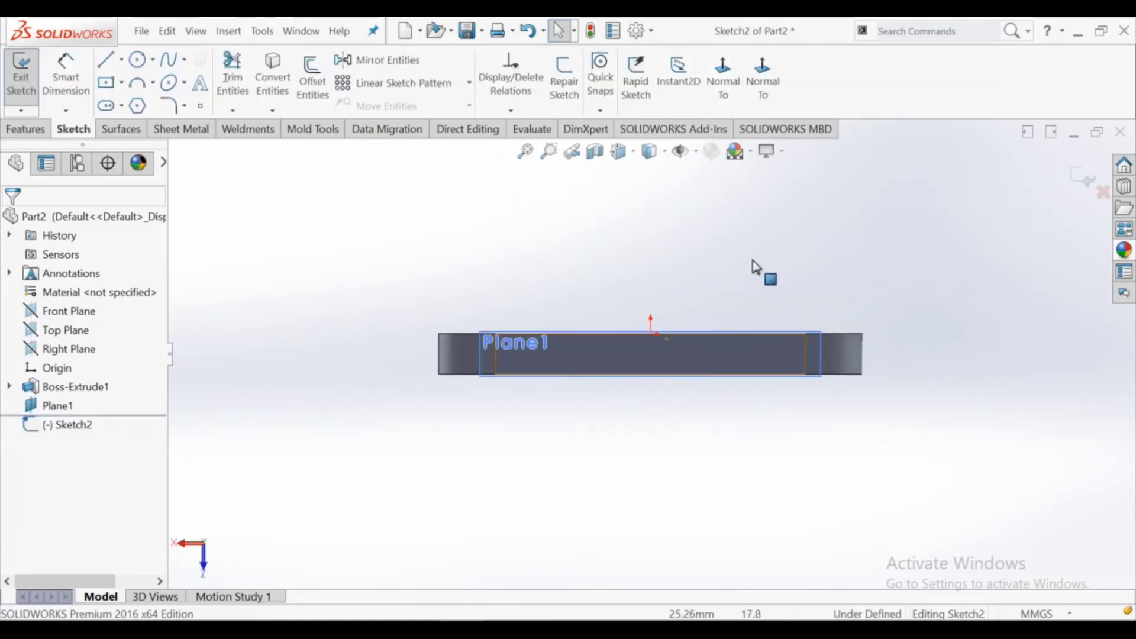
{"action": "left_click", "coordinate": [776, 382]}
{"action": "left_click", "coordinate": [694, 231]}
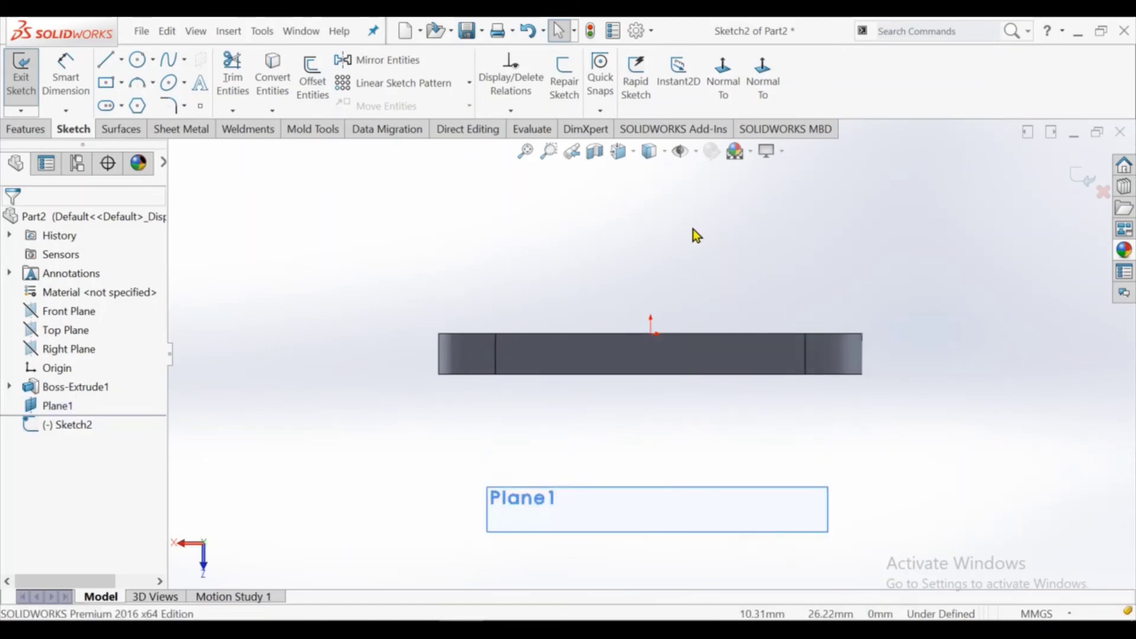
{"action": "scroll", "coordinate": [697, 239], "scroll_direction": "down", "scroll_amount": 1}
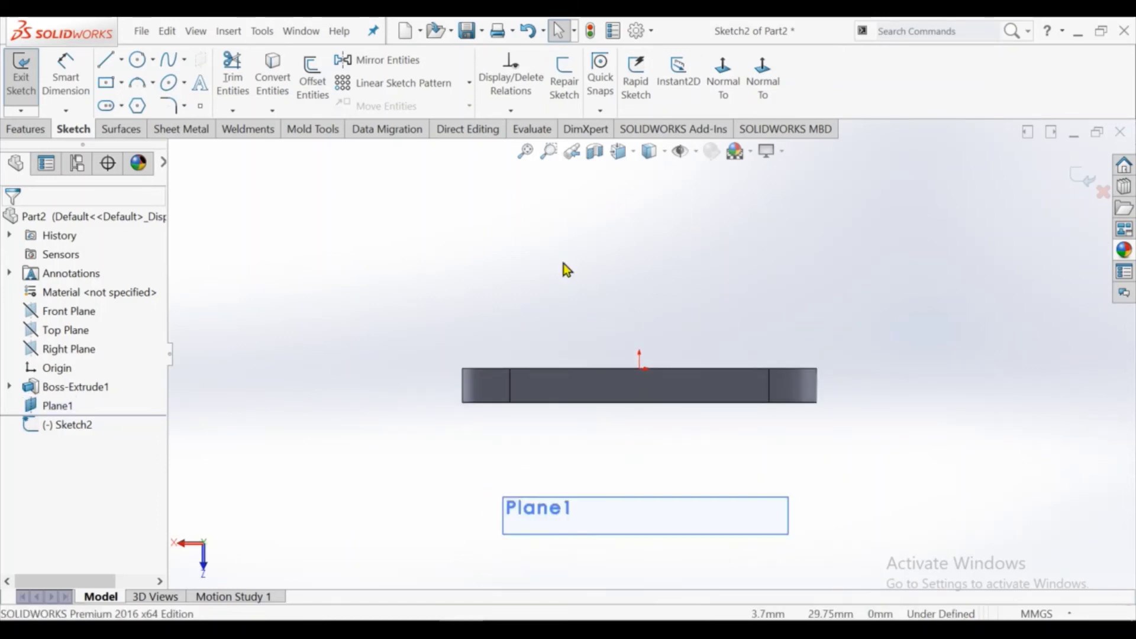
Step: Draw a vertical centerline rising from the plate's bottom edge
{"action": "left_click", "coordinate": [122, 60]}
{"action": "left_click", "coordinate": [145, 104]}
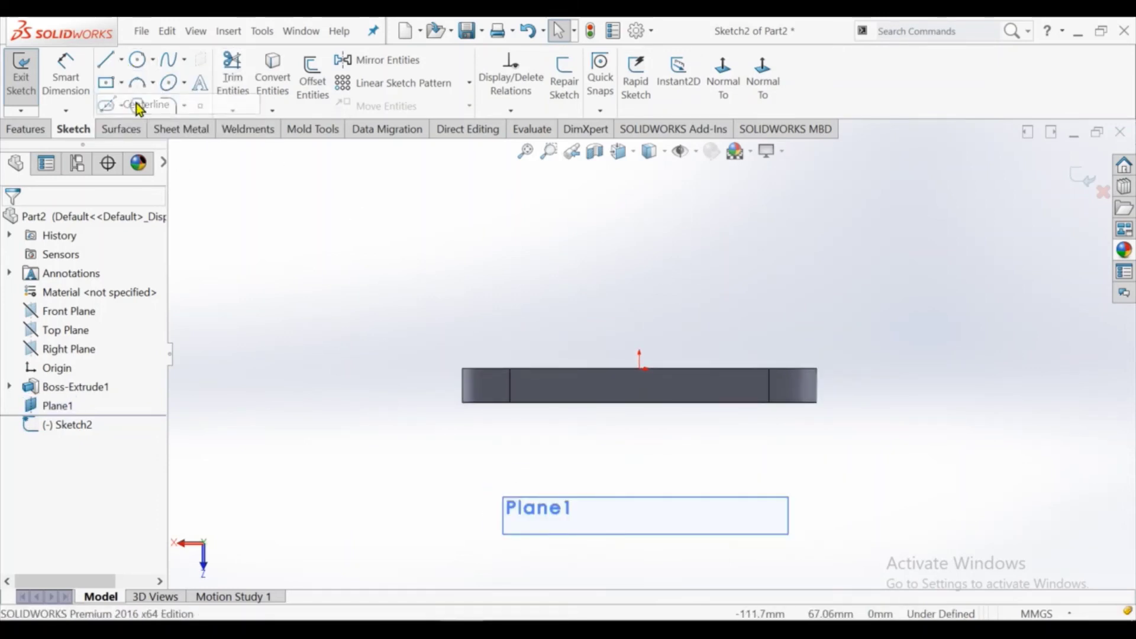
{"action": "left_click", "coordinate": [640, 403]}
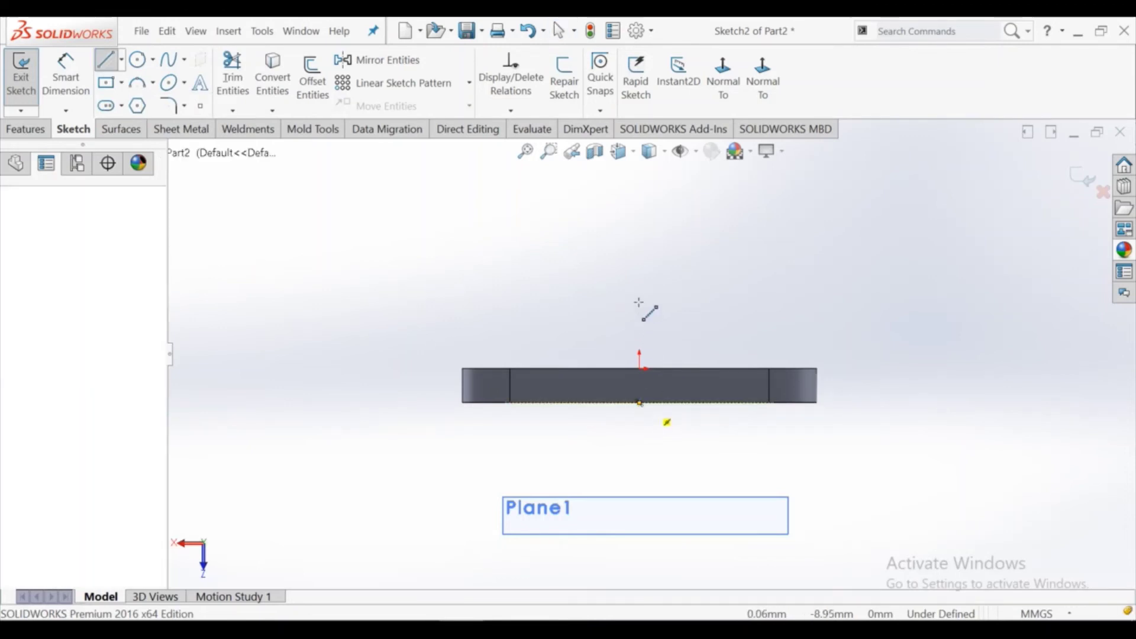
{"action": "left_click", "coordinate": [640, 264]}
{"action": "right_click", "coordinate": [640, 268]}
{"action": "left_click", "coordinate": [680, 279]}
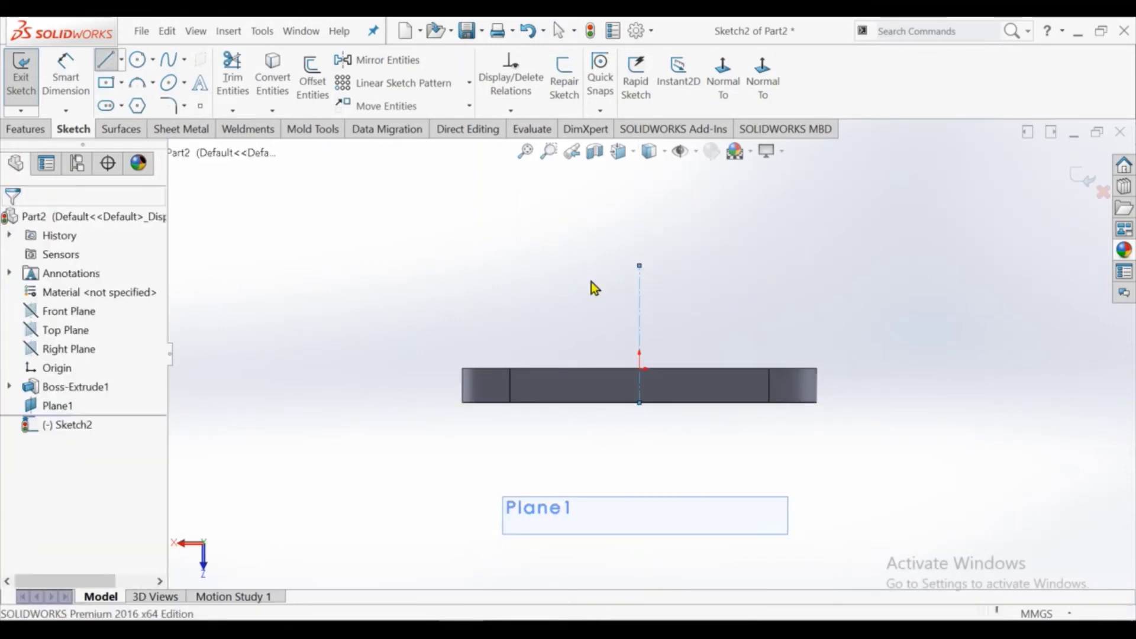
Step: Draw an outer and an inner concentric circle centred on the centerline's top end
{"action": "left_click", "coordinate": [141, 62]}
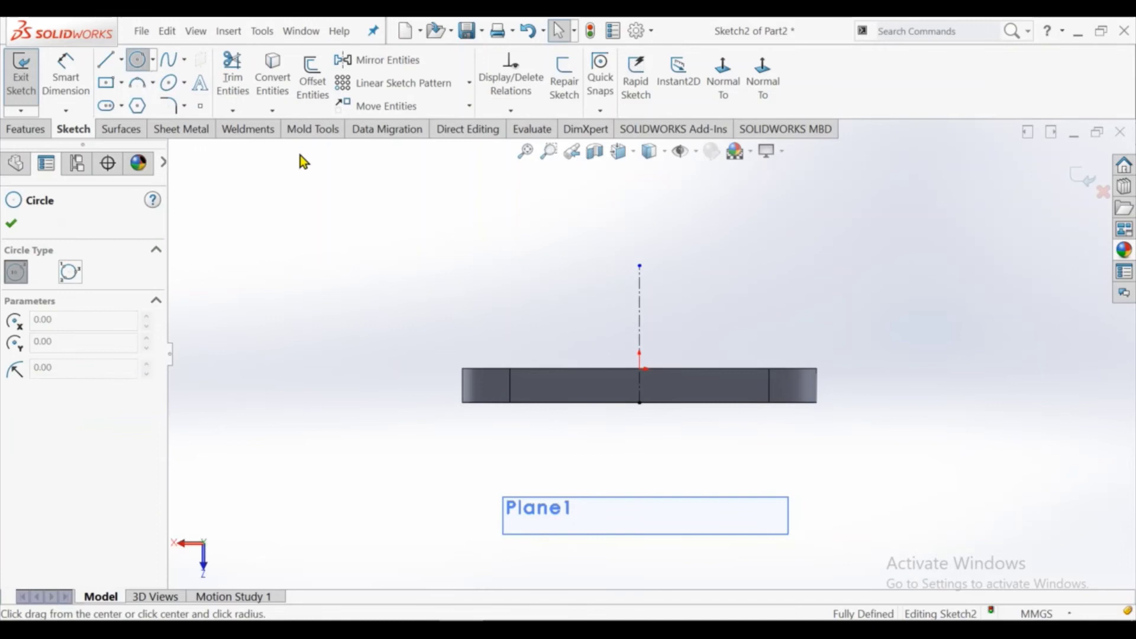
{"action": "left_click", "coordinate": [640, 265]}
{"action": "left_click", "coordinate": [661, 314]}
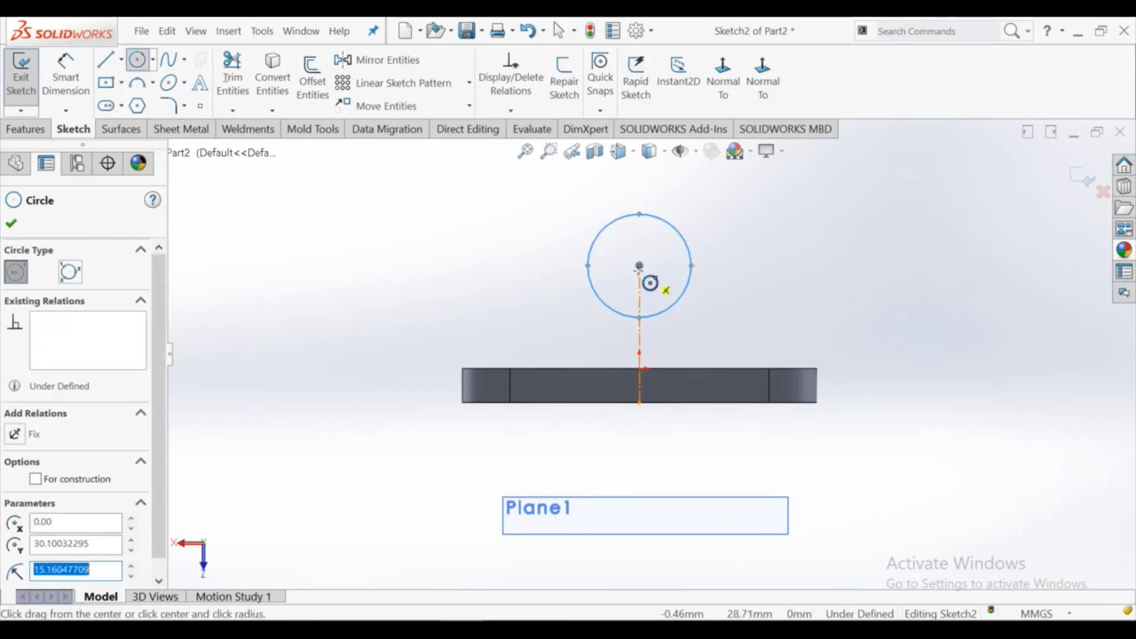
{"action": "left_click", "coordinate": [639, 266]}
{"action": "left_click", "coordinate": [658, 283]}
{"action": "right_click", "coordinate": [648, 259]}
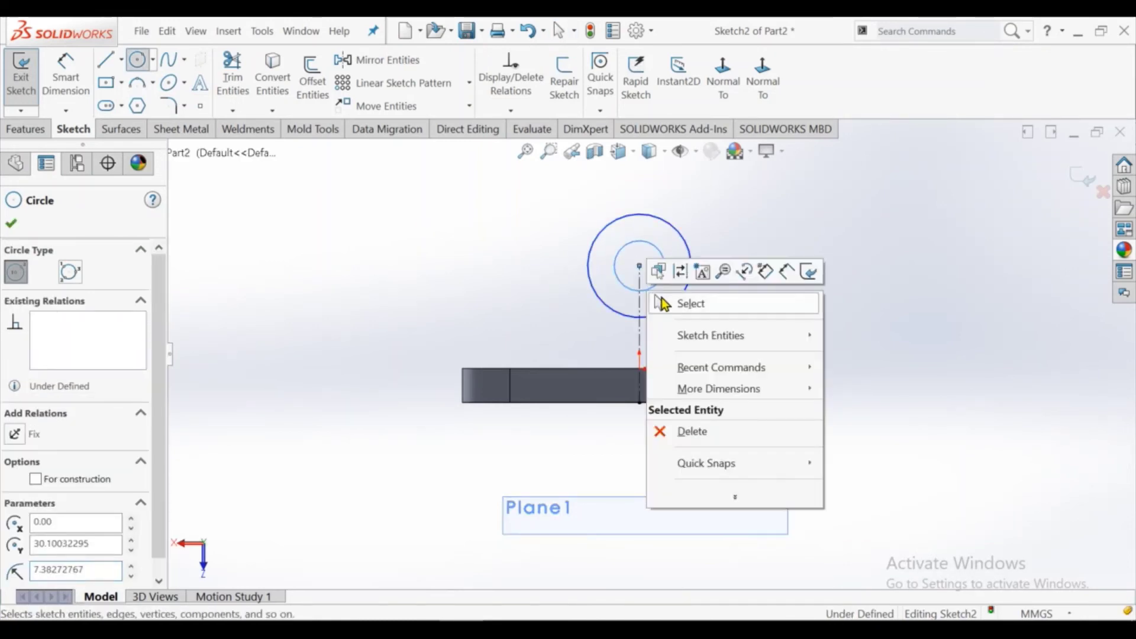
{"action": "left_click", "coordinate": [686, 302]}
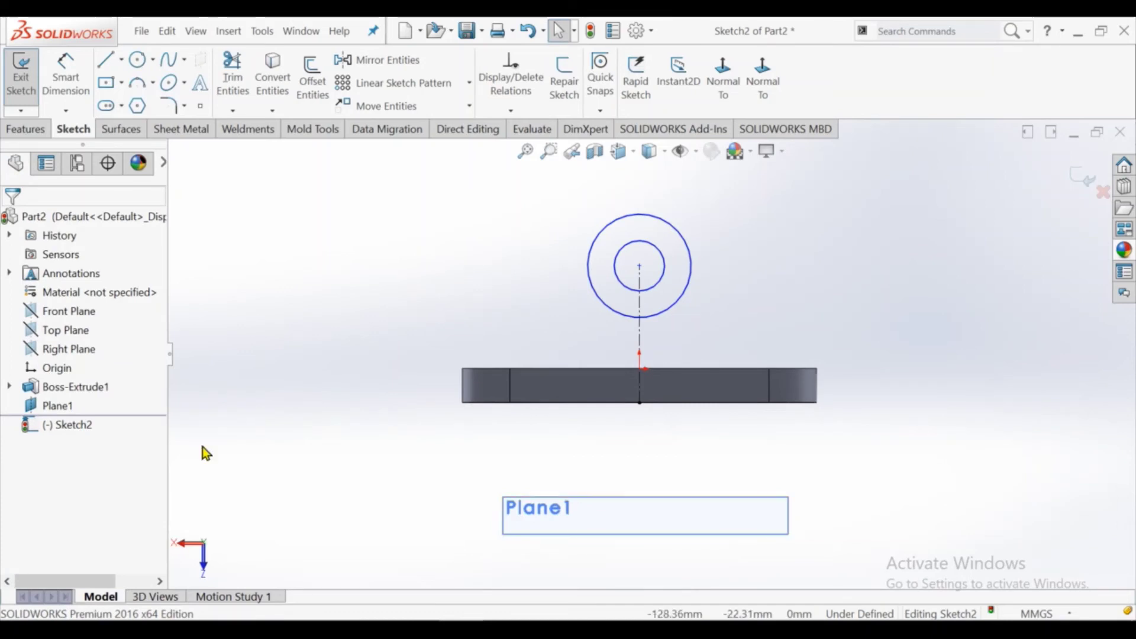
Step: Dimension the centerline height to 24 mm and the outer circle to Ø33
{"action": "left_click", "coordinate": [63, 103]}
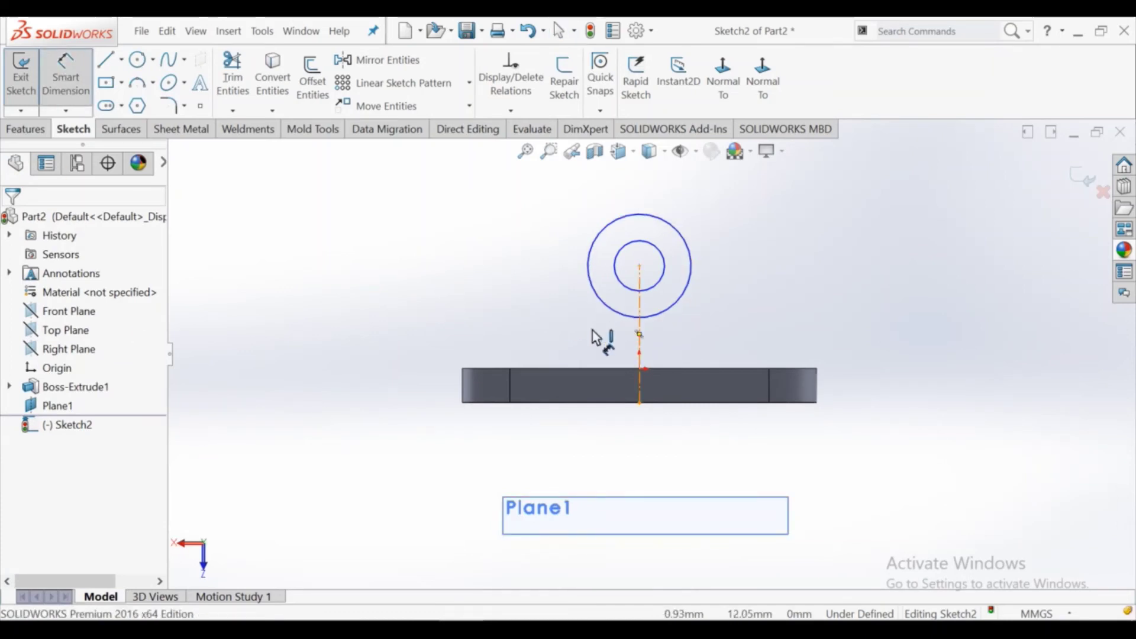
{"action": "left_click", "coordinate": [640, 338]}
{"action": "left_click", "coordinate": [416, 346]}
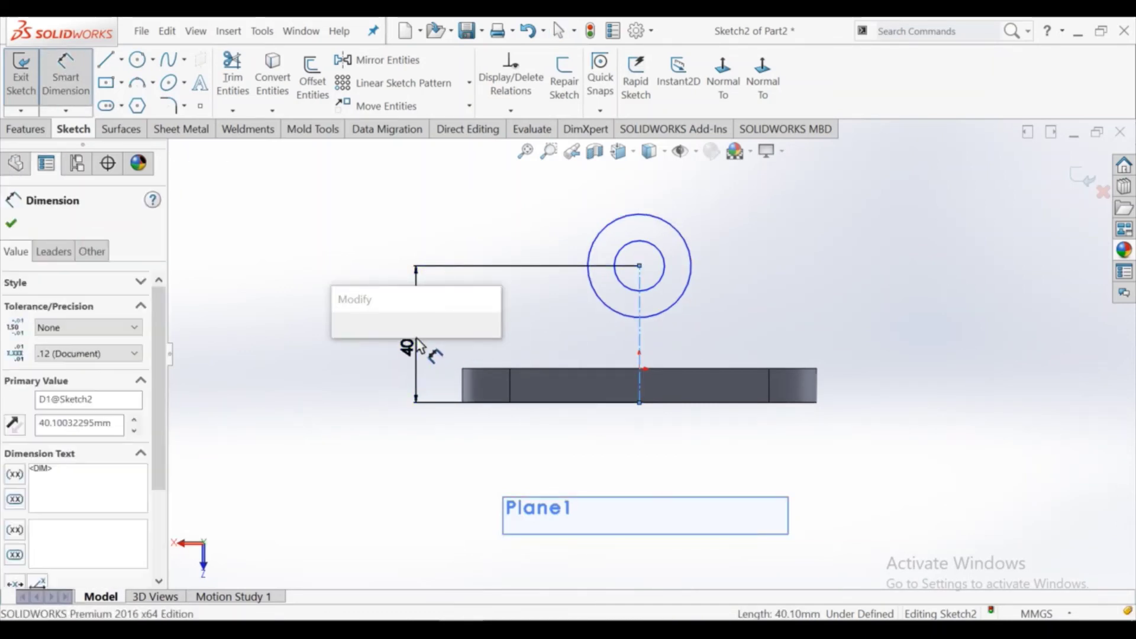
{"action": "type", "text": "24"}
{"action": "key", "text": "Return"}
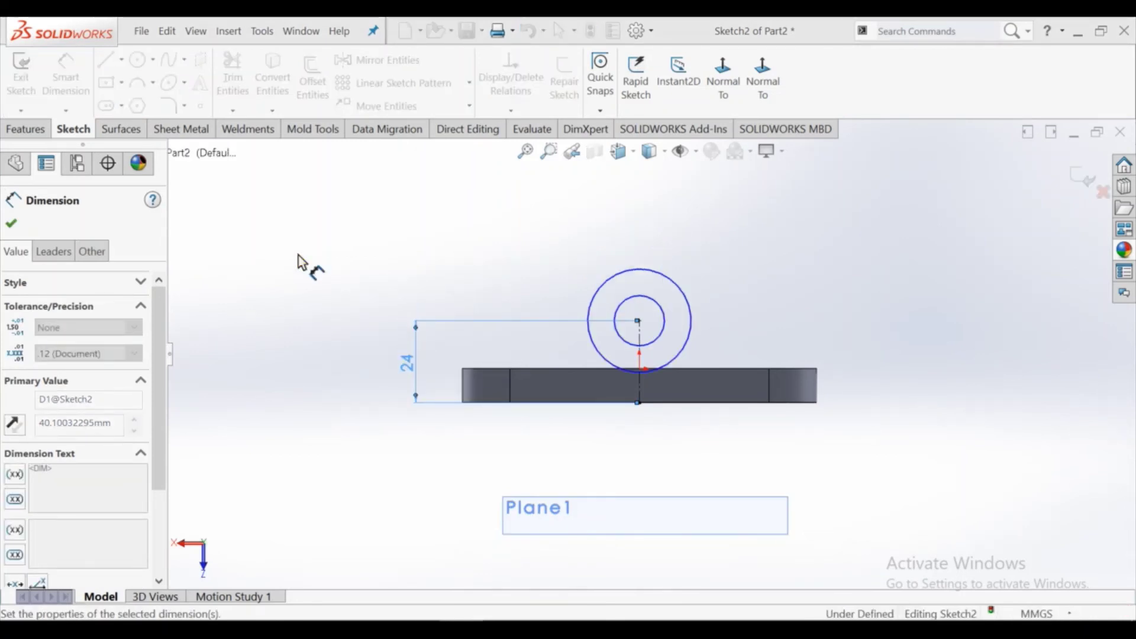
{"action": "left_click", "coordinate": [691, 309]}
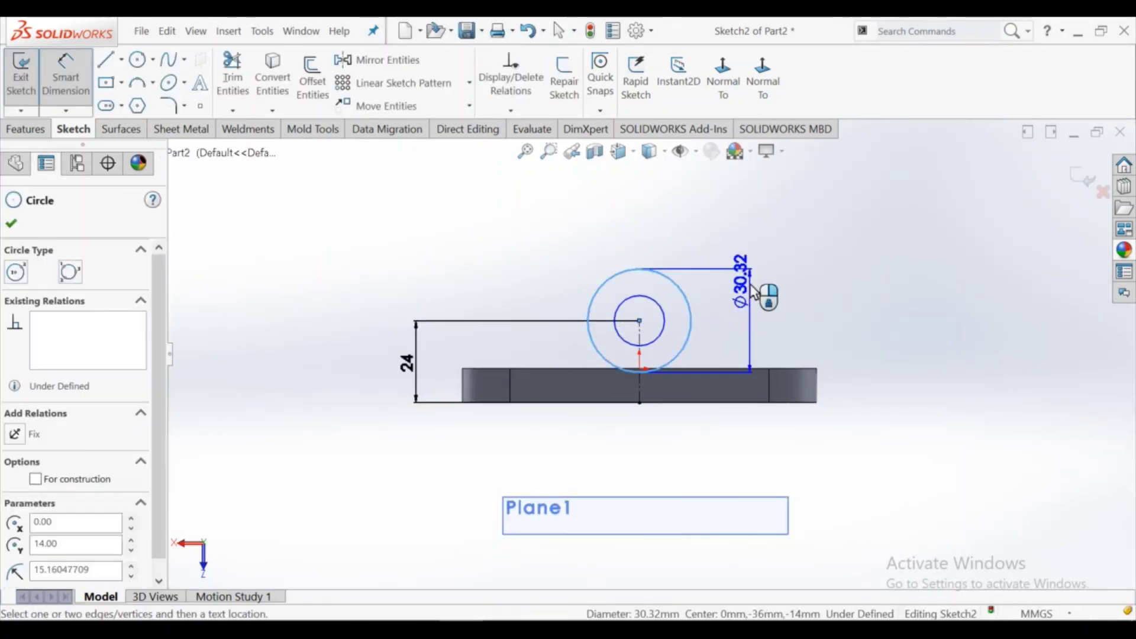
{"action": "left_click", "coordinate": [759, 318]}
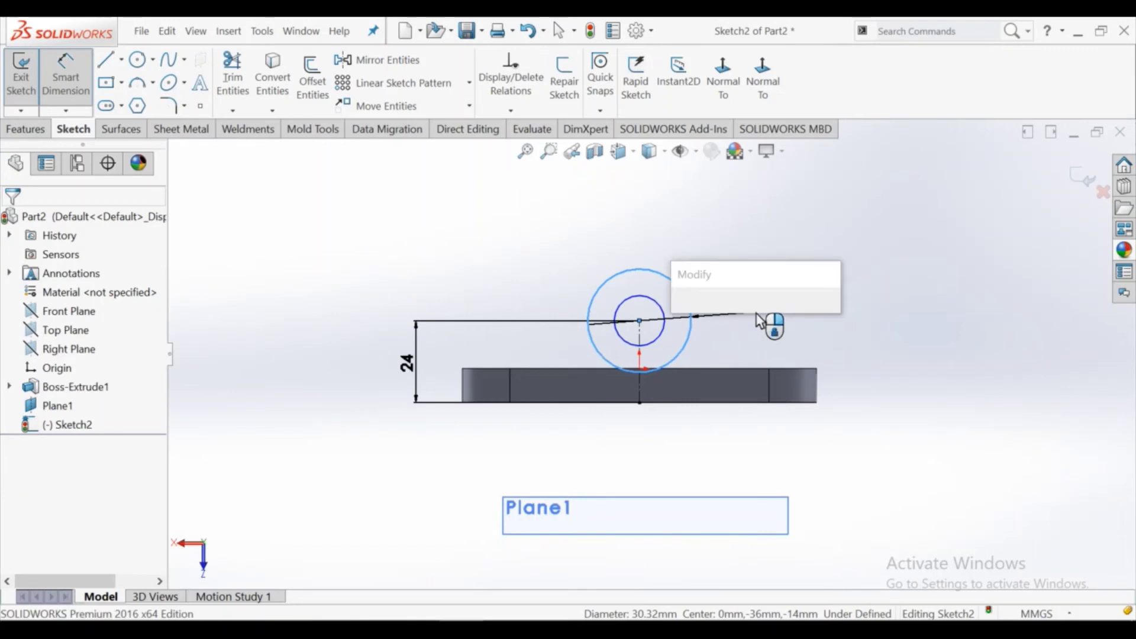
{"action": "type", "text": "33"}
{"action": "key", "text": "Return"}
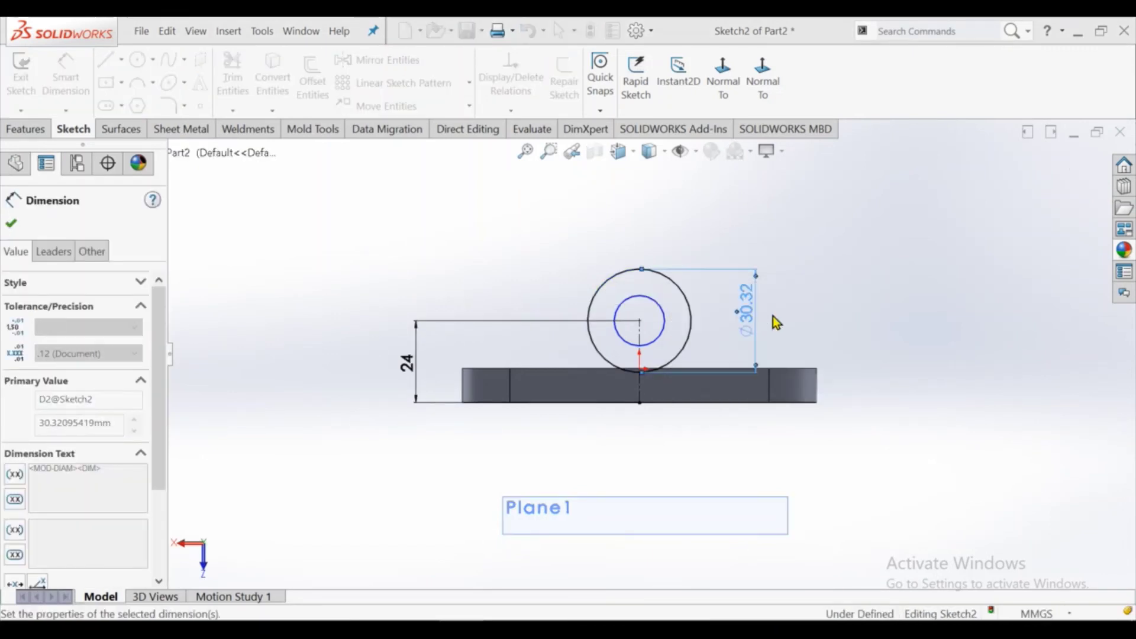
{"action": "left_click", "coordinate": [836, 266]}
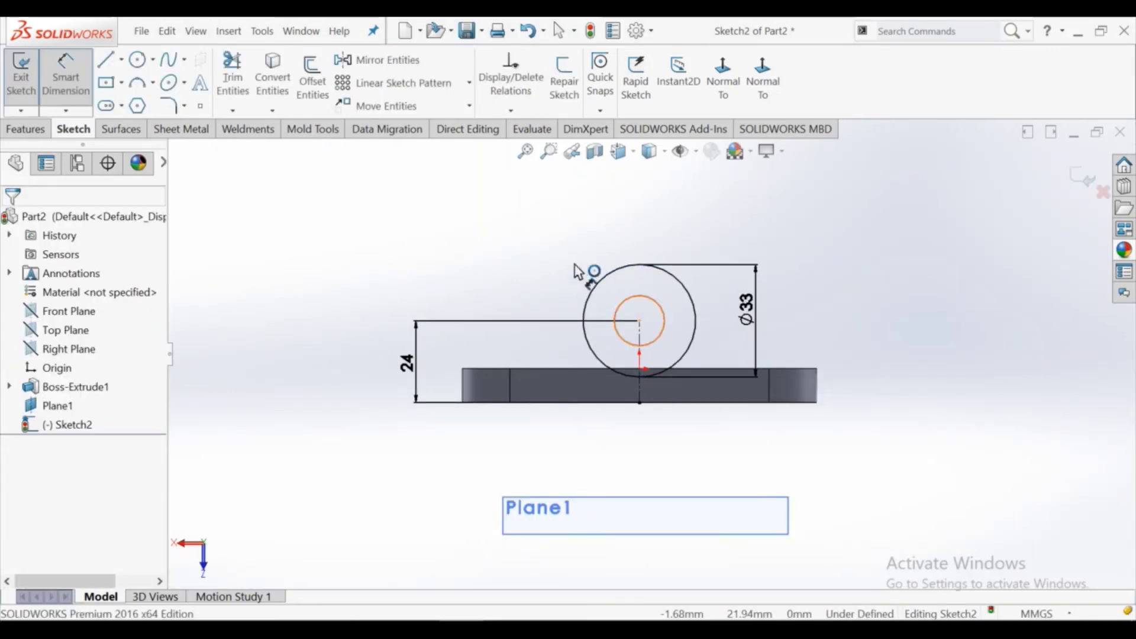
Step: Dimension the inner circle to Ø16, correcting the value after the first entry
{"action": "left_click", "coordinate": [620, 303]}
{"action": "left_click", "coordinate": [568, 248]}
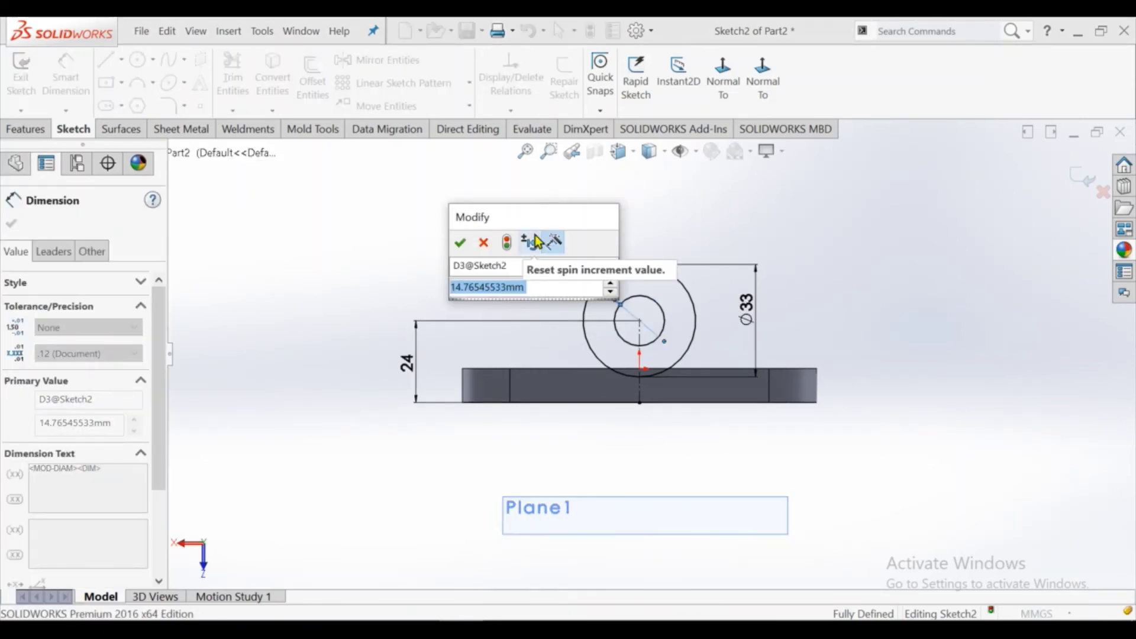
{"action": "type", "text": "23"}
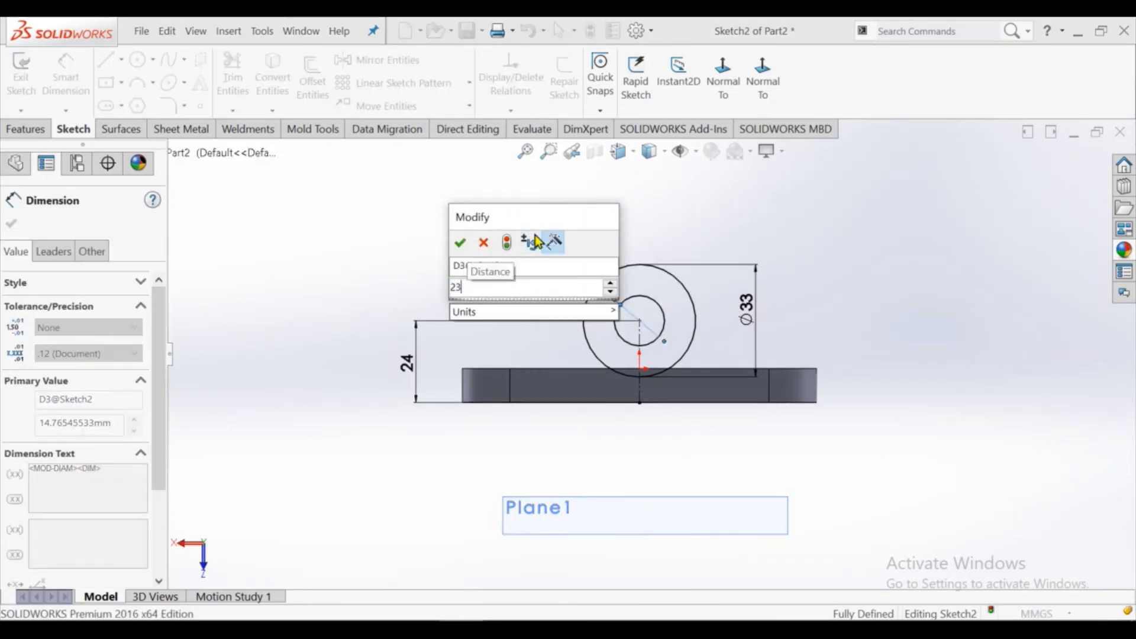
{"action": "key", "text": "Return"}
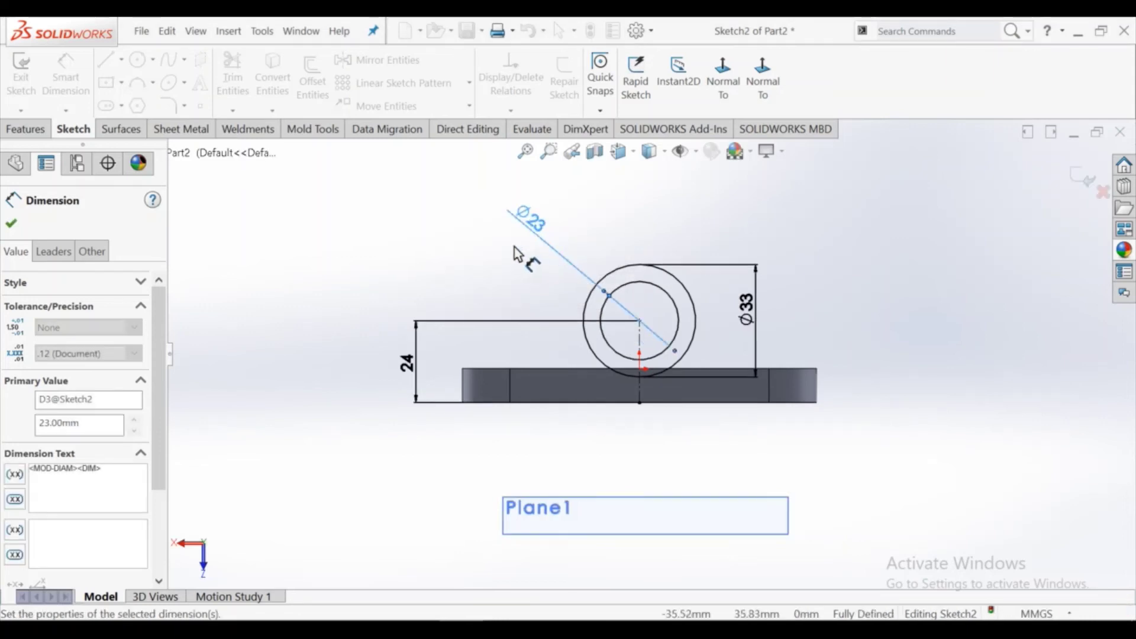
{"action": "double_click", "coordinate": [529, 224]}
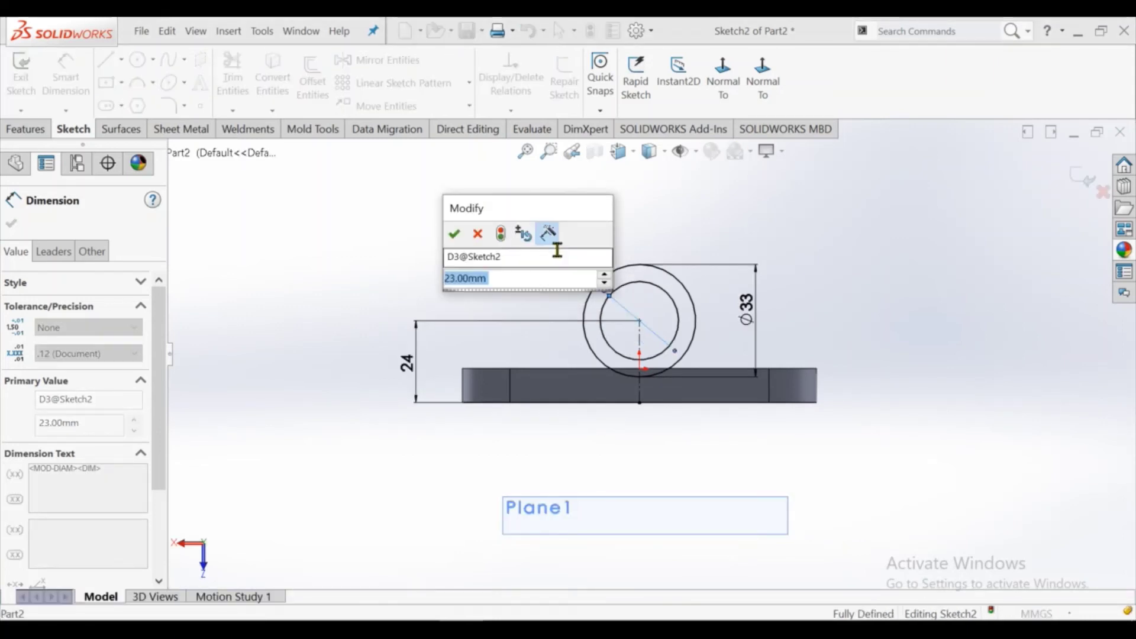
{"action": "type", "text": "2"}
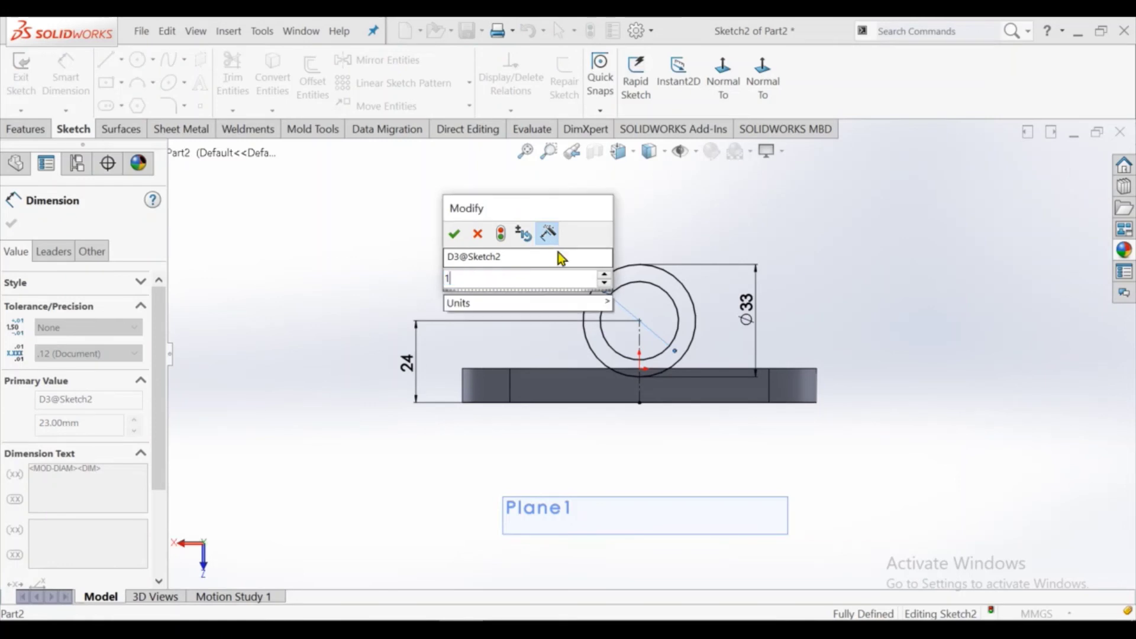
{"action": "type", "text": "3"}
{"action": "key", "text": "Return"}
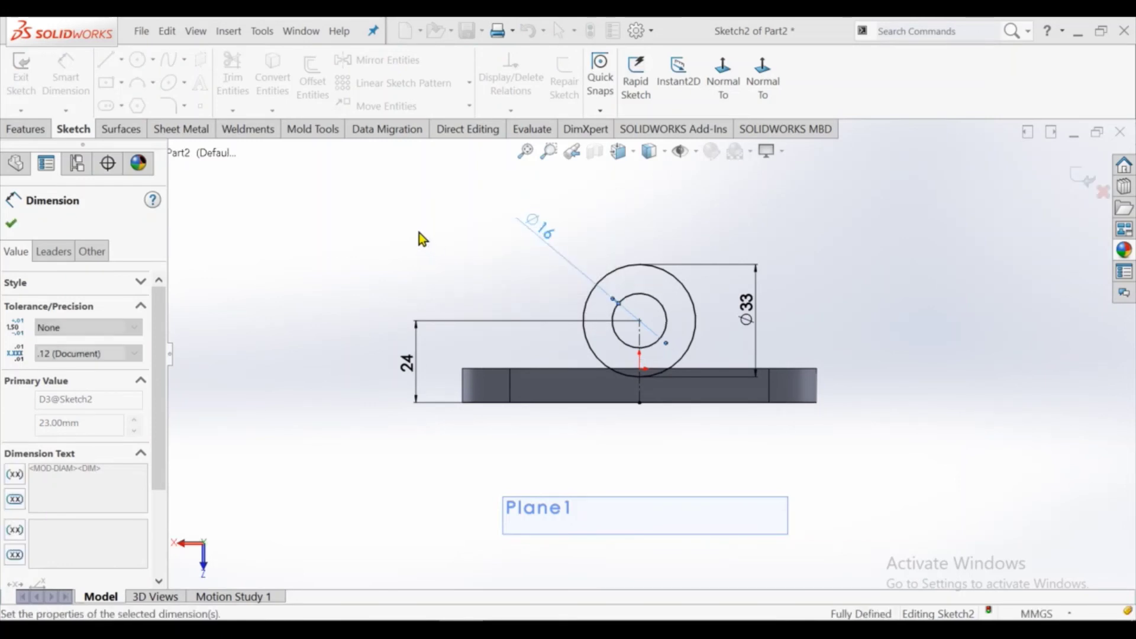
{"action": "right_click", "coordinate": [419, 231]}
{"action": "left_click", "coordinate": [452, 286]}
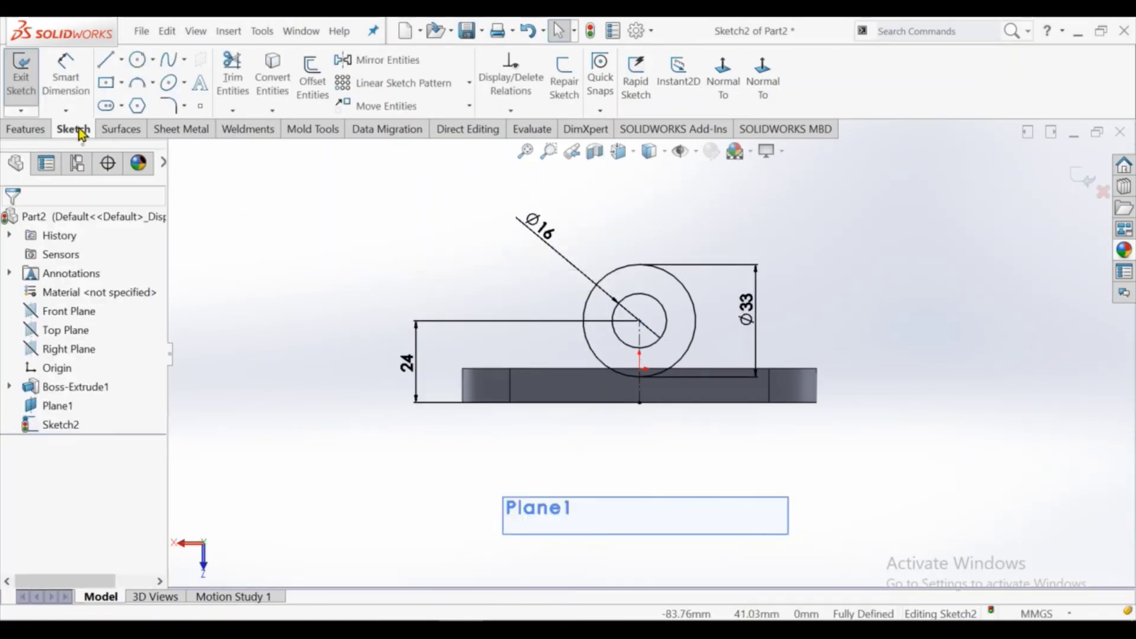
{"action": "left_click", "coordinate": [25, 129]}
{"action": "left_click", "coordinate": [30, 83]}
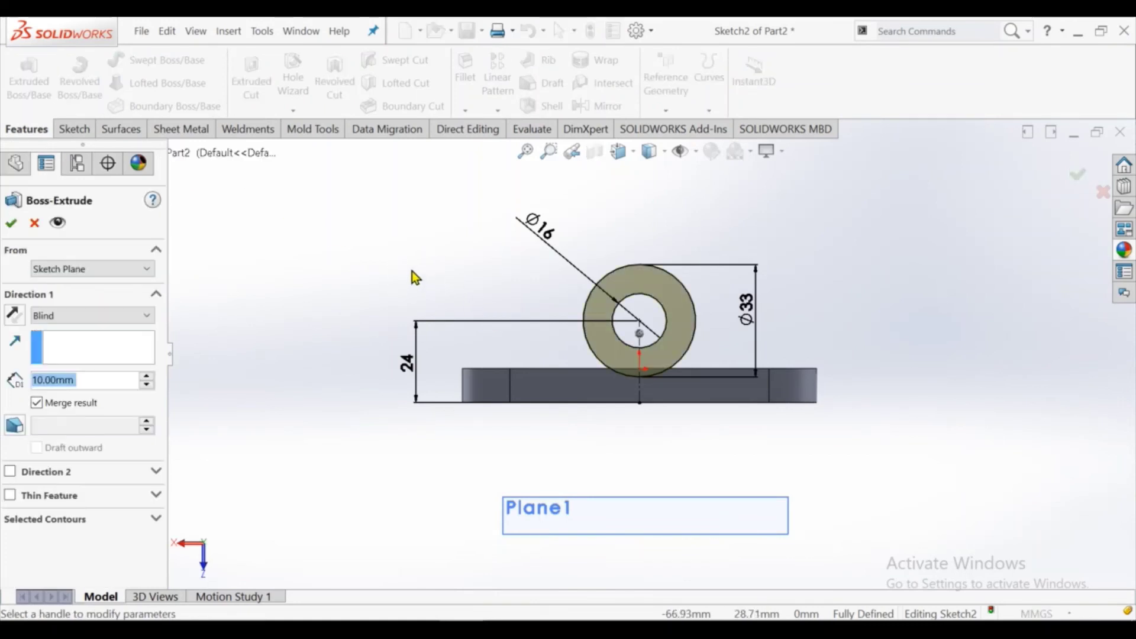
Step: Extrude the circle sketch toward the plate as a 54 mm boss
{"action": "middle_click_drag", "start_coordinate": [415, 269], "coordinate": [502, 306]}
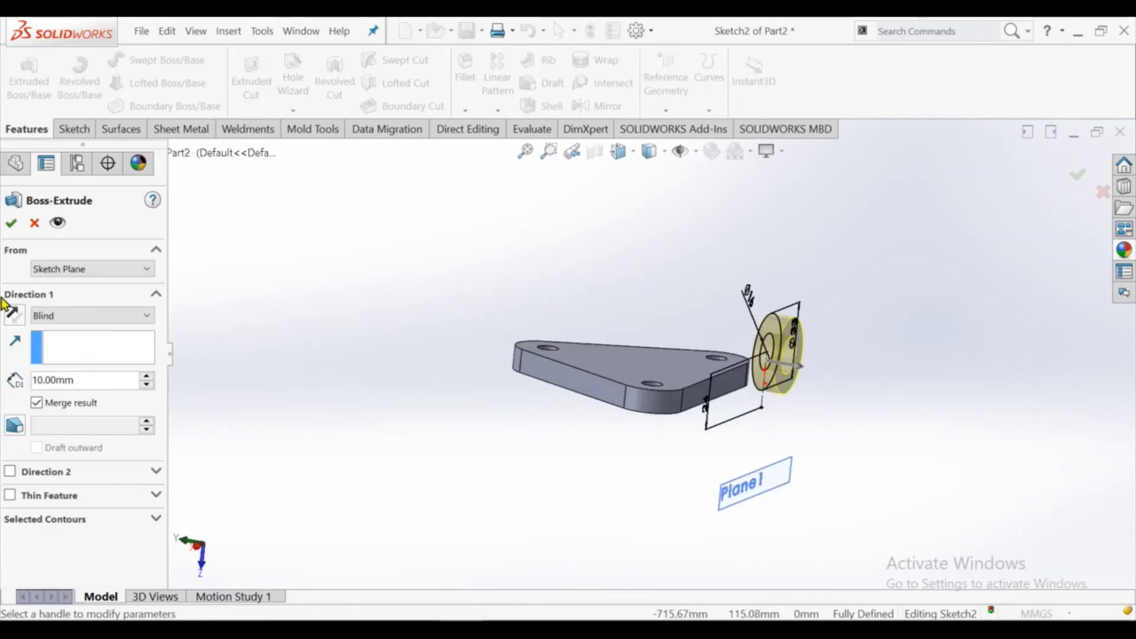
{"action": "left_click", "coordinate": [15, 317]}
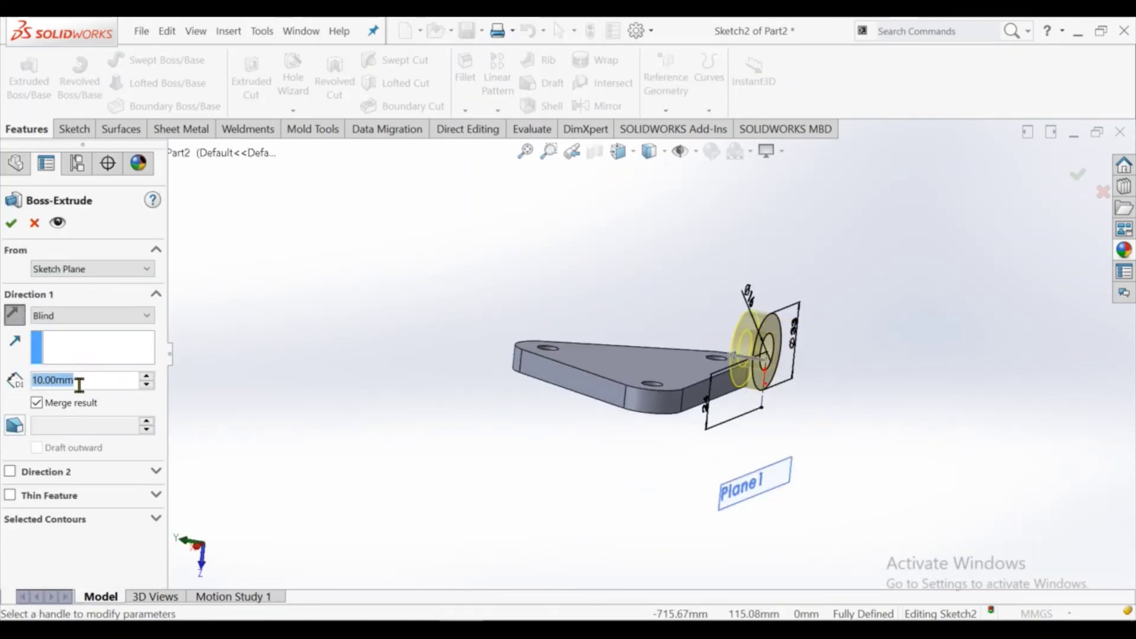
{"action": "type", "text": "5"}
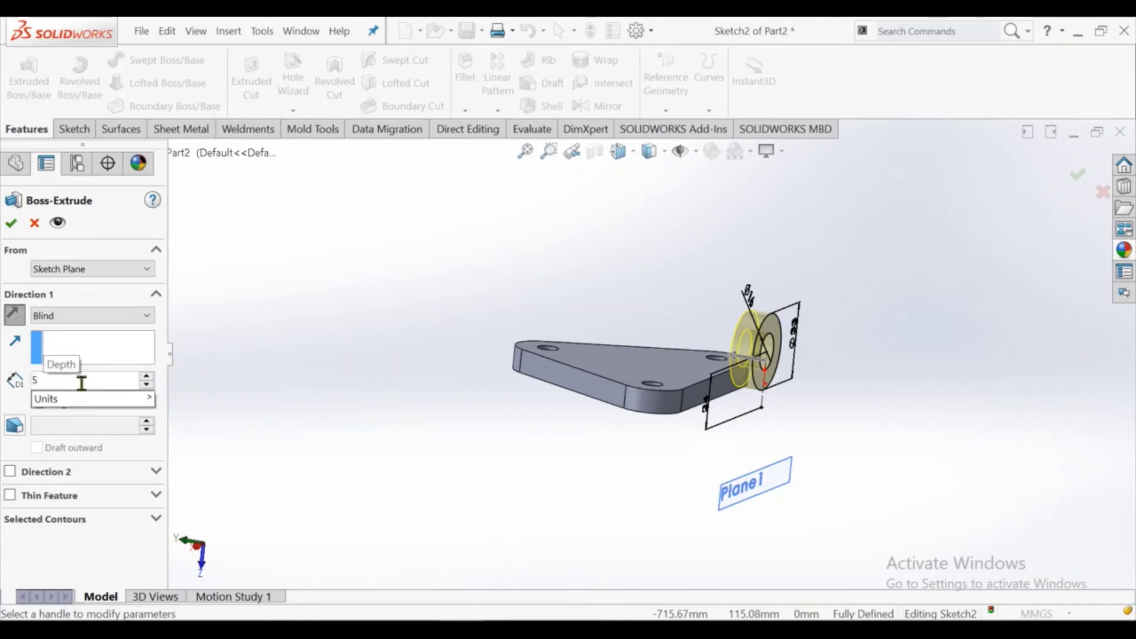
{"action": "type", "text": "4"}
{"action": "key", "text": "Return"}
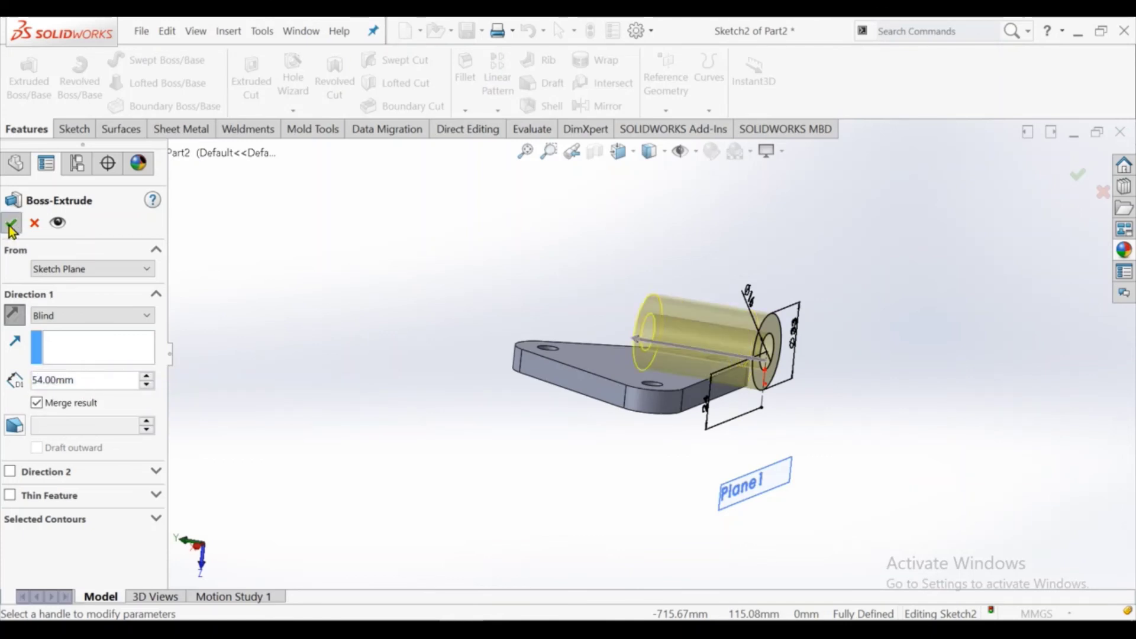
{"action": "left_click", "coordinate": [11, 223]}
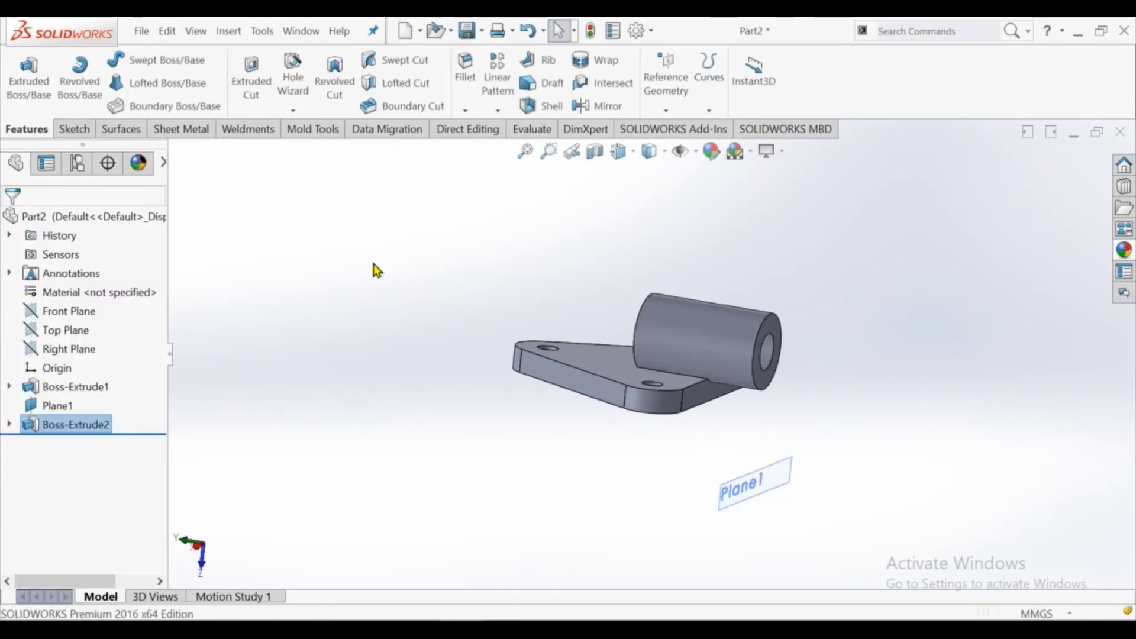
Step: Hide Plane1 and orbit to look into the boss bore
{"action": "left_click", "coordinate": [374, 264]}
{"action": "mouse_move", "coordinate": [452, 258]}
{"action": "middle_mouse_down"}
{"action": "mouse_move", "coordinate": [454, 340]}
{"action": "mouse_move", "coordinate": [576, 368]}
{"action": "mouse_move", "coordinate": [502, 381]}
{"action": "mouse_move", "coordinate": [418, 355]}
{"action": "middle_mouse_up"}
{"action": "left_click", "coordinate": [776, 420]}
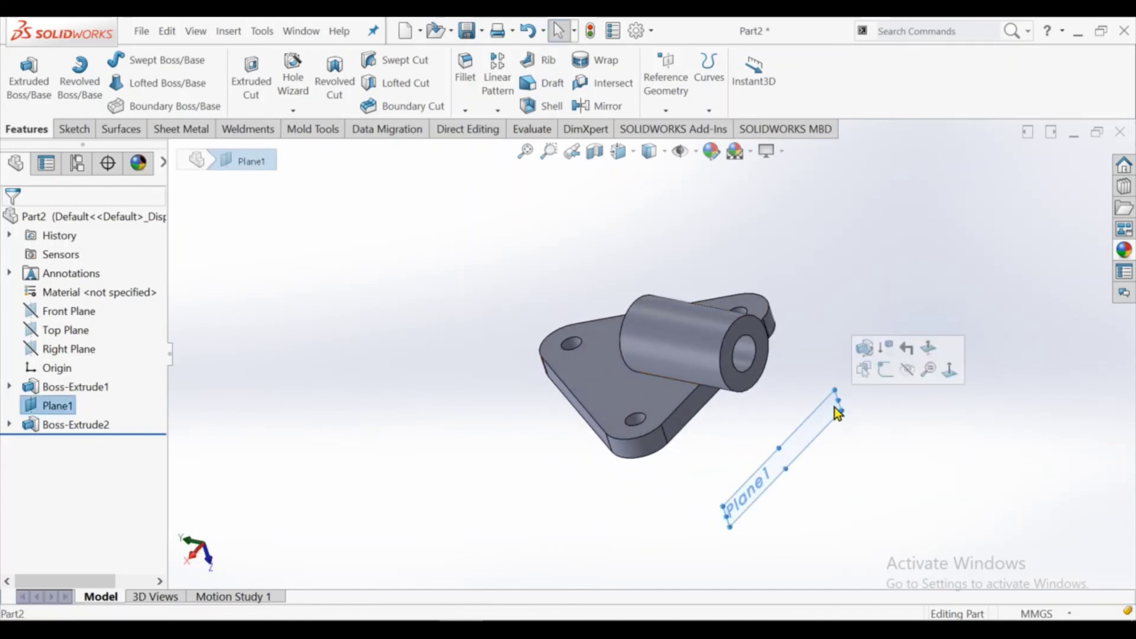
{"action": "left_click", "coordinate": [886, 375]}
{"action": "mouse_move", "coordinate": [650, 308]}
{"action": "middle_mouse_down"}
{"action": "mouse_move", "coordinate": [748, 247]}
{"action": "mouse_move", "coordinate": [801, 278]}
{"action": "mouse_move", "coordinate": [595, 395]}
{"action": "mouse_move", "coordinate": [640, 333]}
{"action": "middle_mouse_up"}
Step: Edit Boss-Extrude2 so the cylinder's depth becomes 72 mm
{"action": "left_click", "coordinate": [649, 324]}
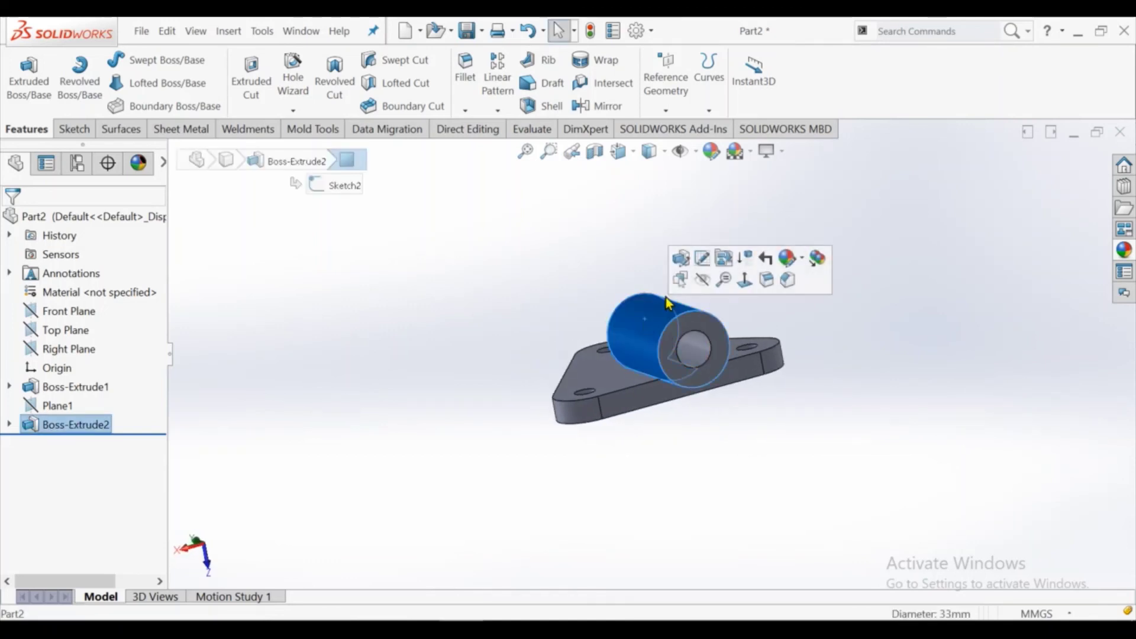
{"action": "left_click", "coordinate": [674, 263]}
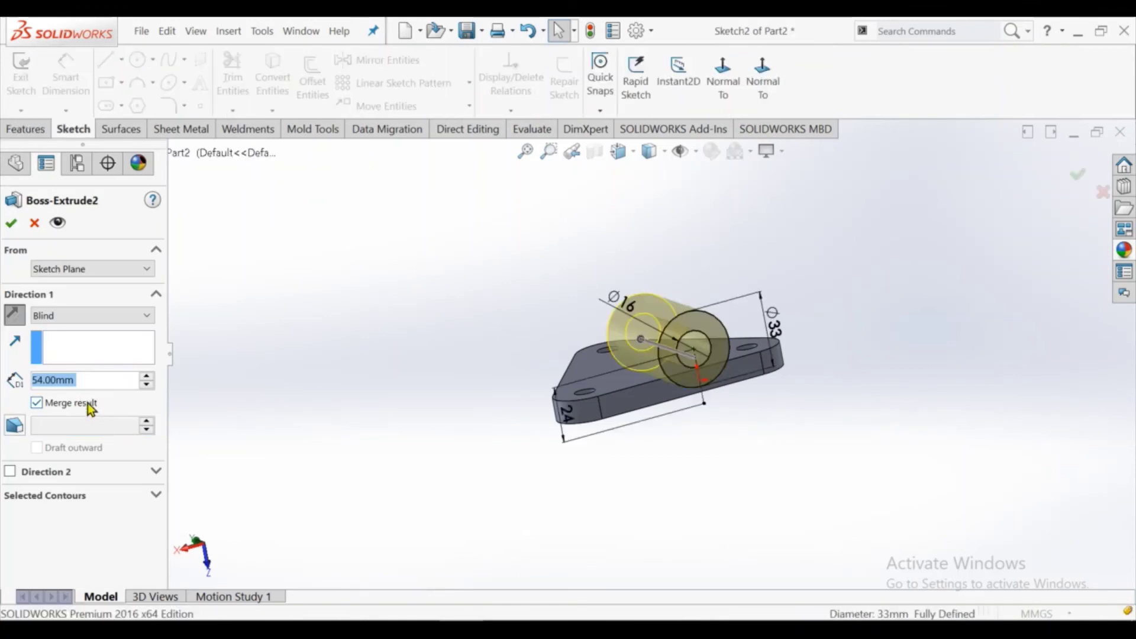
{"action": "scroll", "coordinate": [91, 387], "scroll_direction": "up", "scroll_amount": 3}
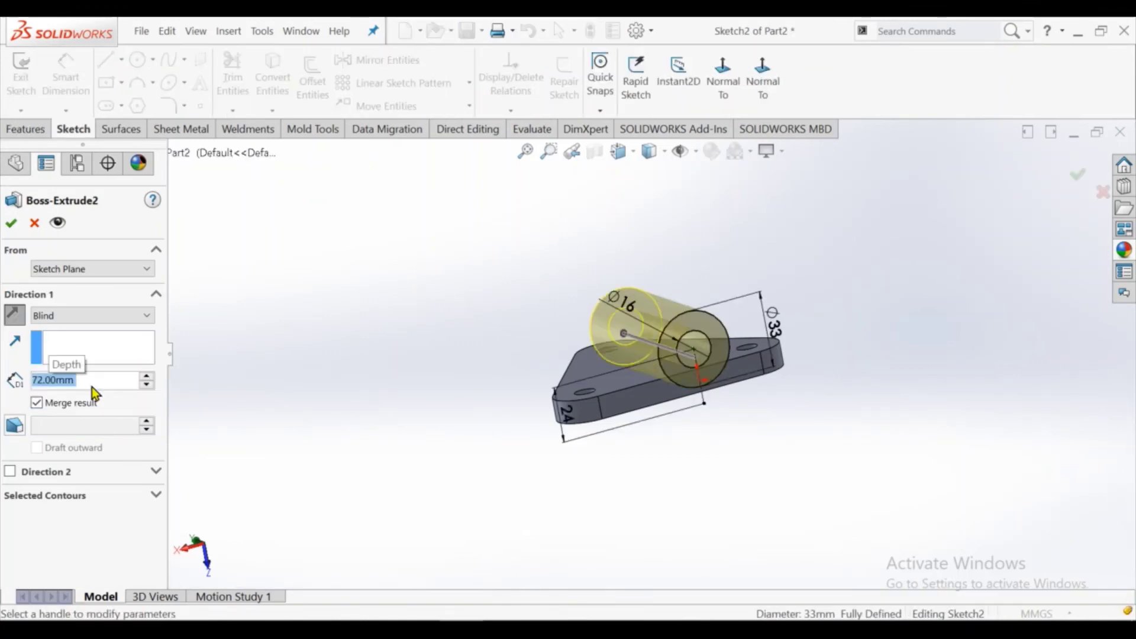
{"action": "middle_click_drag", "start_coordinate": [409, 261], "coordinate": [469, 292]}
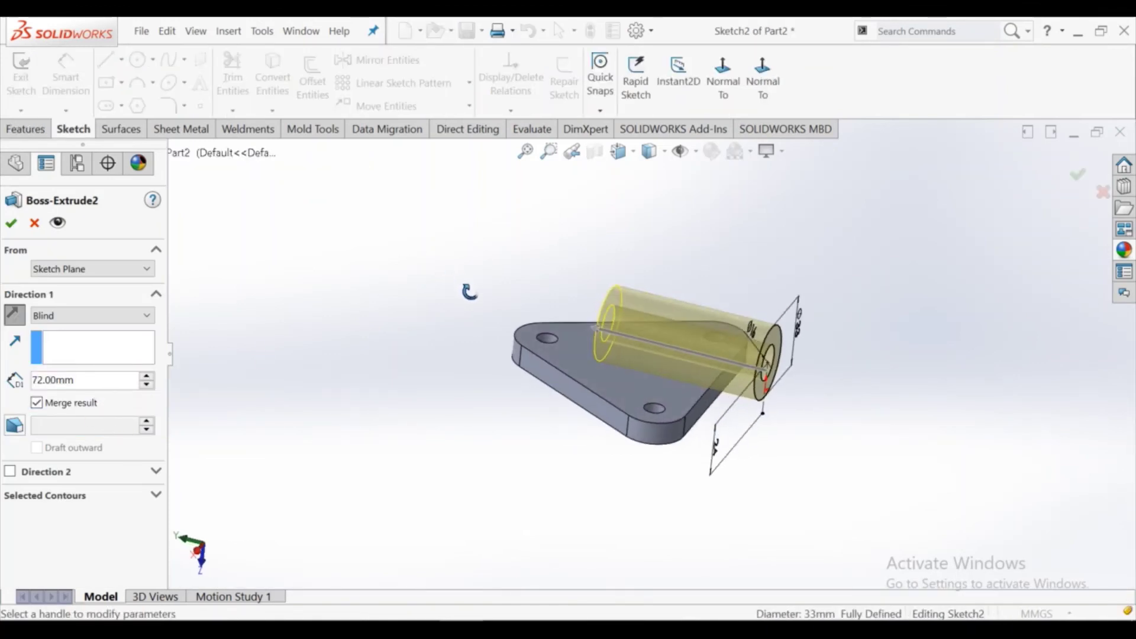
{"action": "left_click", "coordinate": [12, 225]}
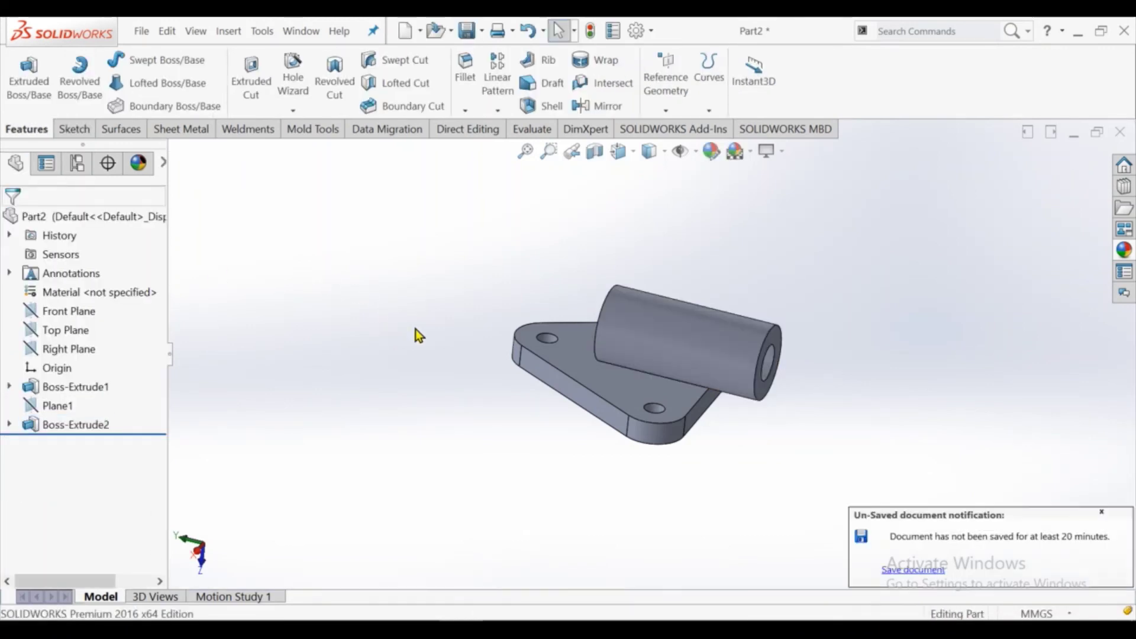
{"action": "middle_click_drag", "start_coordinate": [440, 335], "coordinate": [532, 401]}
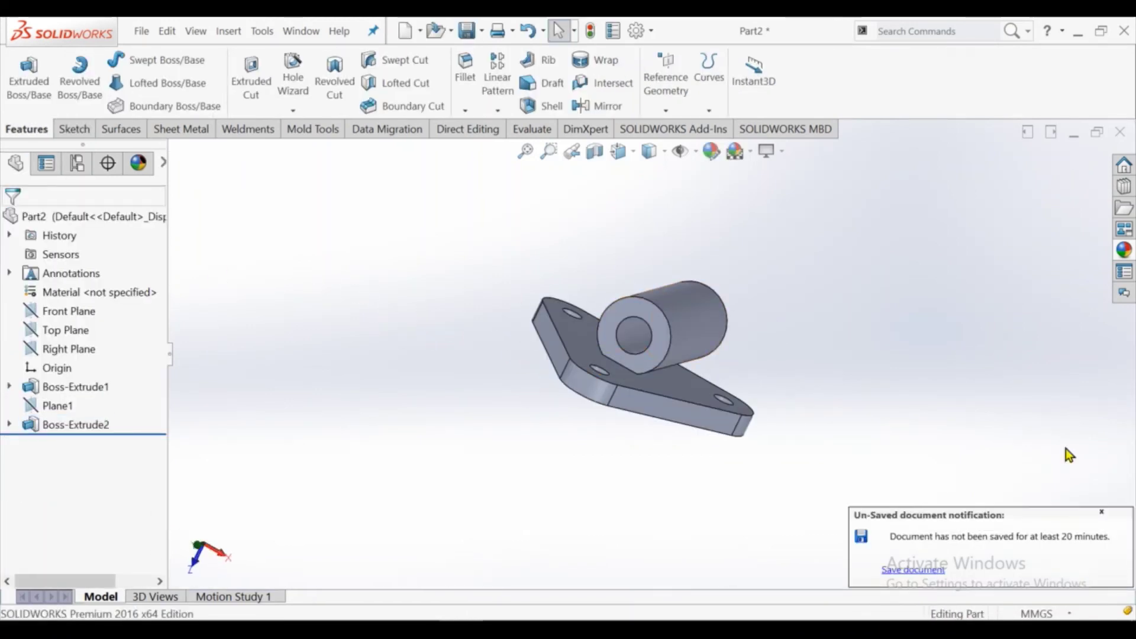
{"action": "left_click", "coordinate": [1106, 516]}
Step: Sketch on the cylinder's end face and convert the bore's inner circle edge into it
{"action": "left_click", "coordinate": [623, 312]}
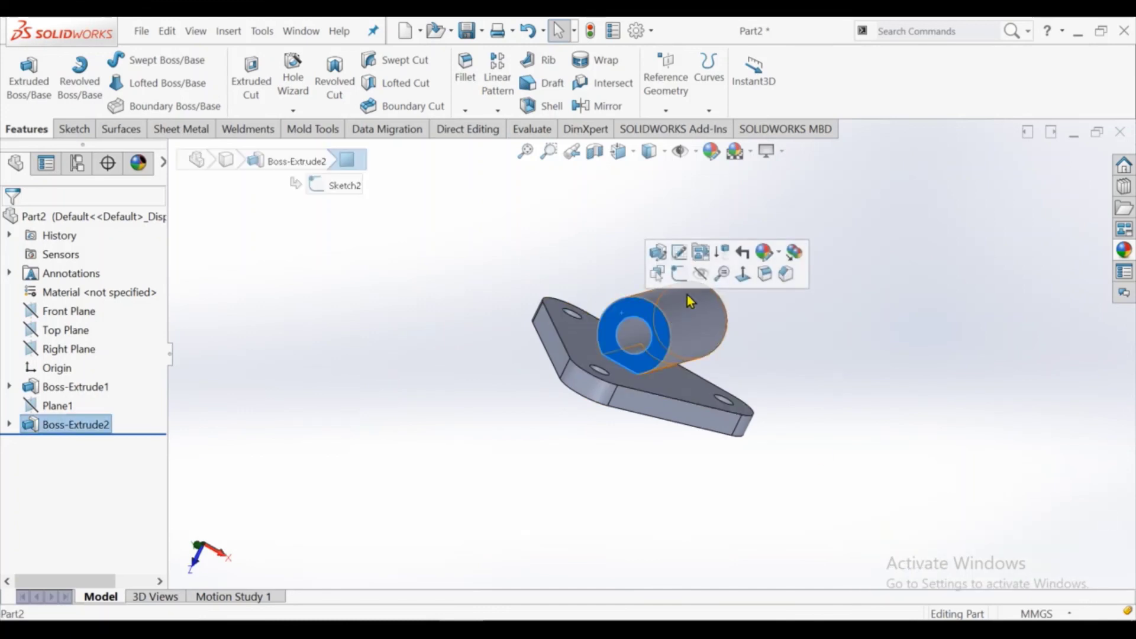
{"action": "left_click", "coordinate": [672, 256]}
{"action": "left_click", "coordinate": [715, 89]}
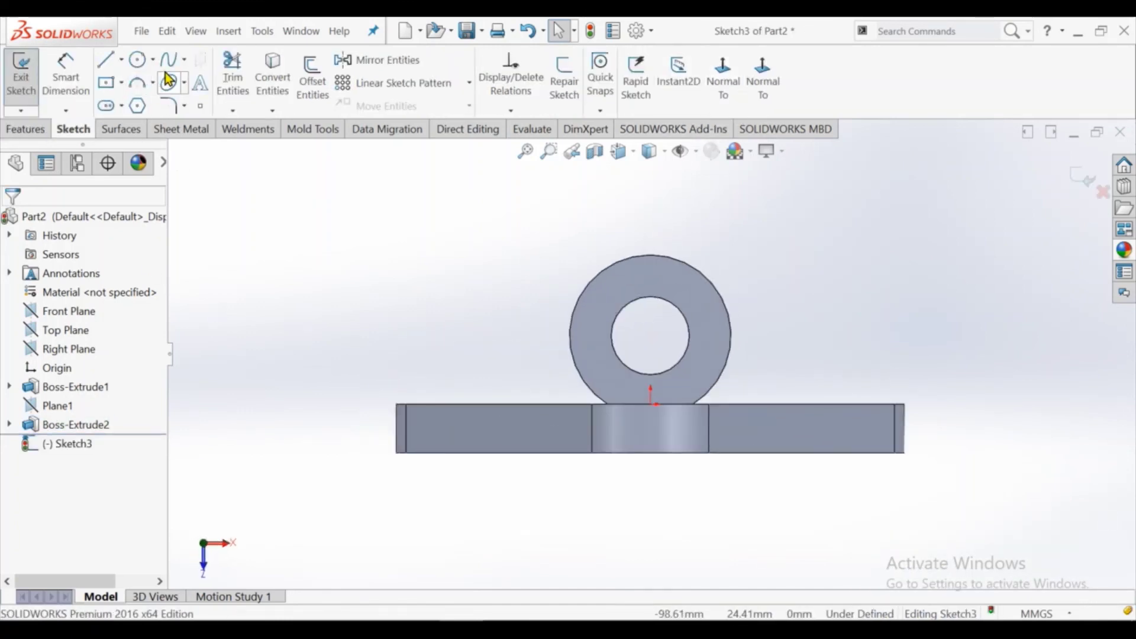
{"action": "left_click", "coordinate": [272, 74]}
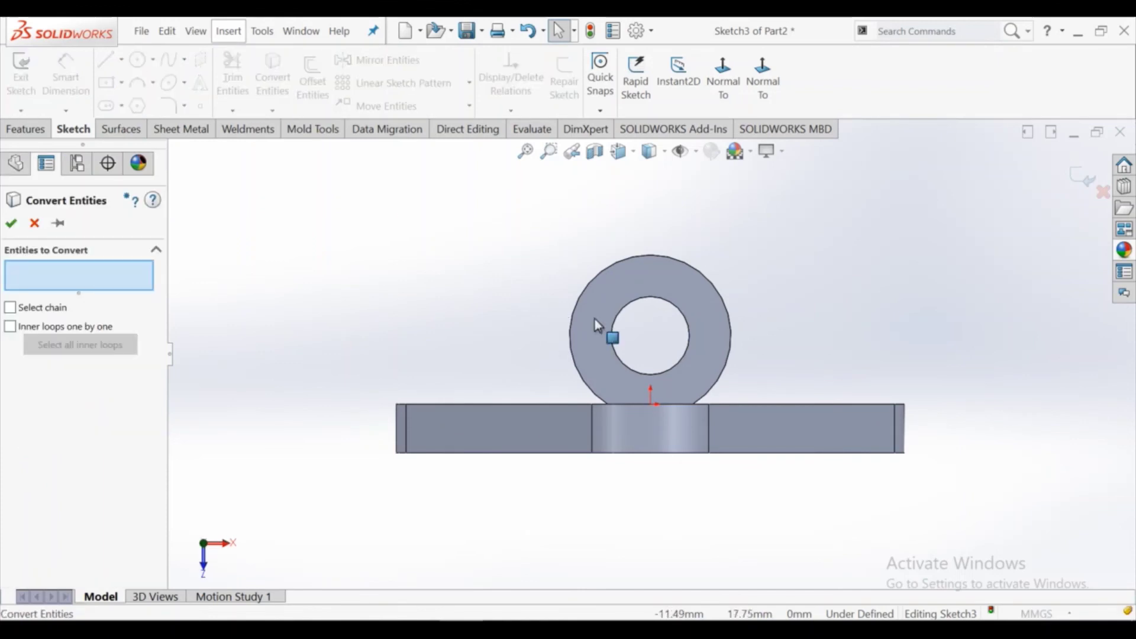
{"action": "left_click", "coordinate": [630, 303]}
{"action": "left_click", "coordinate": [13, 225]}
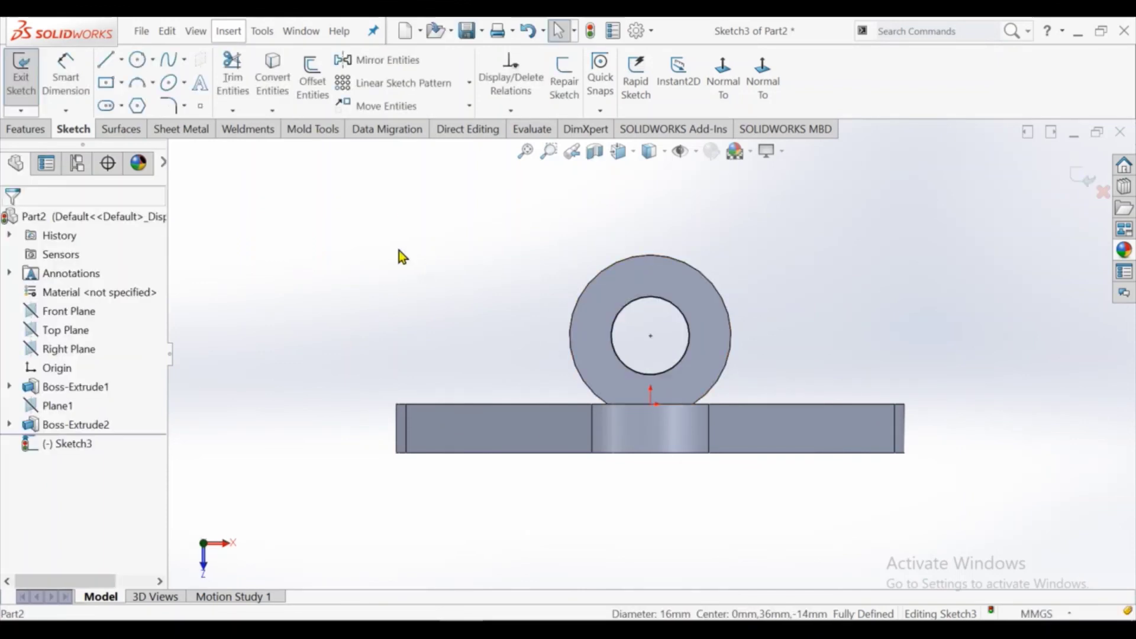
{"action": "middle_click_drag", "start_coordinate": [401, 253], "coordinate": [529, 289]}
Step: Extrude the converted circle reversed into the cylinder with depth 72-54 = 18 mm
{"action": "left_click", "coordinate": [33, 132]}
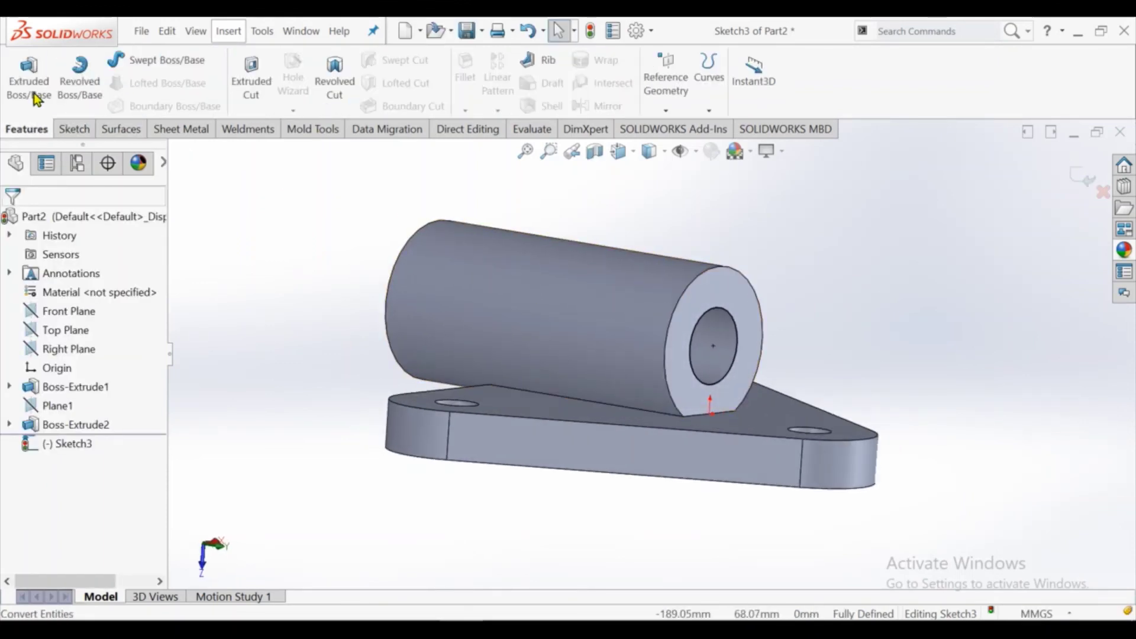
{"action": "left_click", "coordinate": [34, 89]}
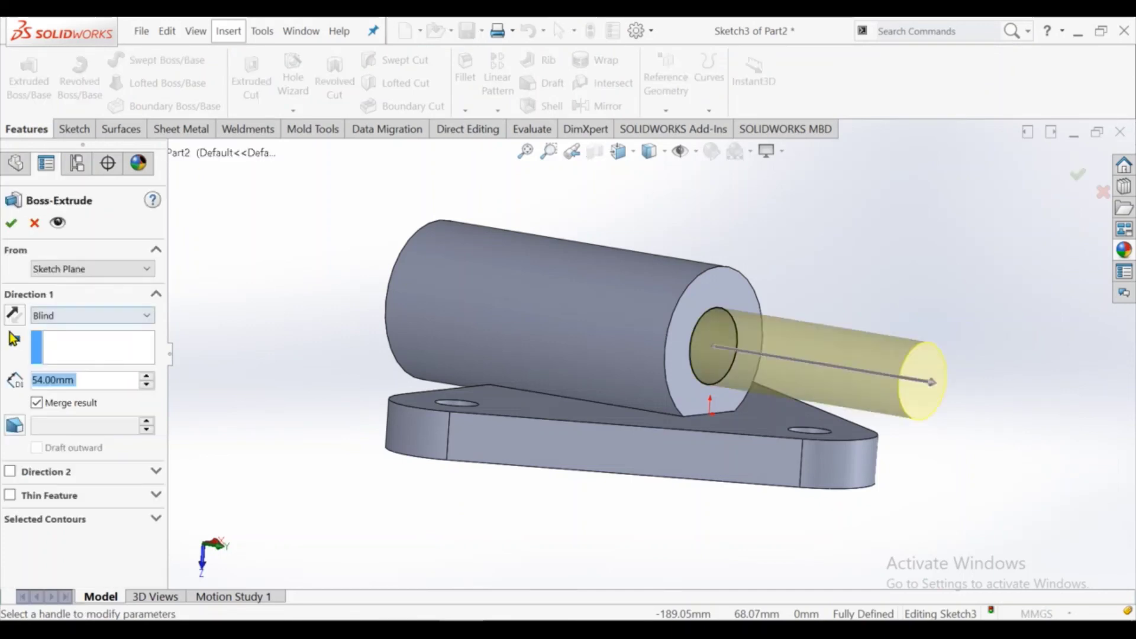
{"action": "left_click", "coordinate": [14, 319]}
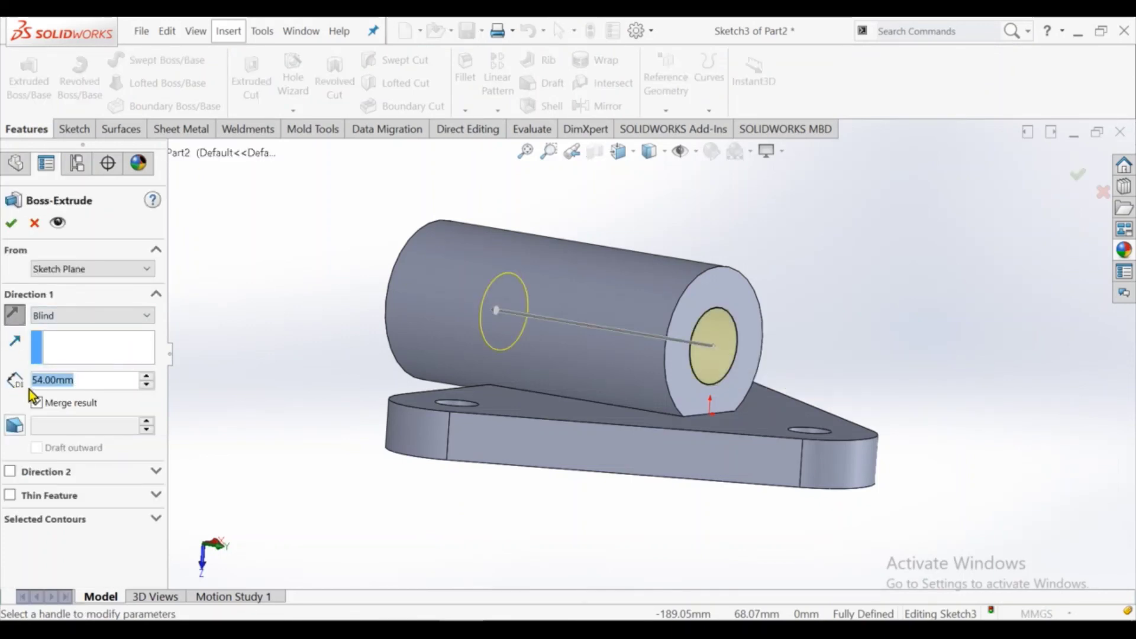
{"action": "type", "text": "72"}
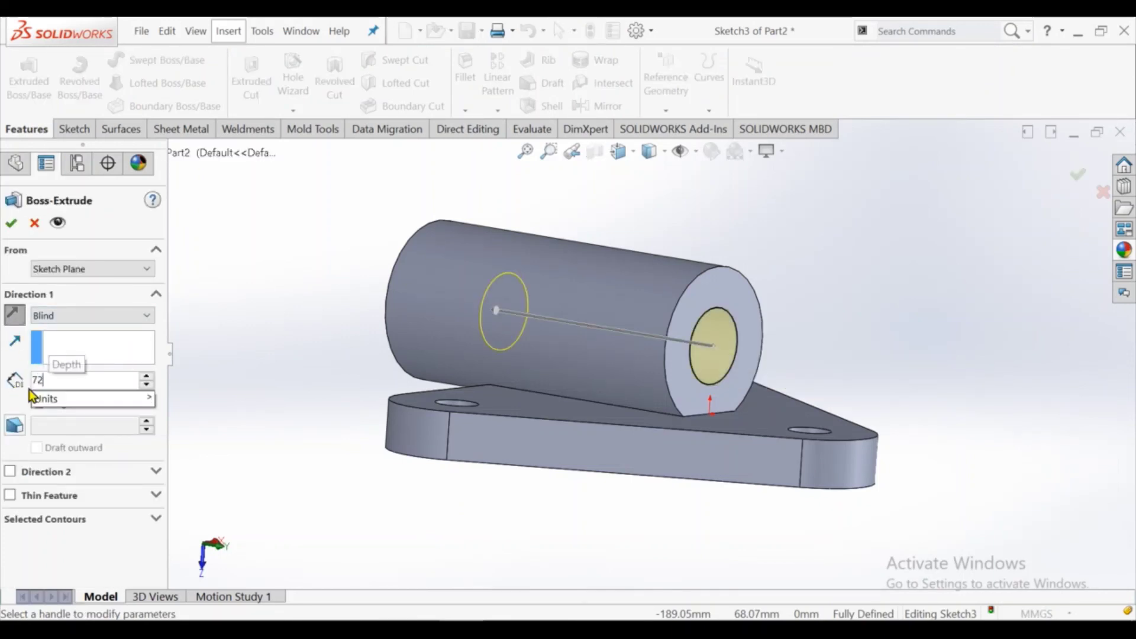
{"action": "type", "text": "-"}
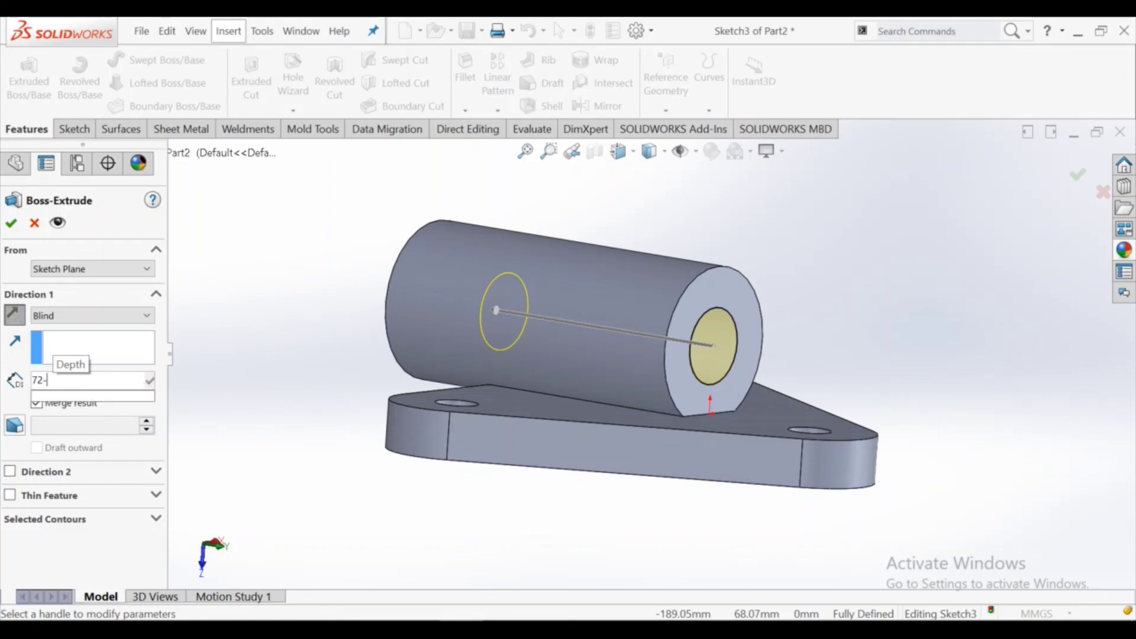
{"action": "type", "text": "54"}
{"action": "key", "text": "Return"}
{"action": "key", "text": "Return"}
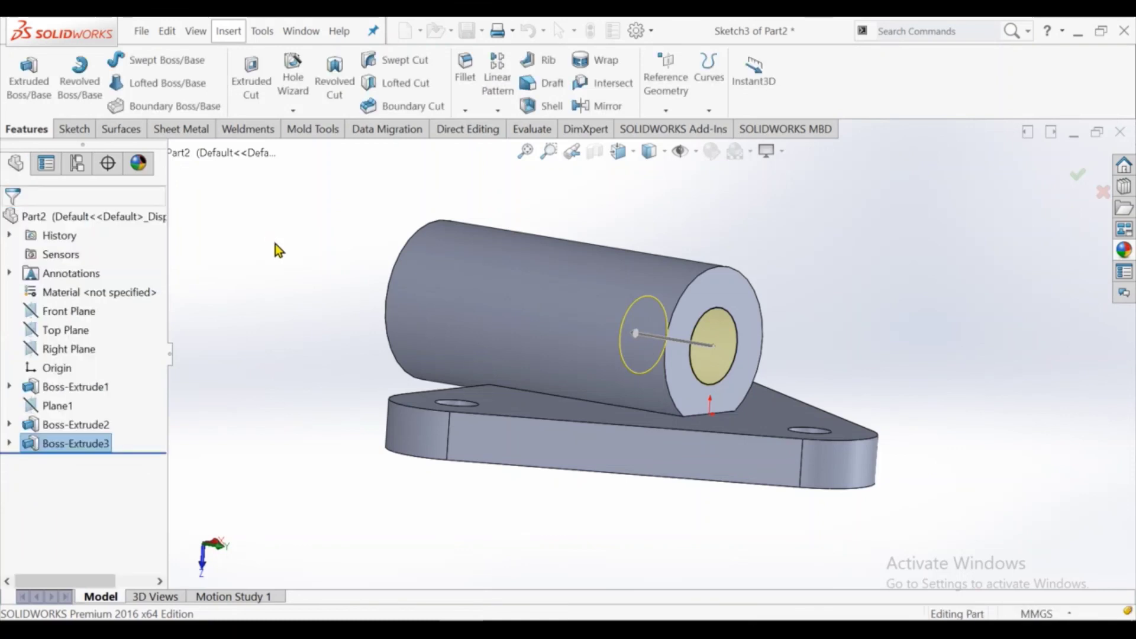
Step: Select the plate's top outline edge loop for a 2 mm fillet
{"action": "mouse_move", "coordinate": [287, 248]}
{"action": "middle_mouse_down"}
{"action": "mouse_move", "coordinate": [445, 302]}
{"action": "mouse_move", "coordinate": [429, 213]}
{"action": "middle_mouse_up"}
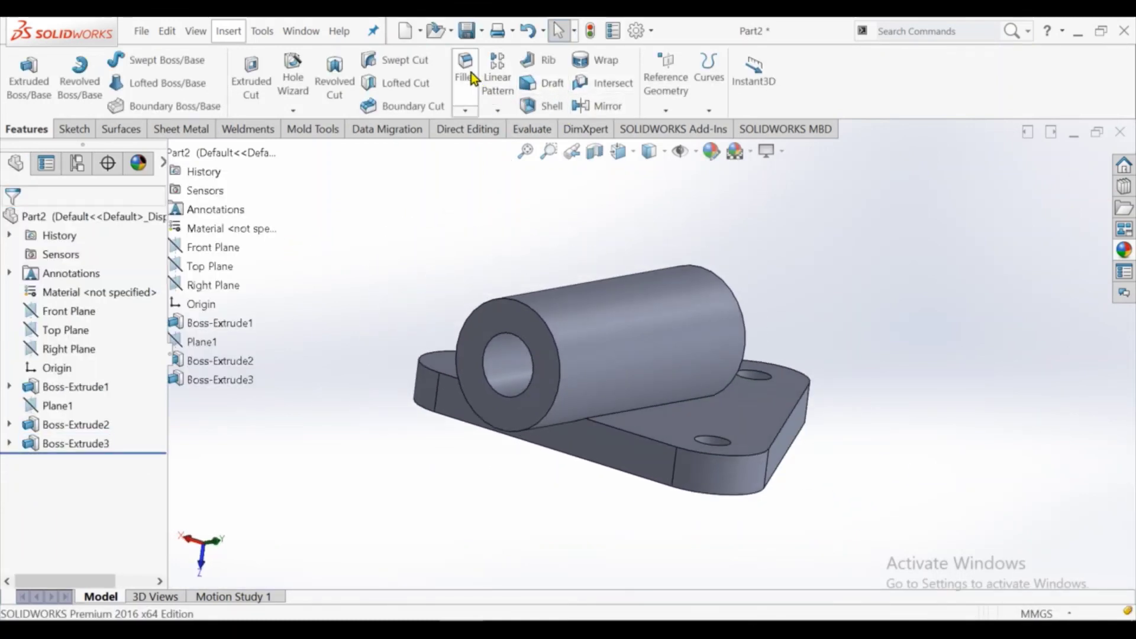
{"action": "left_click", "coordinate": [653, 445]}
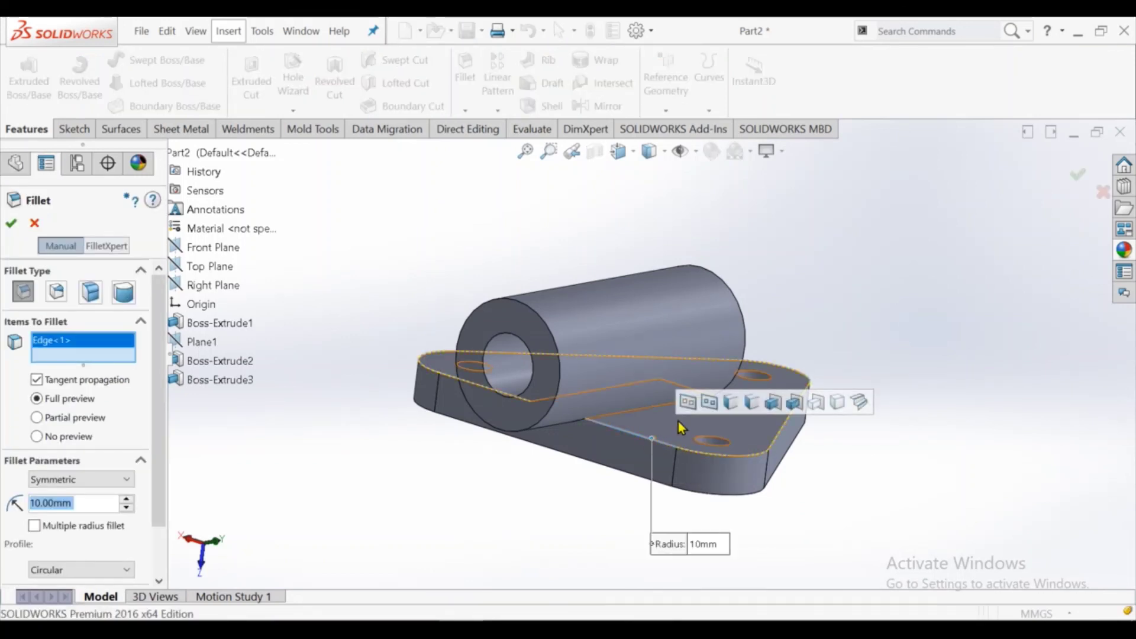
{"action": "left_click", "coordinate": [688, 405]}
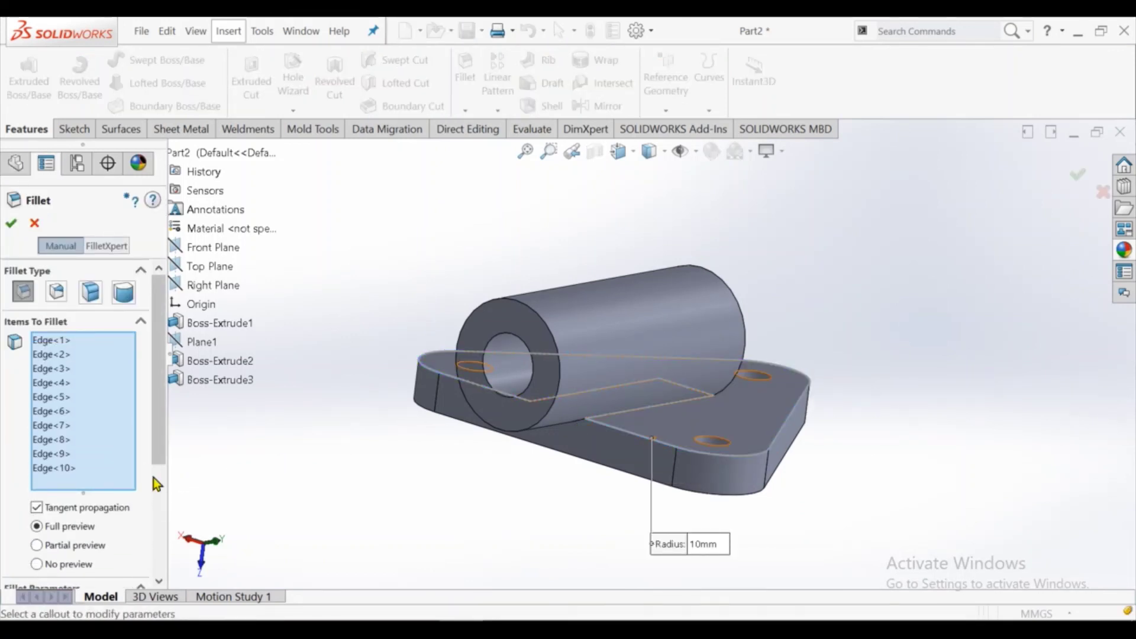
{"action": "scroll", "coordinate": [156, 468], "scroll_direction": "down", "scroll_amount": 3}
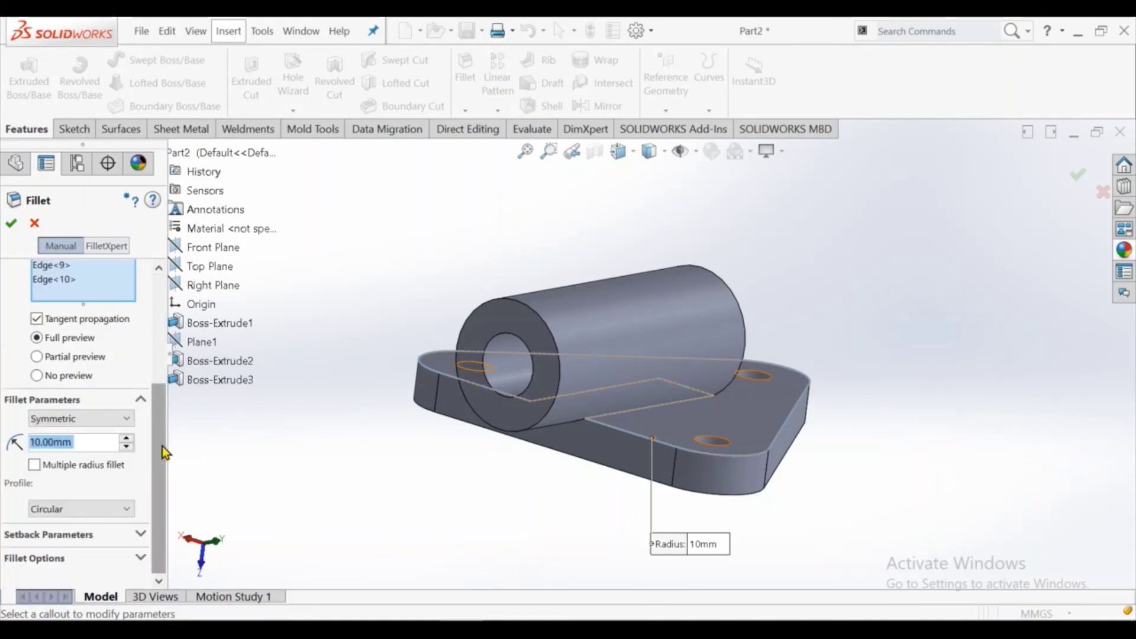
{"action": "double_click", "coordinate": [70, 437]}
{"action": "type", "text": "2"}
{"action": "key", "text": "Return"}
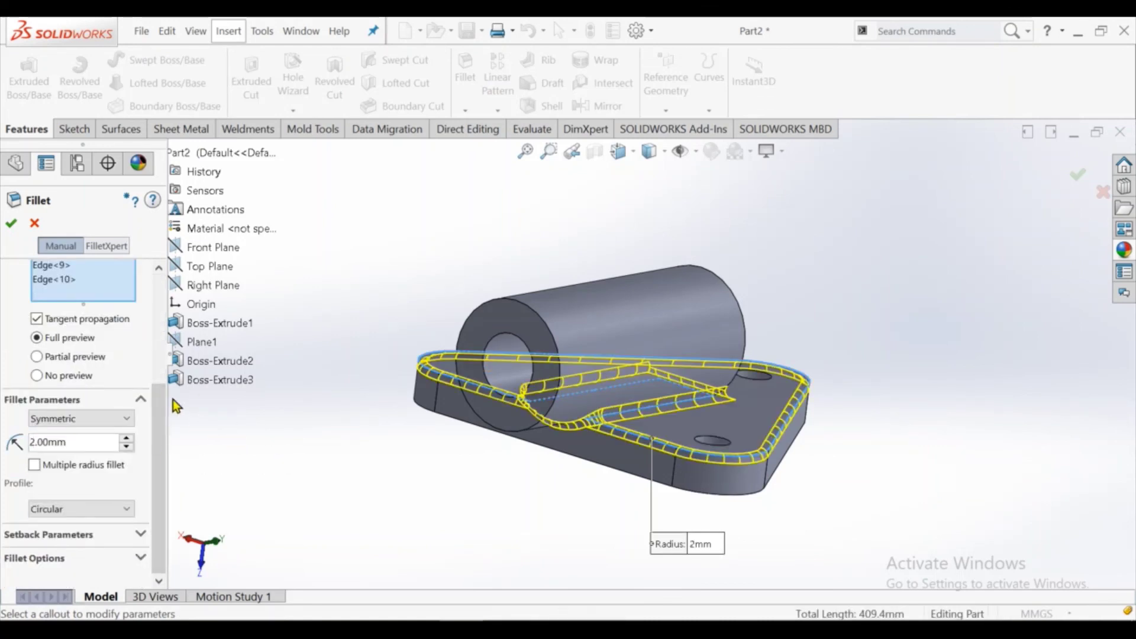
Step: Add the boss junction edge to the 2 mm fillet and confirm it
{"action": "mouse_move", "coordinate": [351, 303]}
{"action": "middle_mouse_down"}
{"action": "mouse_move", "coordinate": [419, 329]}
{"action": "mouse_move", "coordinate": [438, 360]}
{"action": "middle_mouse_up"}
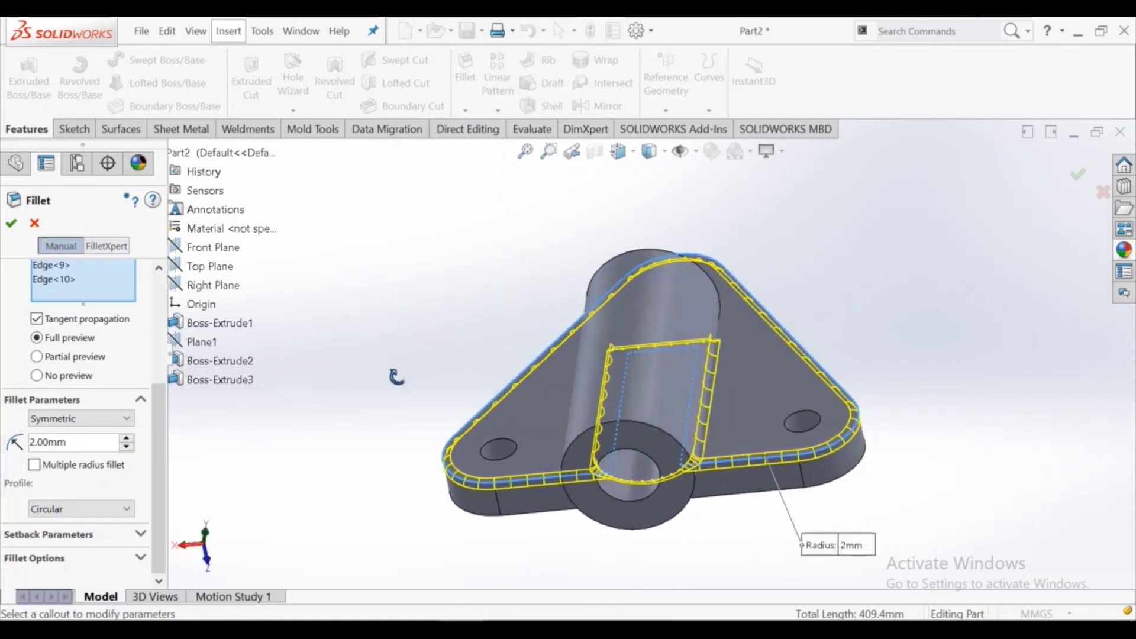
{"action": "mouse_move", "coordinate": [438, 360]}
{"action": "middle_mouse_down"}
{"action": "mouse_move", "coordinate": [629, 305]}
{"action": "mouse_move", "coordinate": [404, 255]}
{"action": "mouse_move", "coordinate": [408, 264]}
{"action": "middle_mouse_up"}
{"action": "left_click", "coordinate": [646, 278]}
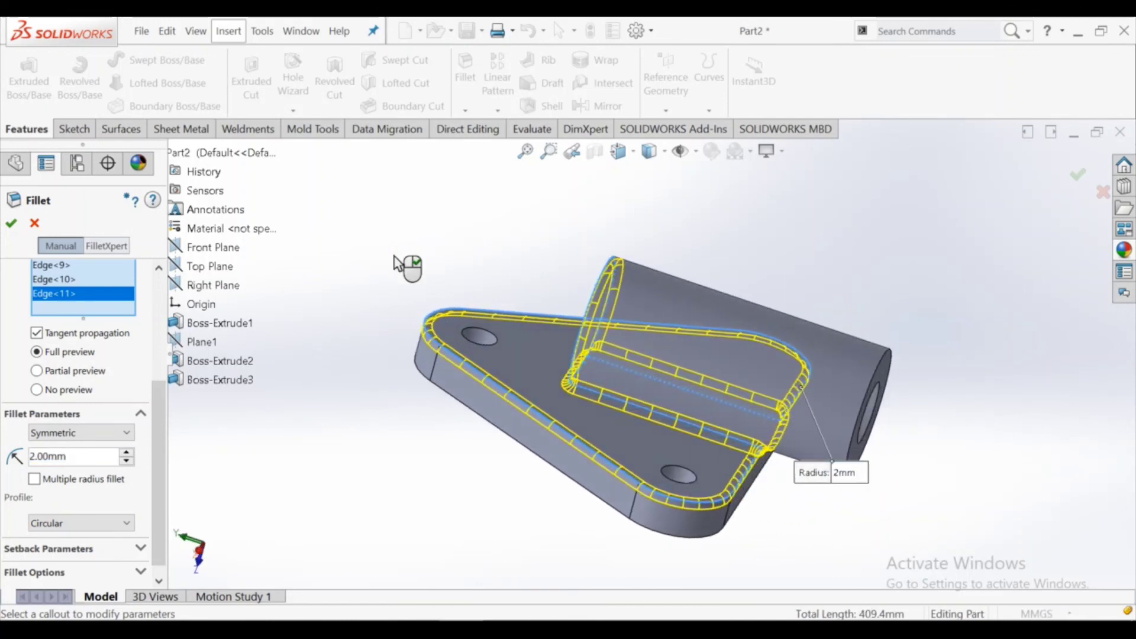
{"action": "left_click", "coordinate": [13, 224]}
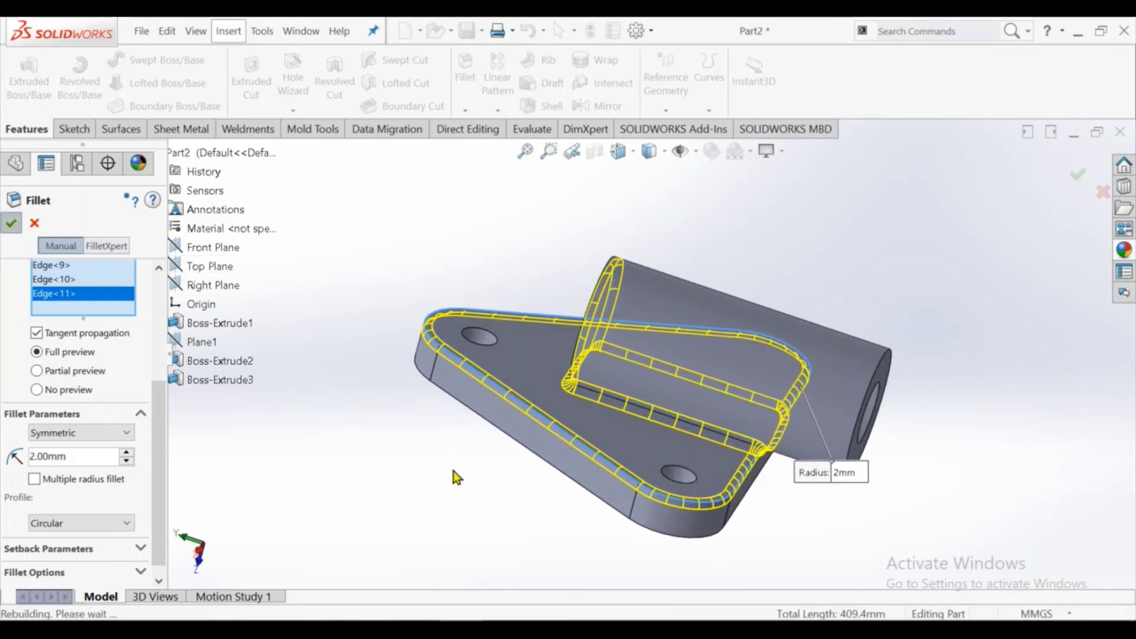
{"action": "mouse_move", "coordinate": [453, 471]}
{"action": "middle_mouse_down"}
{"action": "mouse_move", "coordinate": [367, 437]}
{"action": "mouse_move", "coordinate": [464, 527]}
{"action": "middle_mouse_up"}
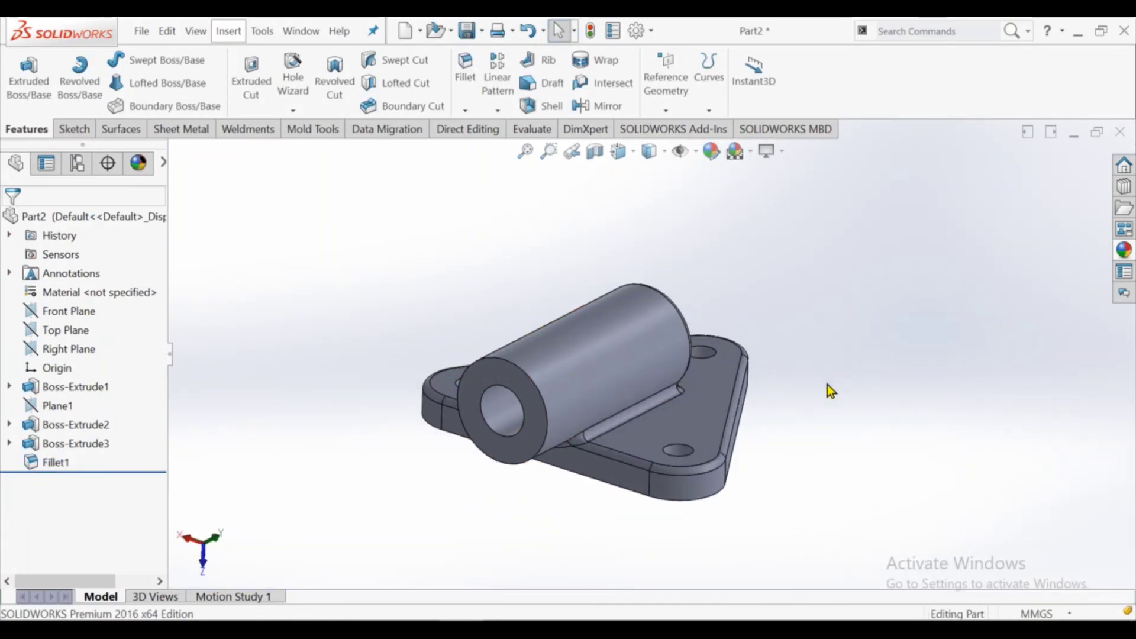
Step: Apply Copper from the Copper Alloys category as the part's material
{"action": "middle_click_drag", "start_coordinate": [755, 456], "coordinate": [734, 463], "text": "ctrl"}
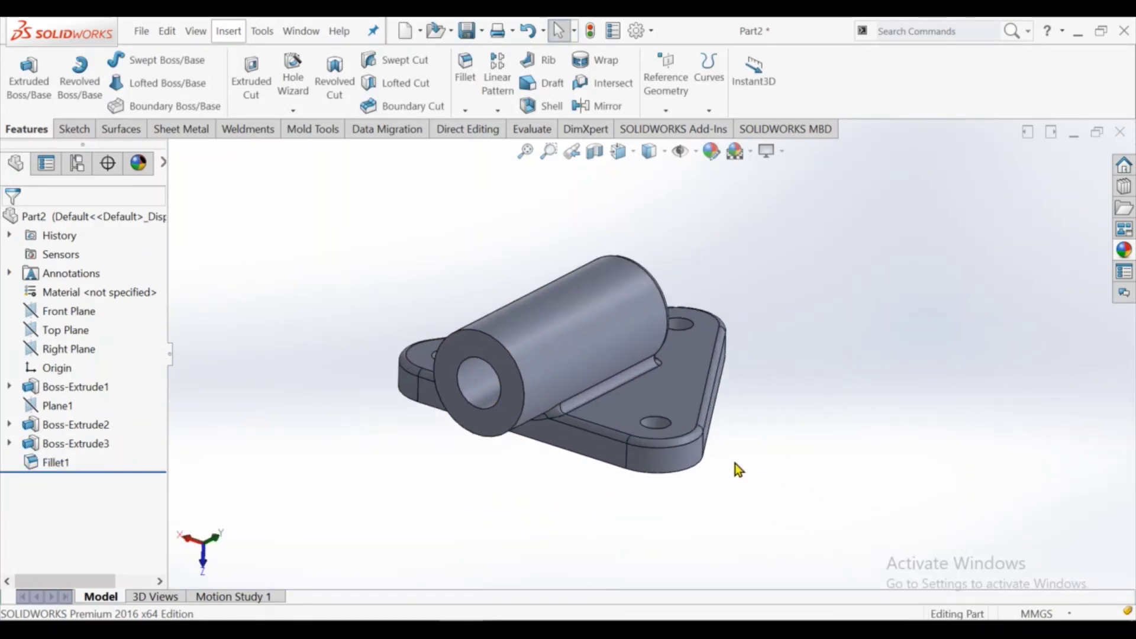
{"action": "right_click", "coordinate": [102, 297]}
{"action": "left_click", "coordinate": [119, 269]}
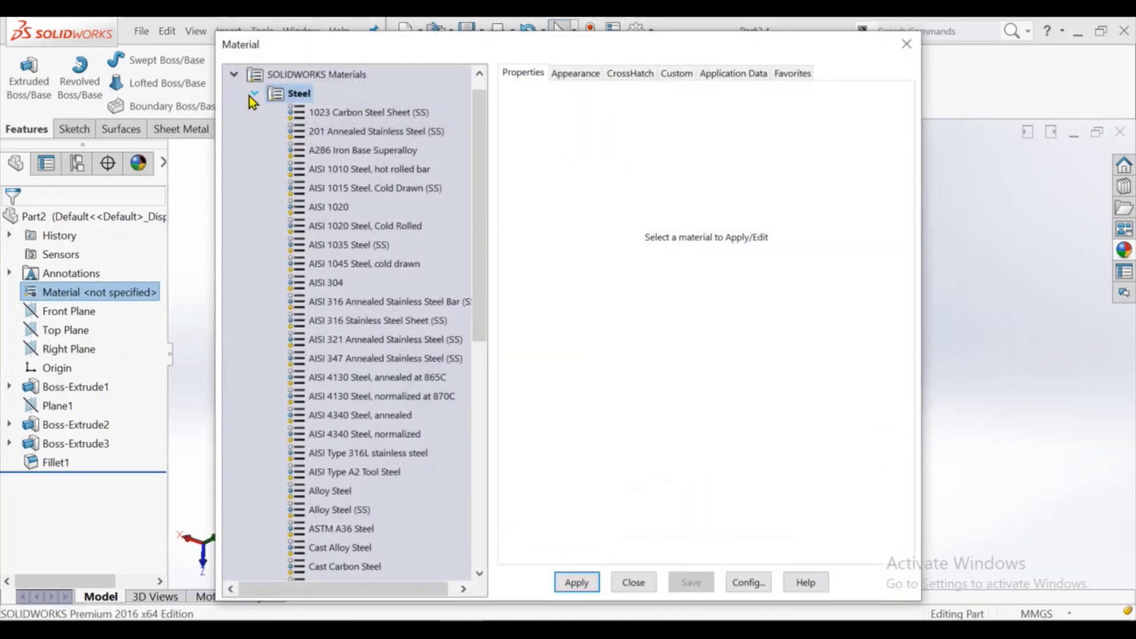
{"action": "left_click", "coordinate": [251, 95]}
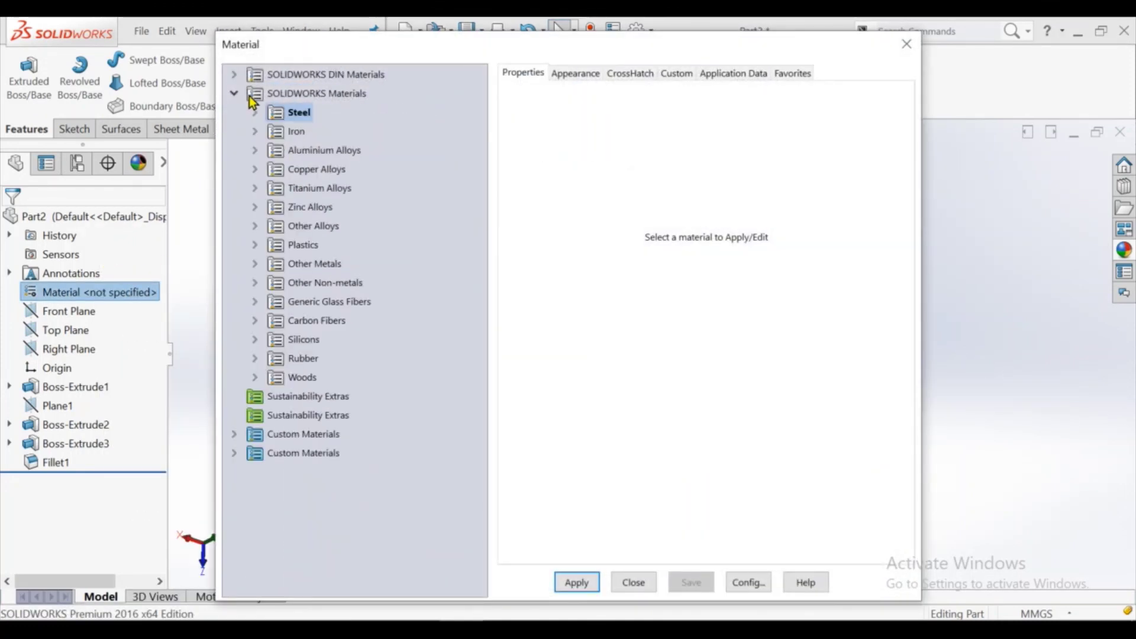
{"action": "left_click", "coordinate": [256, 169]}
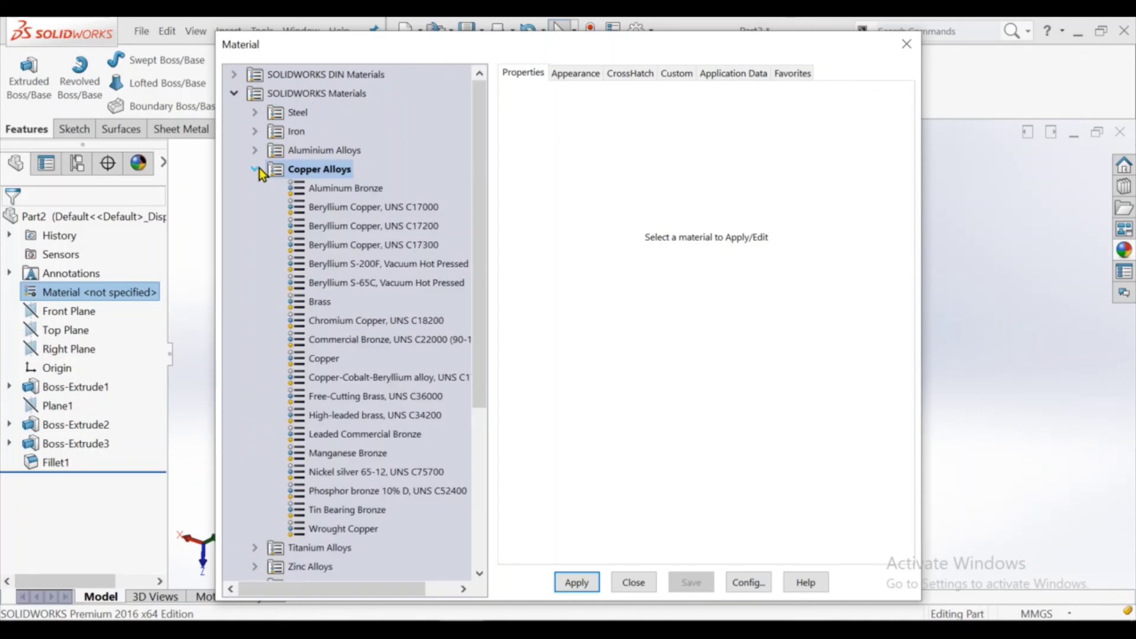
{"action": "left_click", "coordinate": [324, 358]}
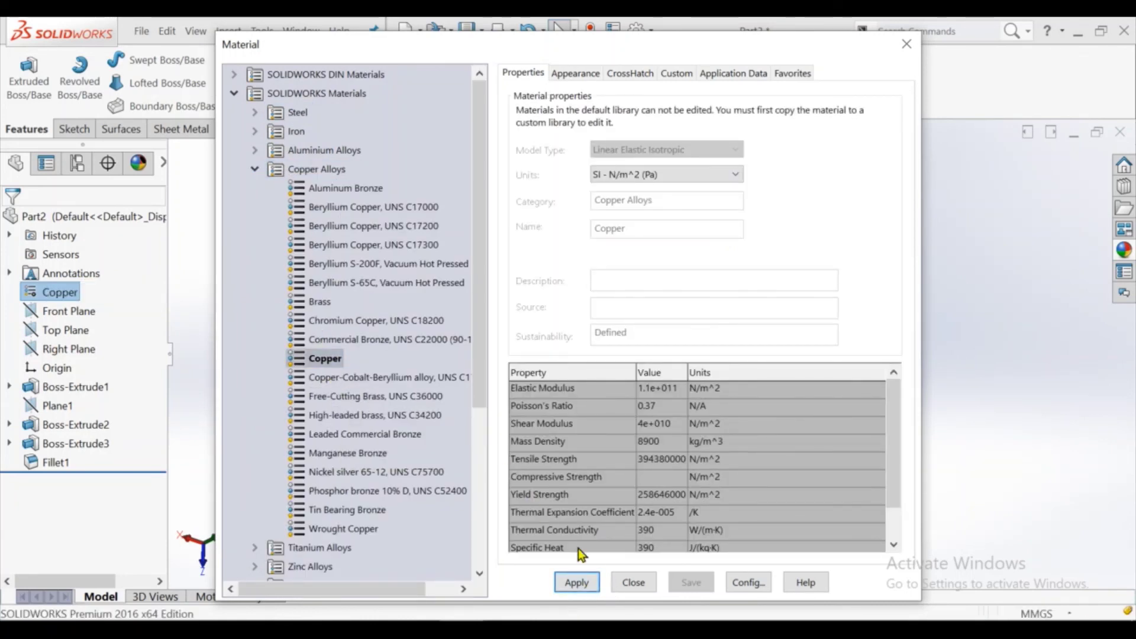
{"action": "left_click", "coordinate": [619, 577]}
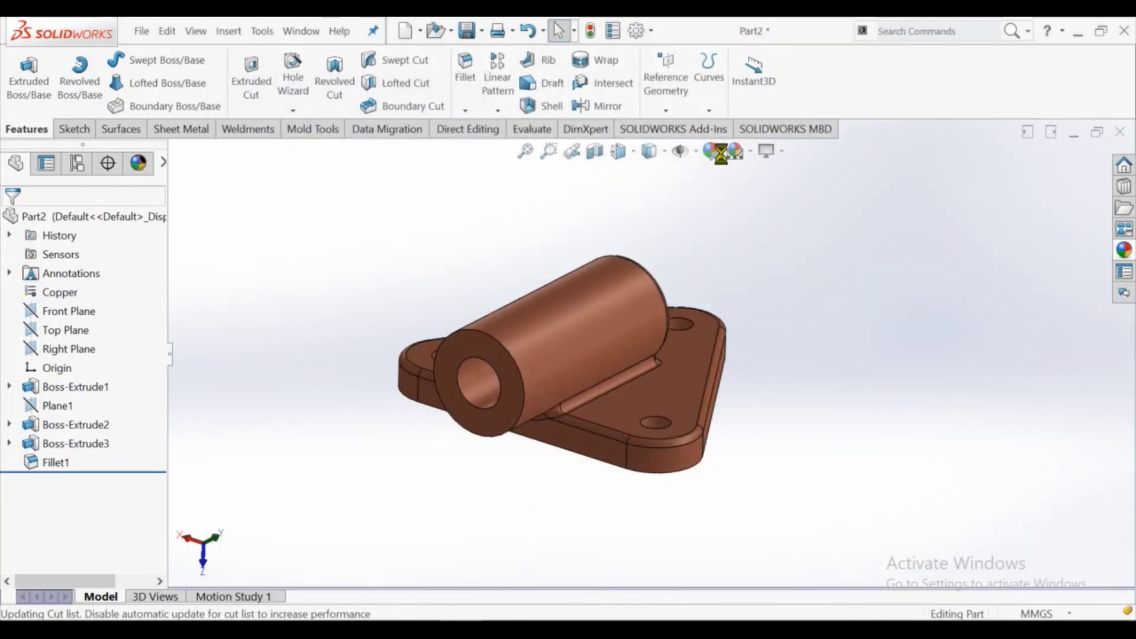